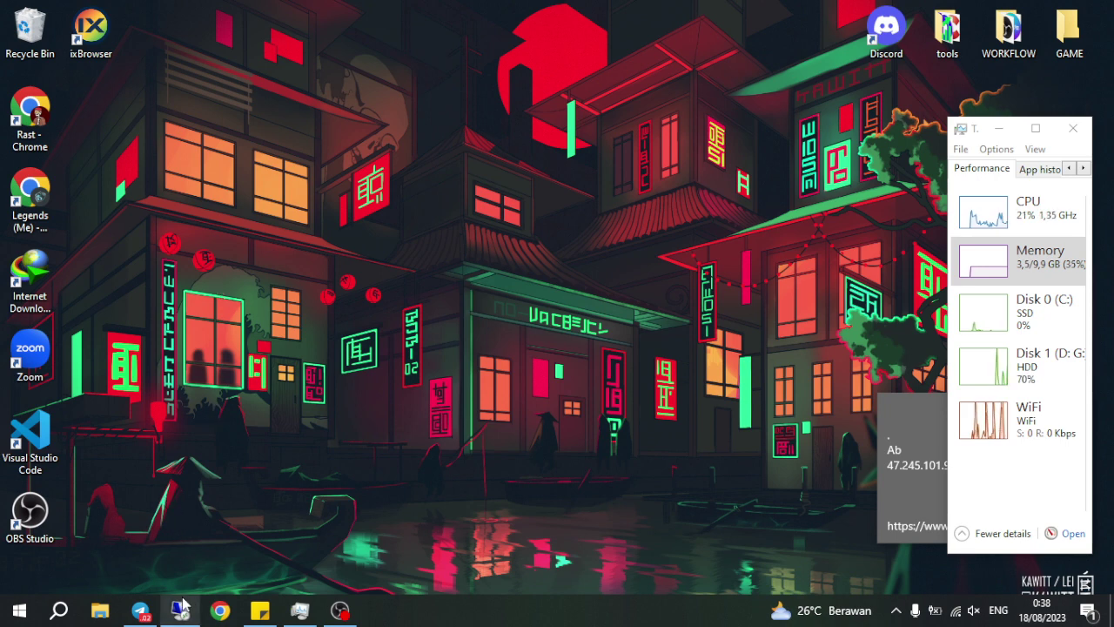
Step: Switch to the open remote desktop session of the Windows server and refresh its desktop
{"action": "mouse_move", "coordinate": [180, 609]}
{"action": "left_click", "coordinate": [199, 572]}
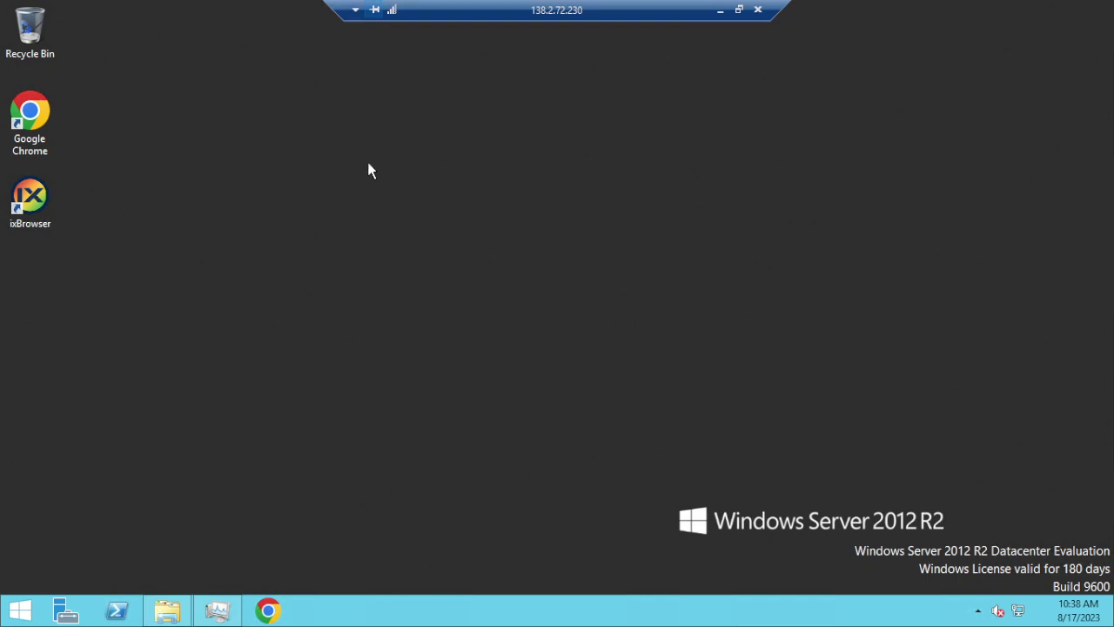
{"action": "right_click", "coordinate": [327, 166]}
{"action": "left_click", "coordinate": [380, 216]}
{"action": "right_click", "coordinate": [394, 156]}
{"action": "left_click", "coordinate": [442, 205]}
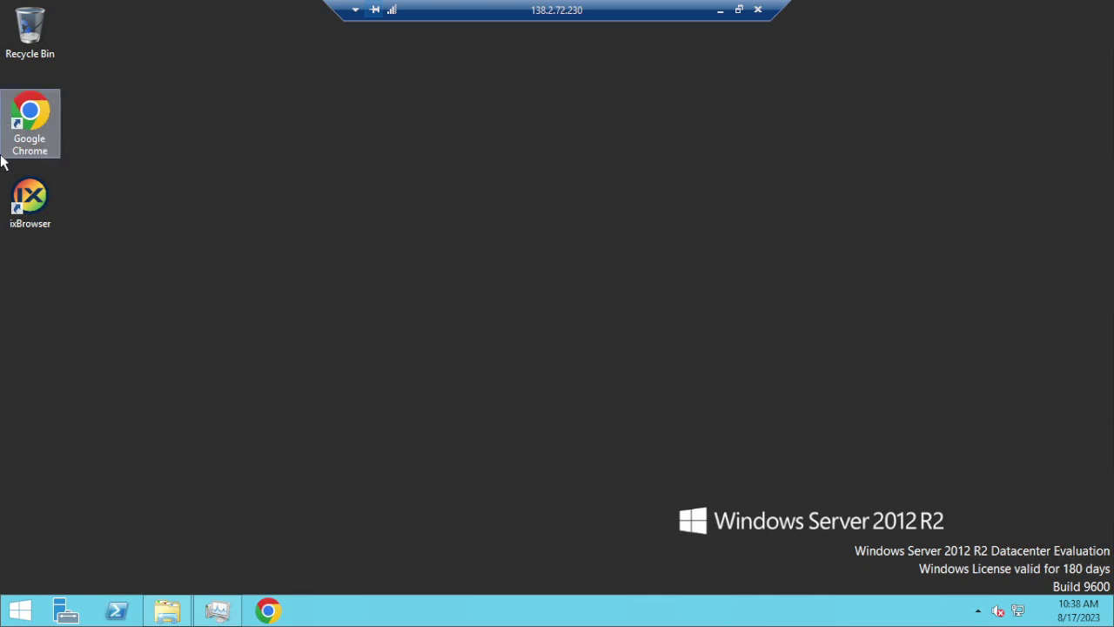
Step: Open ixbrowser.com in Google Chrome and dismiss the default-browser and update notices
{"action": "double_click", "coordinate": [29, 114]}
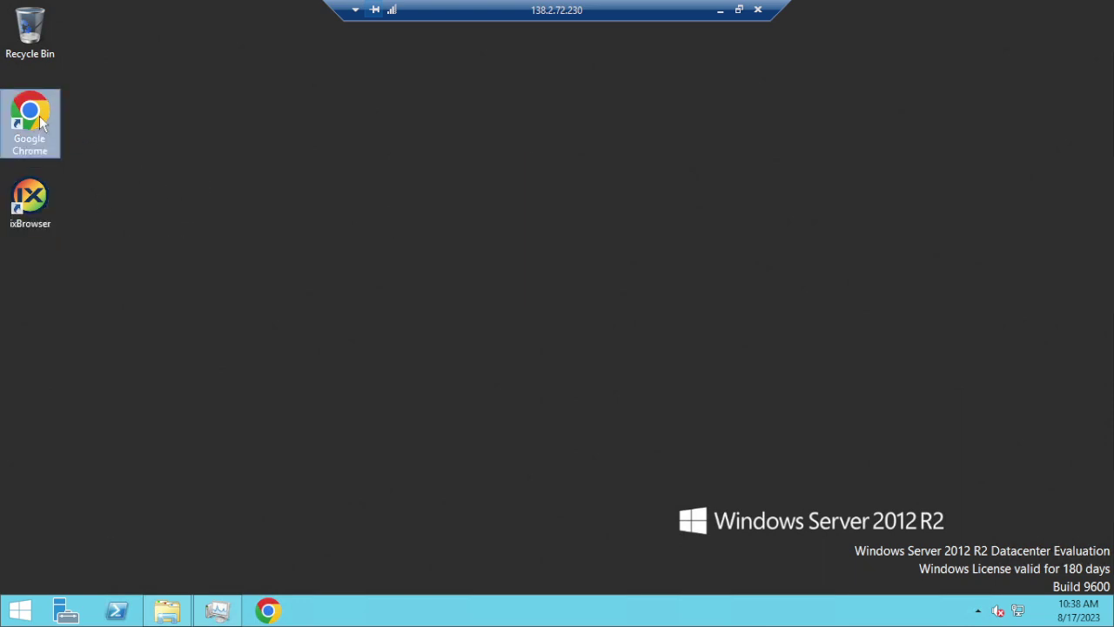
{"action": "left_click", "coordinate": [574, 43]}
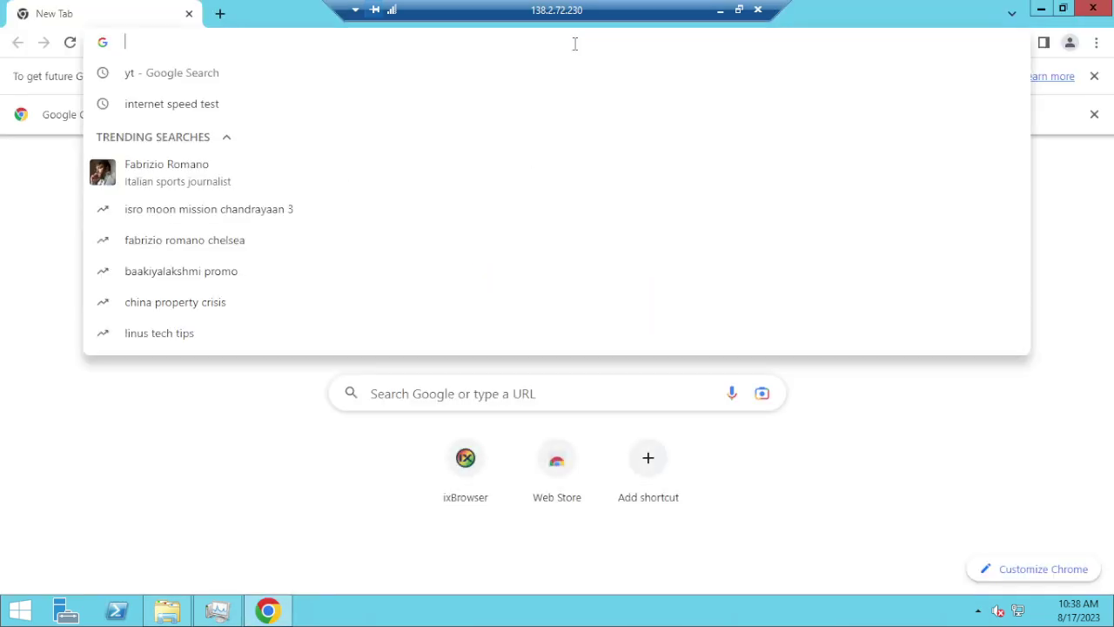
{"action": "type", "text": "ixbrowser.com"}
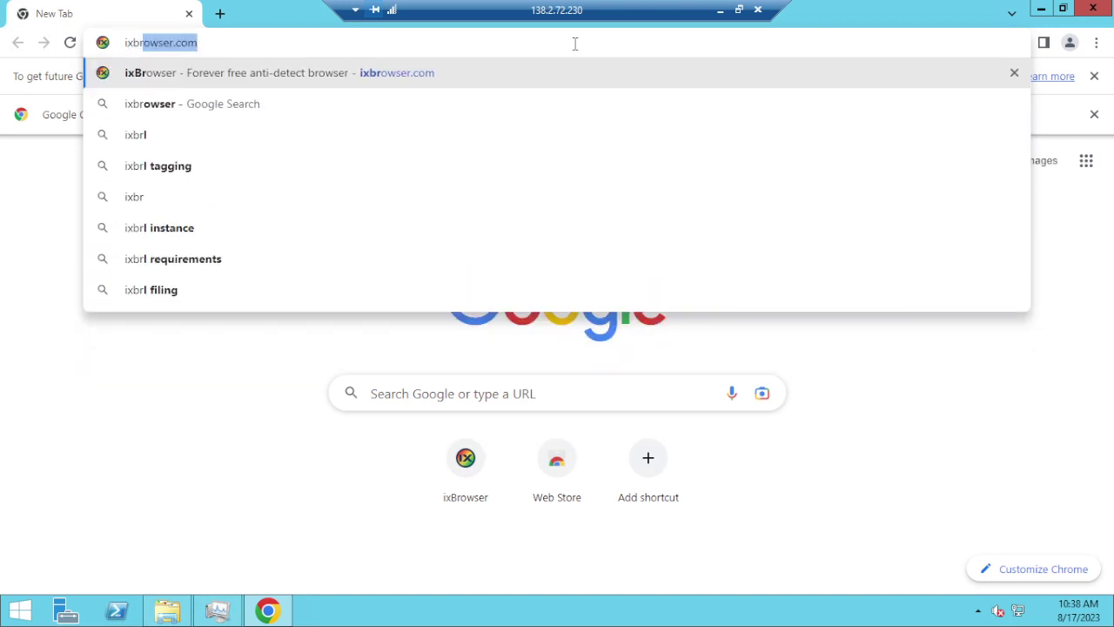
{"action": "key", "text": "Return"}
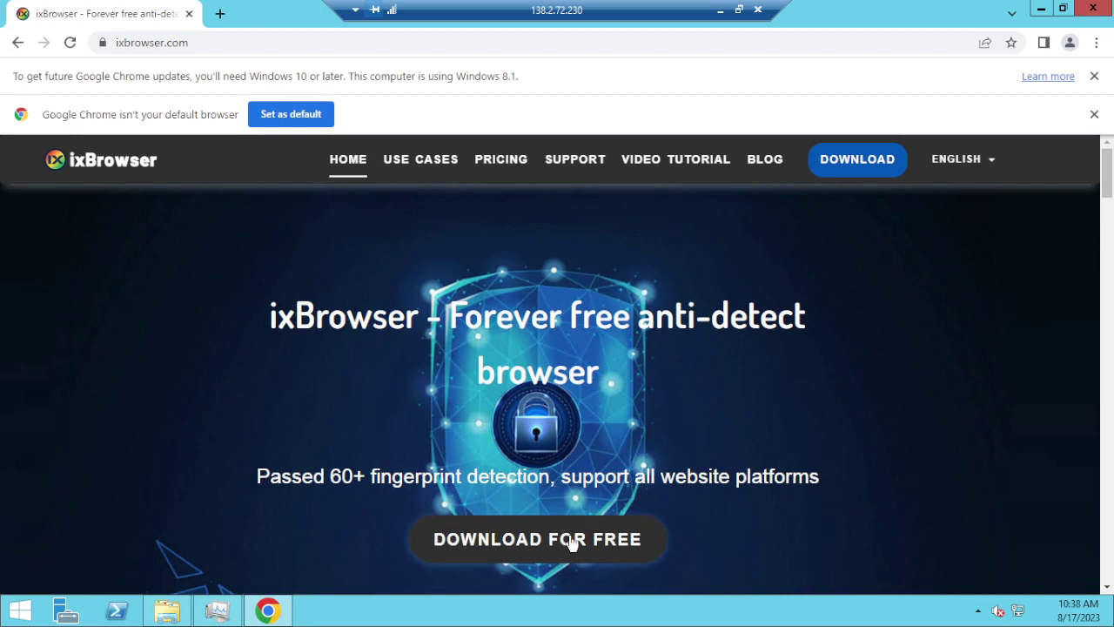
{"action": "left_click", "coordinate": [1094, 114]}
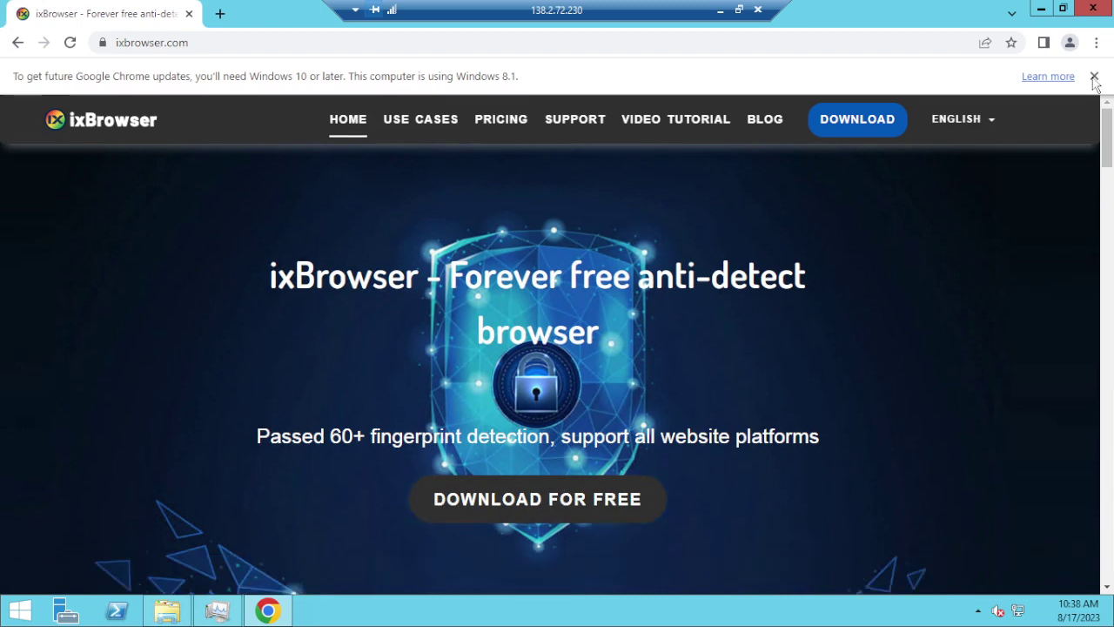
{"action": "left_click", "coordinate": [1094, 75]}
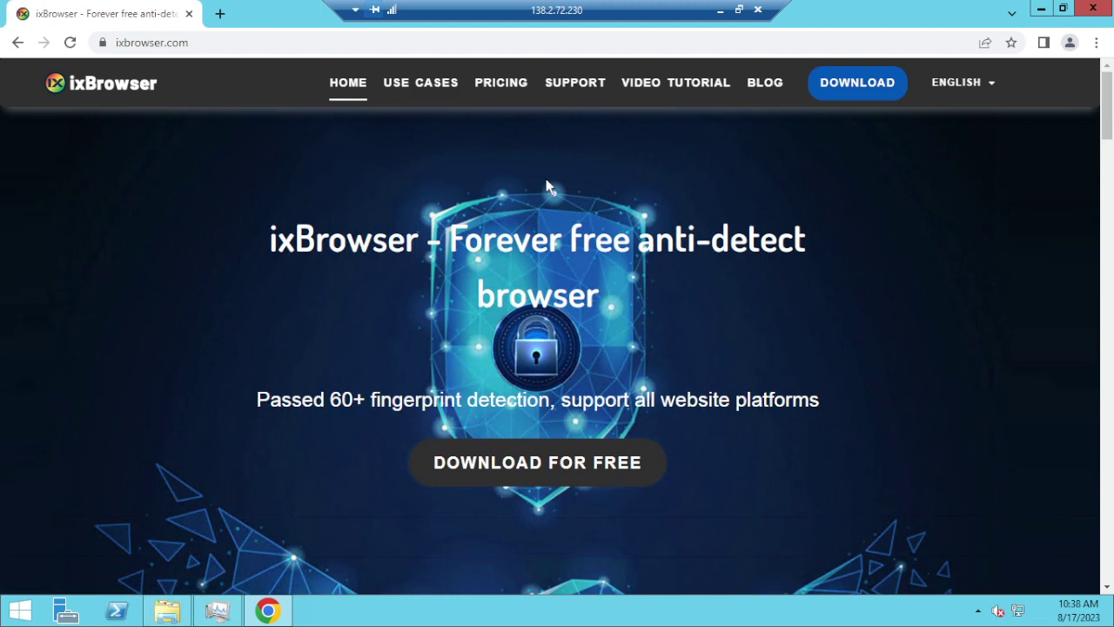
Step: Search Google for "cc clea" in a new tab and open CCleaner's download page, accepting its cookies
{"action": "left_click", "coordinate": [222, 14]}
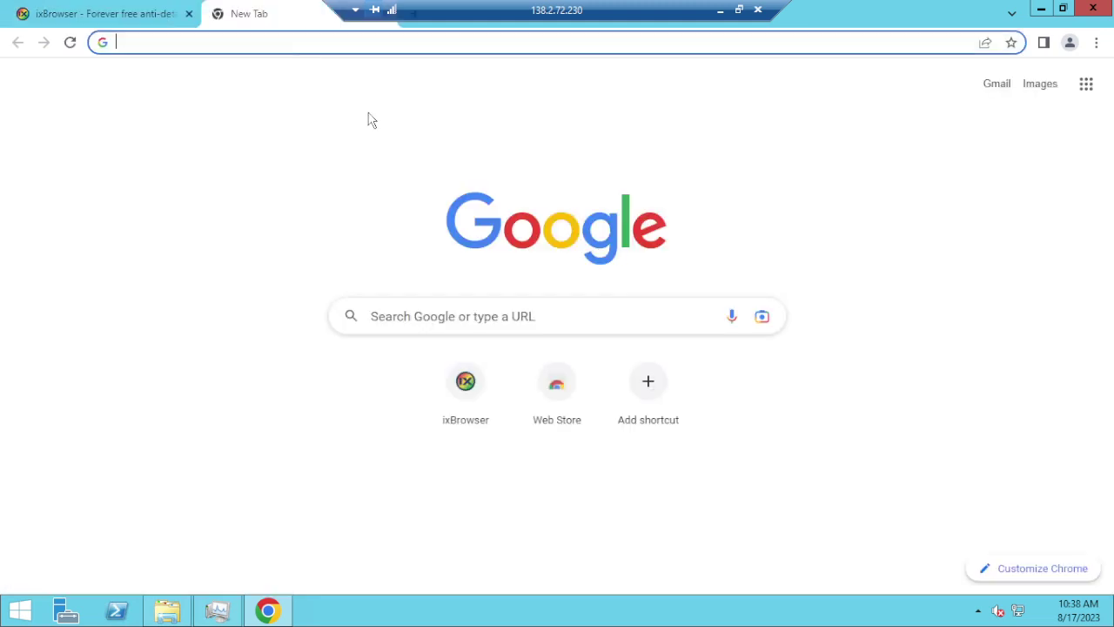
{"action": "type", "text": "cc"}
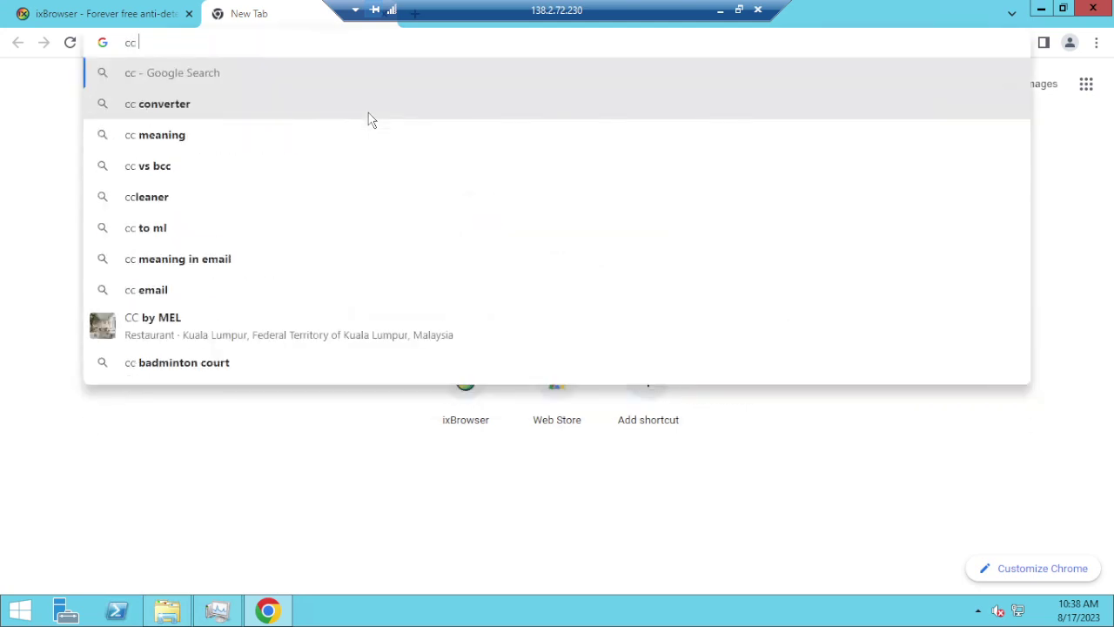
{"action": "type", "text": "l"}
{"action": "key", "text": "BackSpace"}
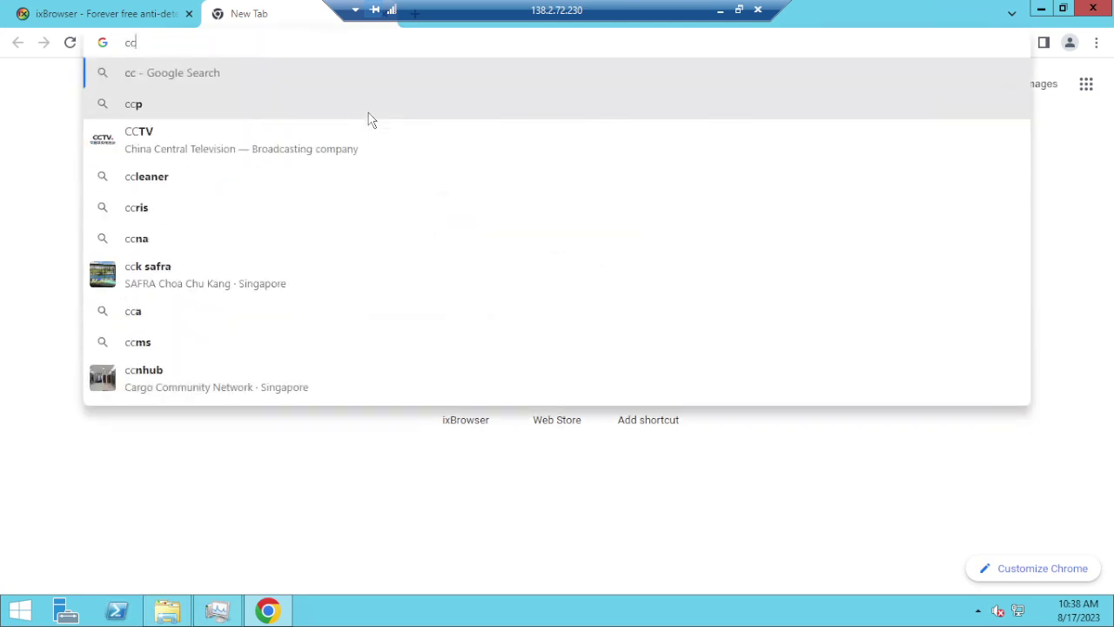
{"action": "type", "text": "c"}
{"action": "key", "text": "BackSpace"}
{"action": "key", "text": "BackSpace"}
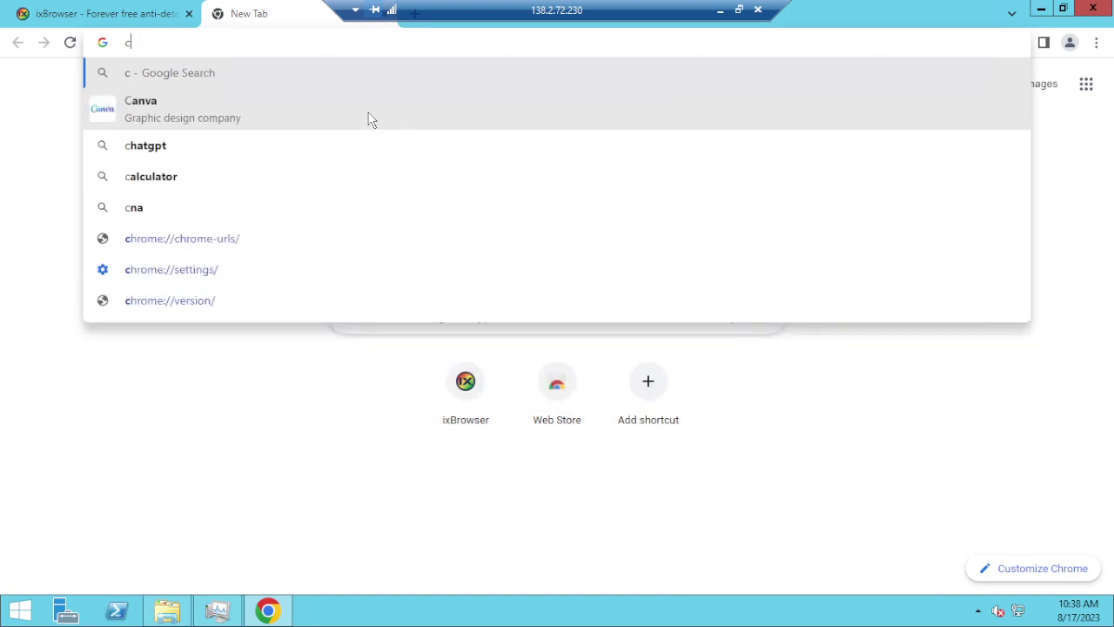
{"action": "type", "text": "c clea"}
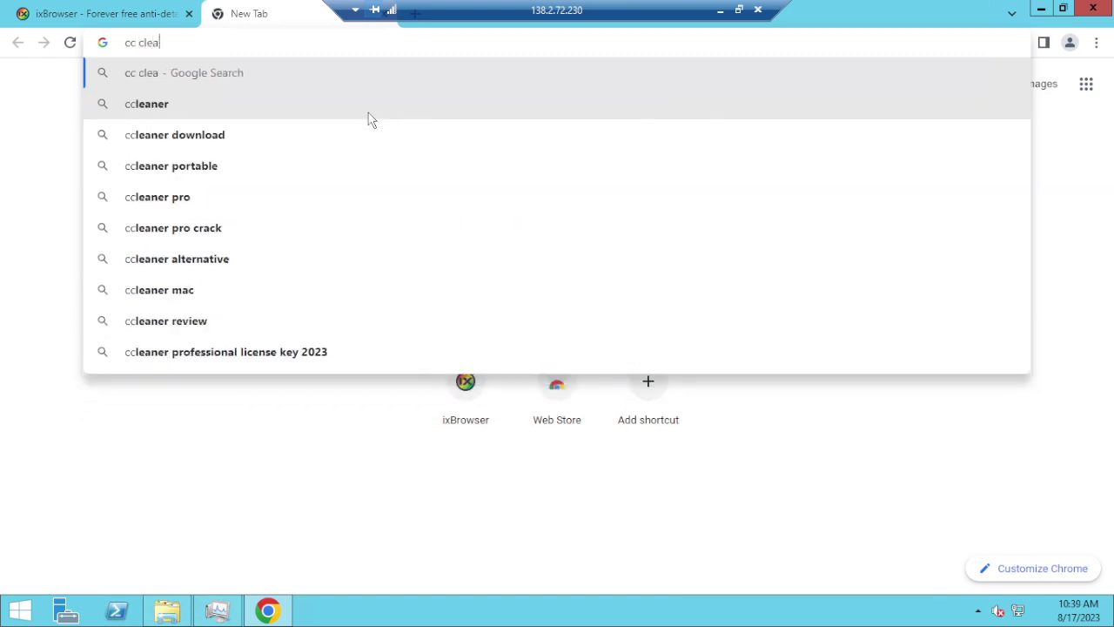
{"action": "key", "text": "Return"}
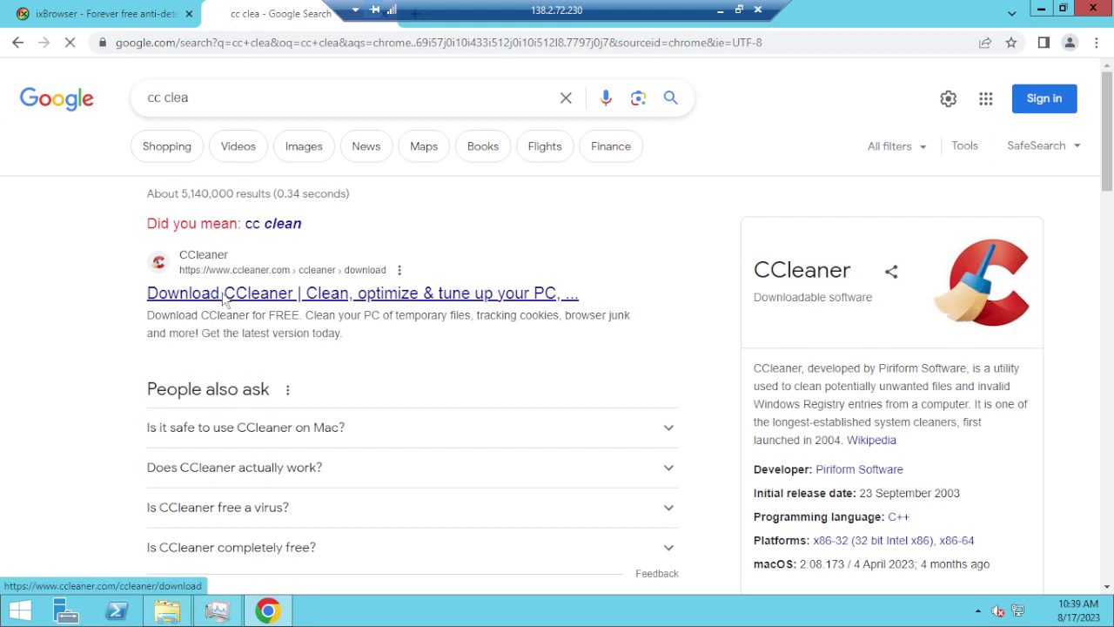
{"action": "left_click", "coordinate": [223, 298]}
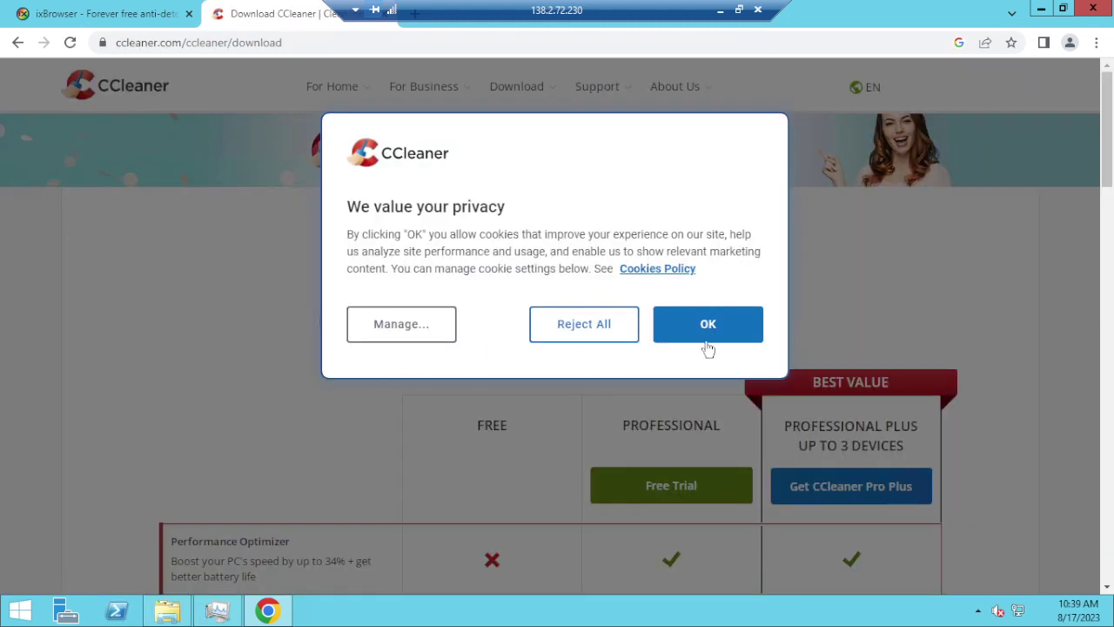
{"action": "left_click", "coordinate": [708, 346]}
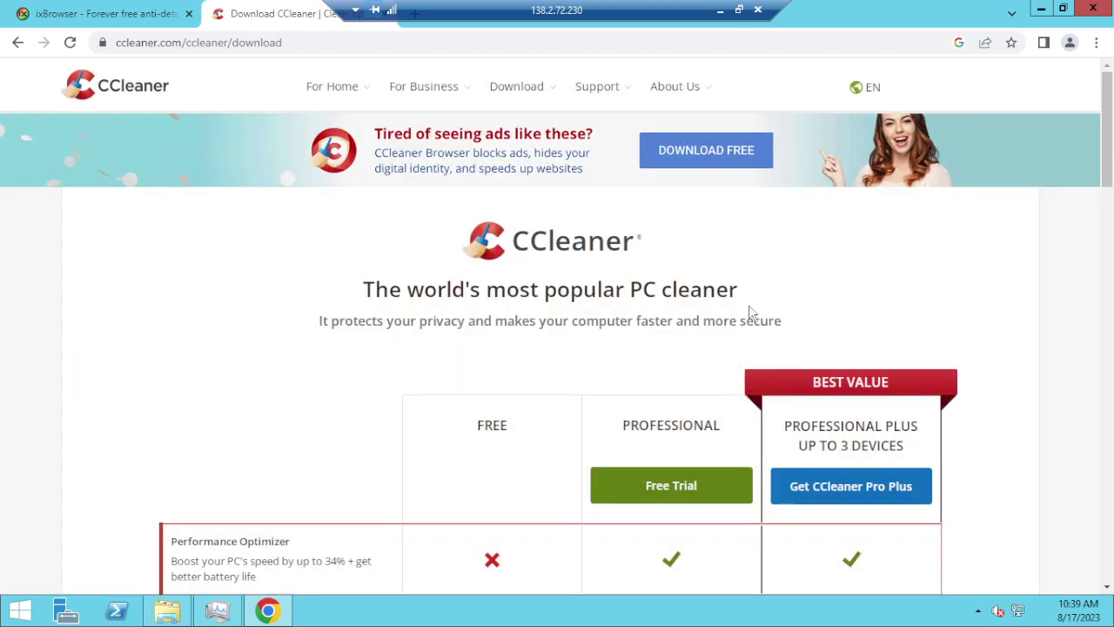
Step: Examine the plan comparison and the available download options on the CCleaner download page
{"action": "scroll", "coordinate": [1105, 167], "scroll_direction": "down", "scroll_amount": 2}
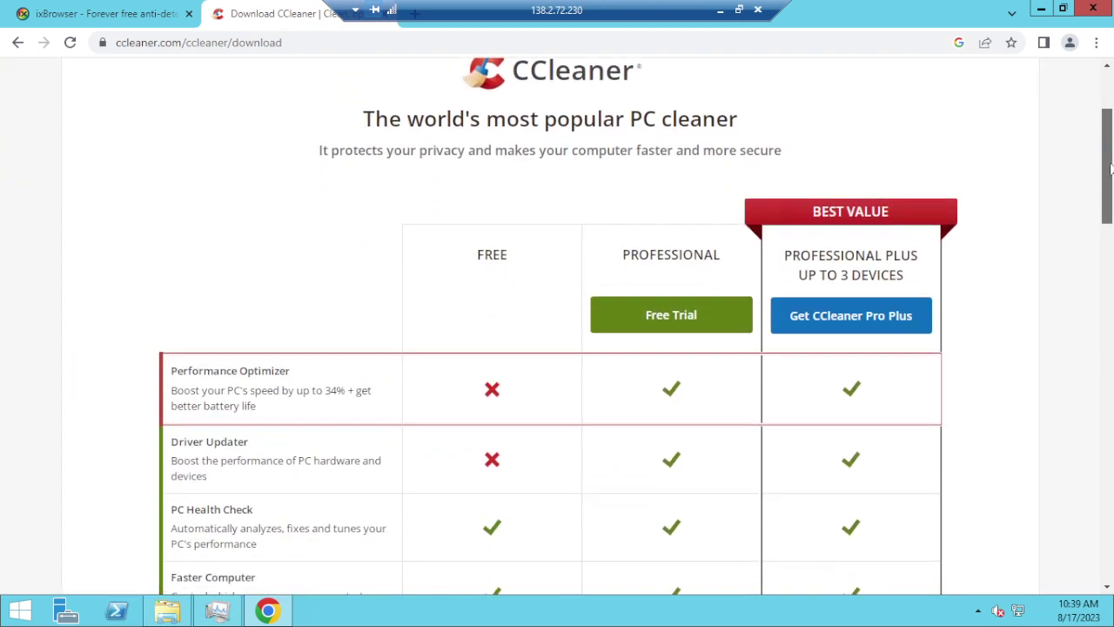
{"action": "left_click_drag", "start_coordinate": [1110, 167], "coordinate": [1104, 74]}
{"action": "mouse_move", "coordinate": [557, 96]}
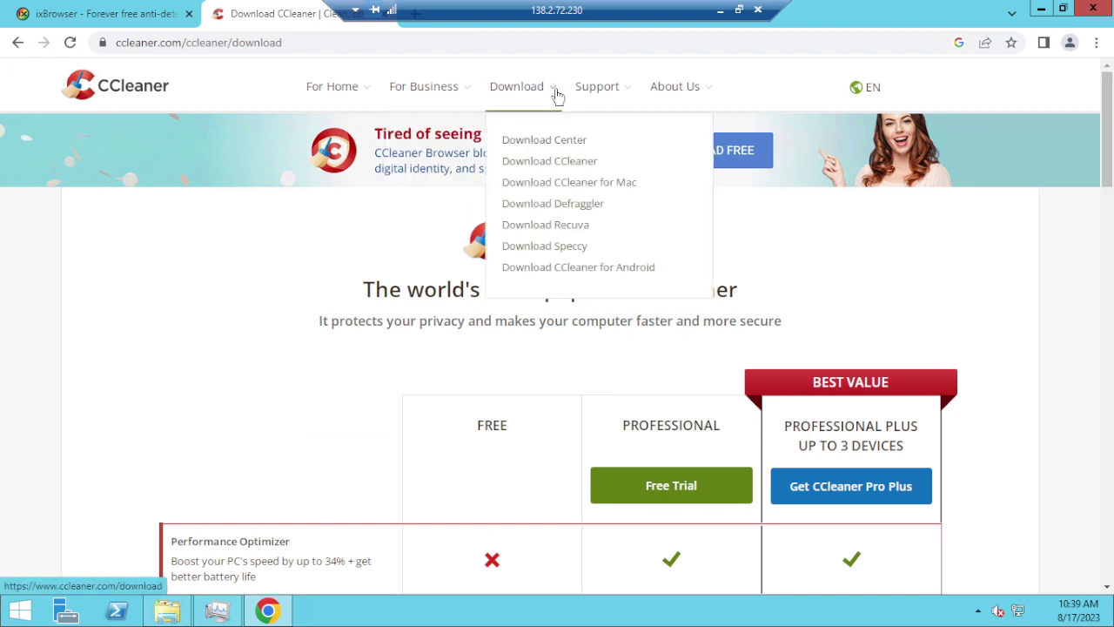
{"action": "left_click", "coordinate": [581, 171]}
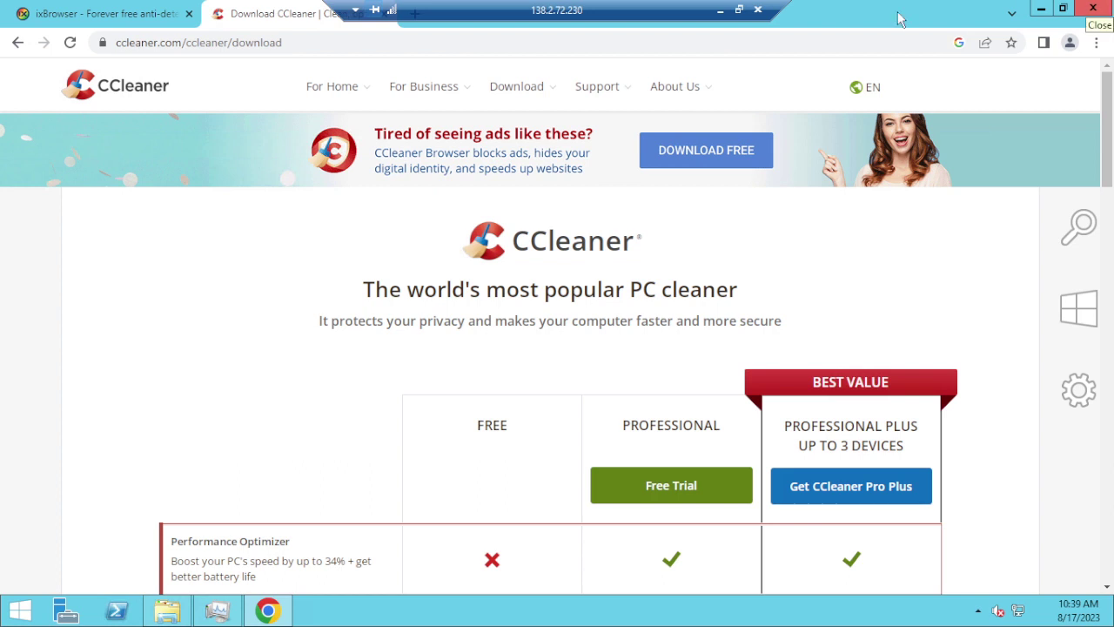
{"action": "mouse_move", "coordinate": [520, 113]}
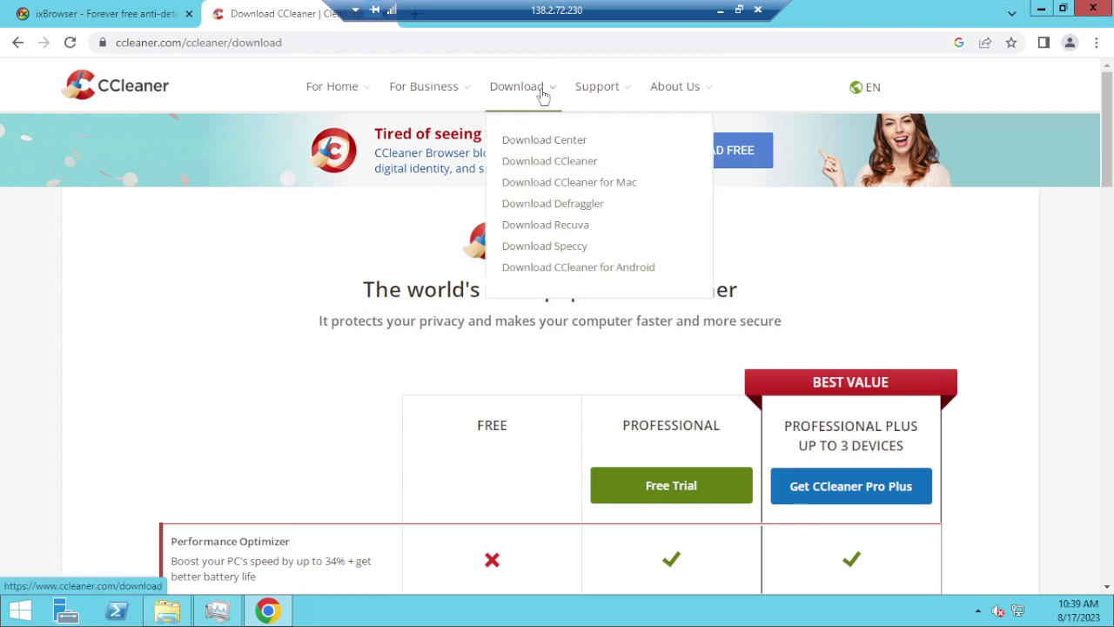
{"action": "scroll", "coordinate": [548, 174], "scroll_direction": "down", "scroll_amount": 1}
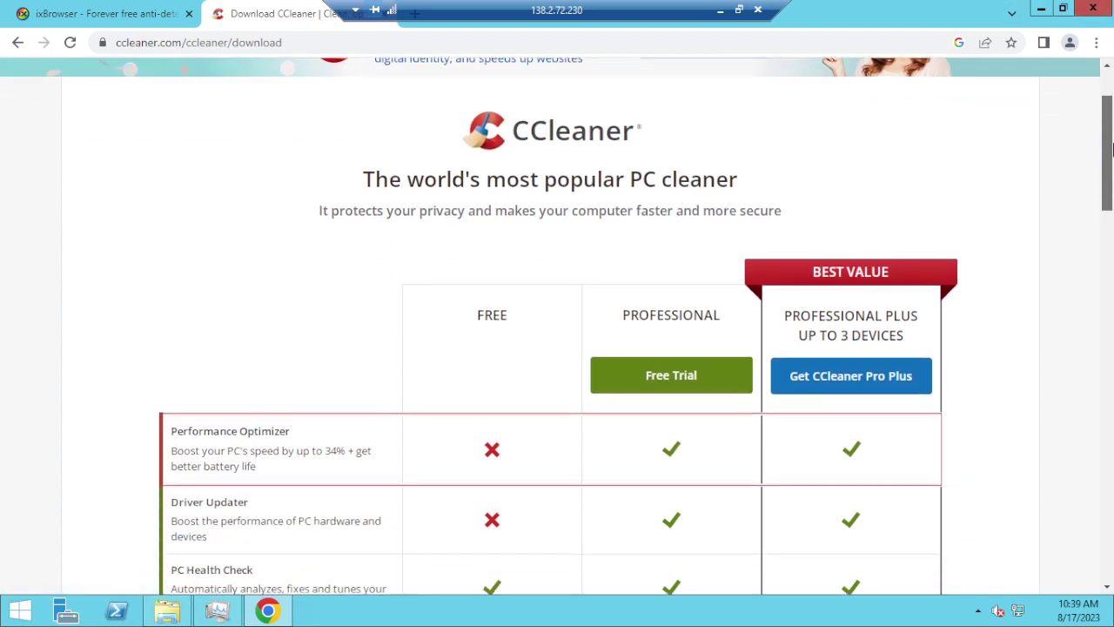
{"action": "scroll", "coordinate": [540, 131], "scroll_direction": "up", "scroll_amount": 1}
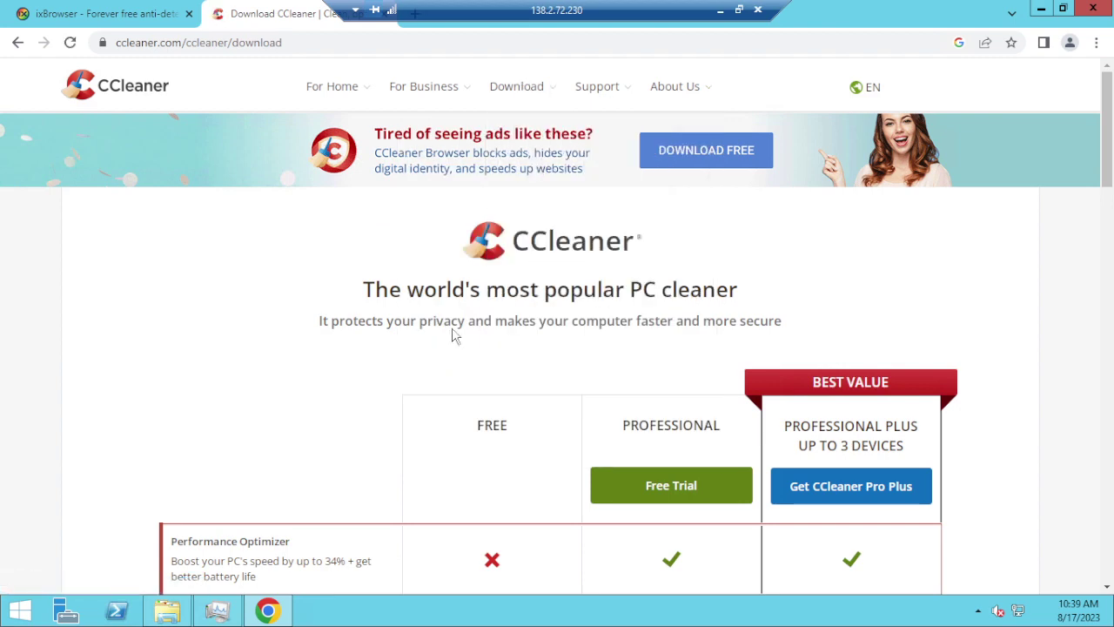
{"action": "mouse_move", "coordinate": [1108, 130]}
{"action": "left_mouse_down"}
{"action": "mouse_move", "coordinate": [1107, 288]}
{"action": "mouse_move", "coordinate": [1107, 131]}
{"action": "left_mouse_up"}
Step: Download the free CCleaner Browser installer from the page's banner offer and run ccleaner_browser_setup.exe
{"action": "left_click", "coordinate": [682, 157]}
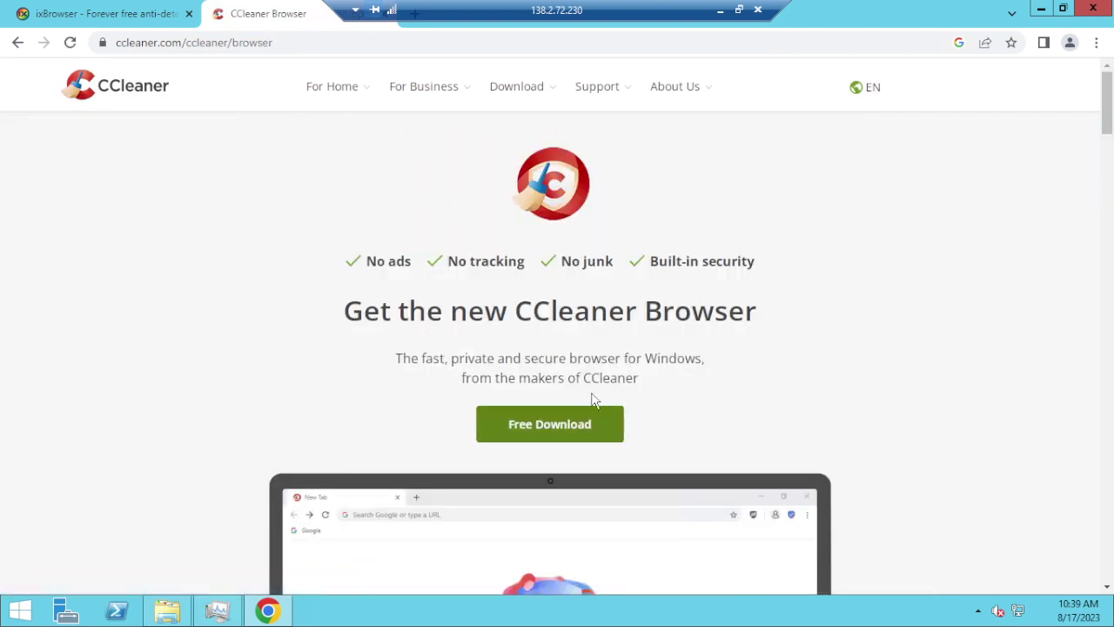
{"action": "left_click", "coordinate": [570, 424]}
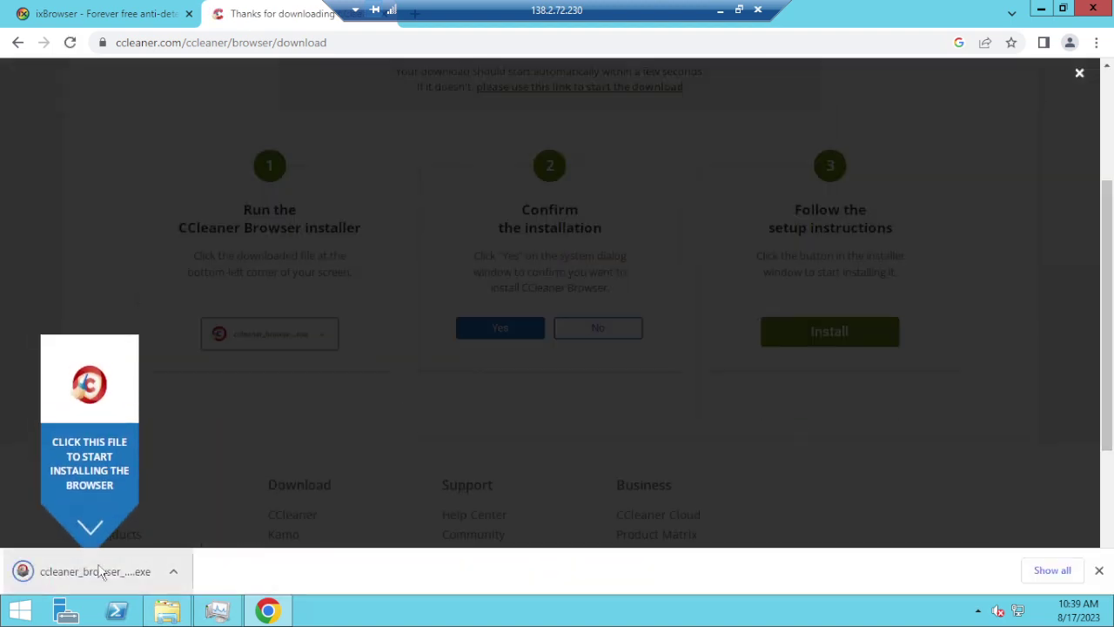
{"action": "left_click", "coordinate": [87, 574]}
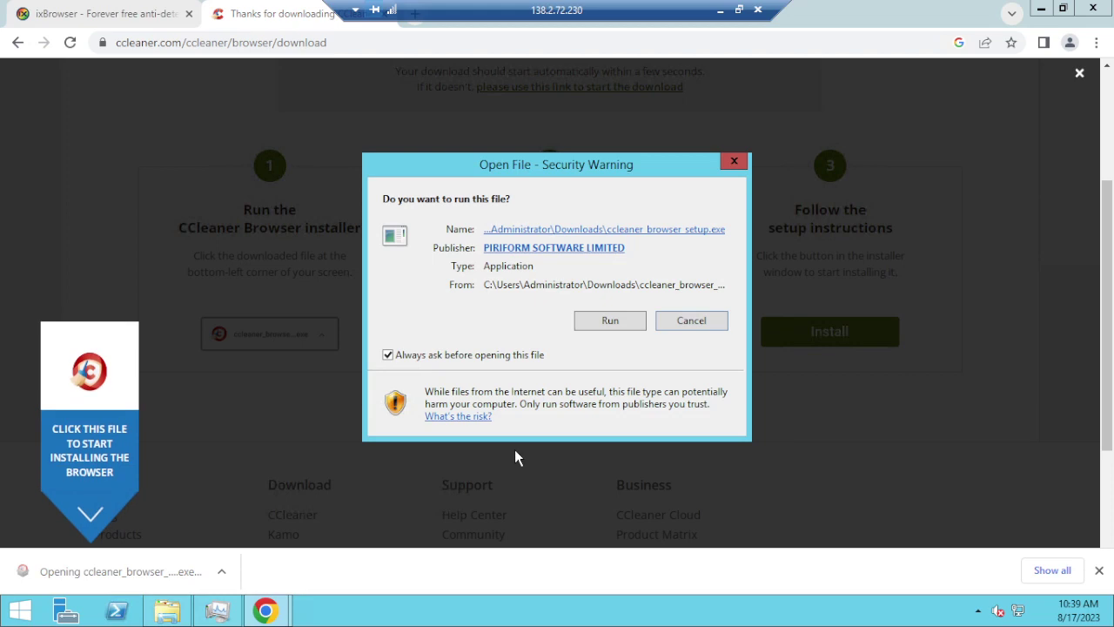
{"action": "left_click", "coordinate": [587, 323]}
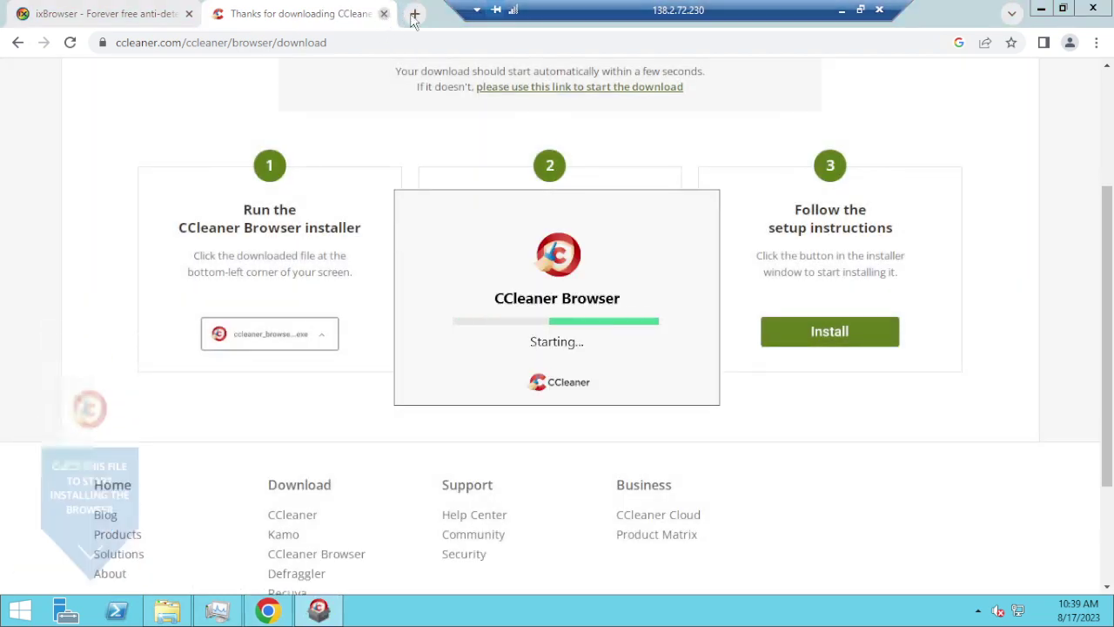
Step: Close the CCleaner web page and start the installation in the CCleaner Browser setup window
{"action": "left_click", "coordinate": [384, 14]}
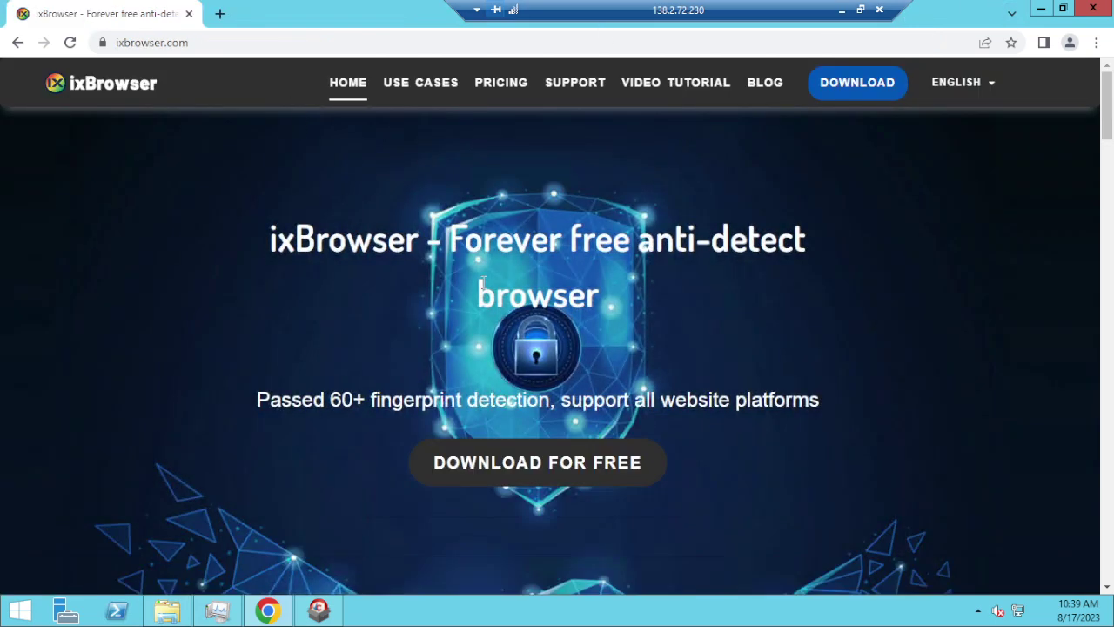
{"action": "left_click", "coordinate": [1096, 42]}
{"action": "left_click", "coordinate": [318, 609]}
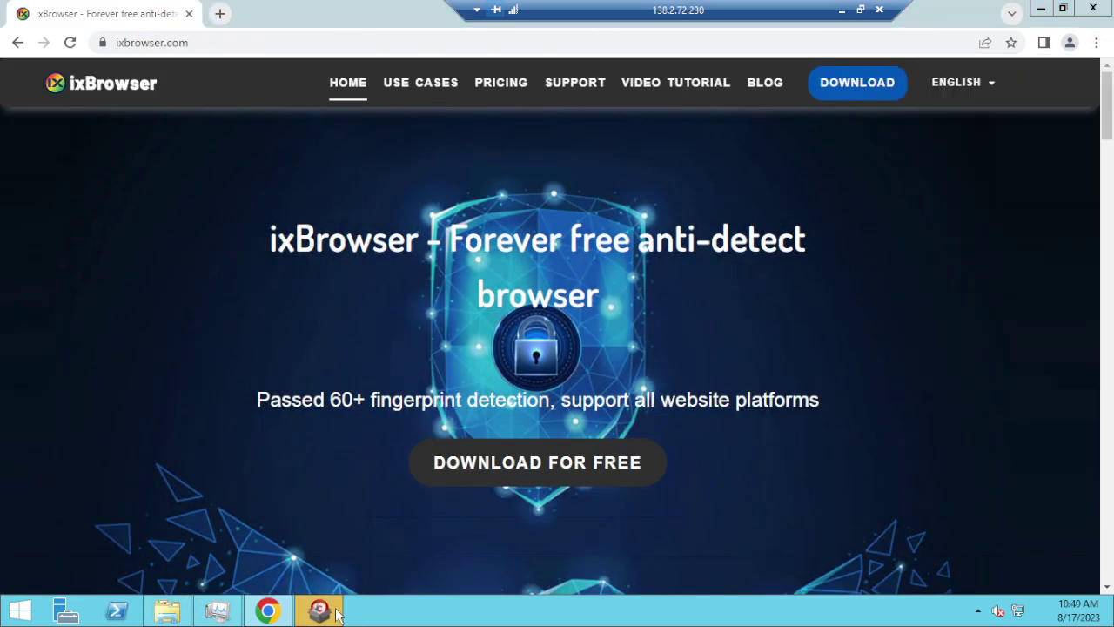
{"action": "left_click", "coordinate": [605, 366]}
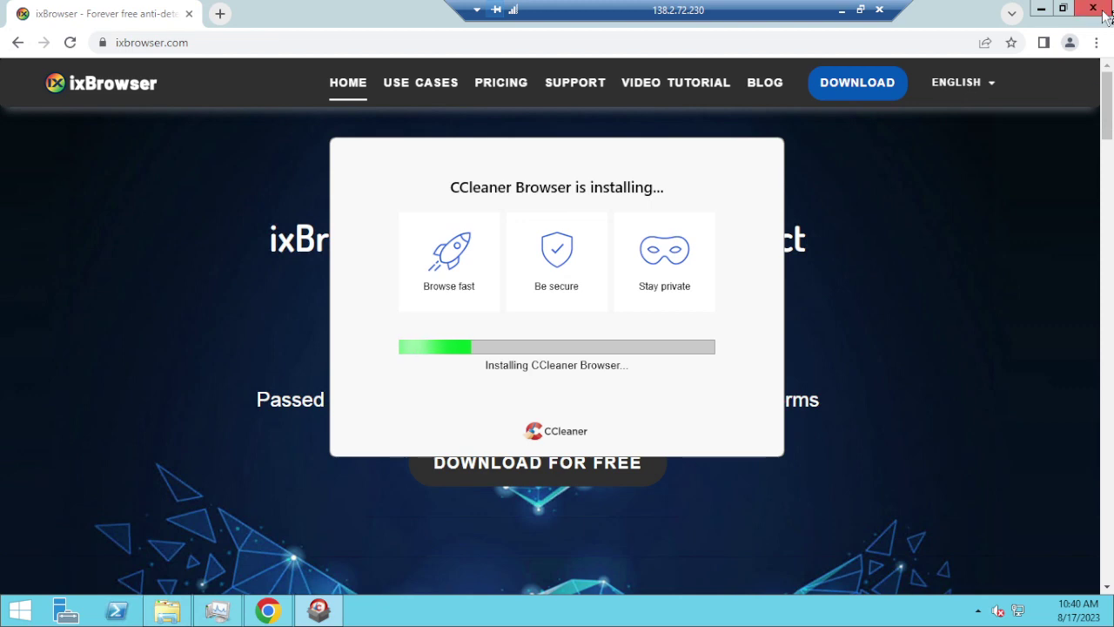
Step: Close Chrome and launch ixBrowser from the server desktop
{"action": "left_click", "coordinate": [1093, 9]}
{"action": "right_click", "coordinate": [255, 66]}
{"action": "left_click", "coordinate": [298, 106]}
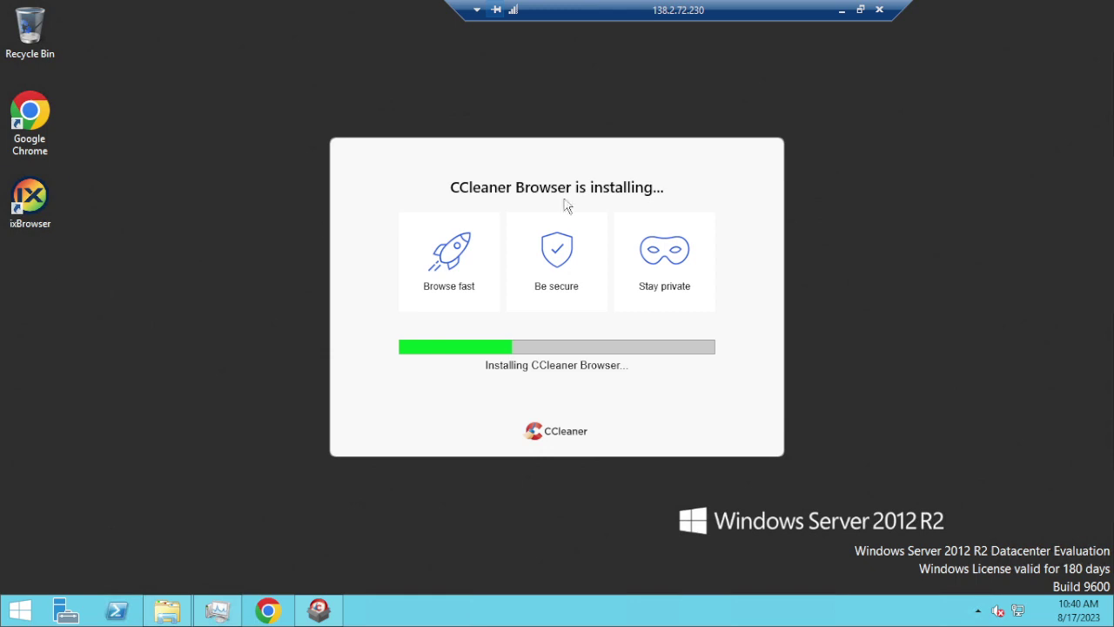
{"action": "double_click", "coordinate": [30, 198]}
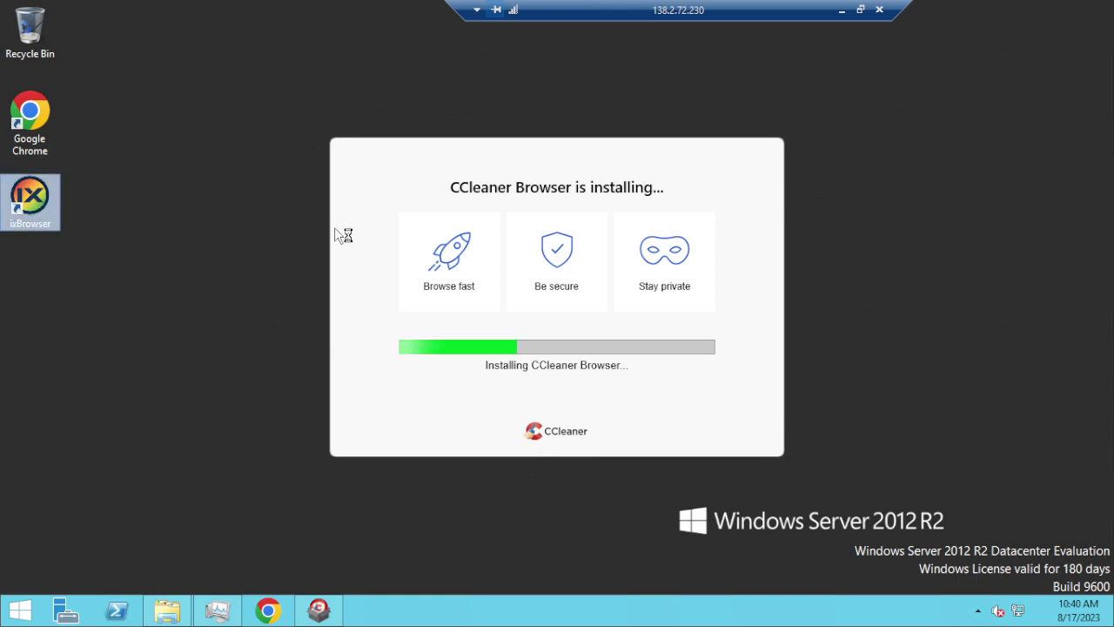
{"action": "left_click", "coordinate": [113, 185]}
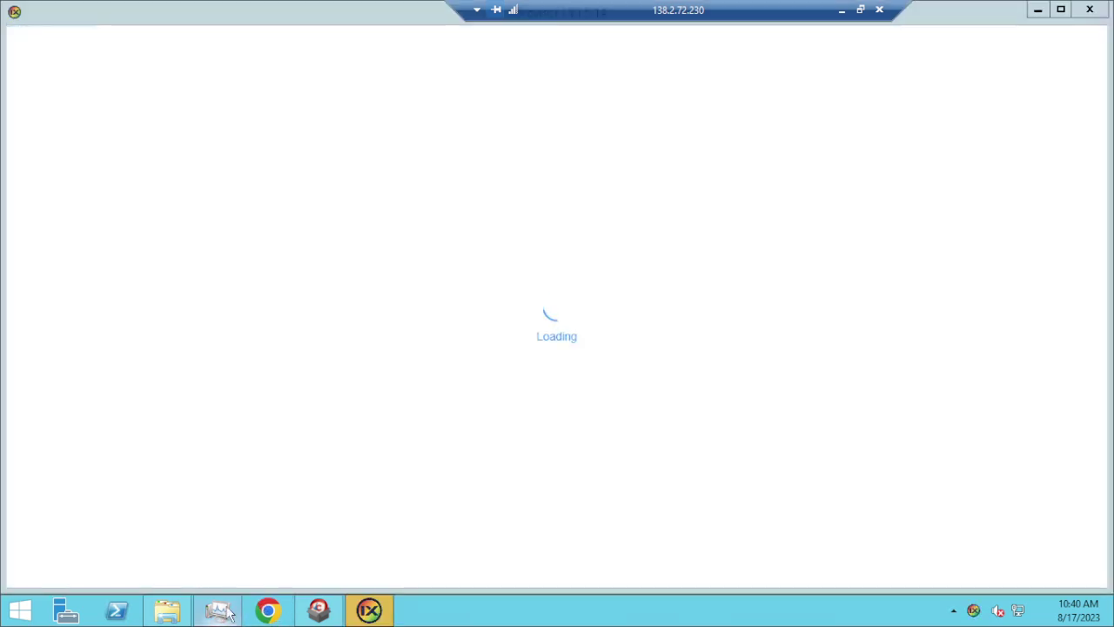
Step: Show Task Manager's detailed performance view and narrow its window over ixBrowser
{"action": "left_click", "coordinate": [222, 611]}
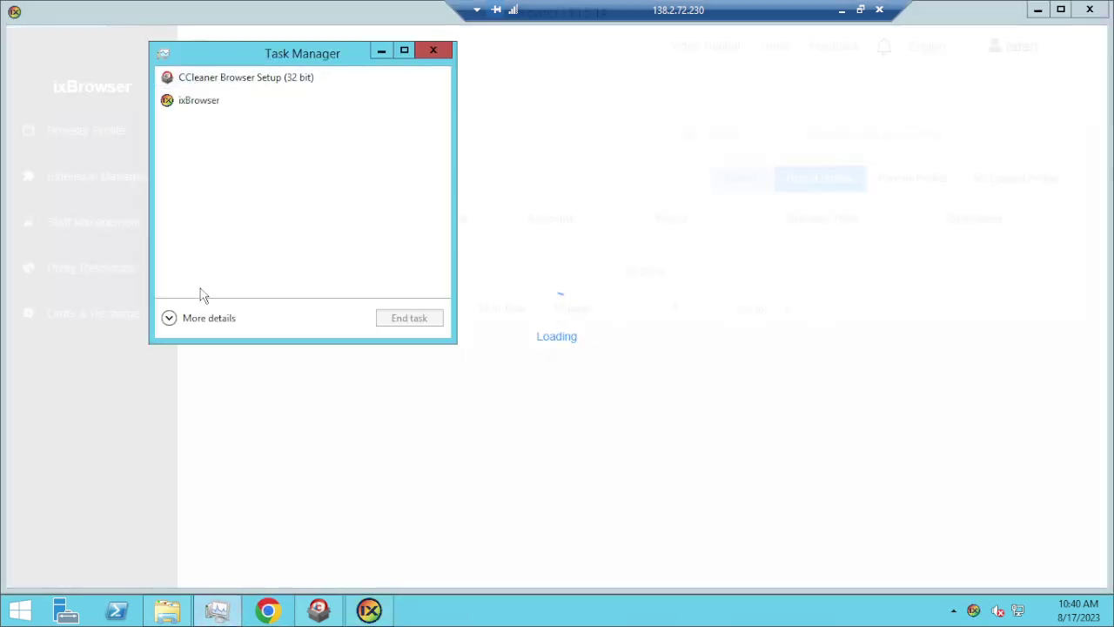
{"action": "left_click", "coordinate": [202, 319]}
{"action": "left_click", "coordinate": [236, 94]}
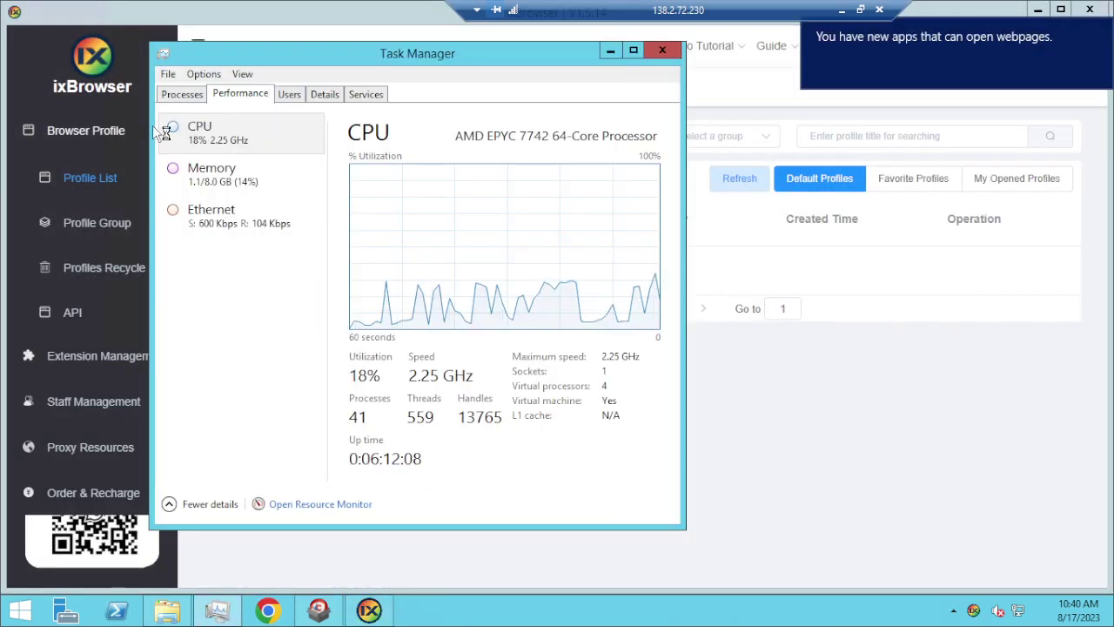
{"action": "left_click_drag", "start_coordinate": [155, 127], "coordinate": [550, 127]}
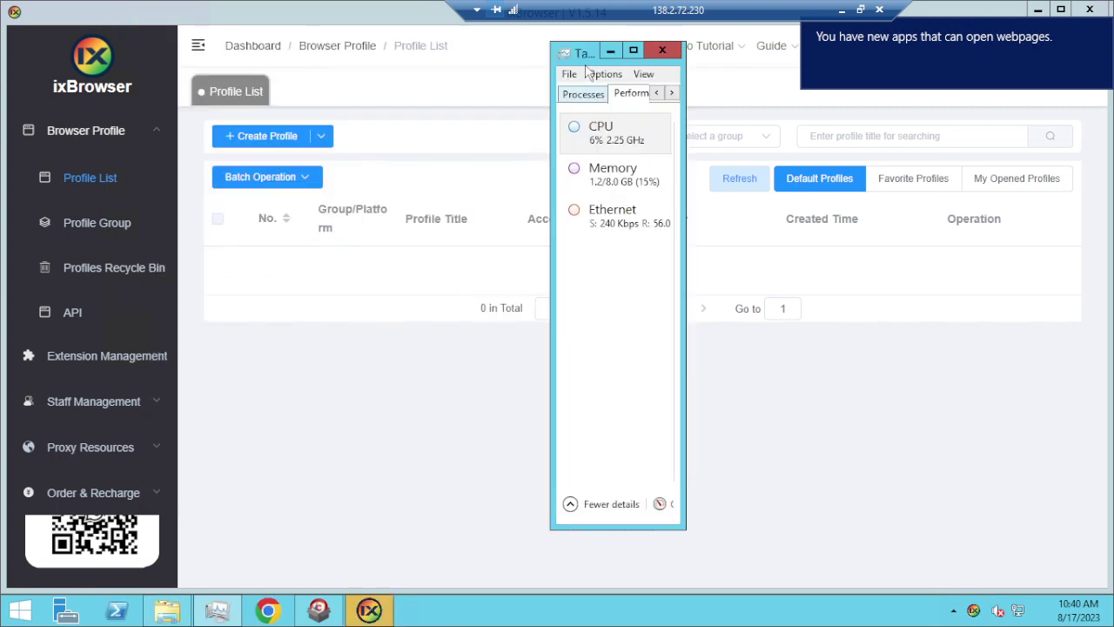
Step: Move the Task Manager window aside, return to ixBrowser and collapse the Browser Profile section
{"action": "left_click_drag", "start_coordinate": [580, 51], "coordinate": [1021, 61]}
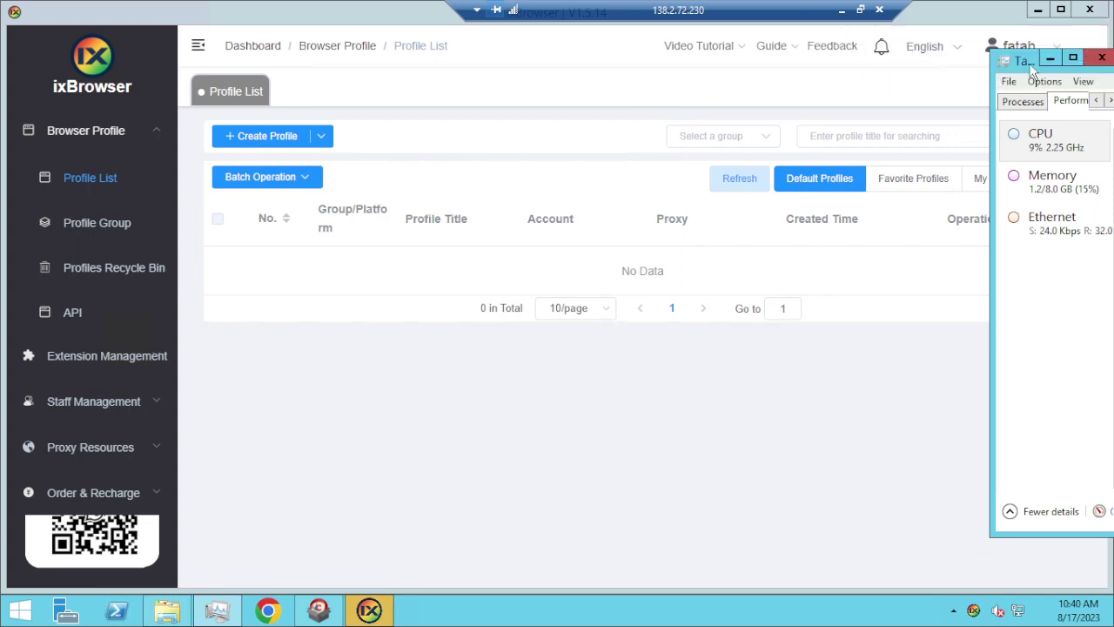
{"action": "left_click", "coordinate": [911, 80]}
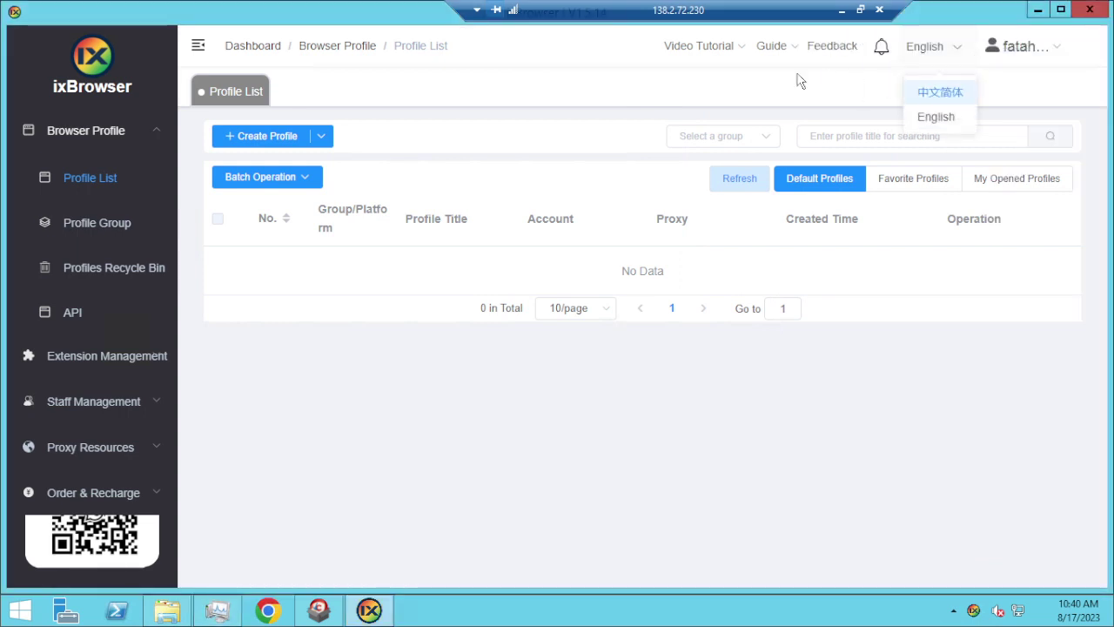
{"action": "mouse_move", "coordinate": [1039, 55]}
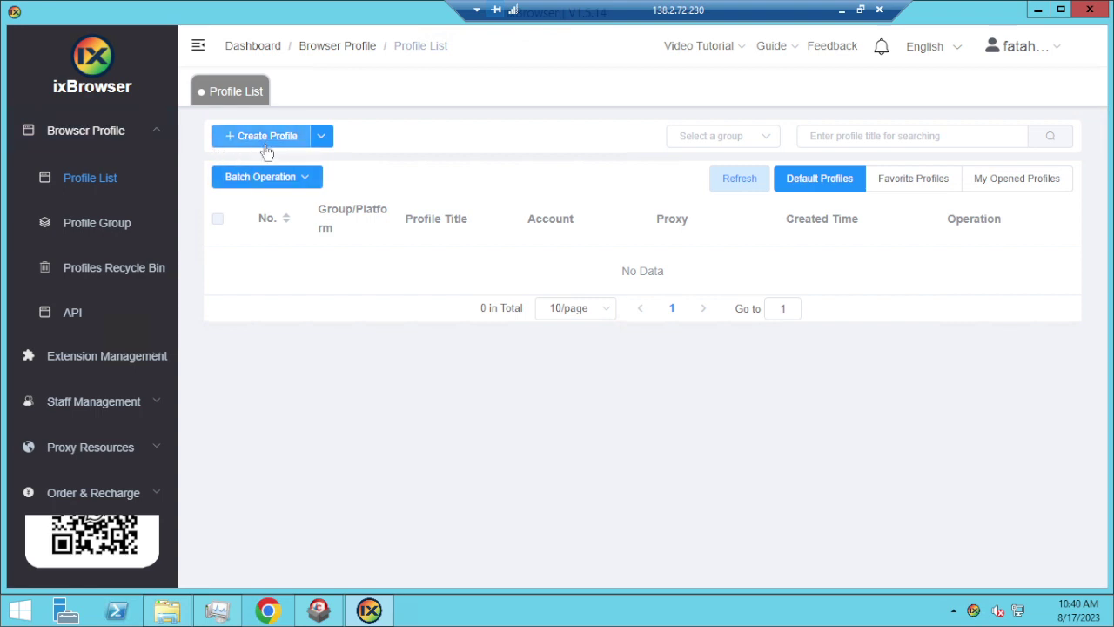
{"action": "left_click", "coordinate": [135, 129]}
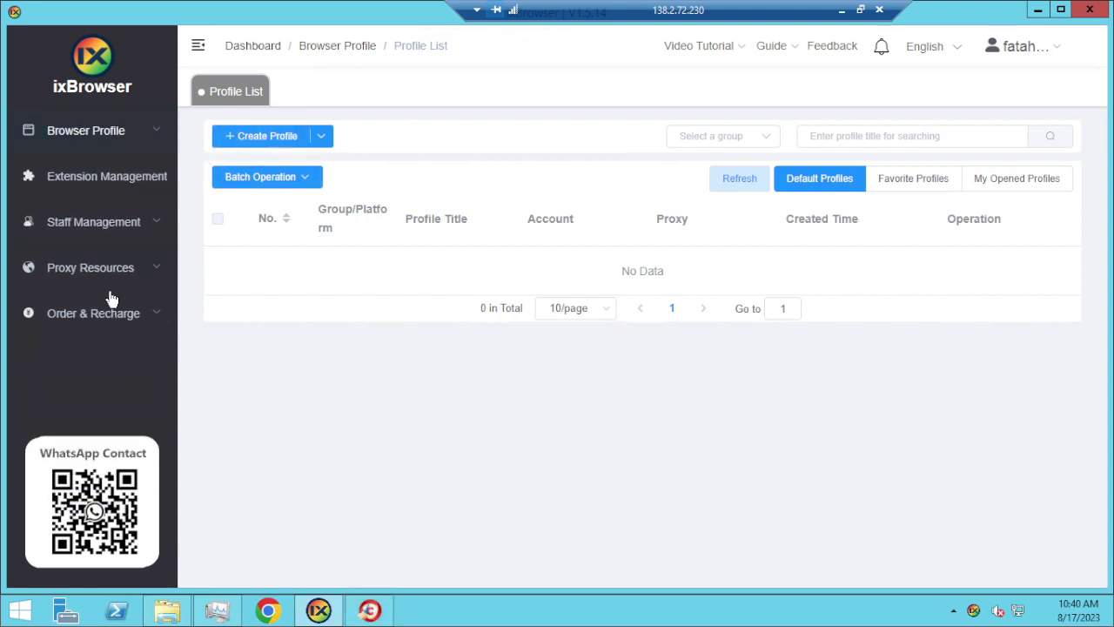
{"action": "left_click", "coordinate": [110, 179]}
{"action": "left_click", "coordinate": [119, 177]}
Step: Switch to Chrome, search Google for "autotube – youtube nonstop" and open the extension's Chrome Web Store page
{"action": "left_click", "coordinate": [271, 612]}
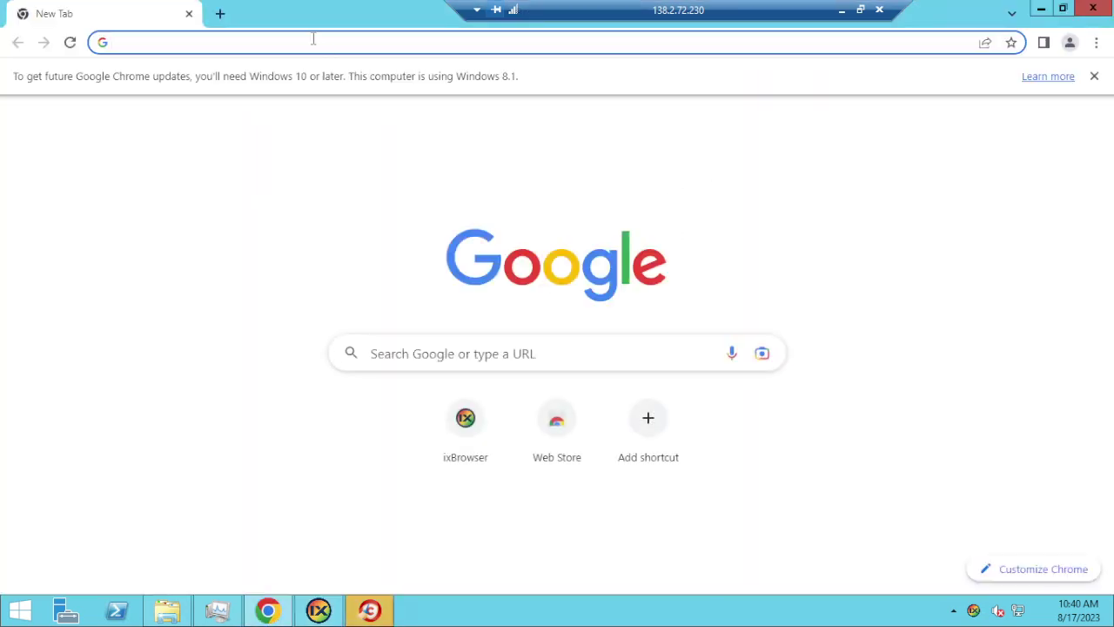
{"action": "left_click", "coordinate": [315, 39]}
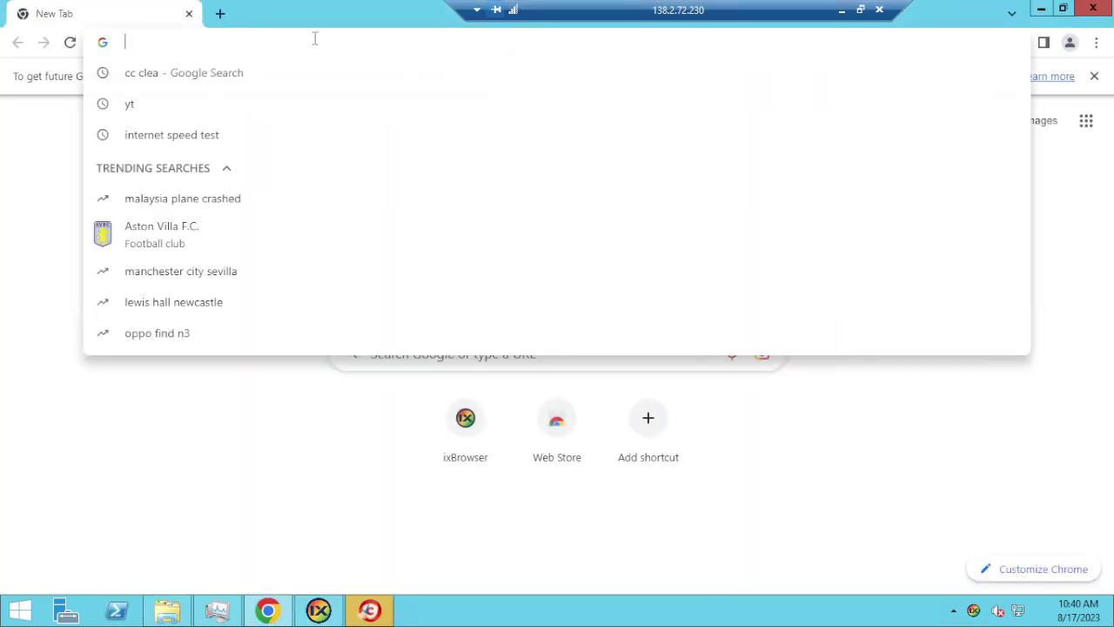
{"action": "type", "text": "auto"}
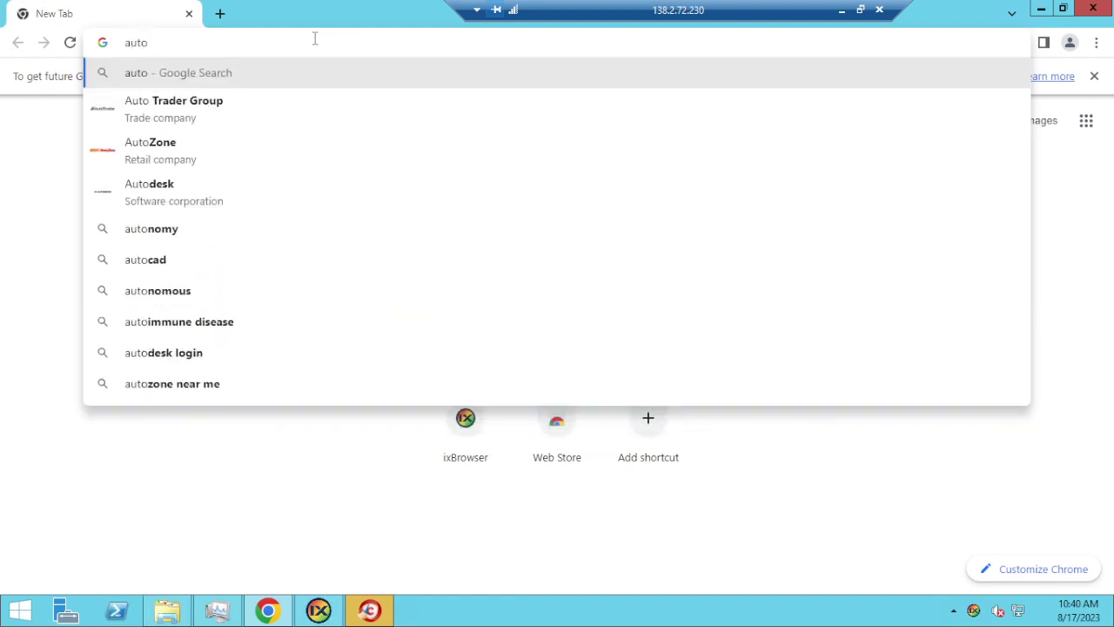
{"action": "type", "text": "tube"}
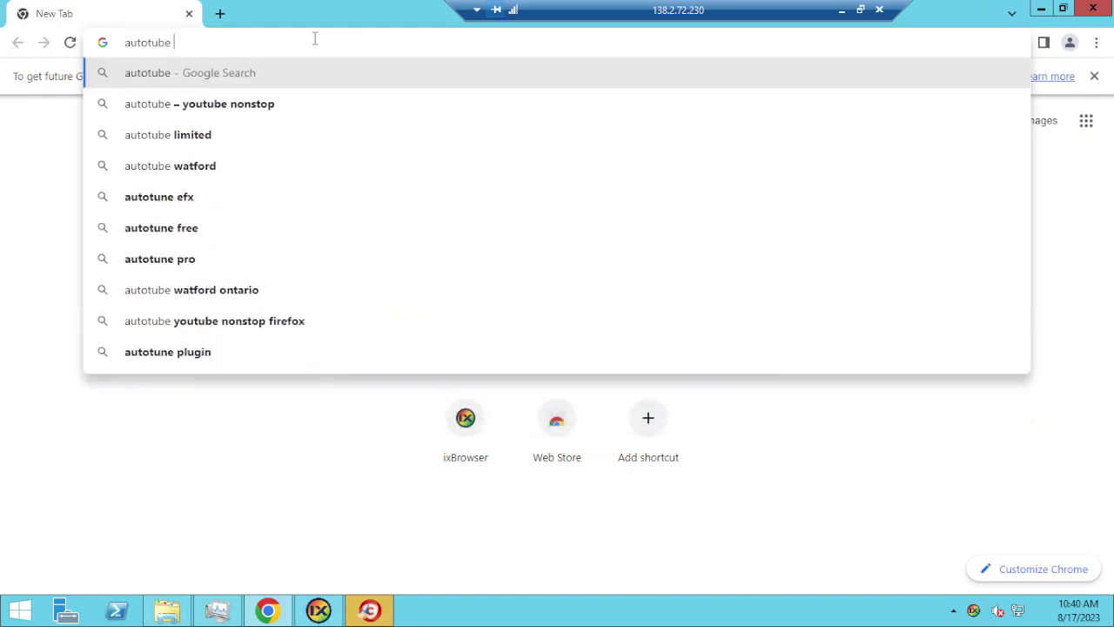
{"action": "left_click", "coordinate": [325, 100]}
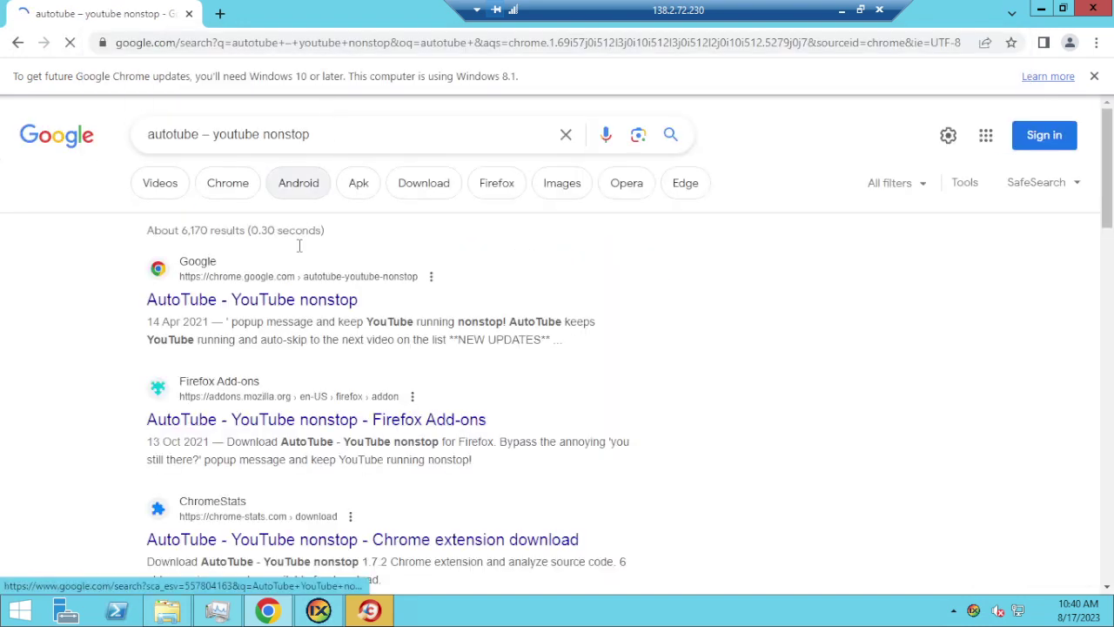
{"action": "left_click", "coordinate": [296, 299]}
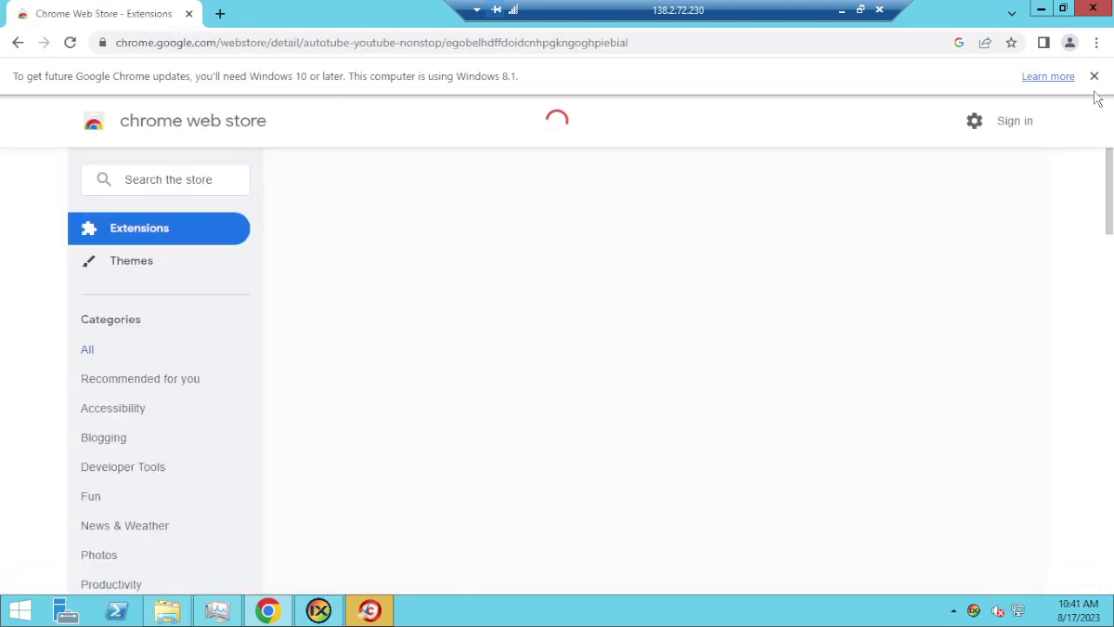
Step: Dismiss the Windows version notice, add AutoTube - YouTube nonstop to Chrome and close its installation notice
{"action": "left_click", "coordinate": [1094, 76]}
{"action": "left_click", "coordinate": [930, 204]}
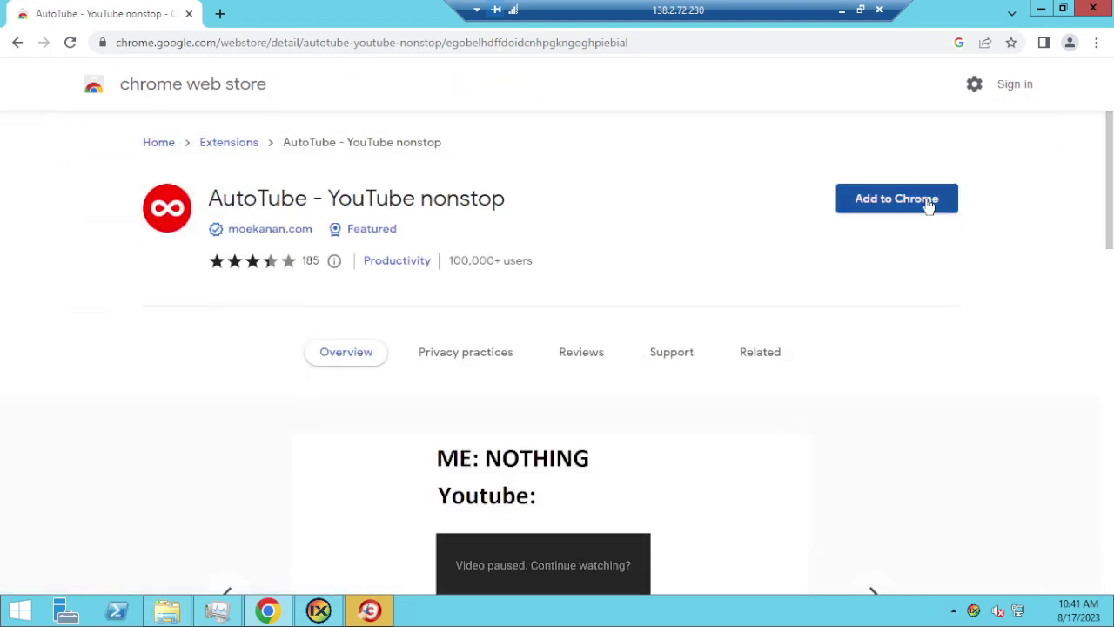
{"action": "left_click", "coordinate": [592, 224]}
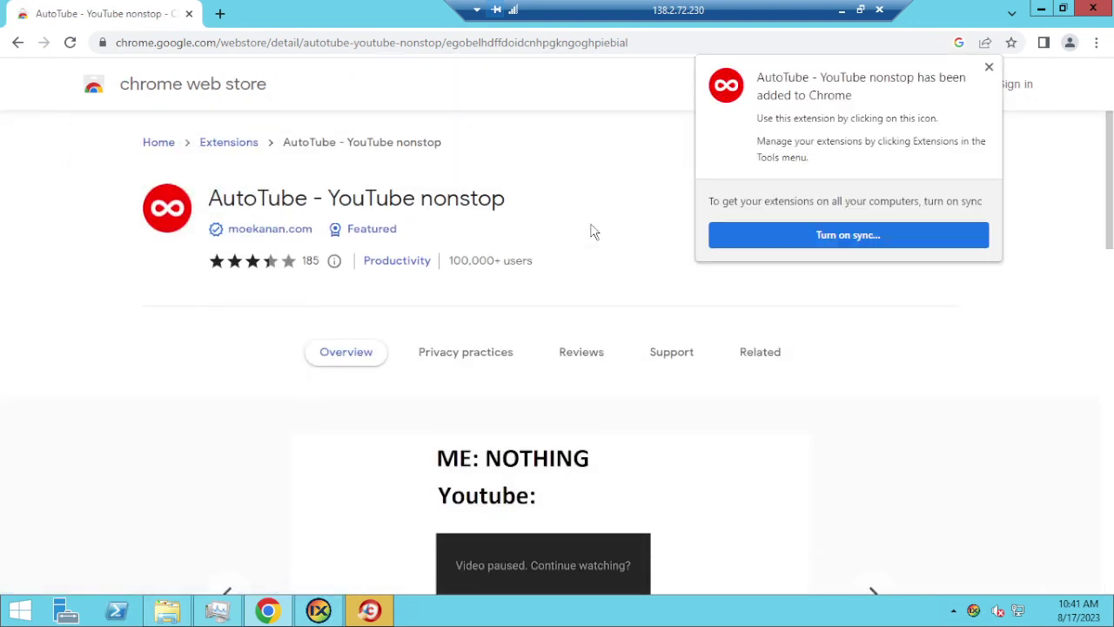
{"action": "left_click", "coordinate": [988, 68]}
Step: Select and copy the full web address of AutoTube's Related page in the Chrome Web Store
{"action": "left_click", "coordinate": [703, 43]}
{"action": "left_click", "coordinate": [742, 40]}
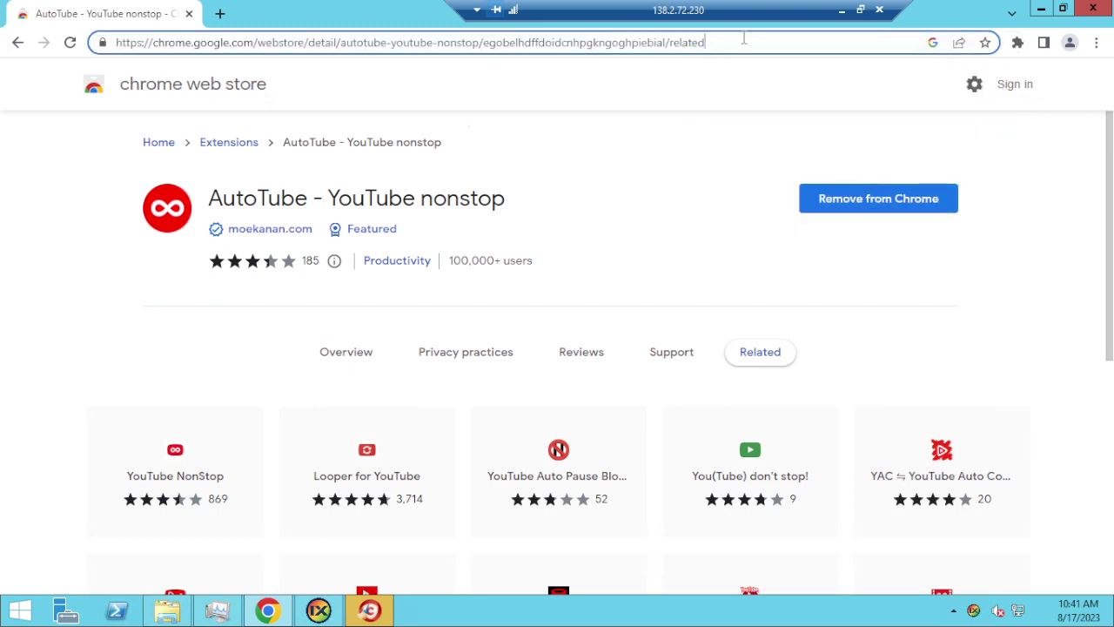
{"action": "left_click_drag", "start_coordinate": [693, 43], "coordinate": [26, 59]}
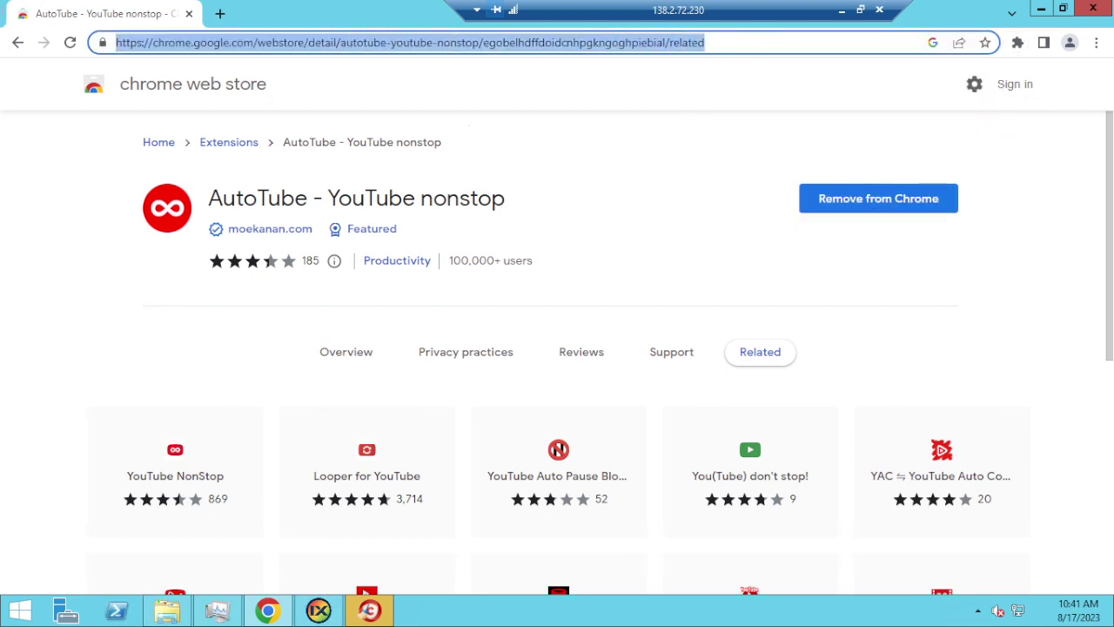
Step: In ixBrowser's Extension Market, upload the AutoTube extension by its copied Chrome Web Store URL and view the verification results
{"action": "left_click", "coordinate": [319, 610]}
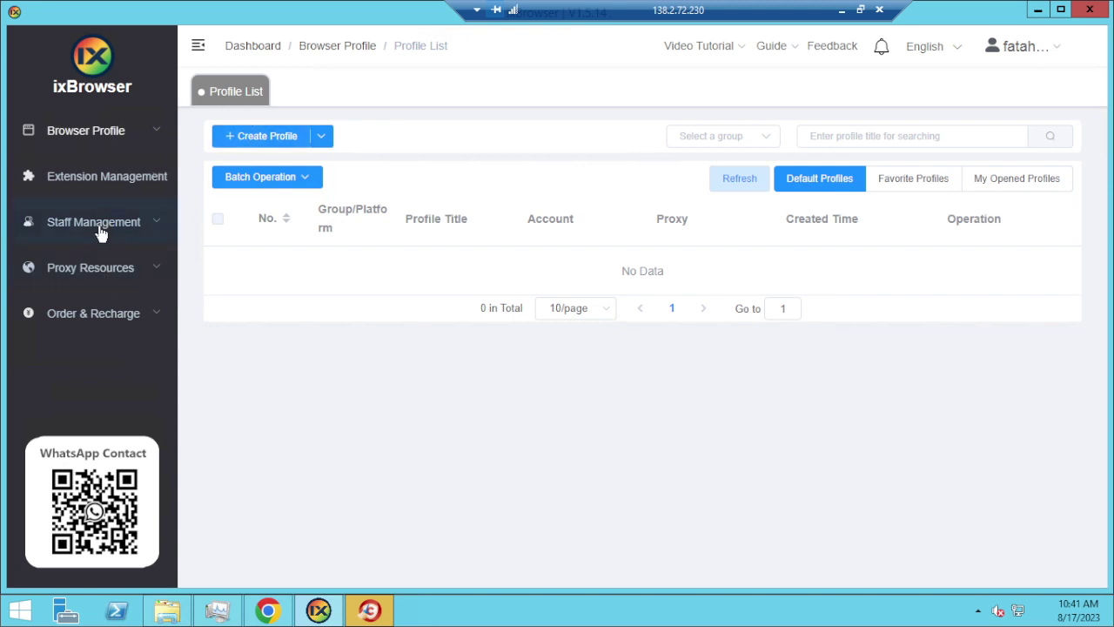
{"action": "left_click", "coordinate": [98, 183]}
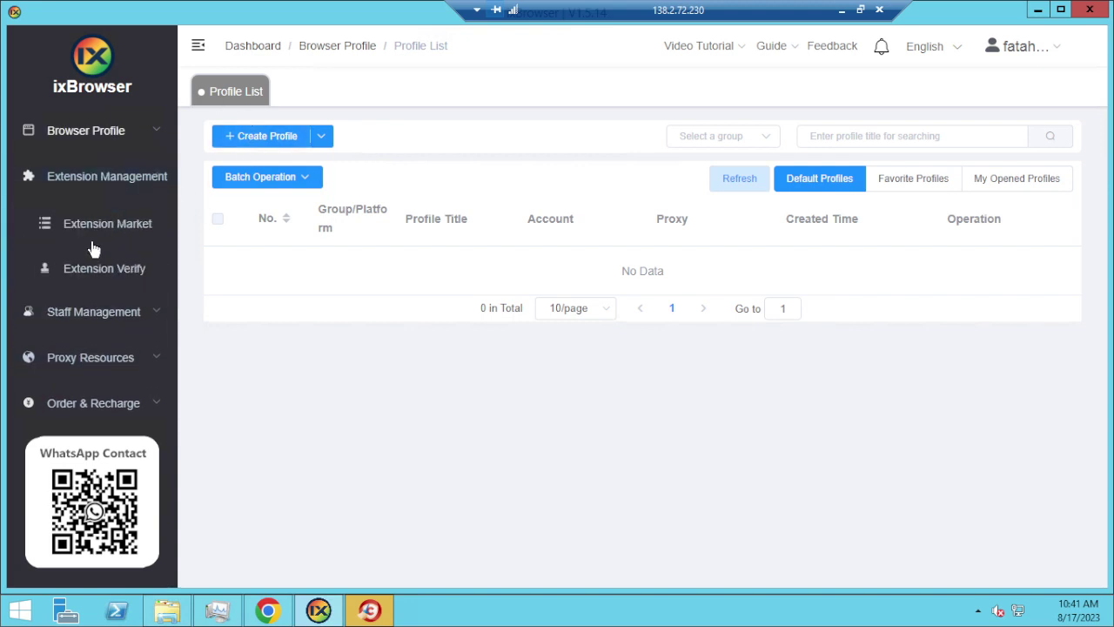
{"action": "left_click", "coordinate": [102, 228]}
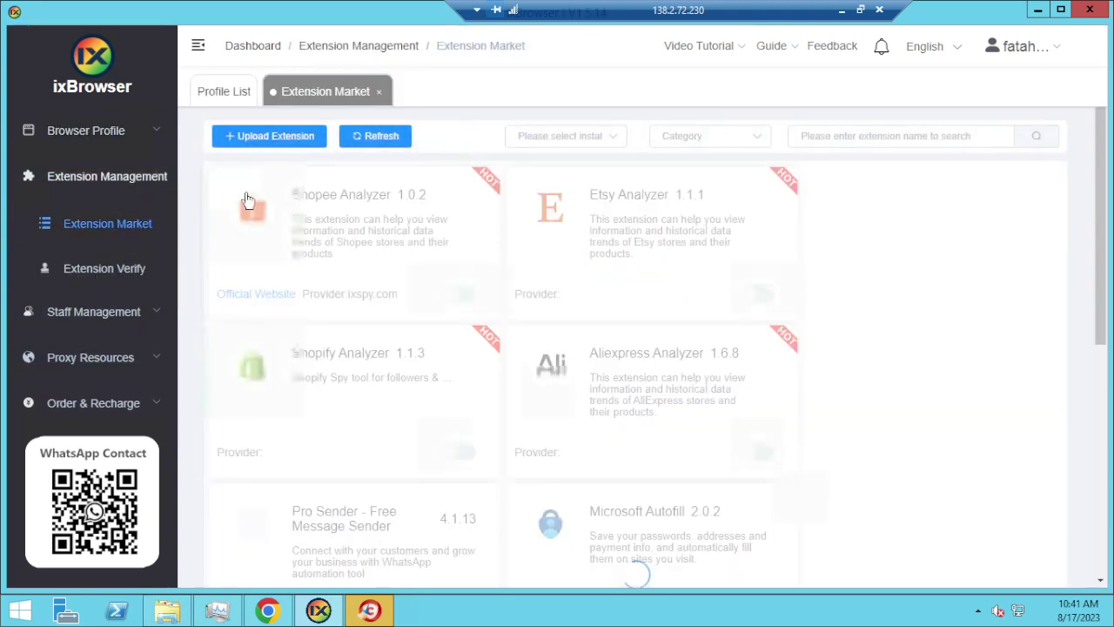
{"action": "left_click", "coordinate": [275, 139]}
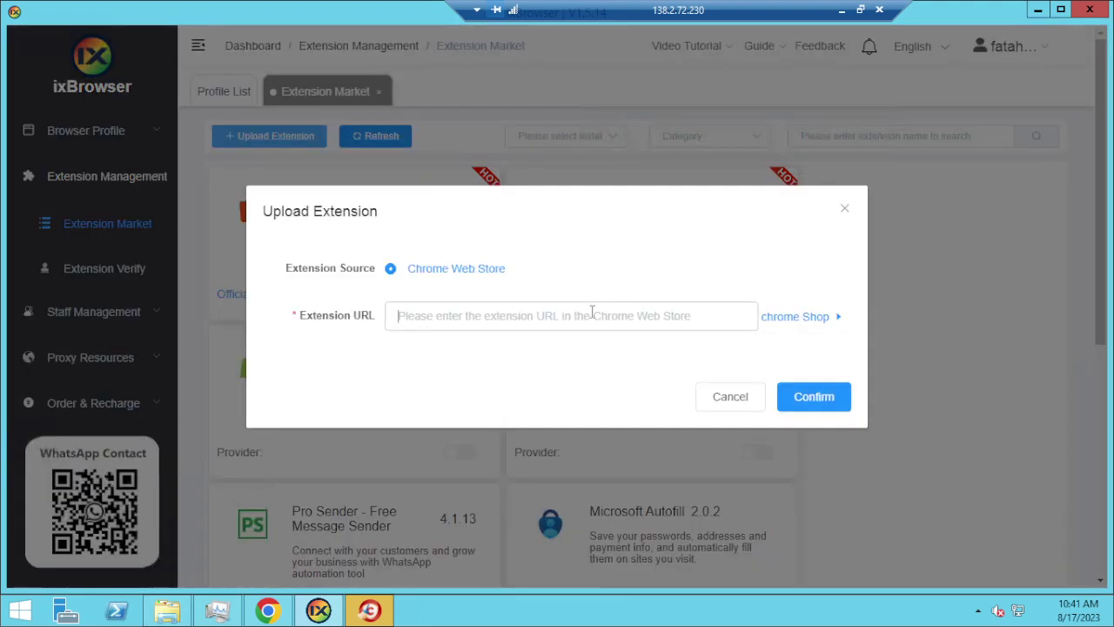
{"action": "left_click", "coordinate": [591, 313]}
{"action": "key", "text": "ctrl+v"}
{"action": "left_click", "coordinate": [811, 397]}
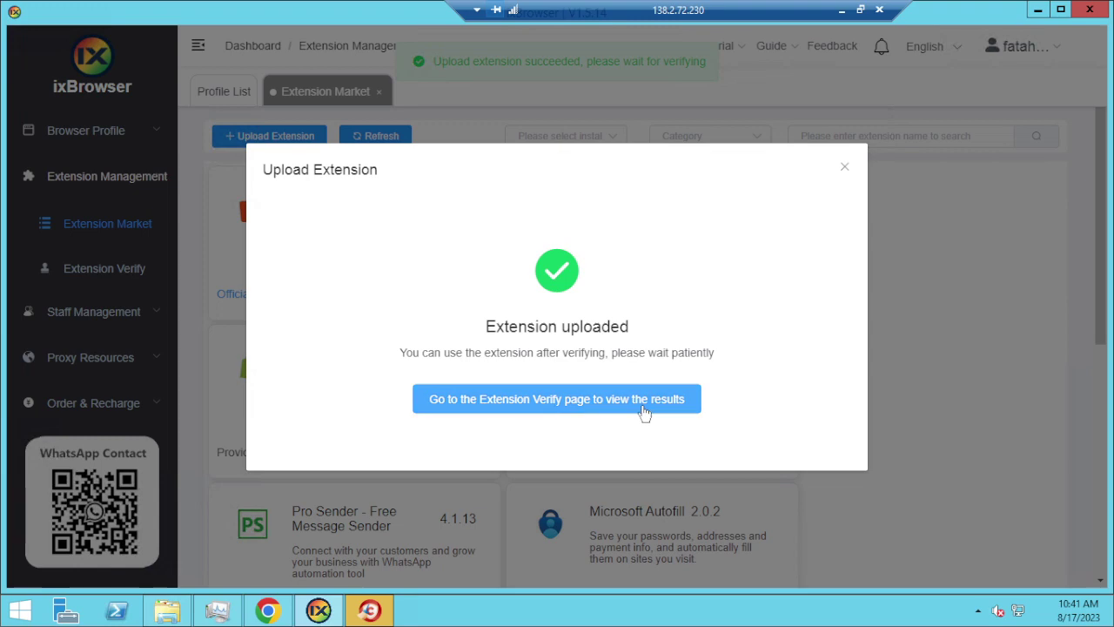
{"action": "left_click", "coordinate": [641, 409]}
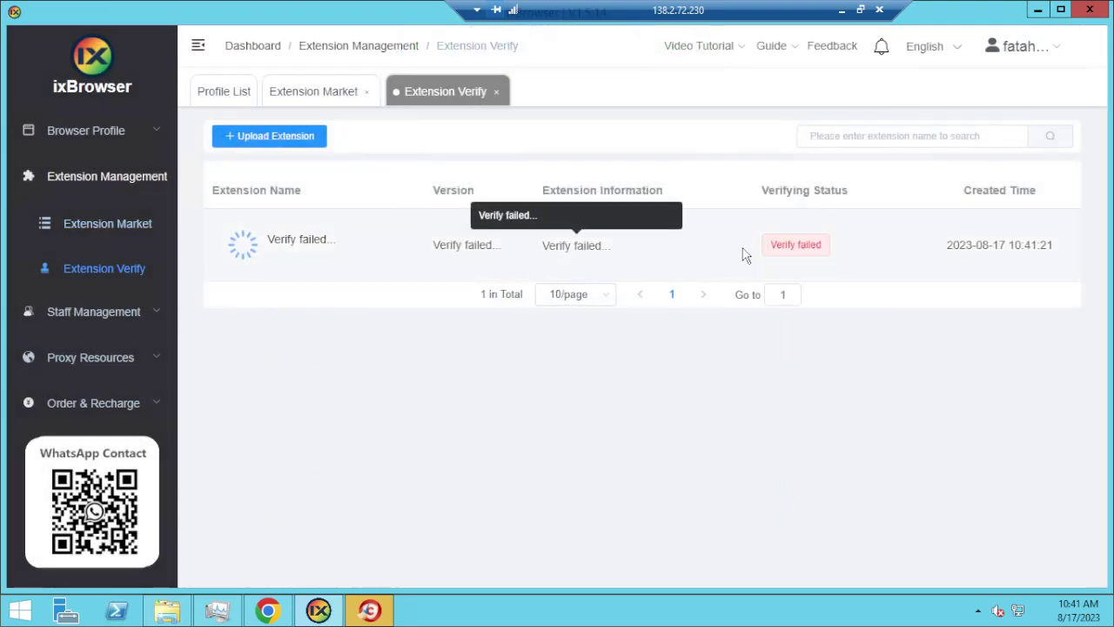
Step: Upload the AutoTube extension again from the Extension Verify page using the same copied URL, and acknowledge the upload
{"action": "left_click", "coordinate": [272, 142]}
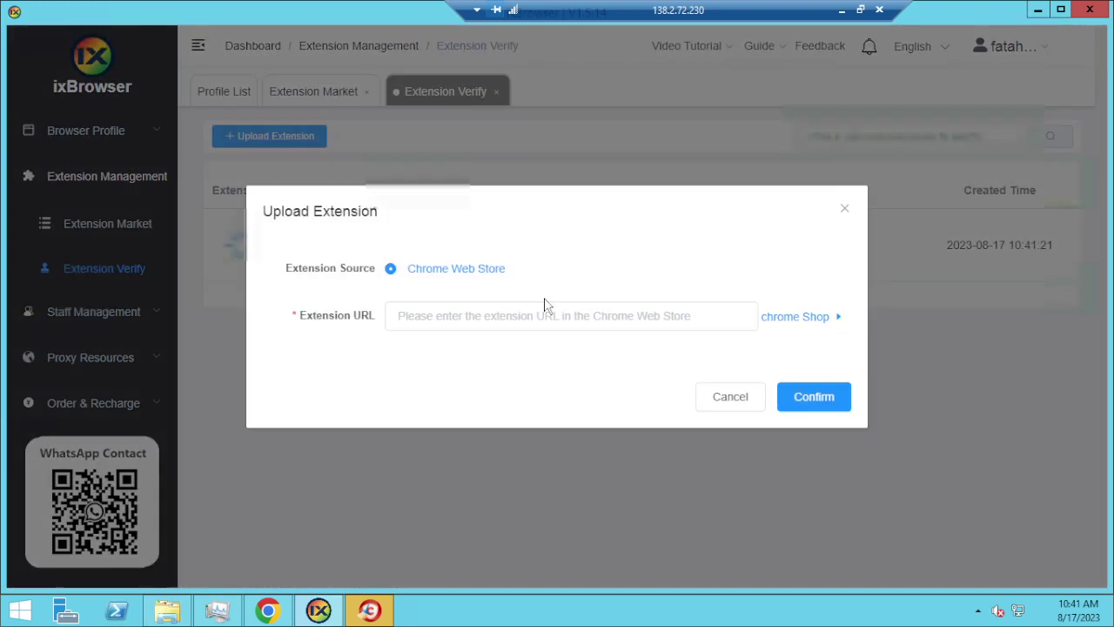
{"action": "left_click", "coordinate": [699, 323]}
{"action": "key", "text": "ctrl+v"}
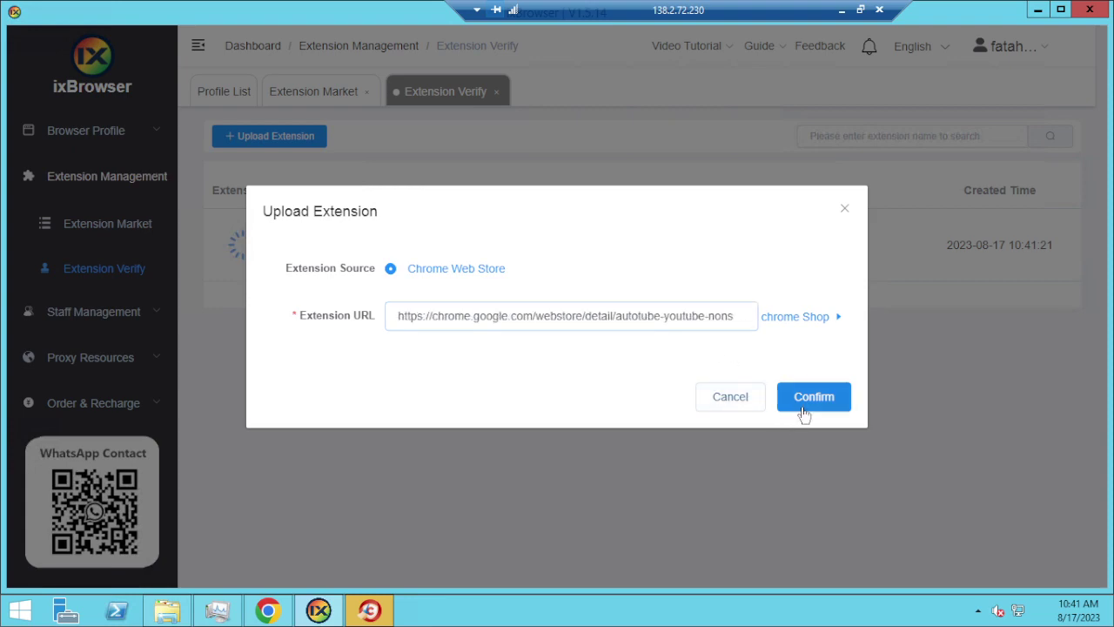
{"action": "left_click", "coordinate": [802, 406]}
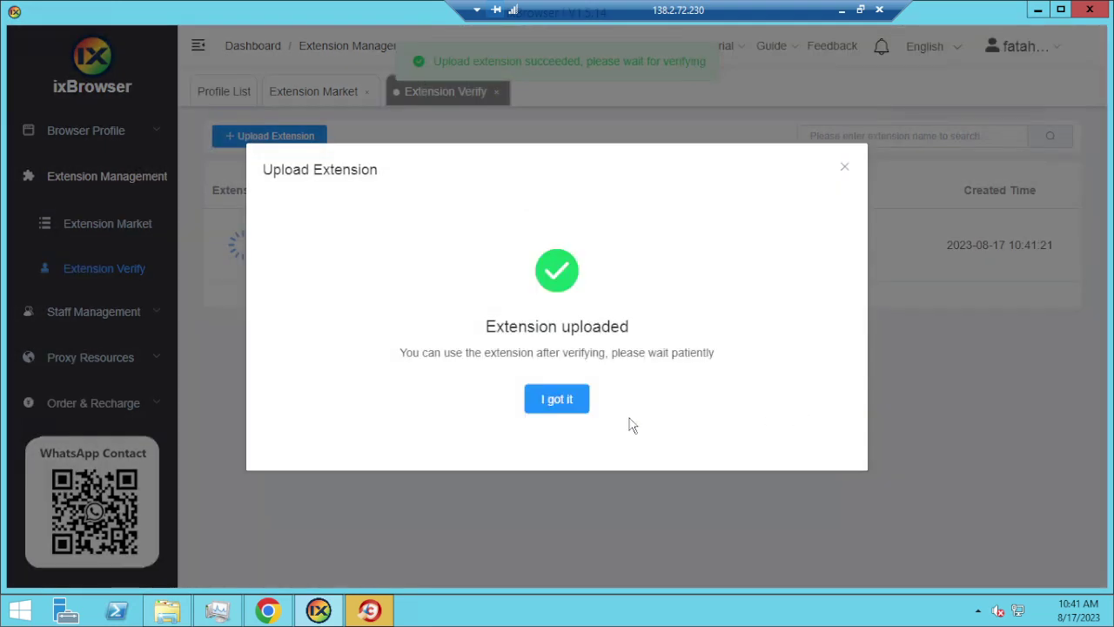
{"action": "left_click", "coordinate": [551, 400]}
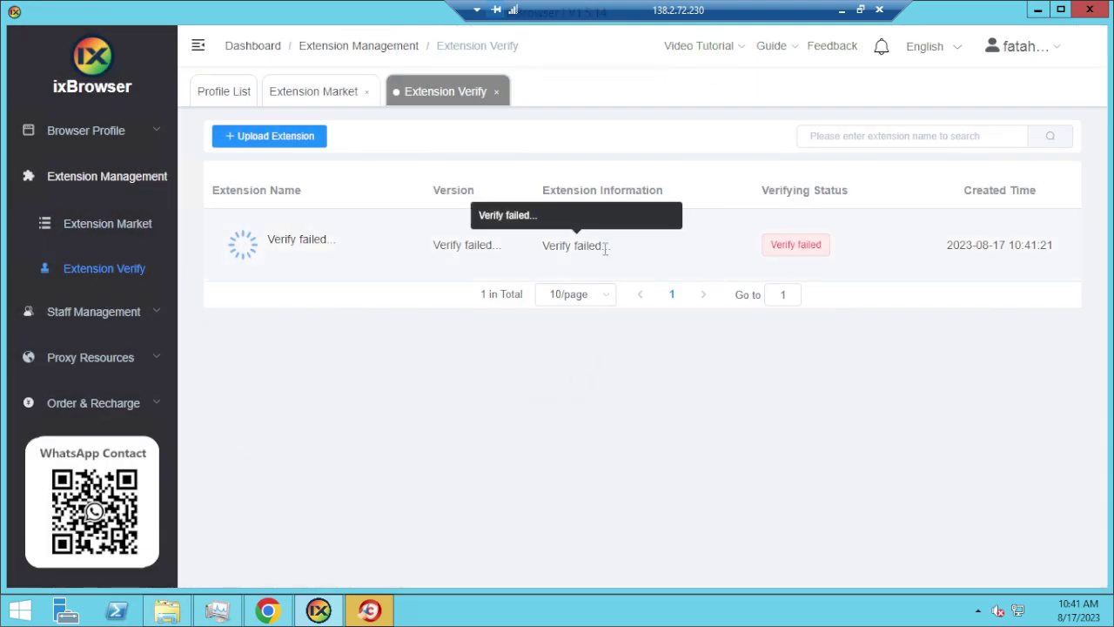
Step: Start a new extension upload in ixBrowser, then switch to Chrome and search the Chrome Web Store for "youtube ads skipper"
{"action": "left_click", "coordinate": [288, 136]}
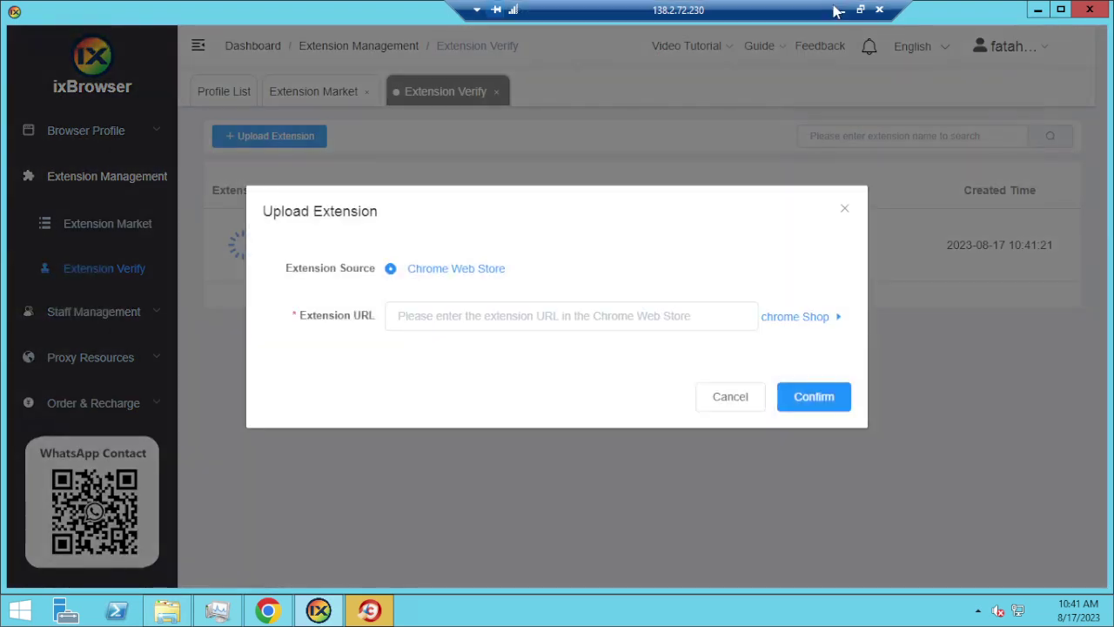
{"action": "left_click", "coordinate": [281, 611]}
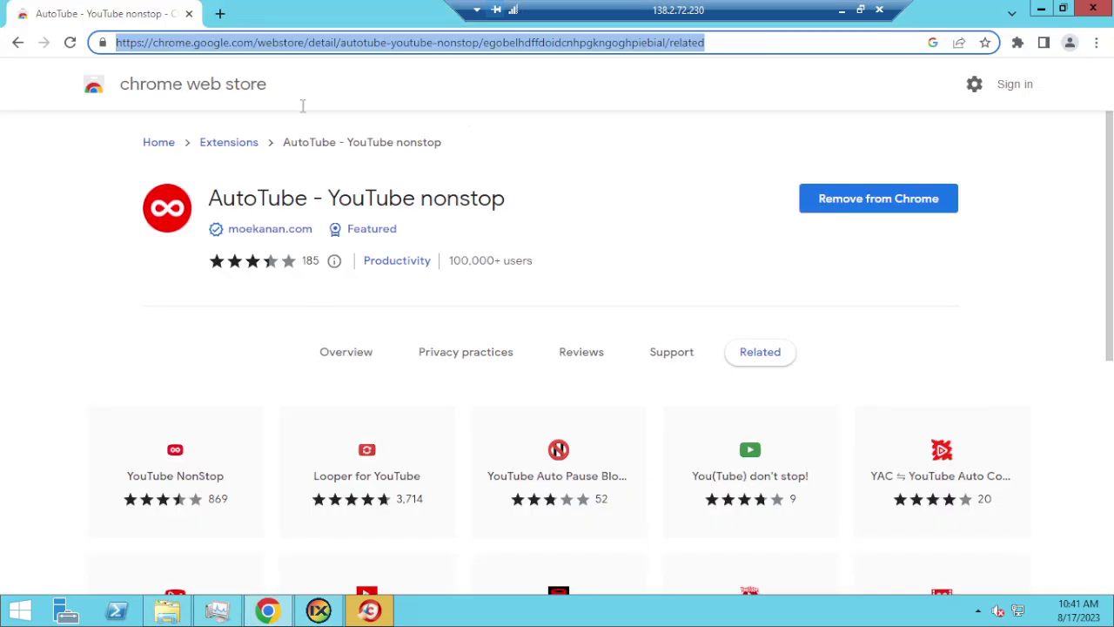
{"action": "left_click", "coordinate": [227, 146]}
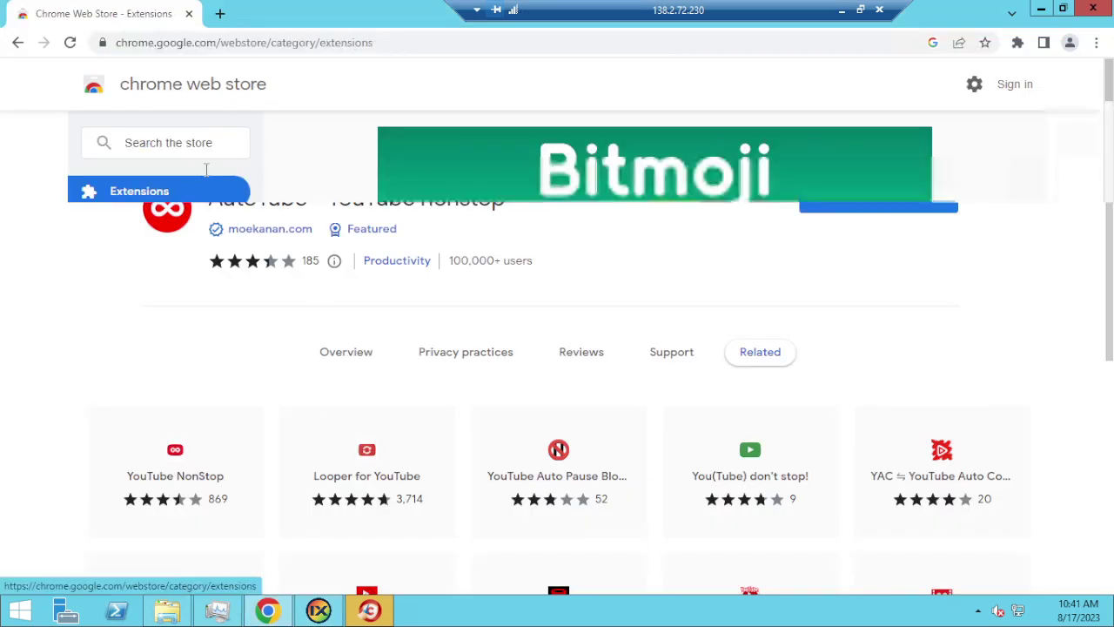
{"action": "left_click", "coordinate": [172, 146]}
{"action": "type", "text": "yo"}
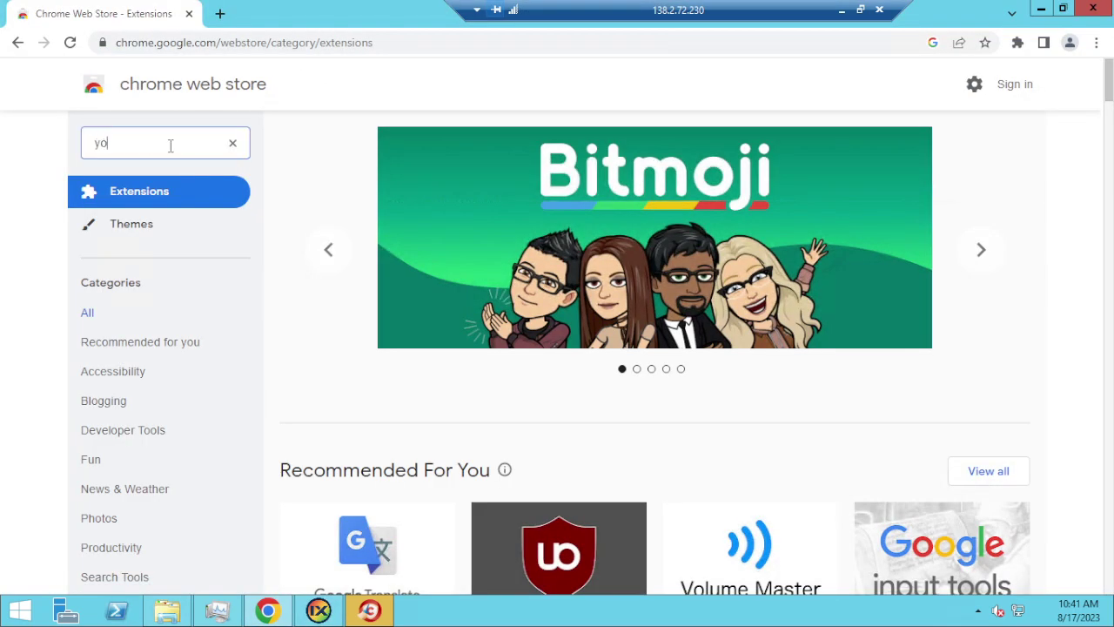
{"action": "type", "text": "utube a"}
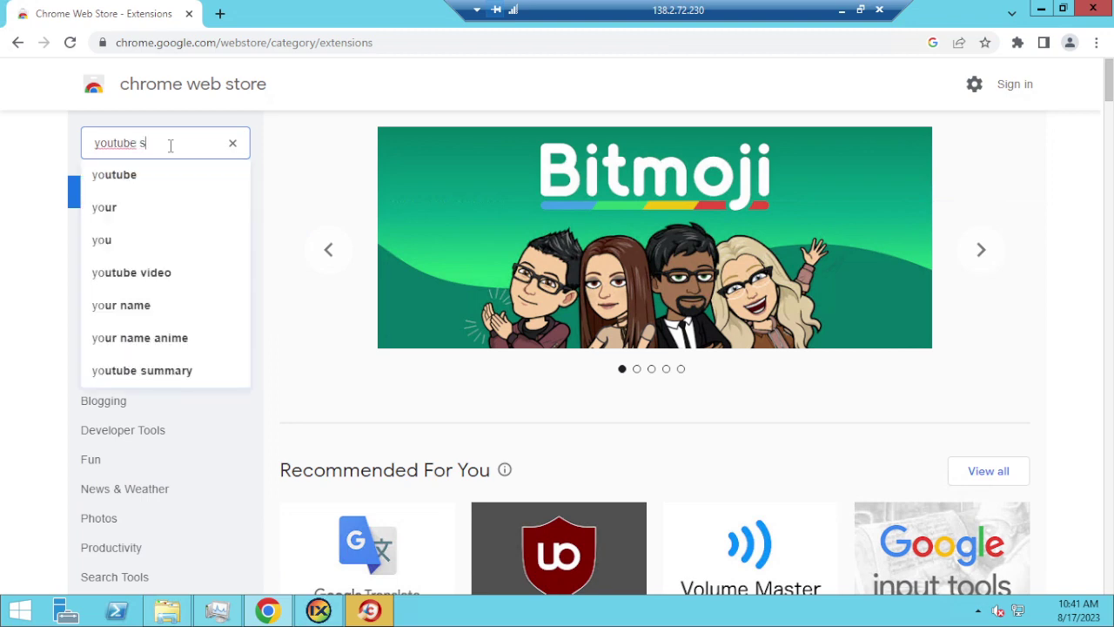
{"action": "type", "text": "ds"}
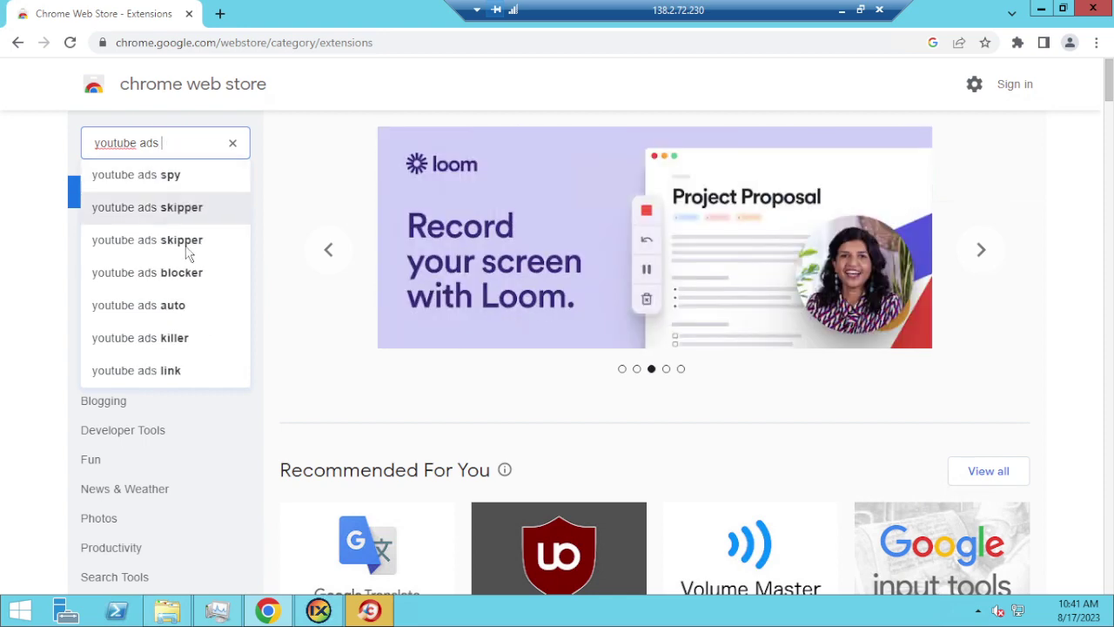
{"action": "left_click", "coordinate": [181, 209]}
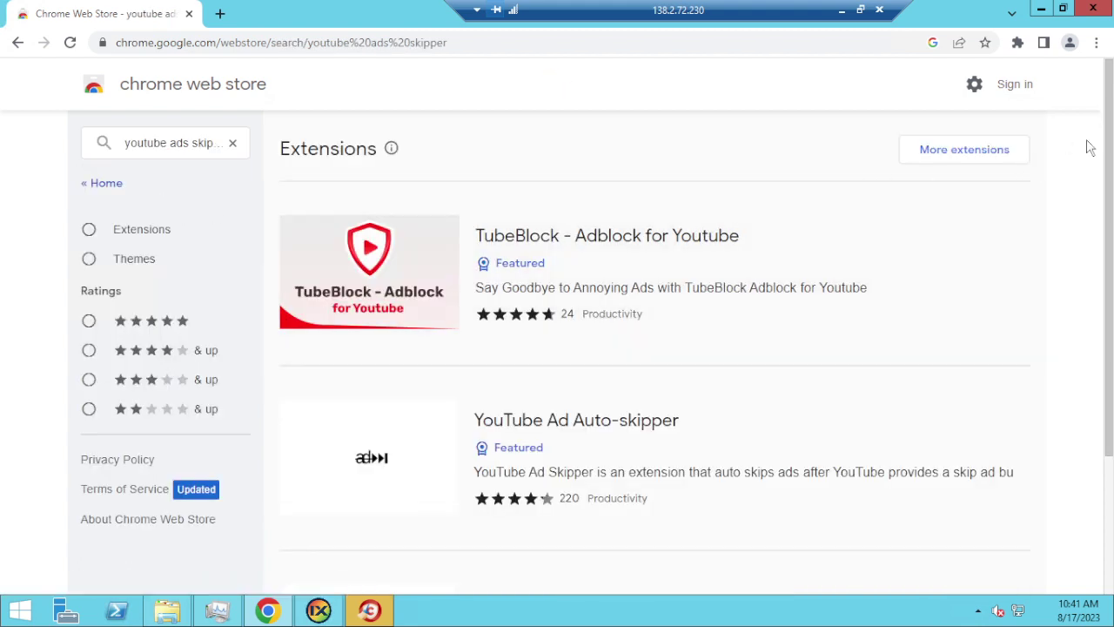
Step: Look through the ad-skipper results in the Chrome Web Store, and change the store search to "youtube skip ads"
{"action": "scroll", "coordinate": [1112, 180], "scroll_direction": "down", "scroll_amount": 1}
{"action": "scroll", "coordinate": [1112, 180], "scroll_direction": "down", "scroll_amount": 2}
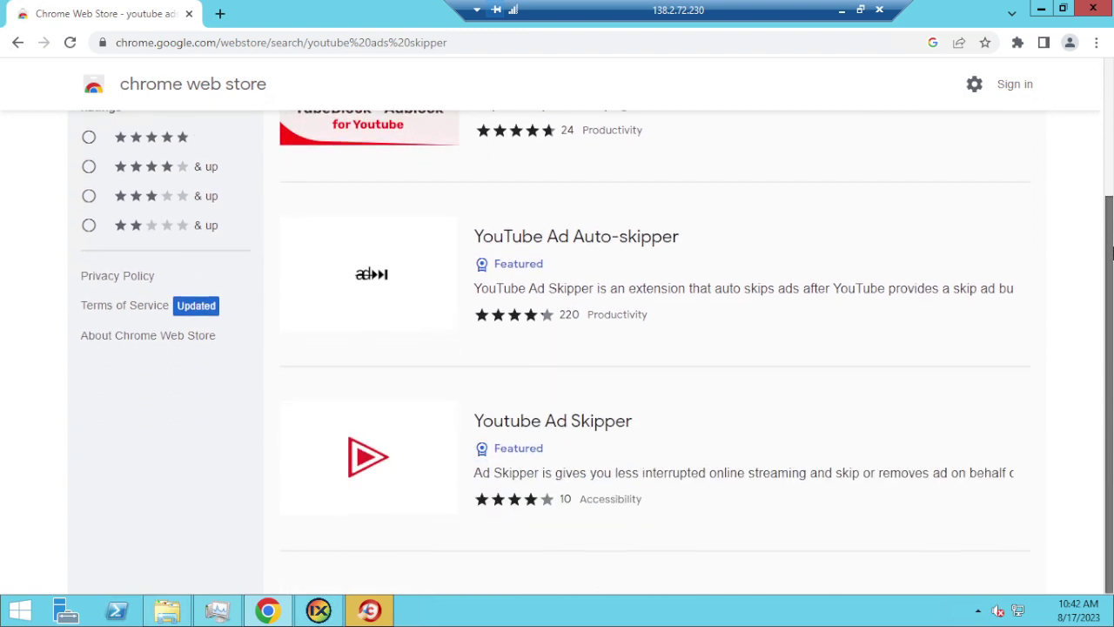
{"action": "scroll", "coordinate": [1111, 157], "scroll_direction": "up", "scroll_amount": 1}
{"action": "left_click_drag", "start_coordinate": [1112, 156], "coordinate": [1112, 277]}
{"action": "left_click_drag", "start_coordinate": [1112, 241], "coordinate": [1112, 83]}
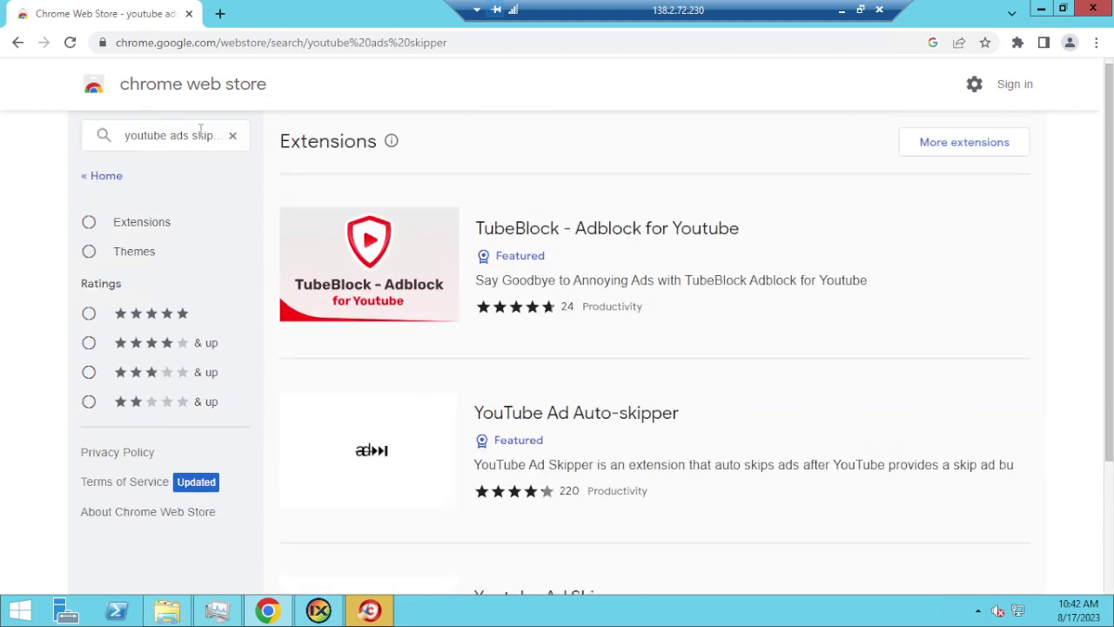
{"action": "left_click", "coordinate": [190, 128]}
{"action": "left_click_drag", "start_coordinate": [207, 134], "coordinate": [144, 136]}
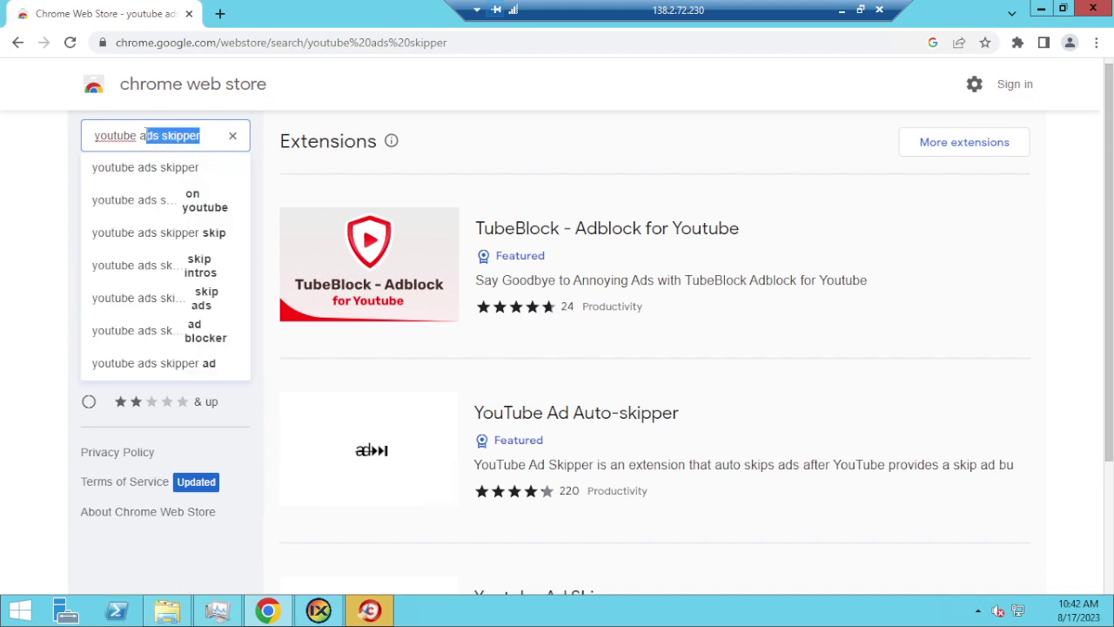
{"action": "type", "text": "skip"}
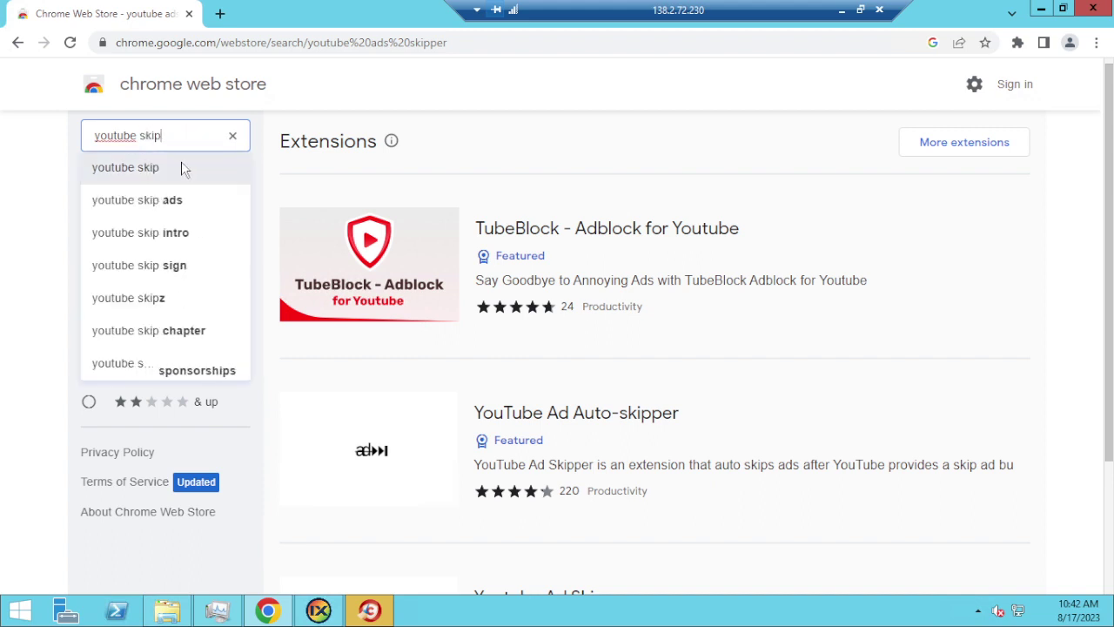
{"action": "left_click", "coordinate": [191, 207]}
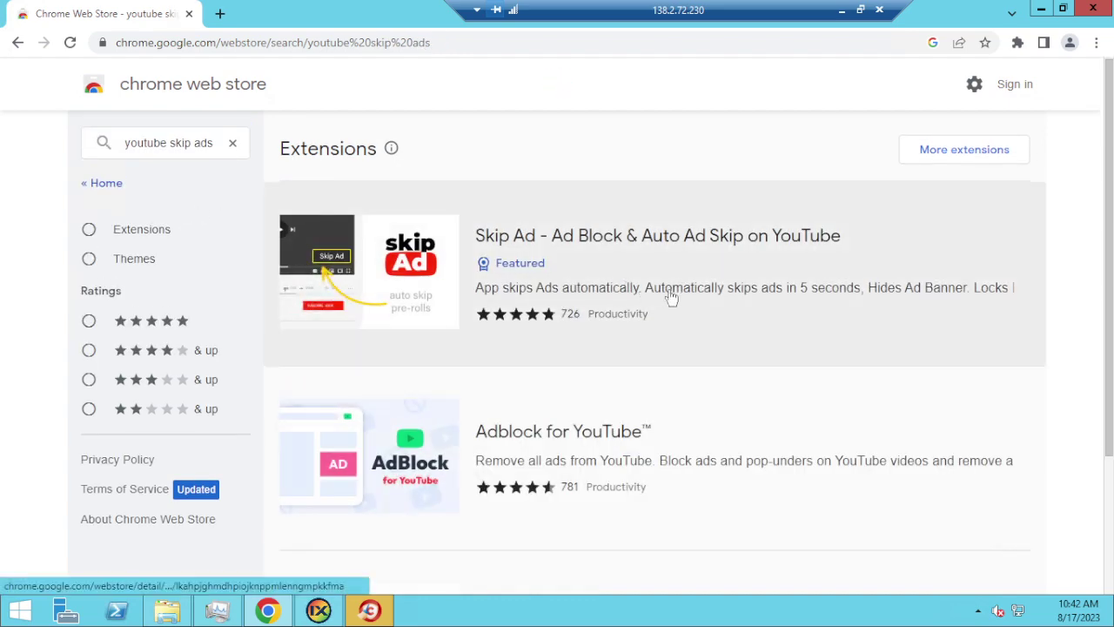
Step: Open the "Skip Ad - Ad Block & Auto Ad Skip on YouTube" extension page and copy its full web address
{"action": "scroll", "coordinate": [670, 297], "scroll_direction": "down", "scroll_amount": 1}
{"action": "scroll", "coordinate": [670, 298], "scroll_direction": "down", "scroll_amount": 1}
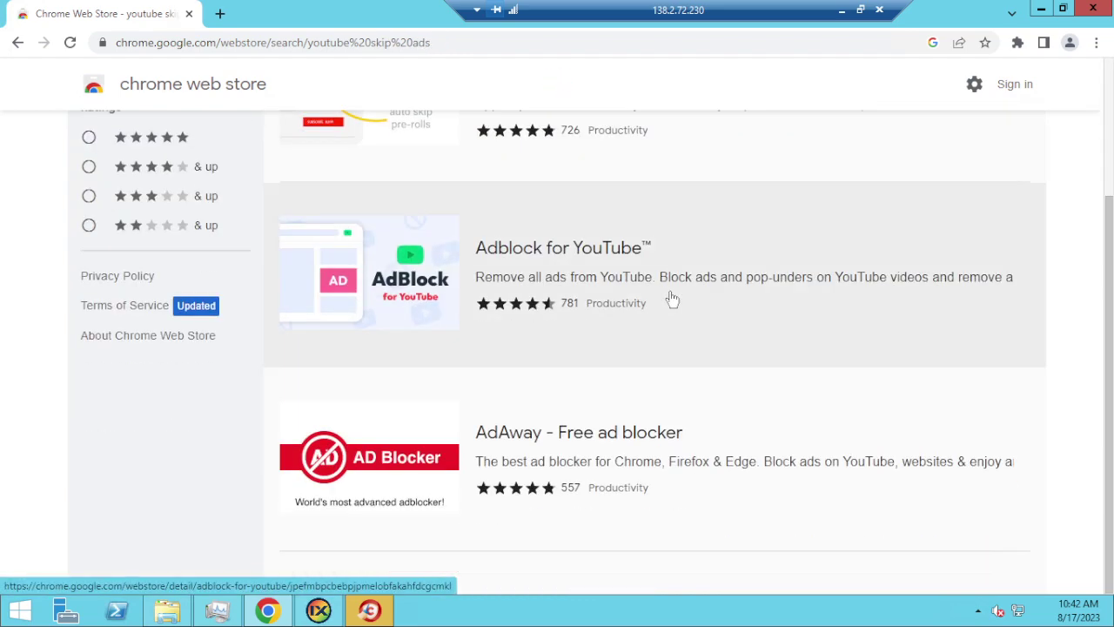
{"action": "scroll", "coordinate": [902, 202], "scroll_direction": "up", "scroll_amount": 2}
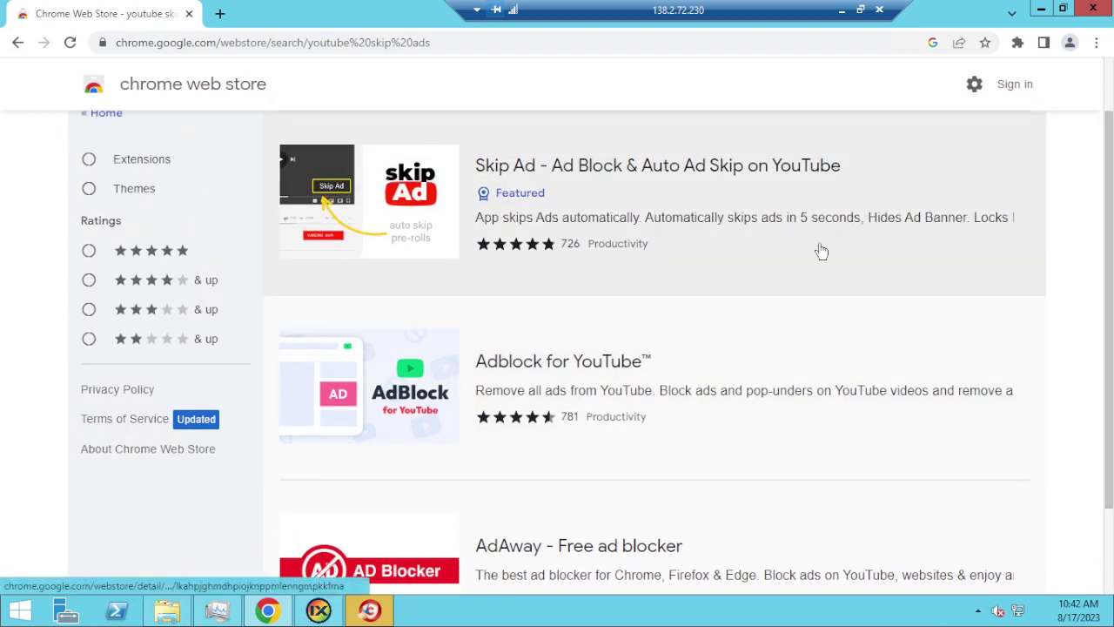
{"action": "left_click", "coordinate": [821, 252]}
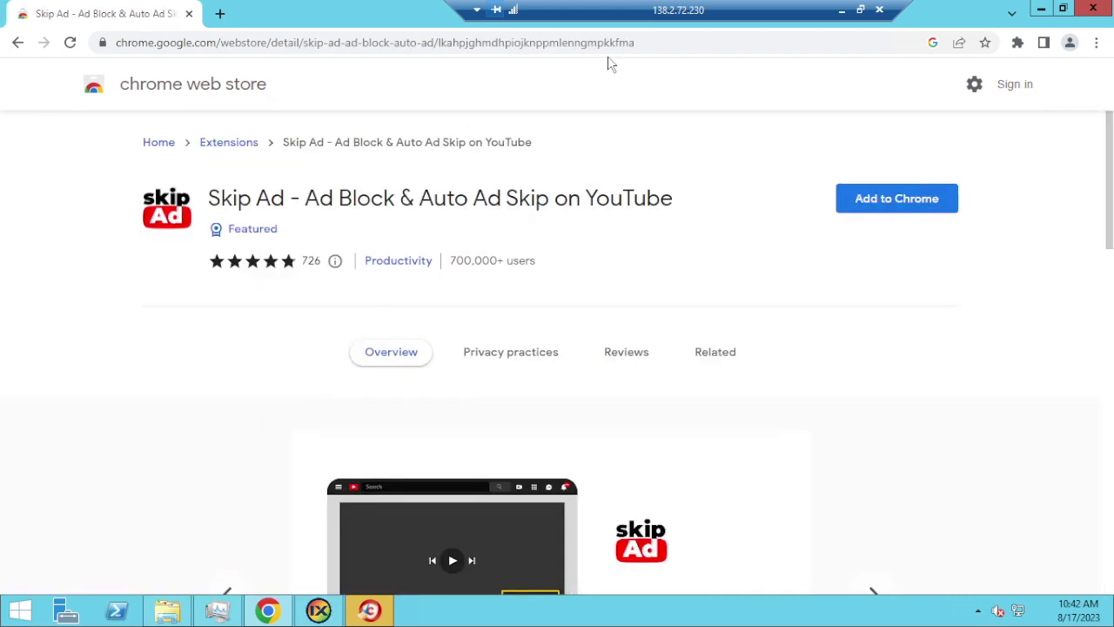
{"action": "left_click", "coordinate": [656, 49]}
{"action": "left_click", "coordinate": [702, 45]}
{"action": "left_click_drag", "start_coordinate": [725, 44], "coordinate": [124, 34]}
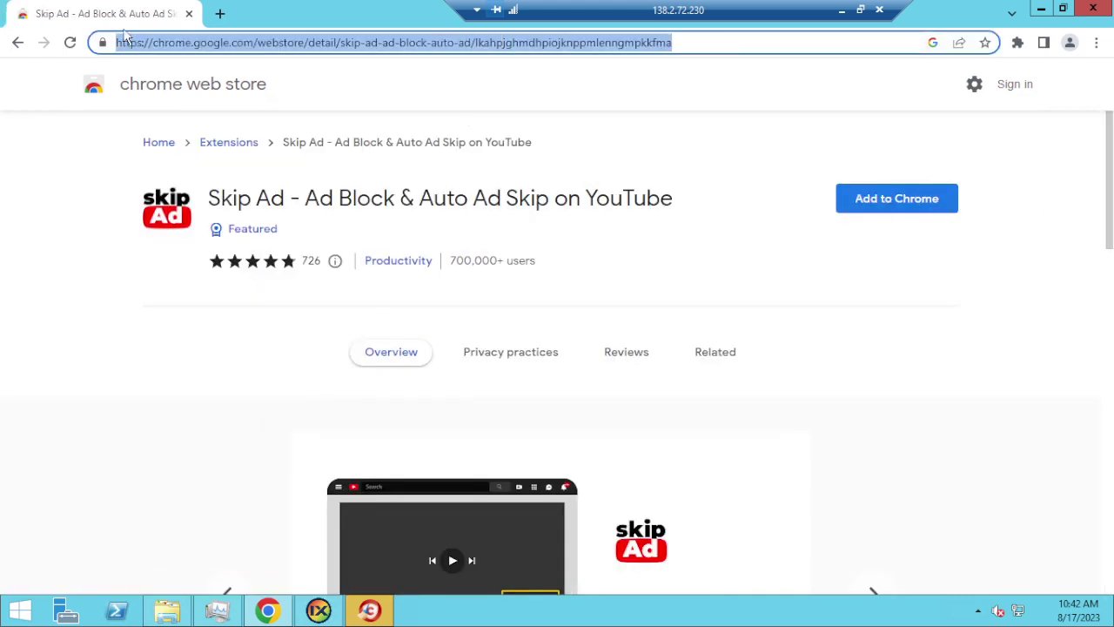
Step: Switch to ixBrowser, upload the Skip Ad extension using its copied Chrome Web Store URL, and acknowledge the upload
{"action": "left_click", "coordinate": [318, 609]}
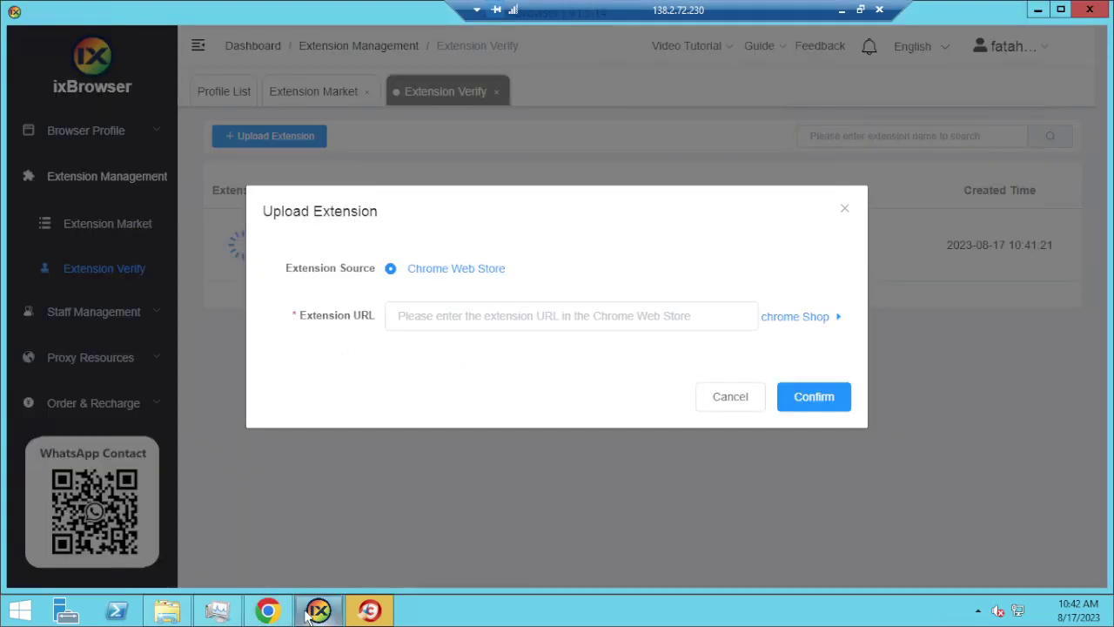
{"action": "left_click", "coordinate": [267, 609]}
{"action": "left_click", "coordinate": [318, 609]}
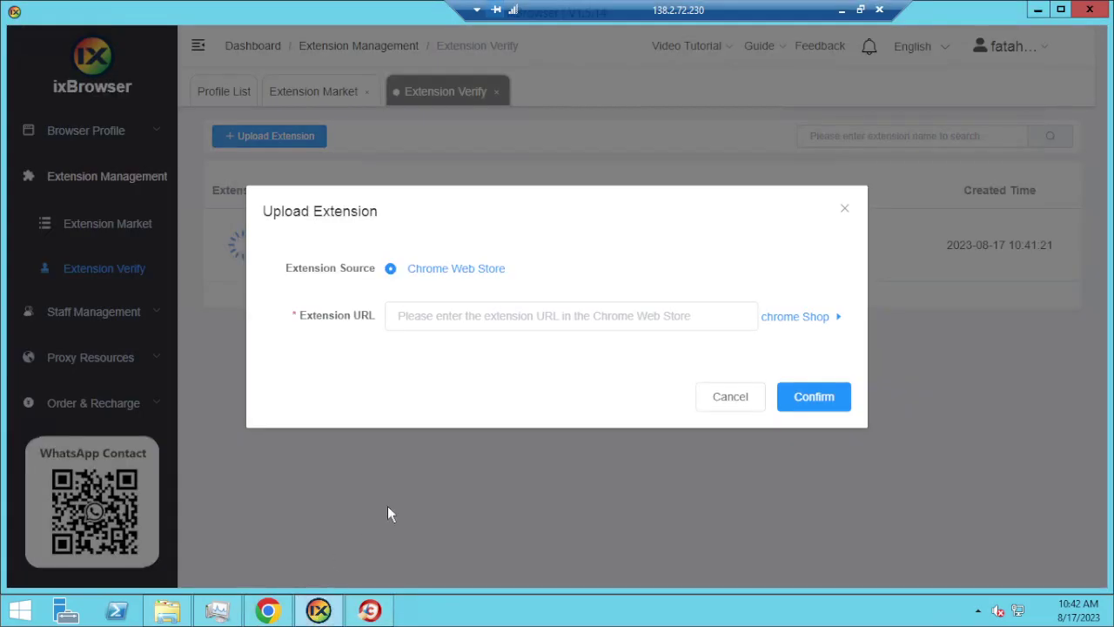
{"action": "left_click", "coordinate": [504, 316]}
{"action": "key", "text": "ctrl+v"}
{"action": "left_click", "coordinate": [809, 396]}
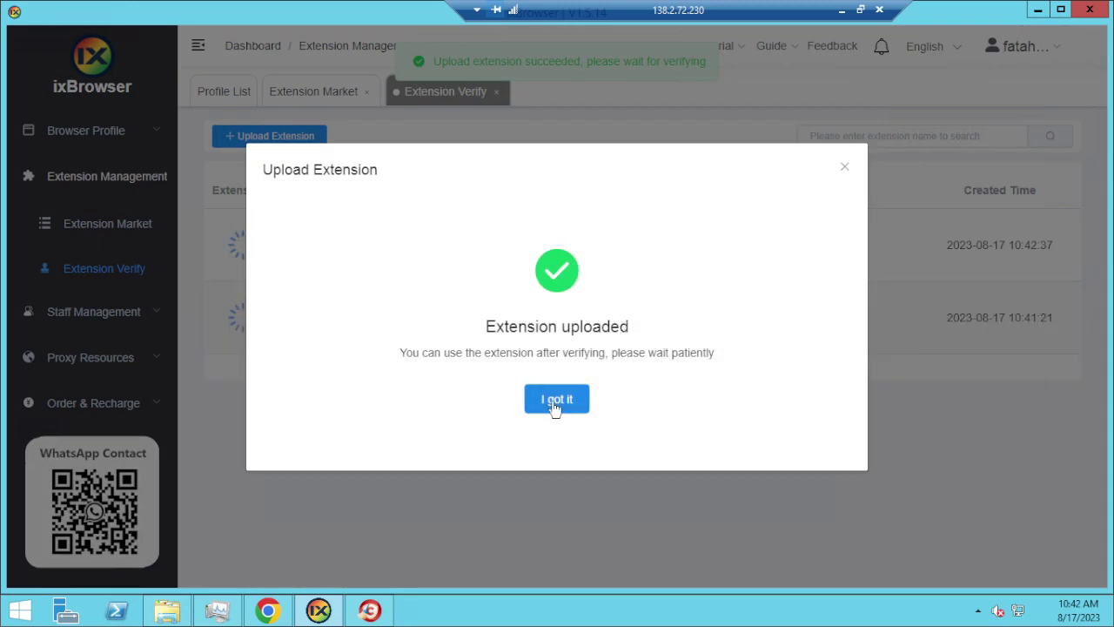
{"action": "left_click", "coordinate": [555, 398]}
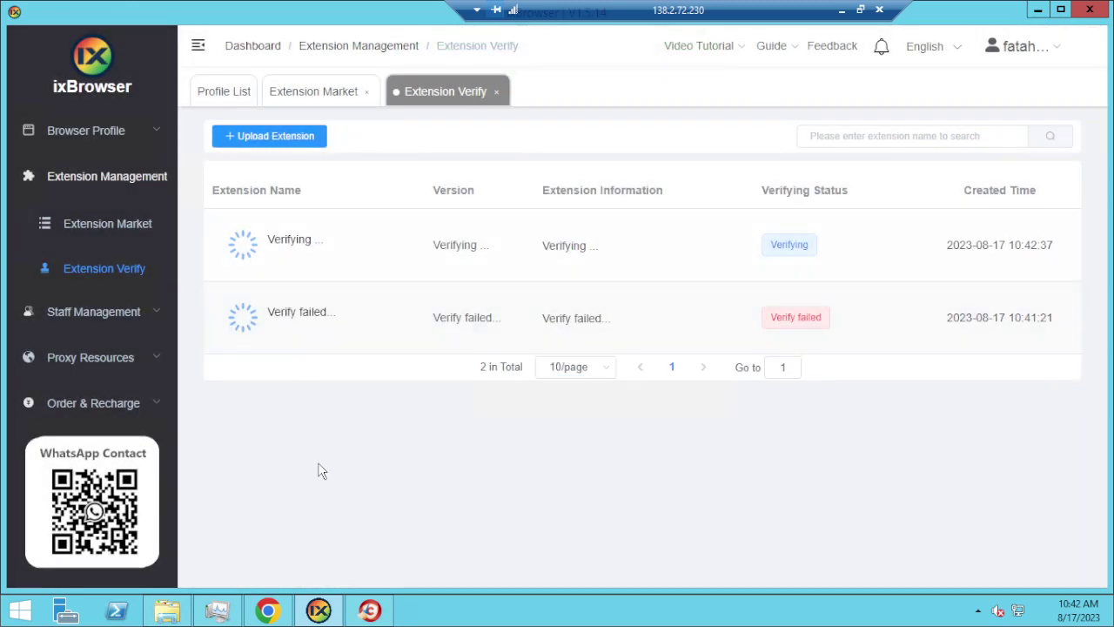
Step: Switch to Chrome, go to the Chrome Web Store's Extensions page, and search for "improve youtube"
{"action": "left_click", "coordinate": [268, 610]}
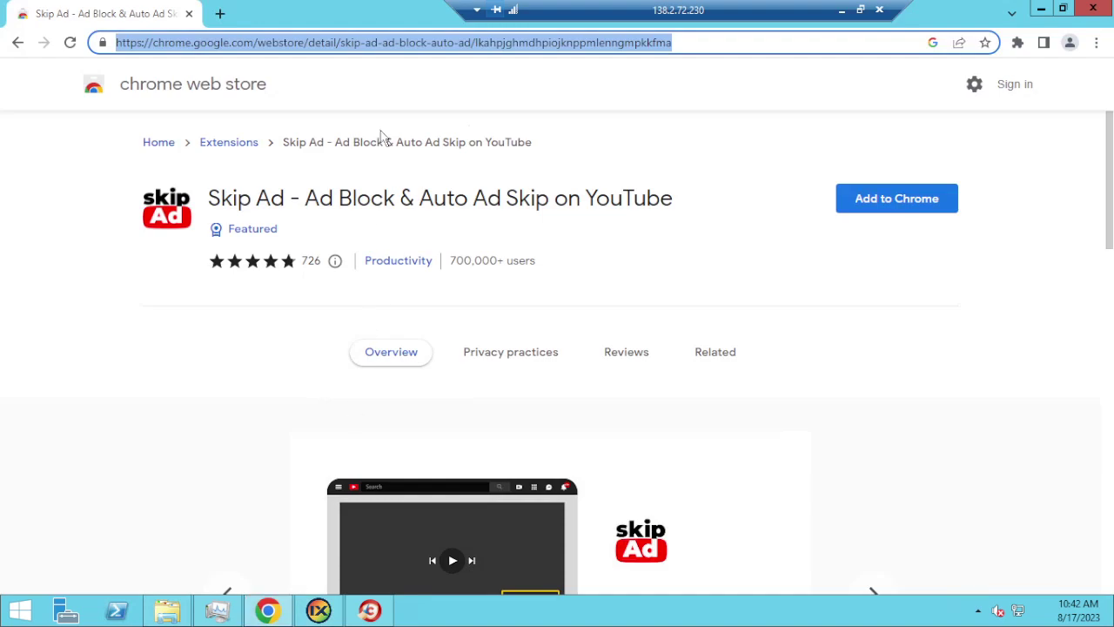
{"action": "left_click", "coordinate": [222, 142]}
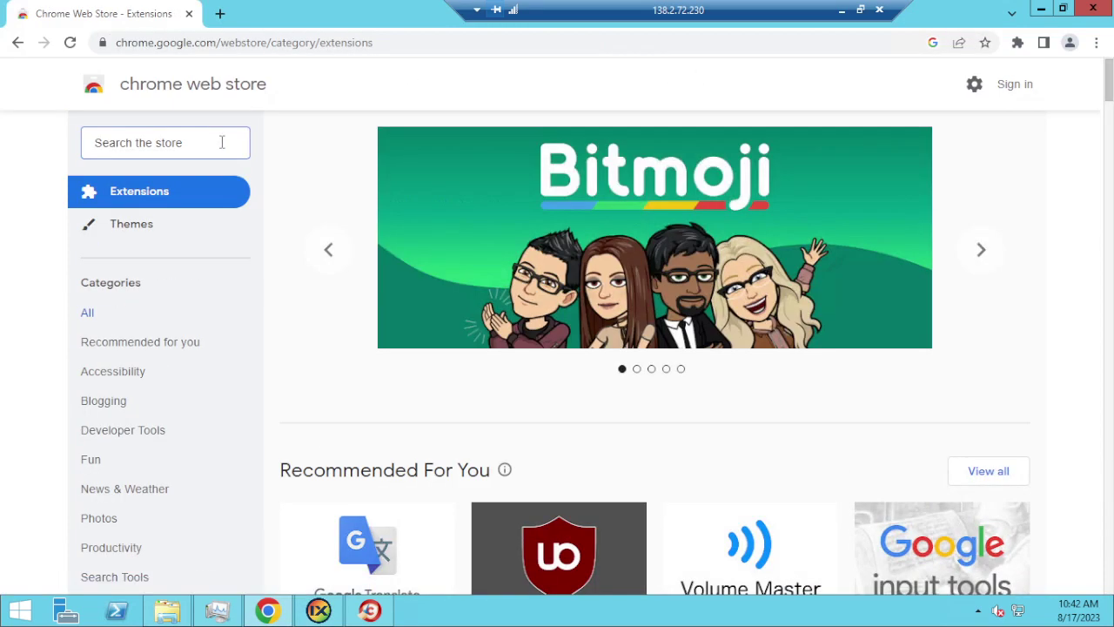
{"action": "type", "text": "impr"}
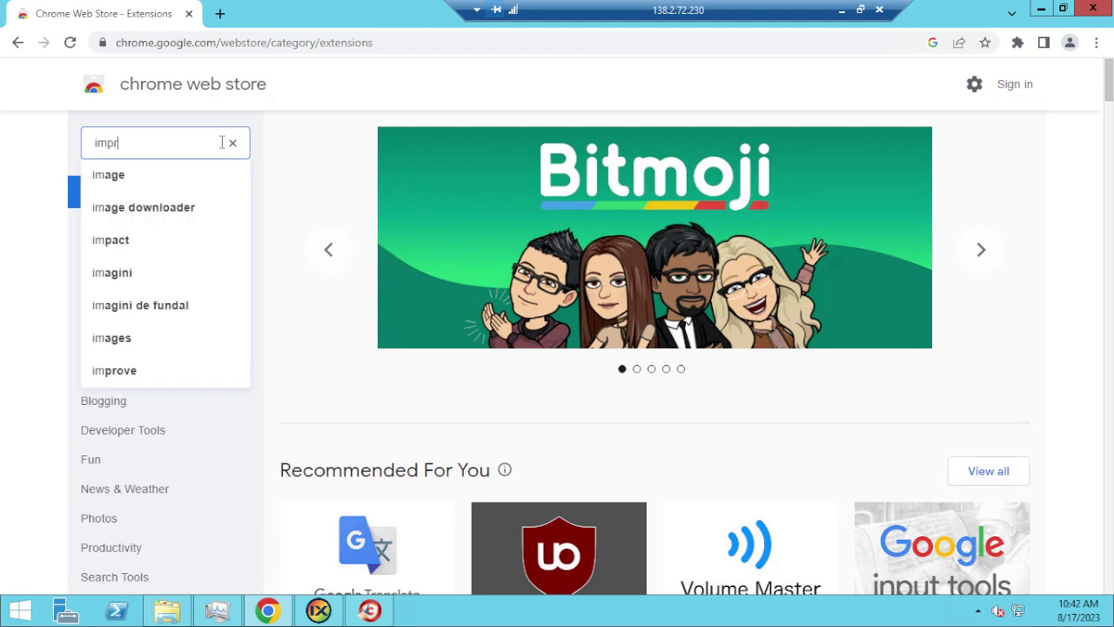
{"action": "type", "text": "ove"}
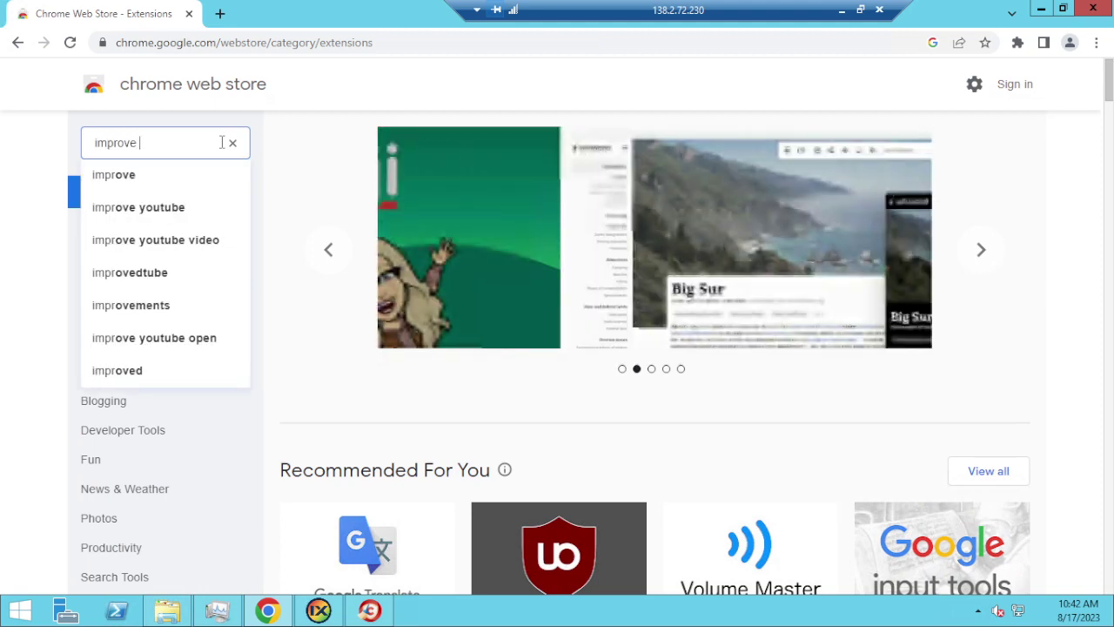
{"action": "left_click", "coordinate": [148, 206]}
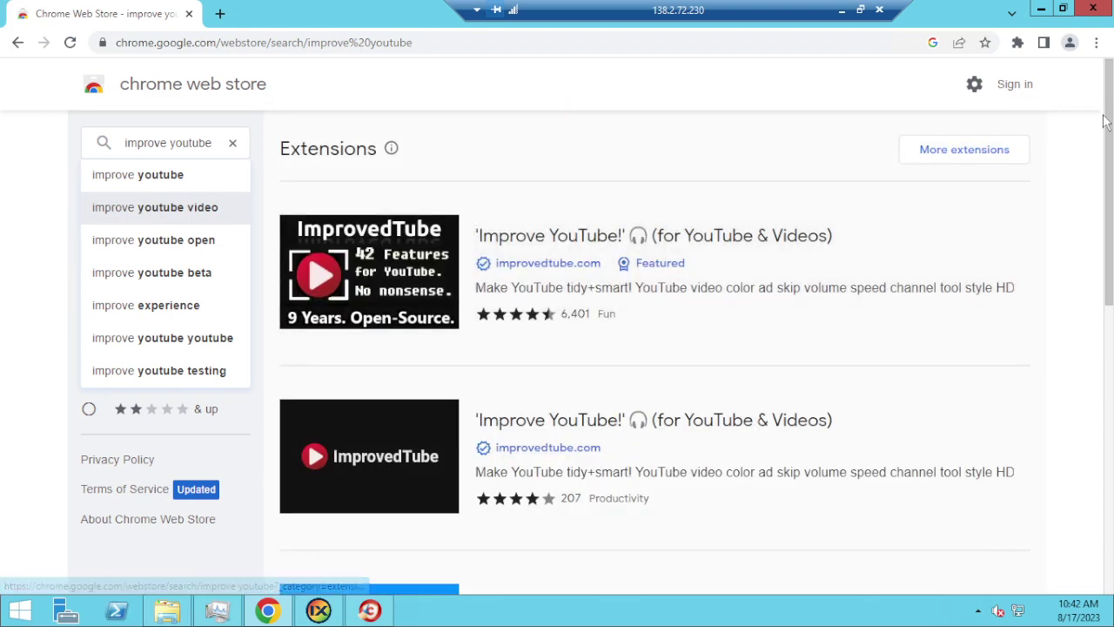
{"action": "left_click_drag", "start_coordinate": [1110, 157], "coordinate": [1111, 78]}
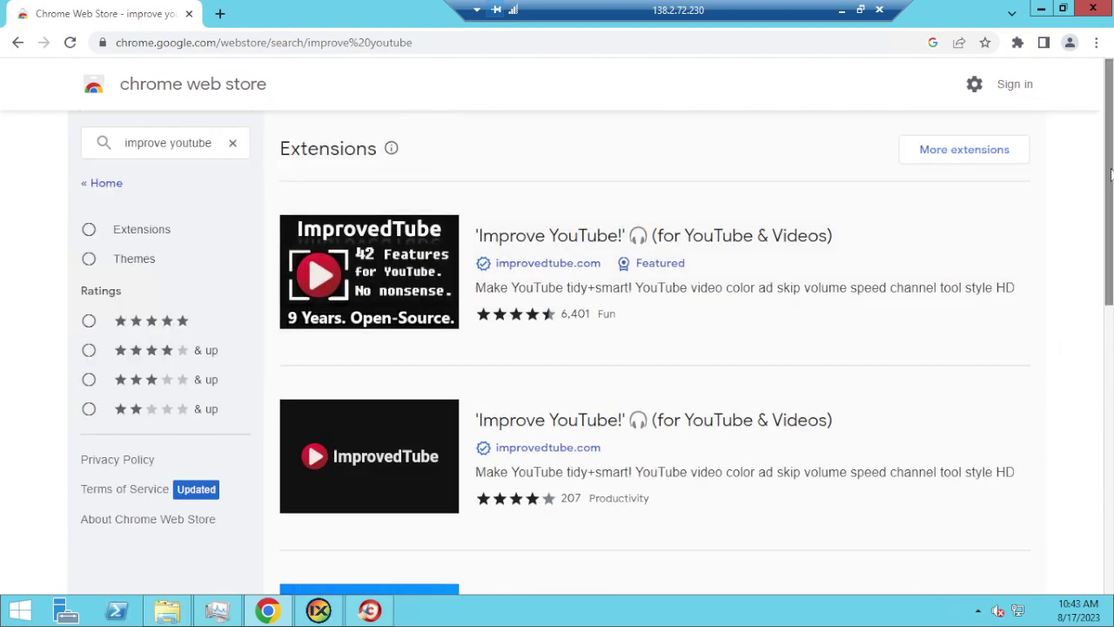
Step: Clear the store search and run the "improve youtube" search again
{"action": "left_click", "coordinate": [233, 145]}
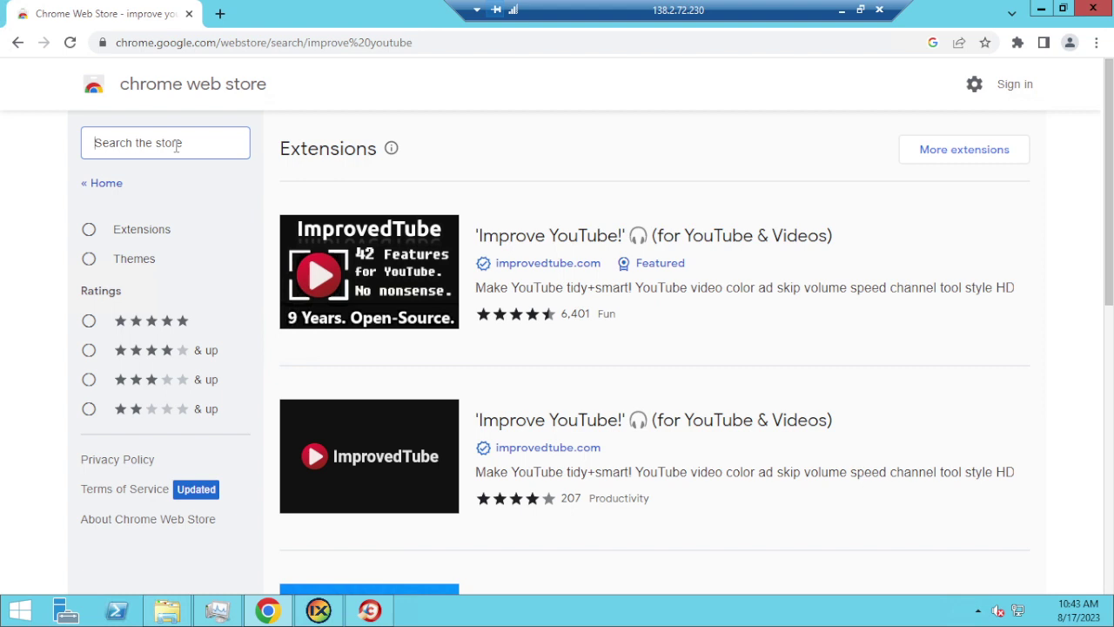
{"action": "type", "text": "imp"}
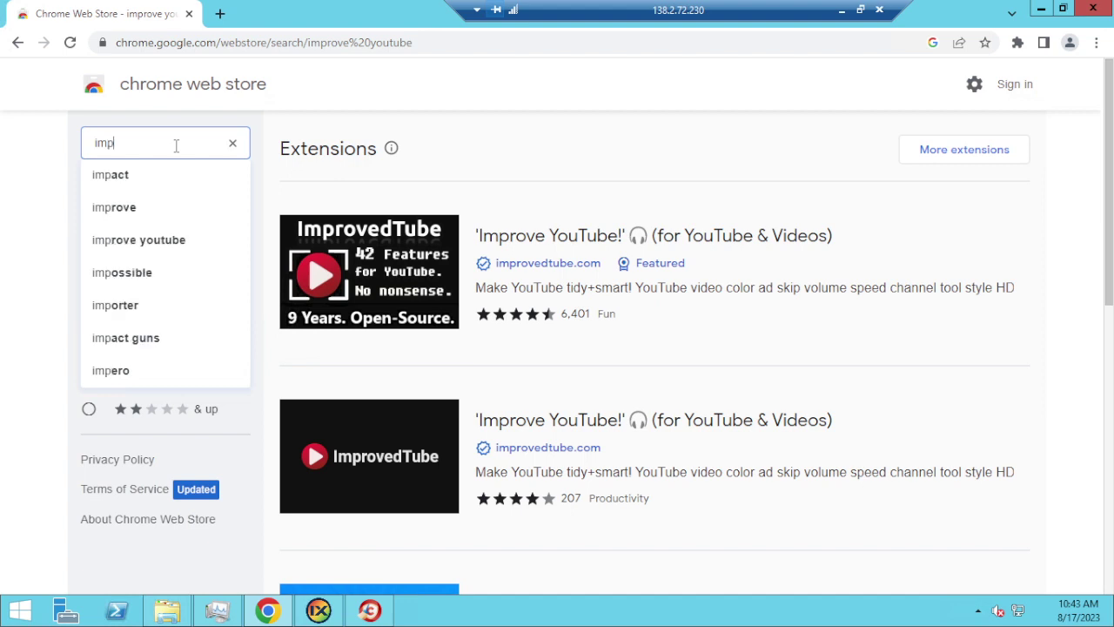
{"action": "type", "text": "rove "}
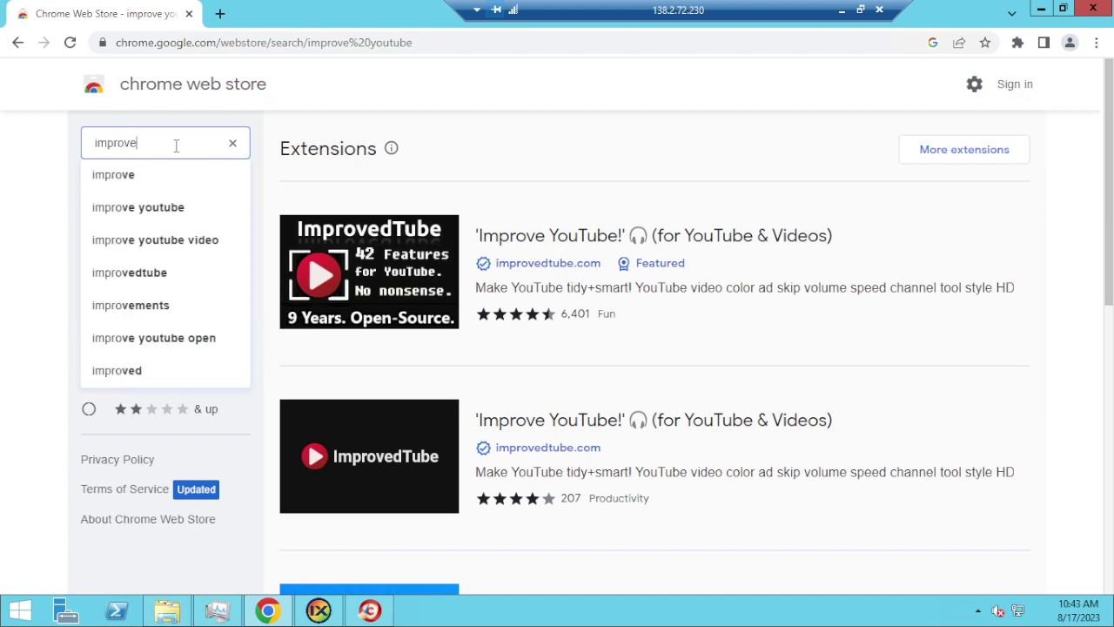
{"action": "type", "text": "youtube"}
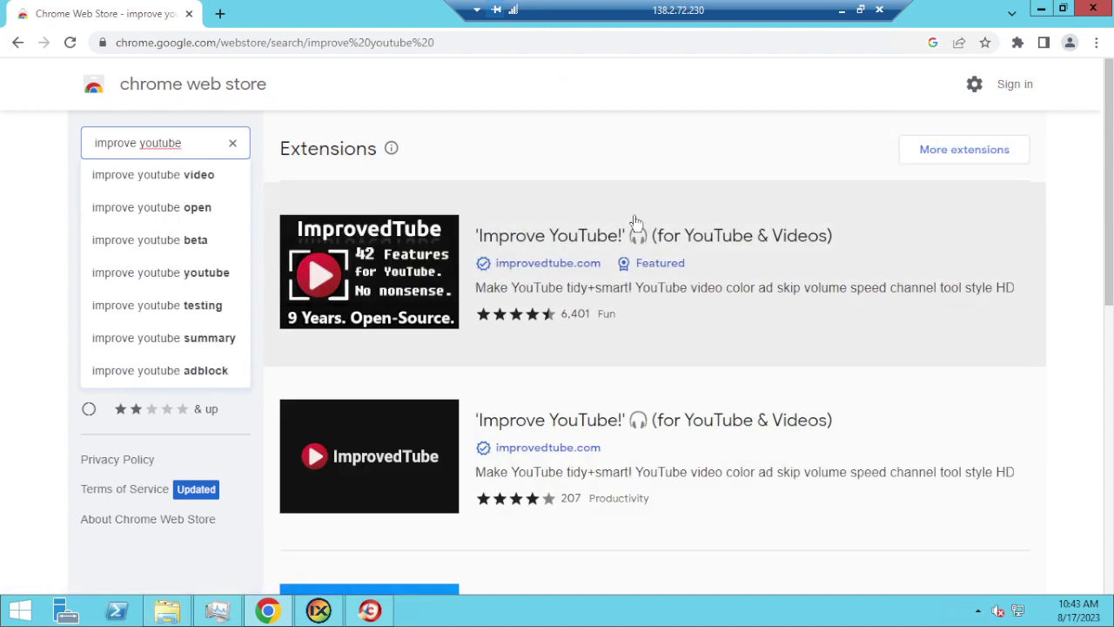
Step: Search Google for "improve youtube" in a new tab and open the Chrome Web Store result for 'Improve YouTube!'
{"action": "left_click", "coordinate": [223, 15]}
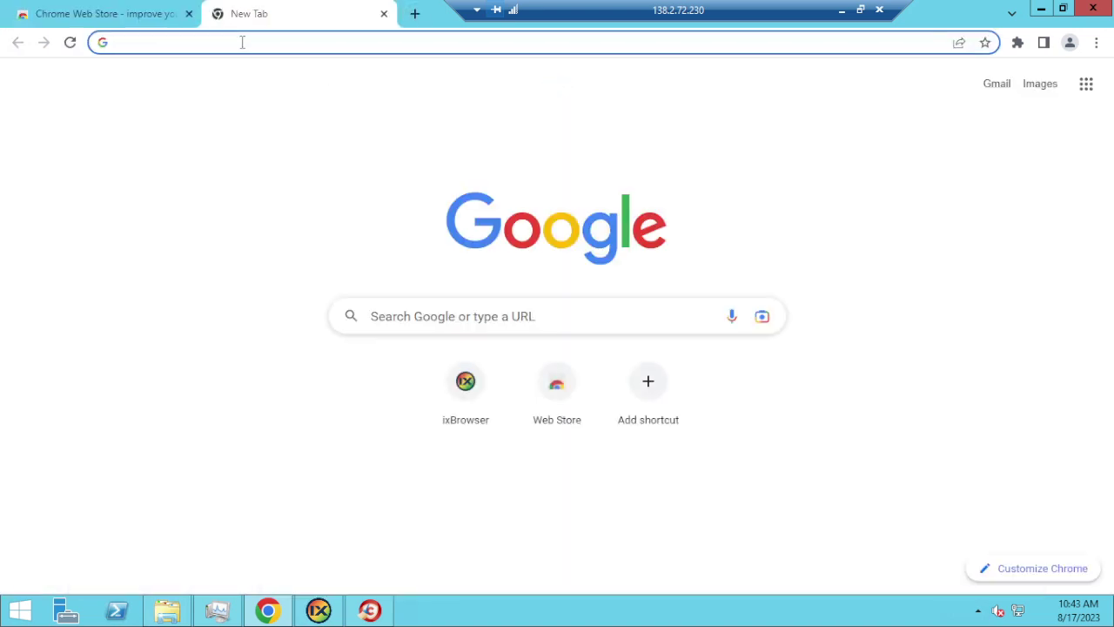
{"action": "type", "text": "imp"}
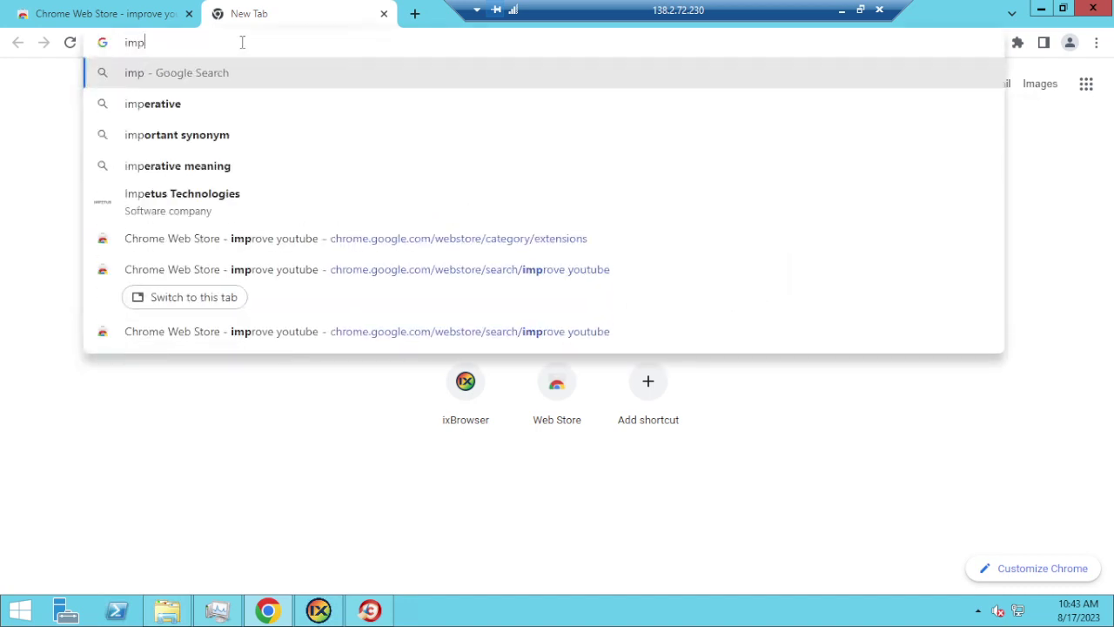
{"action": "type", "text": "rove youtube"}
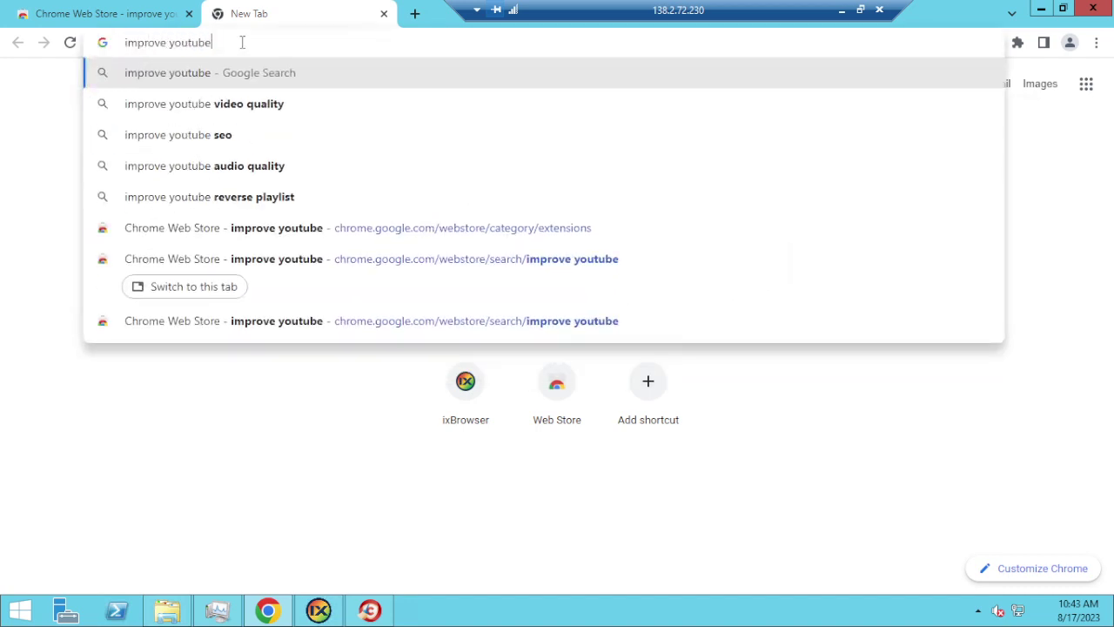
{"action": "key", "text": "Return"}
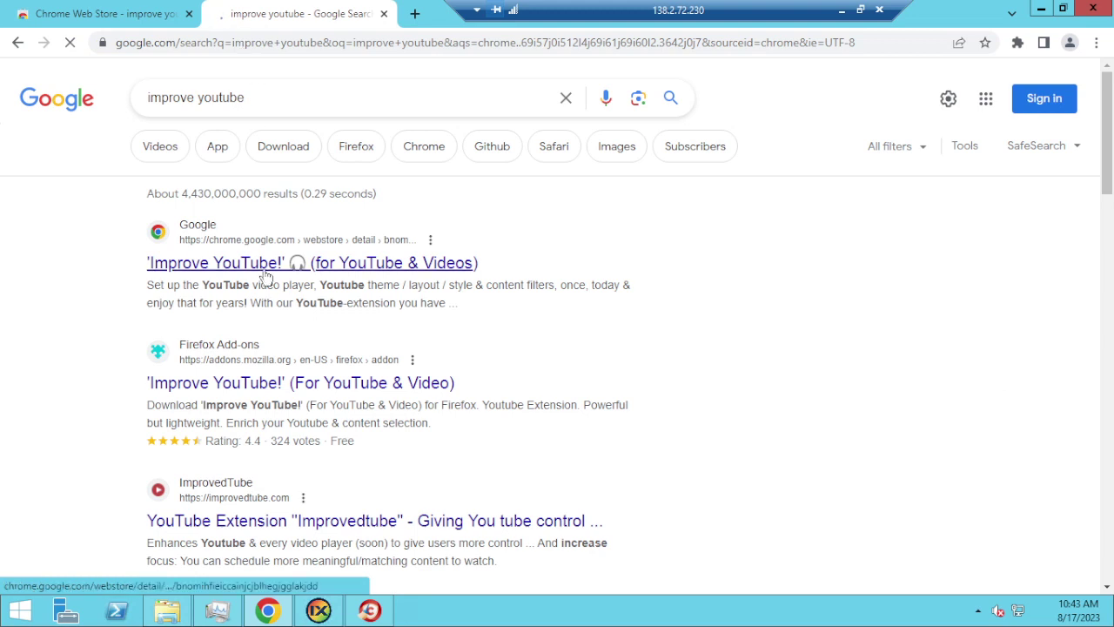
{"action": "left_click", "coordinate": [266, 275]}
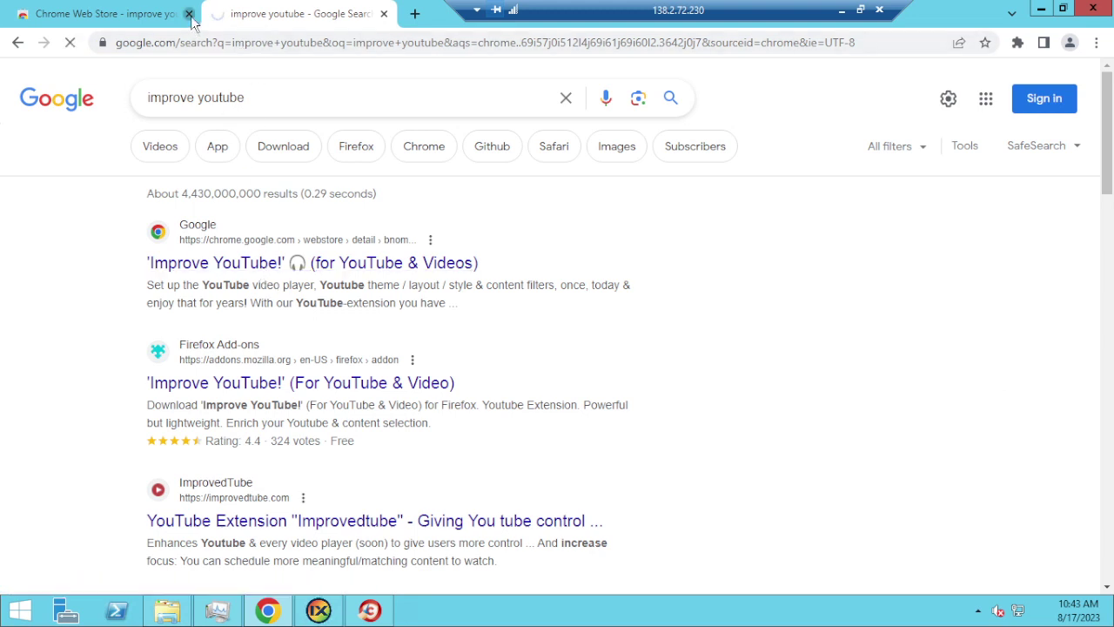
Step: Close the old Chrome Web Store search tab, and copy the full web address of the 'Improve YouTube!' extension page
{"action": "left_click", "coordinate": [189, 14]}
{"action": "left_click", "coordinate": [636, 38]}
{"action": "double_click", "coordinate": [695, 42]}
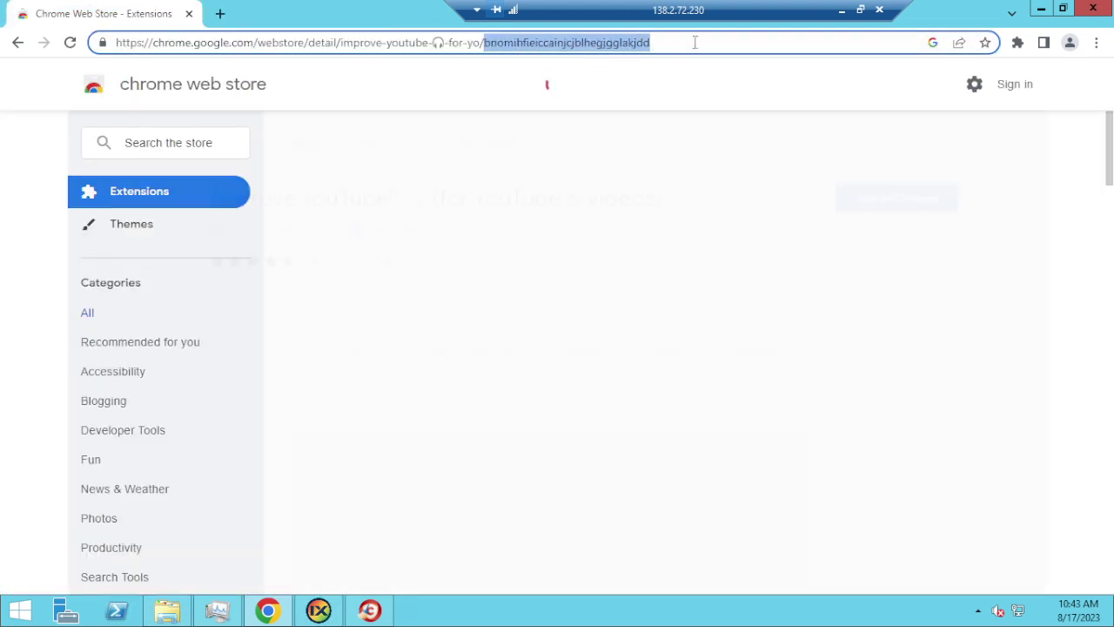
{"action": "double_click", "coordinate": [704, 42]}
{"action": "left_click_drag", "start_coordinate": [703, 41], "coordinate": [5, 50]}
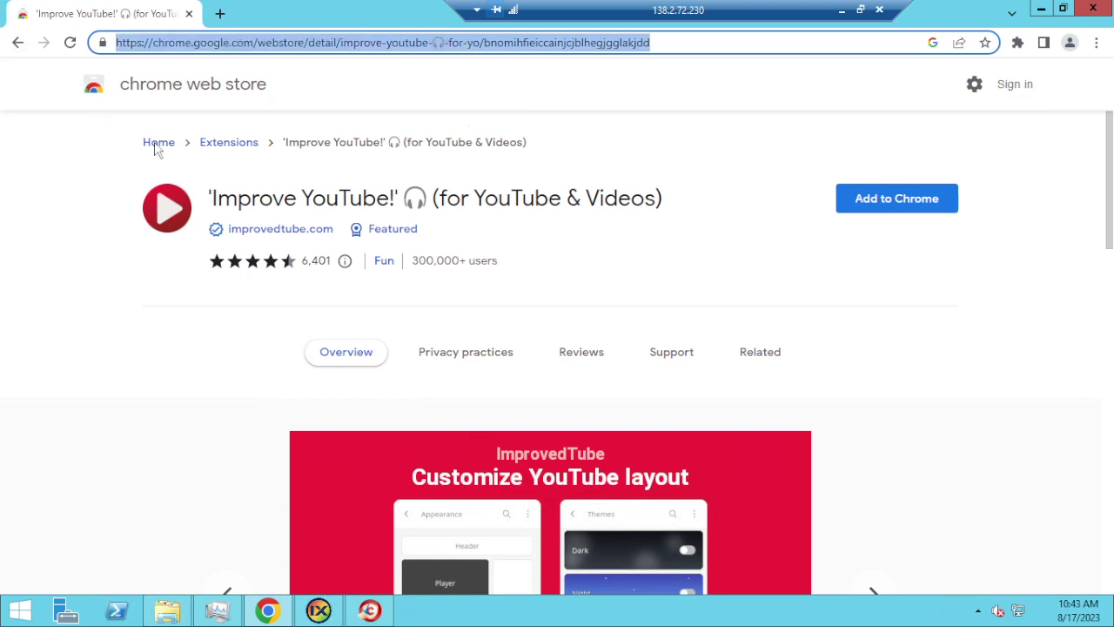
Step: Switch to ixBrowser and upload the 'Improve YouTube!' extension using its copied Chrome Web Store URL
{"action": "left_click", "coordinate": [318, 610]}
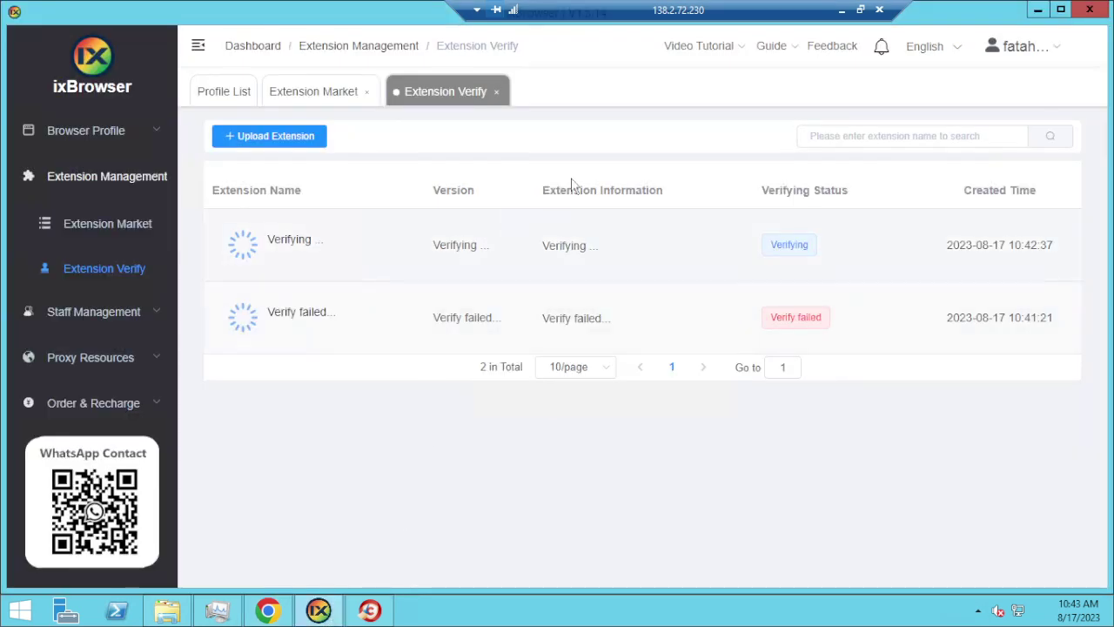
{"action": "left_click", "coordinate": [270, 148]}
{"action": "left_click", "coordinate": [513, 319]}
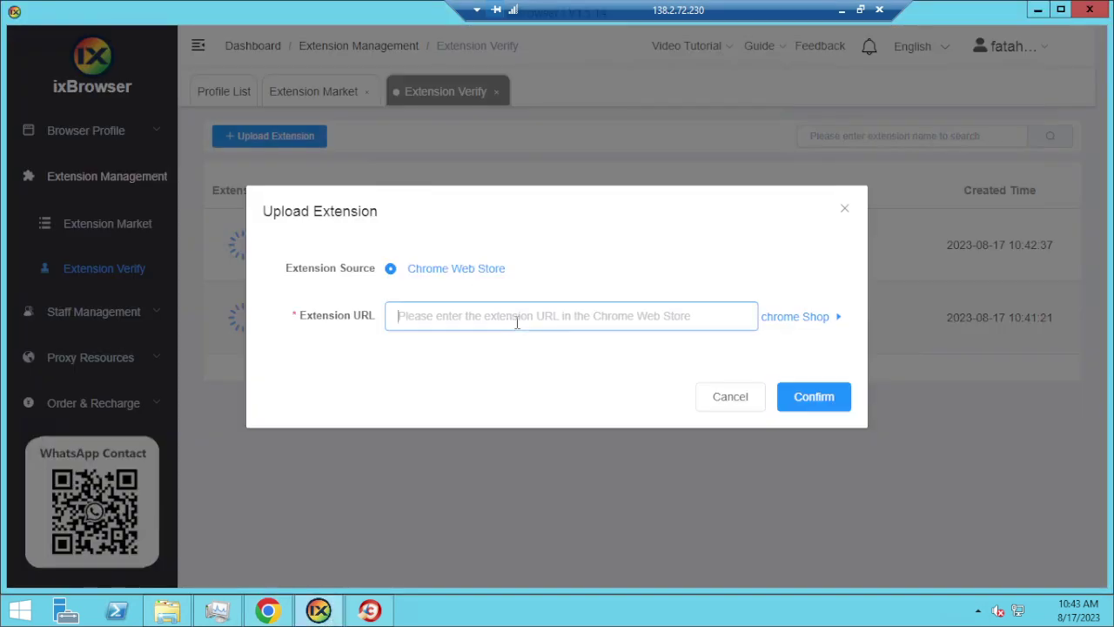
{"action": "key", "text": "ctrl+v"}
{"action": "left_click", "coordinate": [803, 397]}
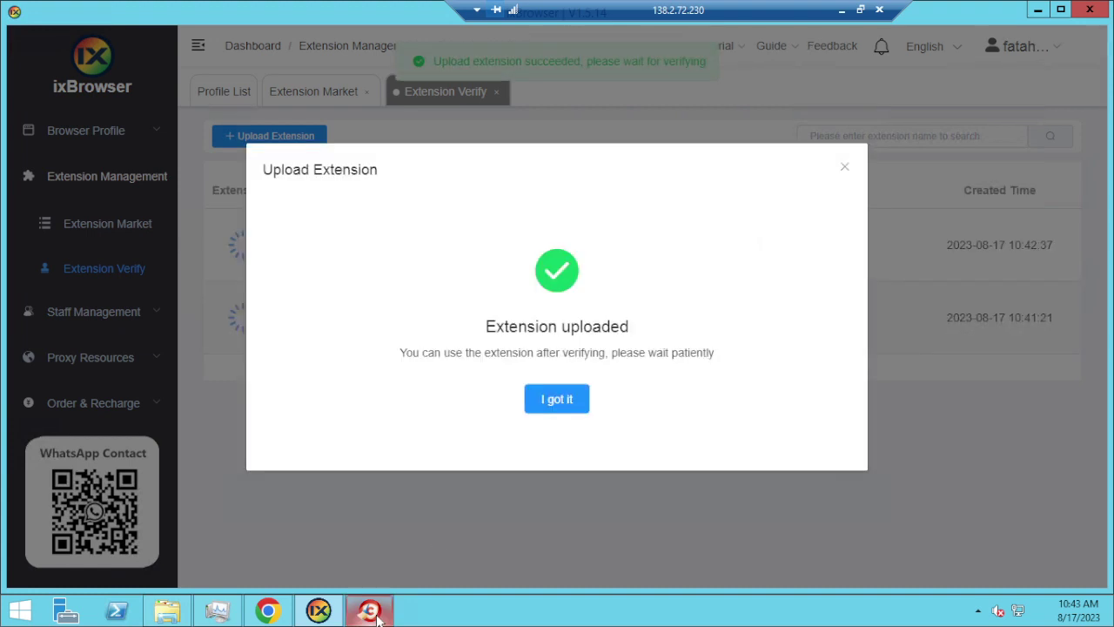
Step: Bring up the CCleaner Browser window and close it
{"action": "left_click", "coordinate": [373, 612]}
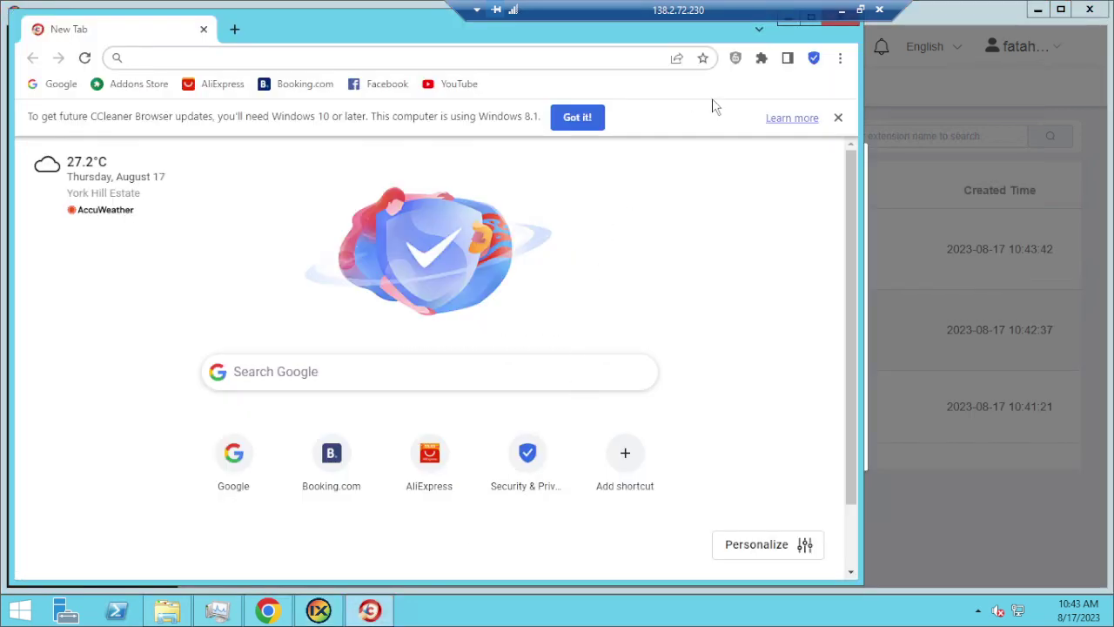
{"action": "left_click", "coordinate": [829, 23]}
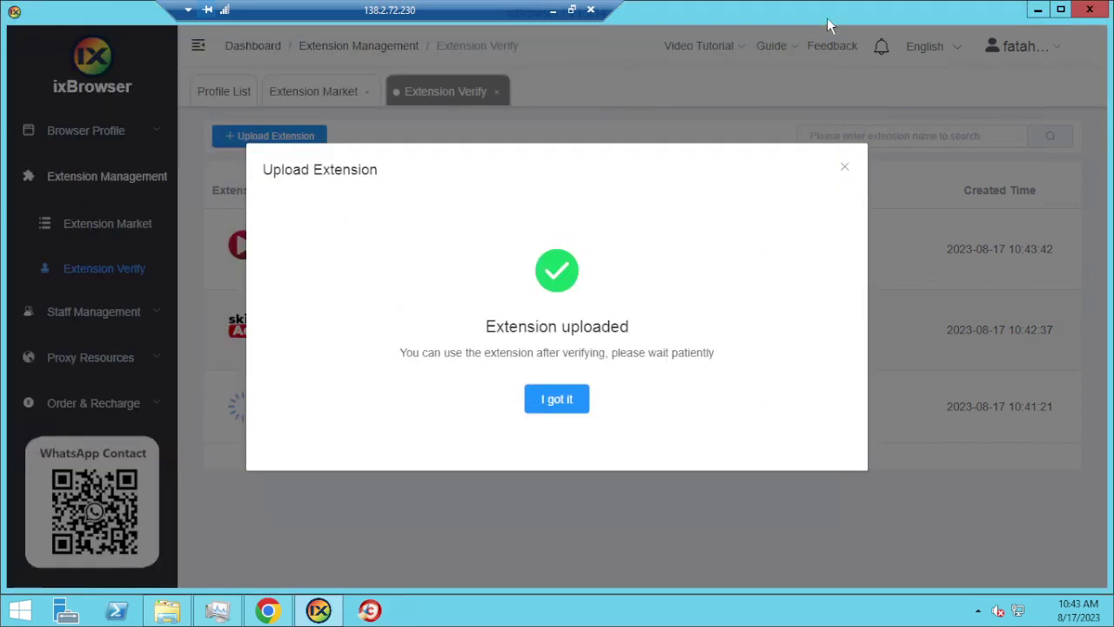
Step: Dismiss the upload confirmation, switch to Chrome, search the Chrome Web Store for "youtube nonstop" and open the AutoTube - YouTube nonstop page
{"action": "left_click", "coordinate": [552, 407]}
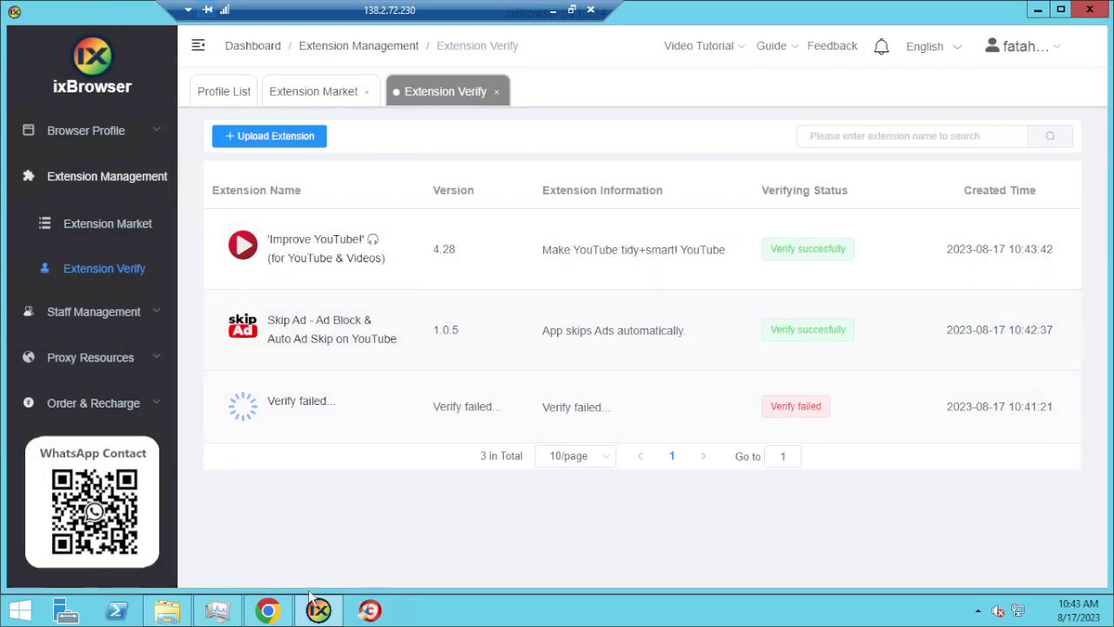
{"action": "left_click_drag", "start_coordinate": [285, 402], "coordinate": [339, 421]}
{"action": "left_click", "coordinate": [268, 610]}
{"action": "left_click", "coordinate": [228, 144]}
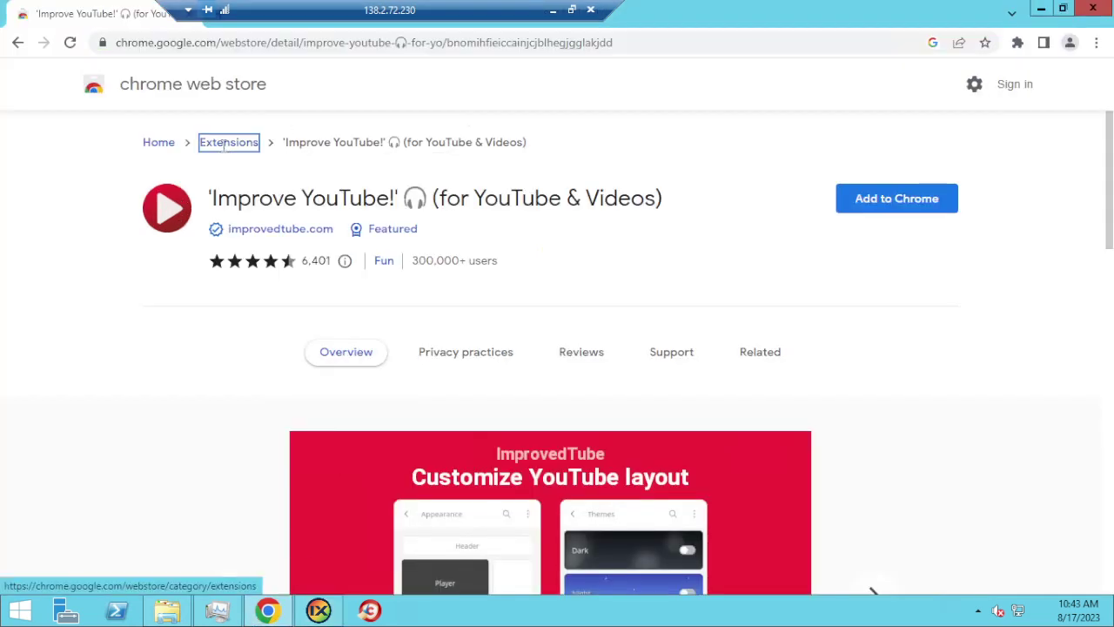
{"action": "left_click", "coordinate": [165, 142]}
{"action": "type", "text": "yo"}
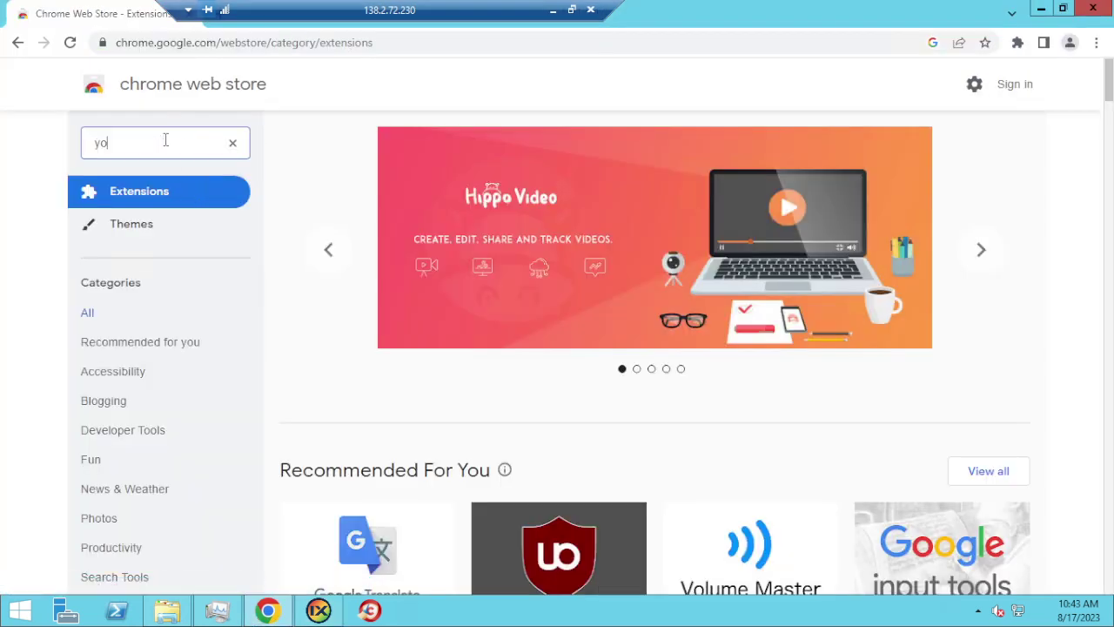
{"action": "type", "text": "utube nons"}
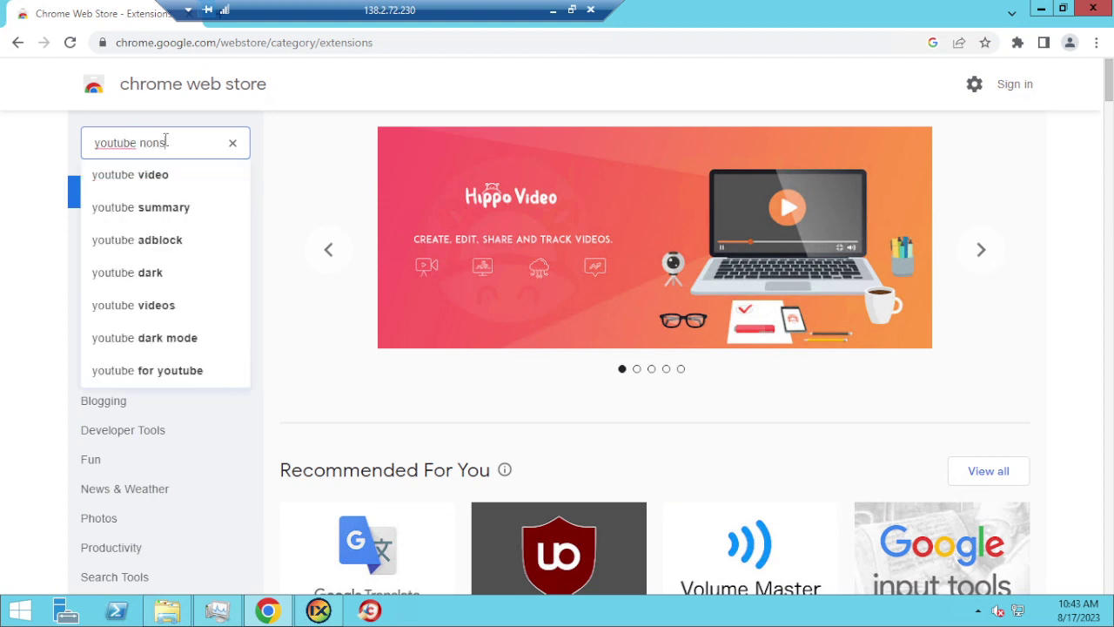
{"action": "left_click", "coordinate": [181, 177]}
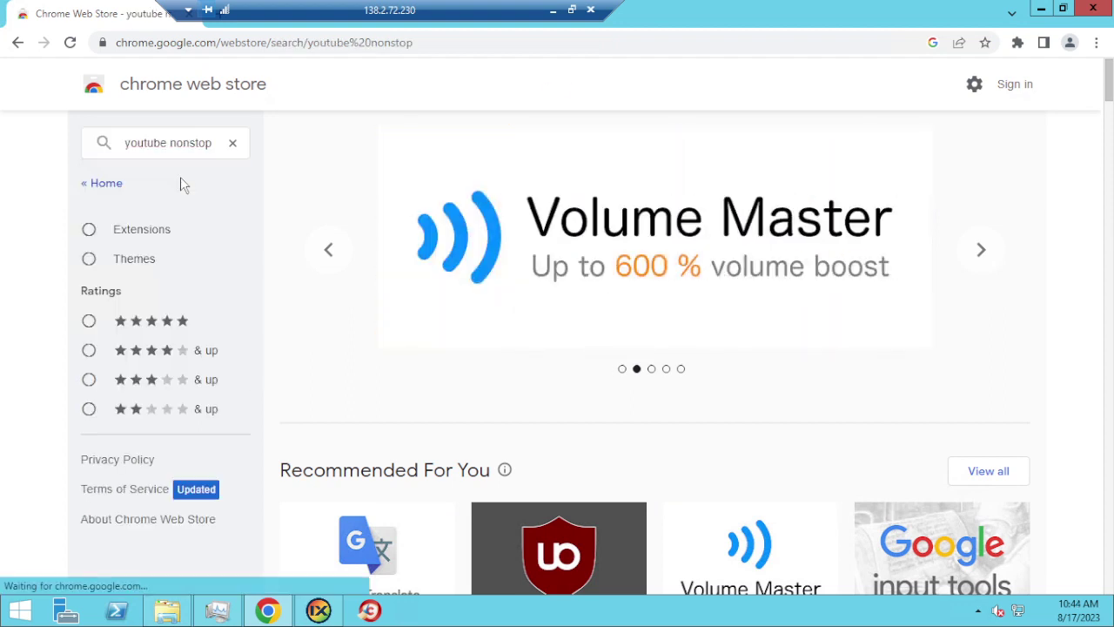
{"action": "left_click", "coordinate": [644, 280]}
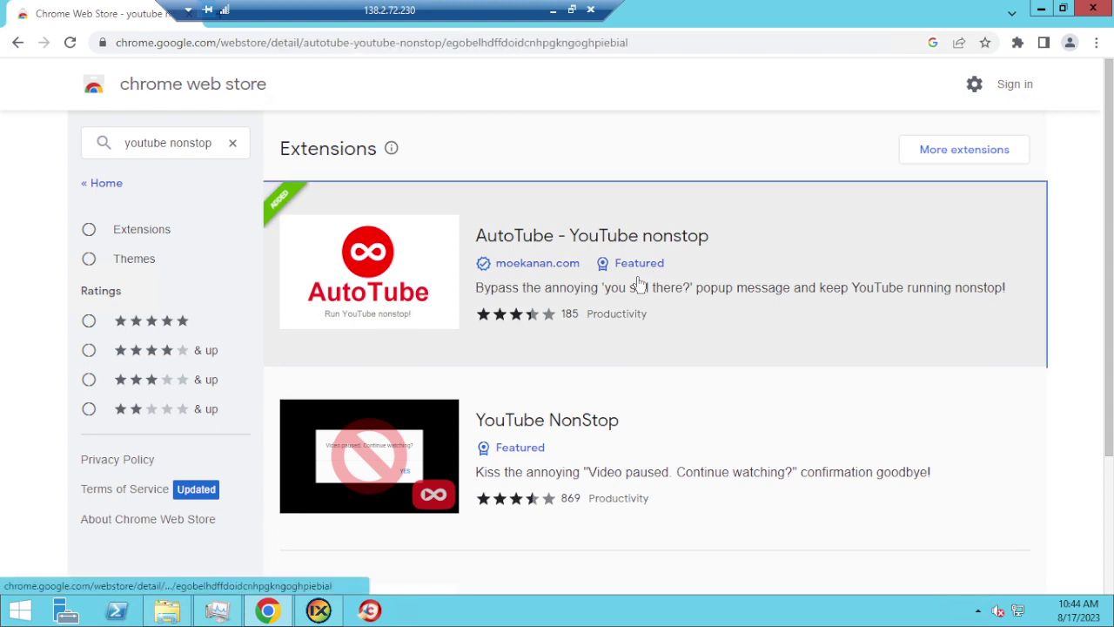
Step: Copy the full web address of the AutoTube - YouTube nonstop extension page
{"action": "left_click", "coordinate": [688, 43]}
{"action": "double_click", "coordinate": [711, 43]}
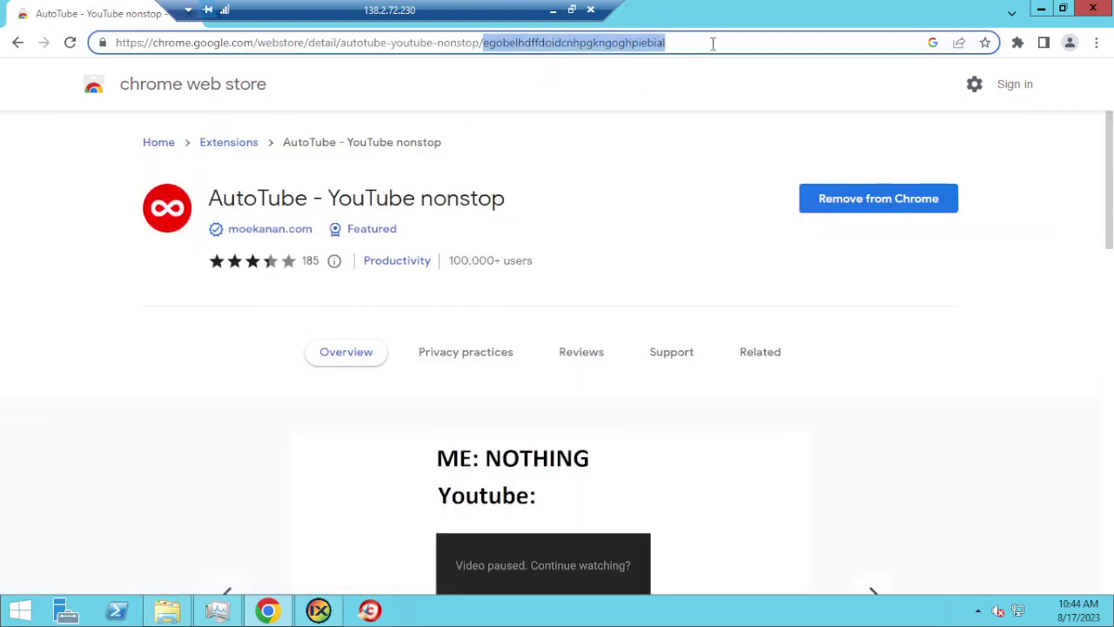
{"action": "left_click", "coordinate": [717, 43]}
{"action": "left_click_drag", "start_coordinate": [723, 45], "coordinate": [8, 49]}
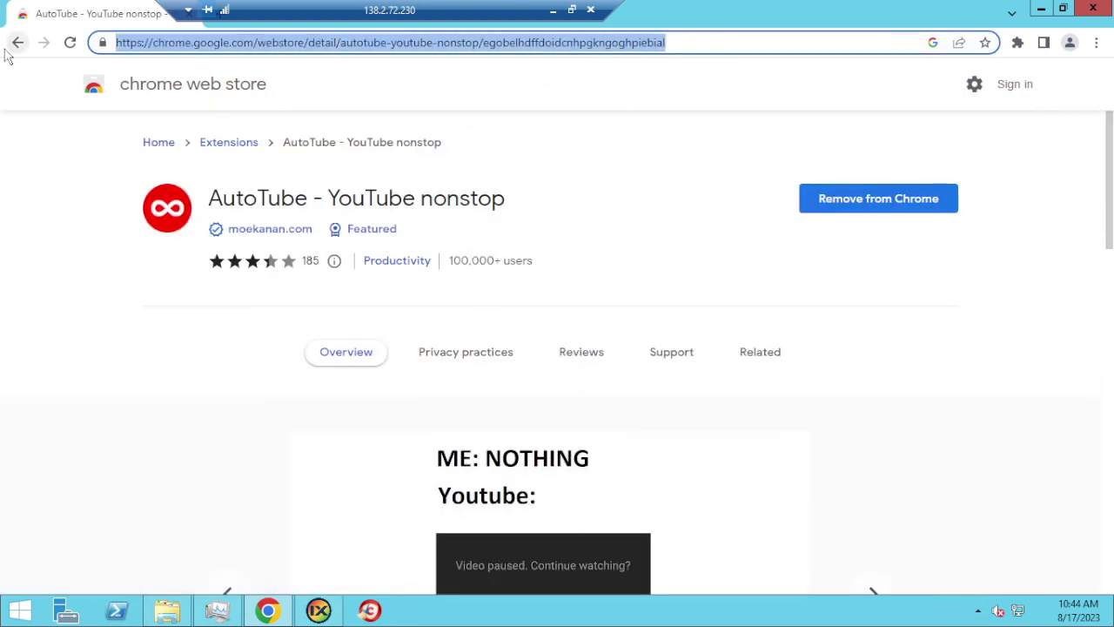
Step: Switch to ixBrowser and upload the AutoTube - YouTube nonstop extension using its copied Chrome Web Store URL
{"action": "left_click", "coordinate": [321, 609]}
{"action": "left_click", "coordinate": [296, 137]}
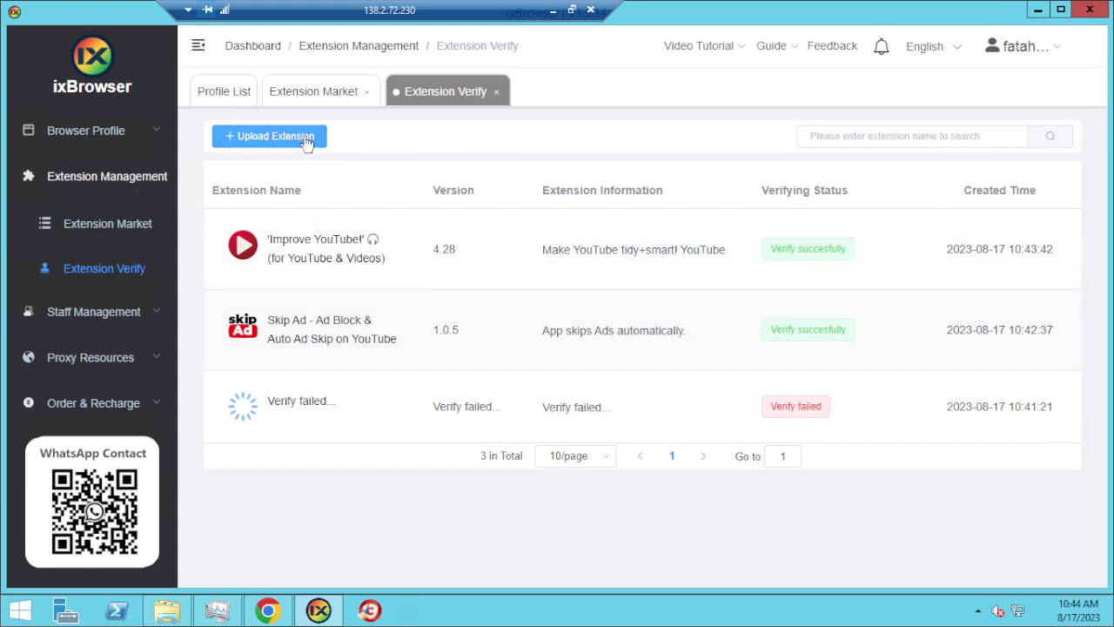
{"action": "left_click", "coordinate": [304, 138]}
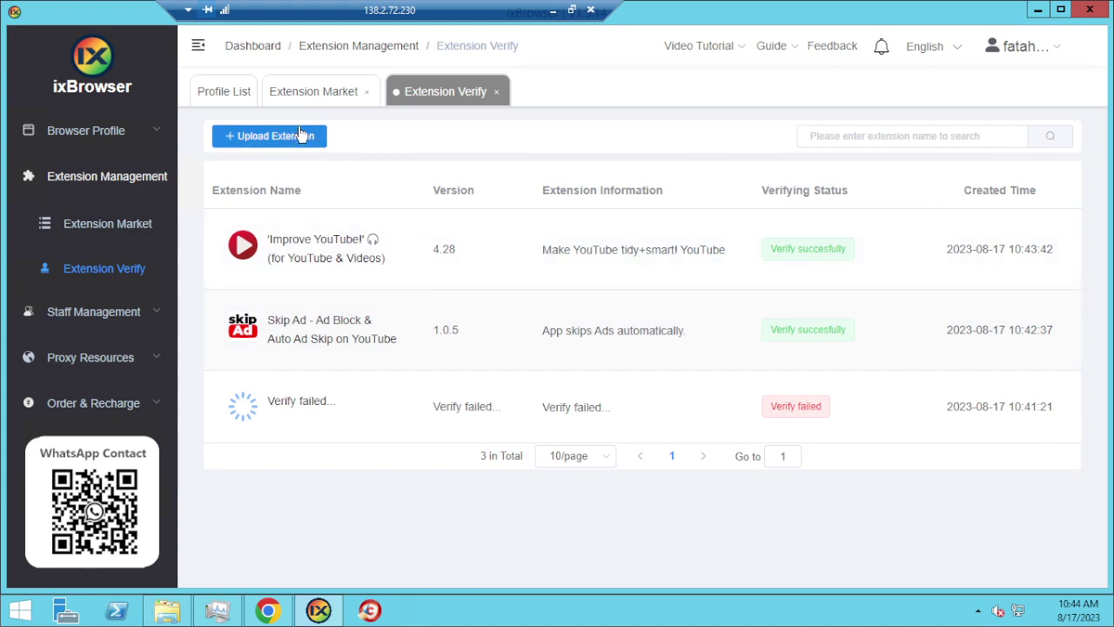
{"action": "left_click", "coordinate": [549, 315]}
{"action": "key", "text": "ctrl+v"}
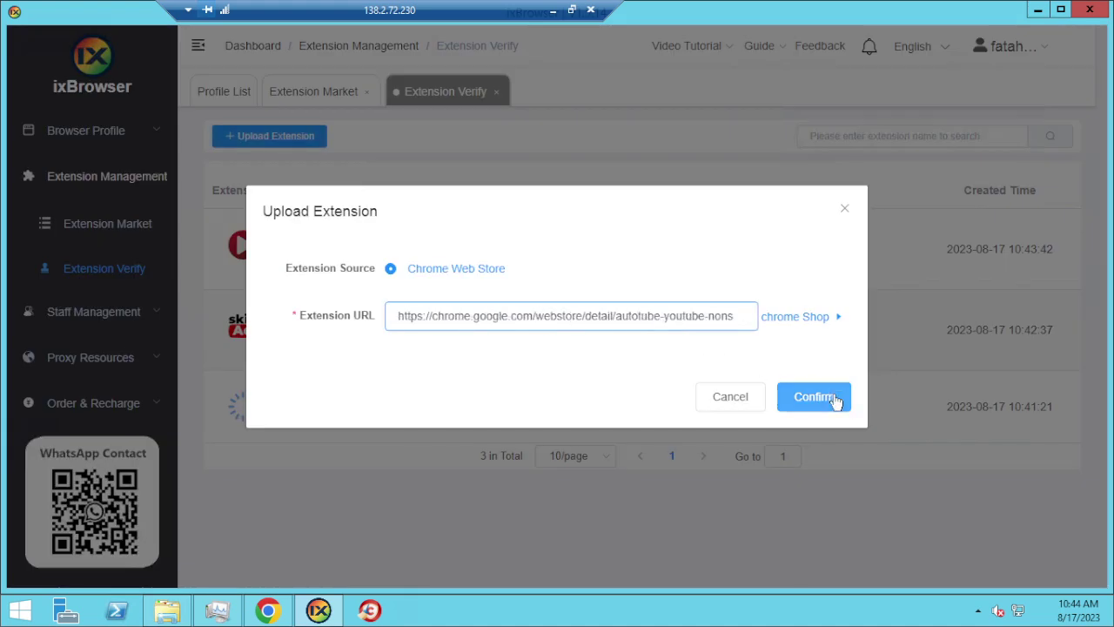
{"action": "left_click", "coordinate": [832, 396]}
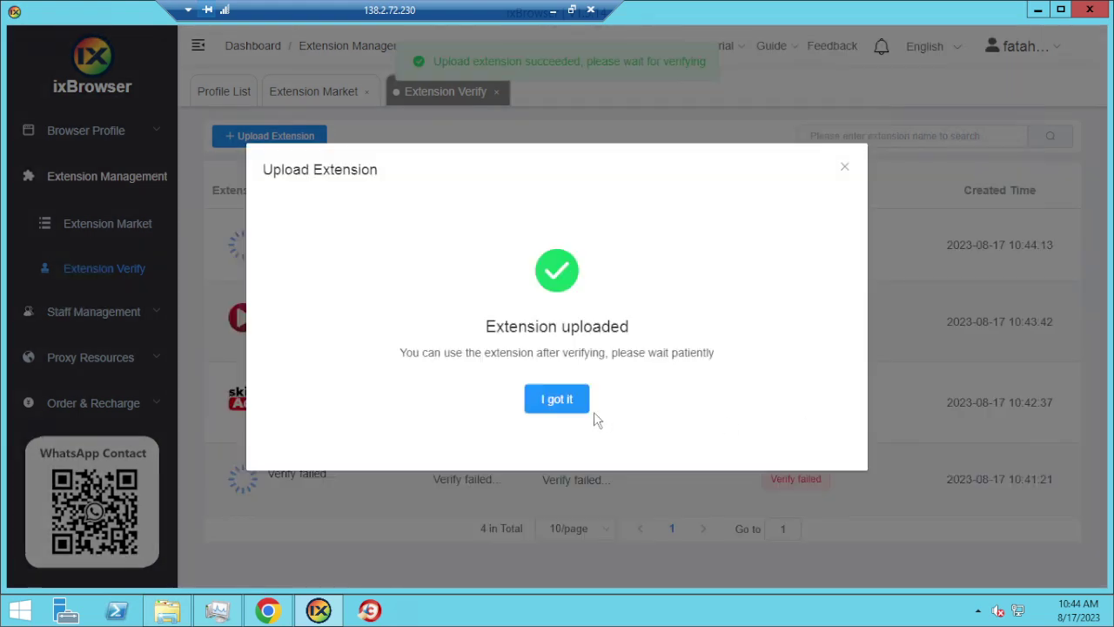
{"action": "left_click", "coordinate": [578, 413]}
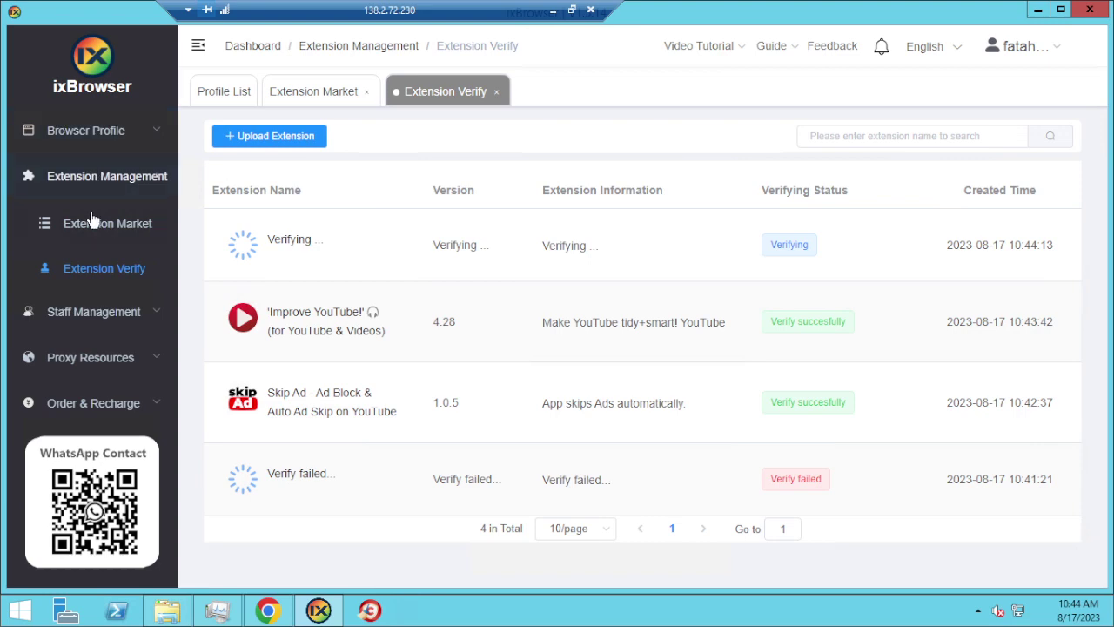
Step: Filter the Extension Market to Installed extensions, check the list, and clear the filter
{"action": "left_click", "coordinate": [294, 92]}
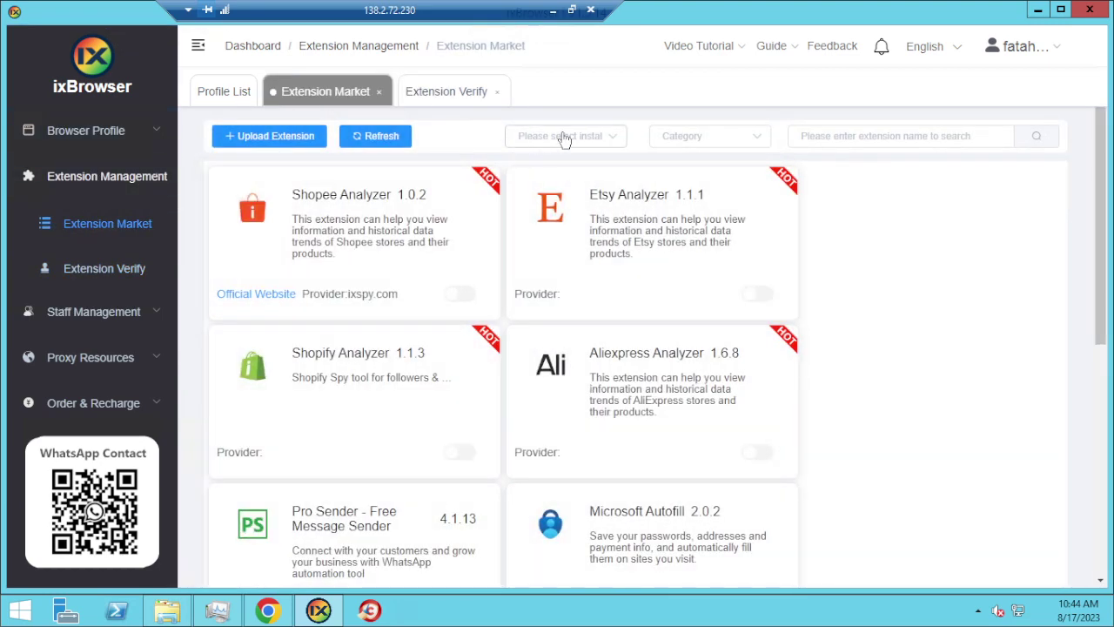
{"action": "left_click", "coordinate": [564, 140]}
{"action": "left_click", "coordinate": [562, 178]}
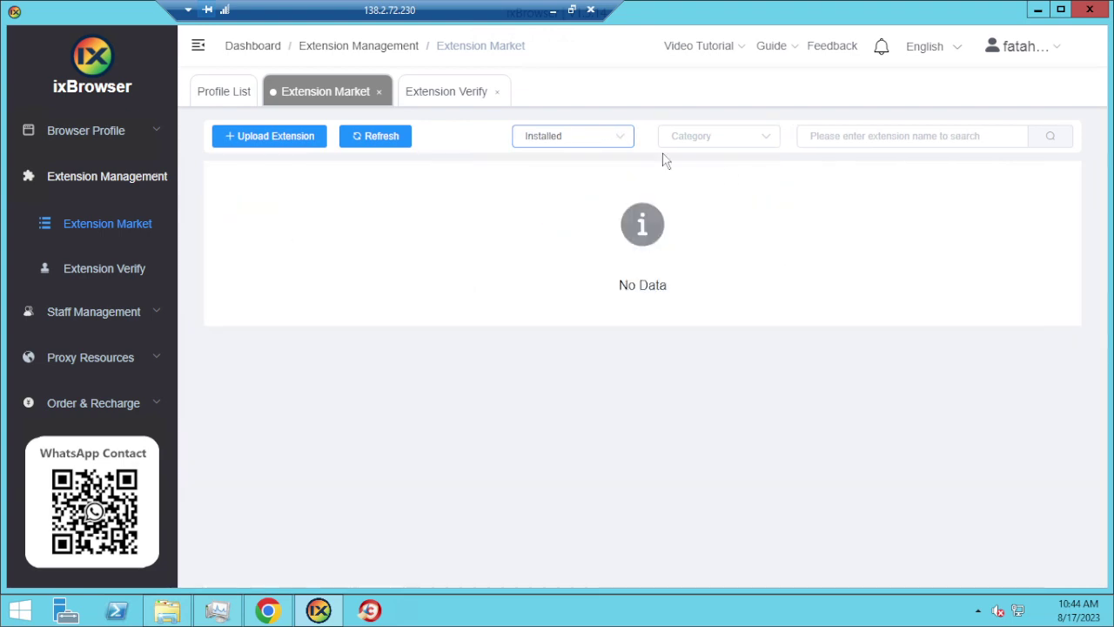
{"action": "left_click", "coordinate": [575, 139]}
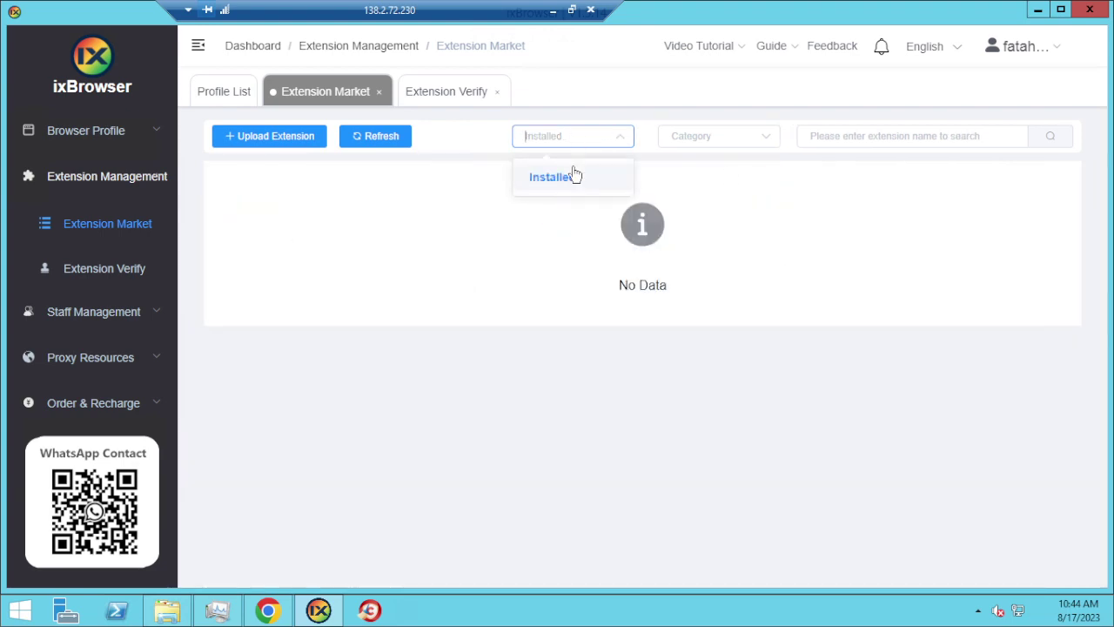
{"action": "left_click", "coordinate": [623, 139]}
Step: Search the Extension Market for "youtube" and look through the listed extensions for the uploaded ones
{"action": "left_click", "coordinate": [897, 142]}
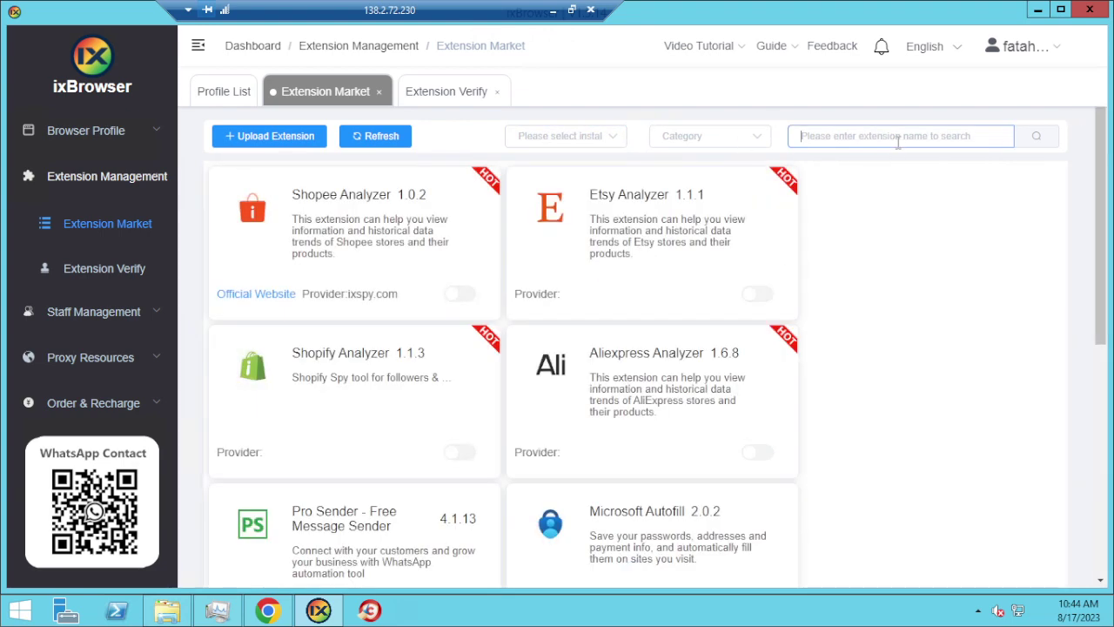
{"action": "type", "text": "yop"}
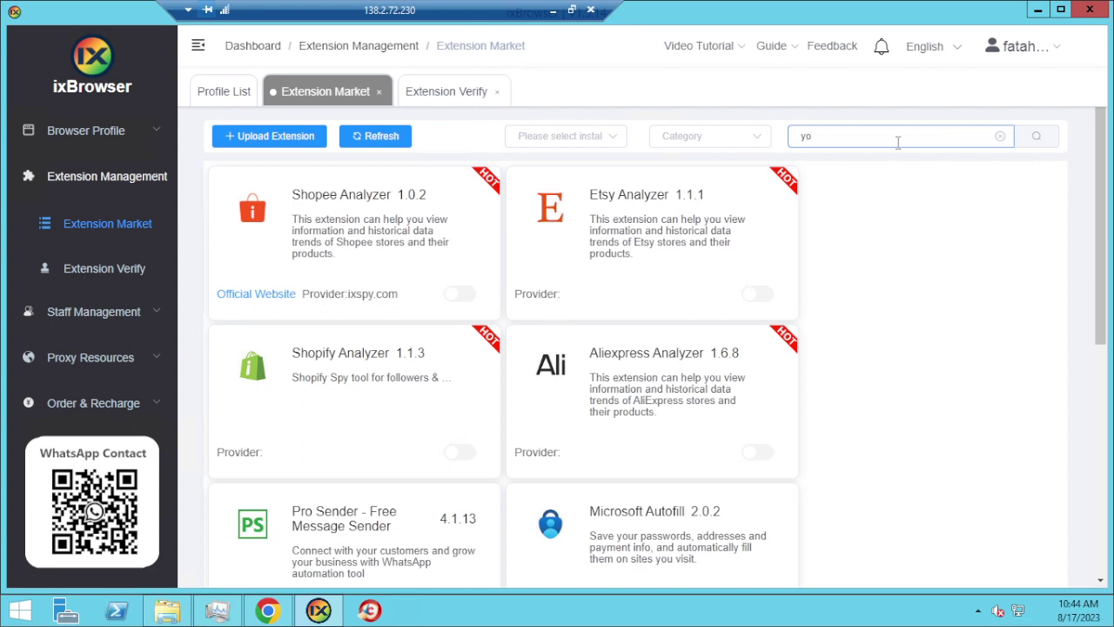
{"action": "key", "text": "Return"}
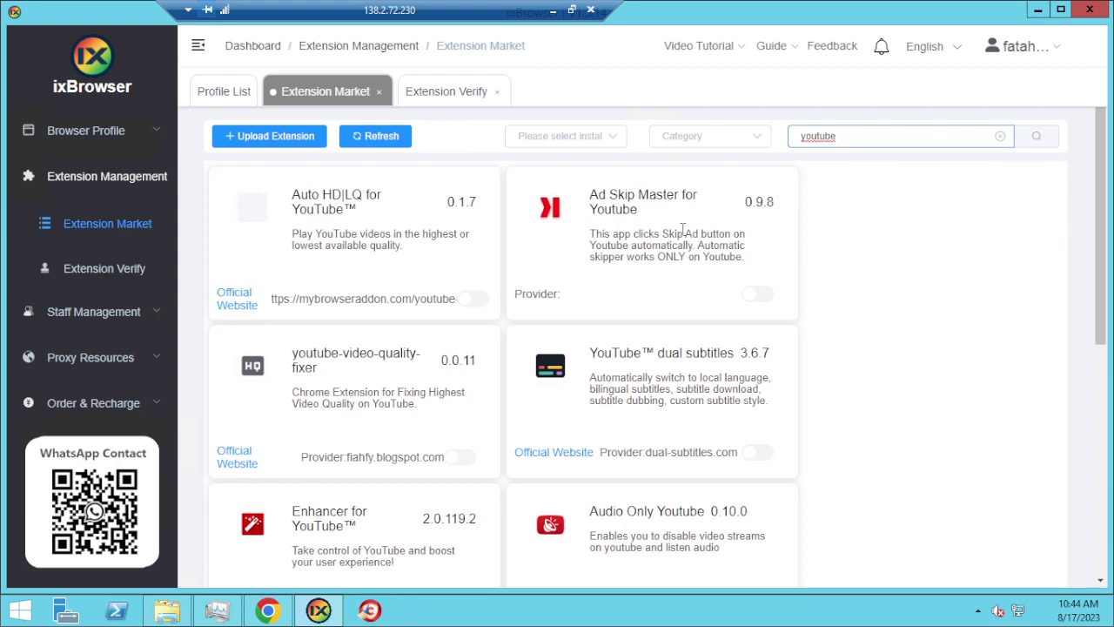
{"action": "scroll", "coordinate": [512, 313], "scroll_direction": "down", "scroll_amount": 5}
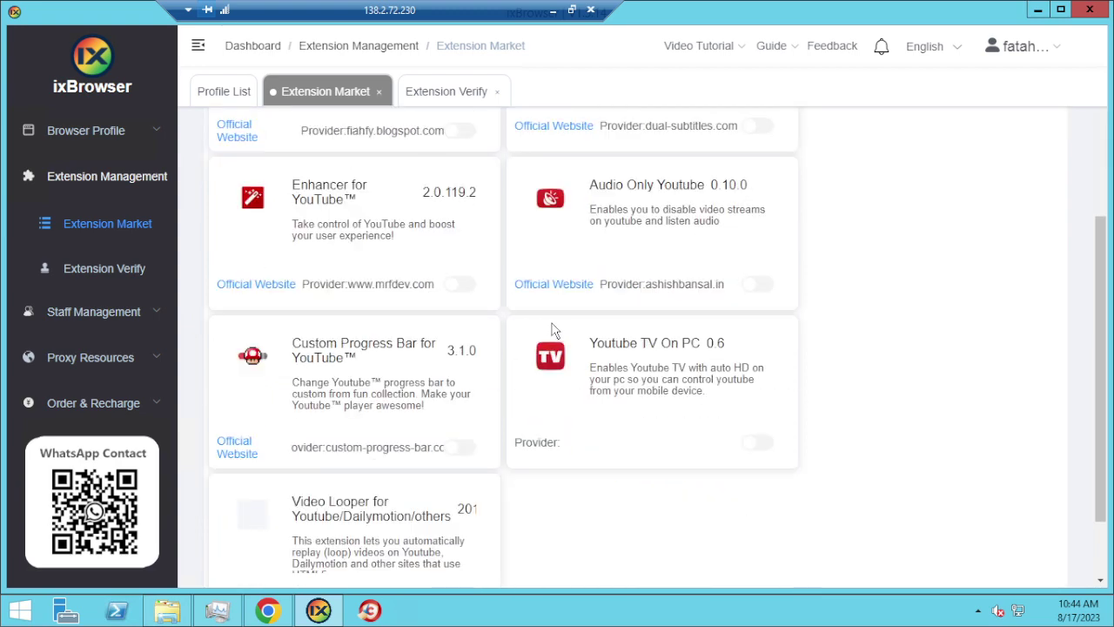
{"action": "scroll", "coordinate": [557, 331], "scroll_direction": "down", "scroll_amount": 1}
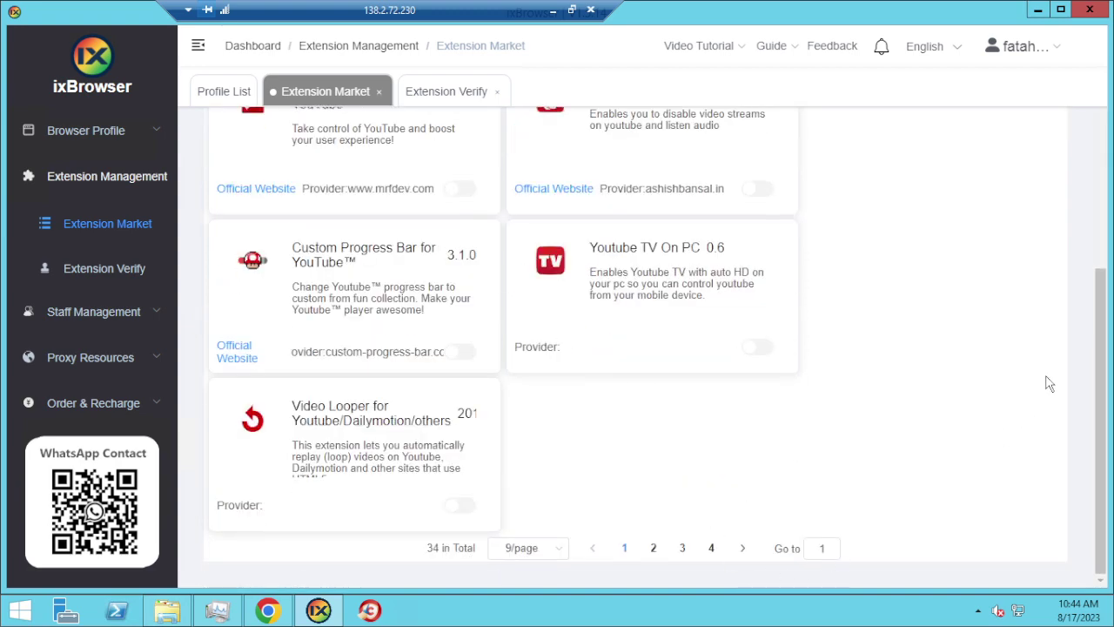
{"action": "left_click_drag", "start_coordinate": [1049, 384], "coordinate": [1099, 112]}
Step: Refine the Extension Market search to "youtube ads" and "youtube skip" to look for the uploaded ad skipper
{"action": "left_click", "coordinate": [902, 140]}
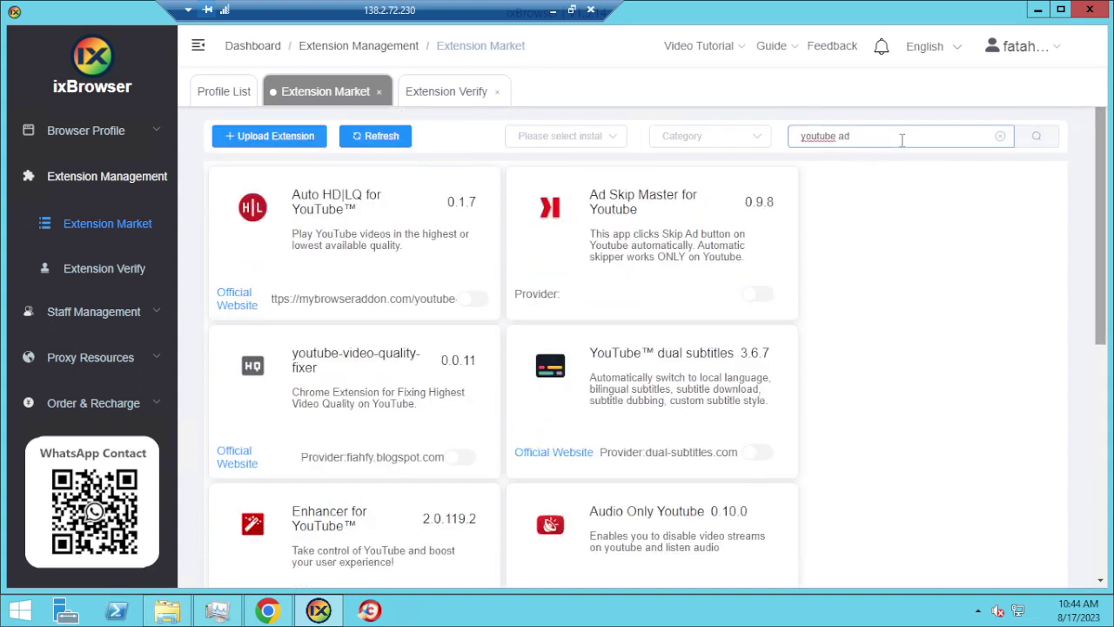
{"action": "type", "text": "ads"}
{"action": "key", "text": "Return"}
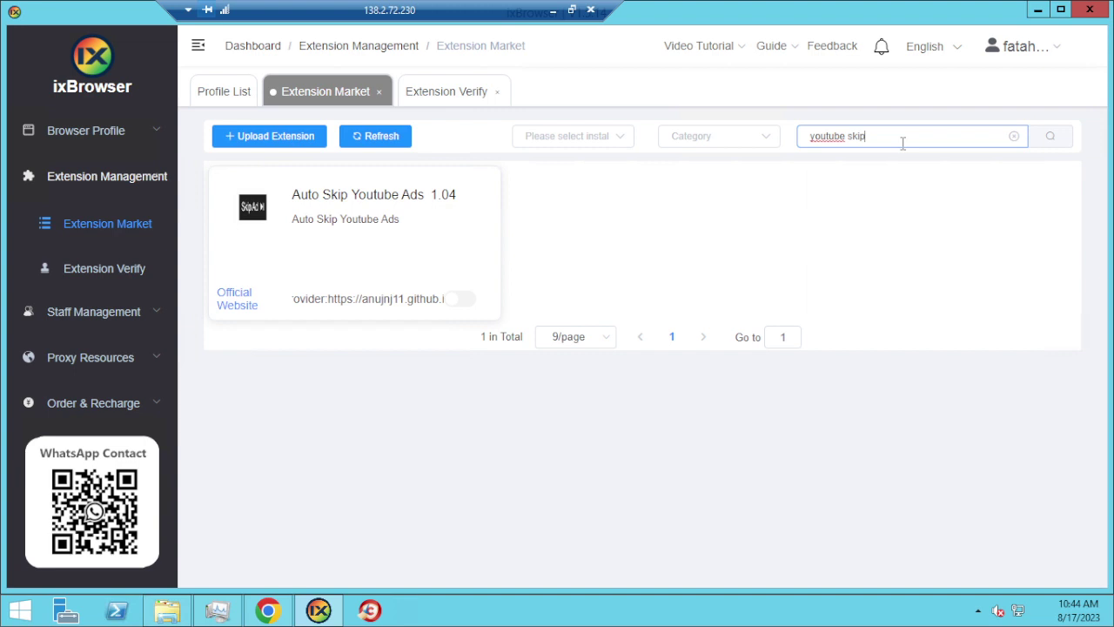
{"action": "key", "text": "Return"}
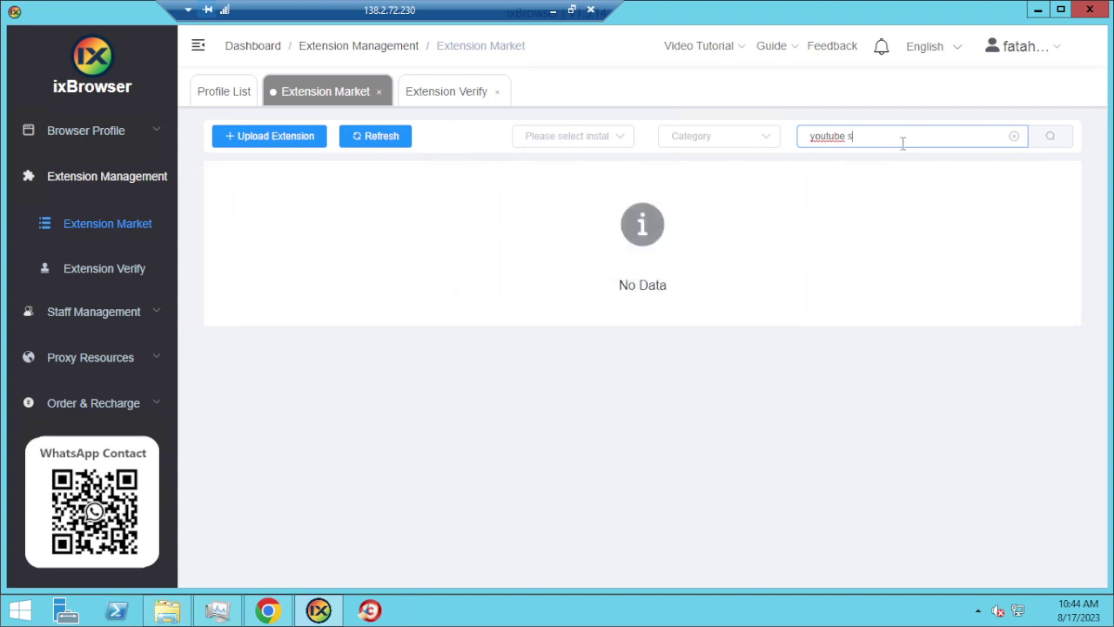
Step: Search the Extension Market for "autotube" and enable the AutoTube - YouTube nonstop extension
{"action": "key", "text": "BackSpace"}
{"action": "key", "text": "BackSpace"}
{"action": "key", "text": "BackSpace"}
{"action": "key", "text": "BackSpace"}
{"action": "key", "text": "BackSpace"}
{"action": "key", "text": "BackSpace"}
{"action": "key", "text": "BackSpace"}
{"action": "type", "text": "a"}
{"action": "key", "text": "Return"}
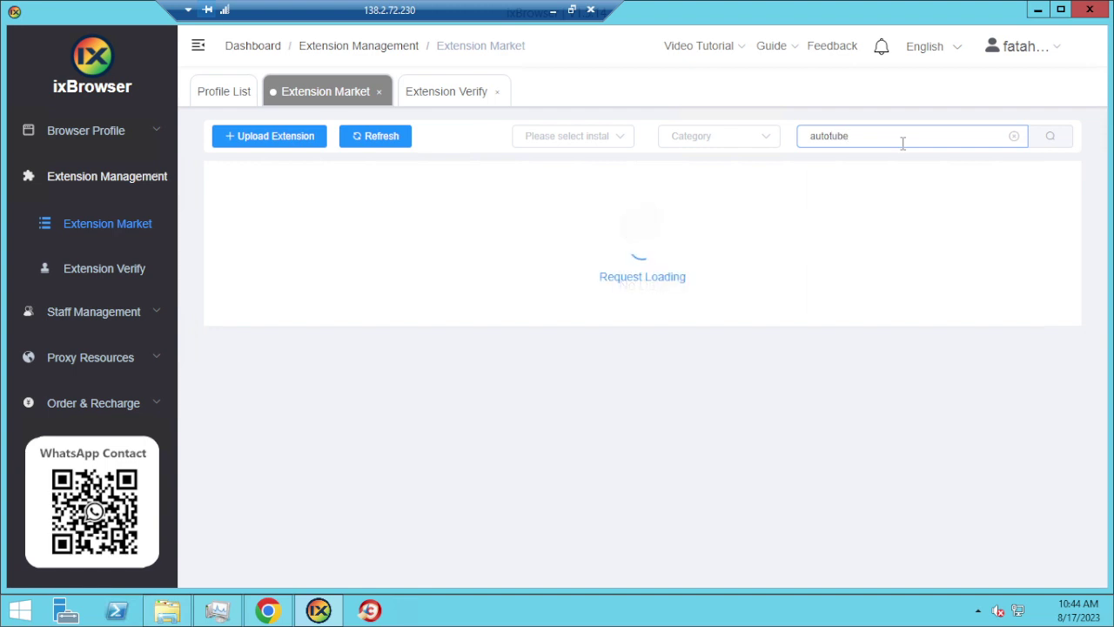
{"action": "left_click", "coordinate": [469, 295]}
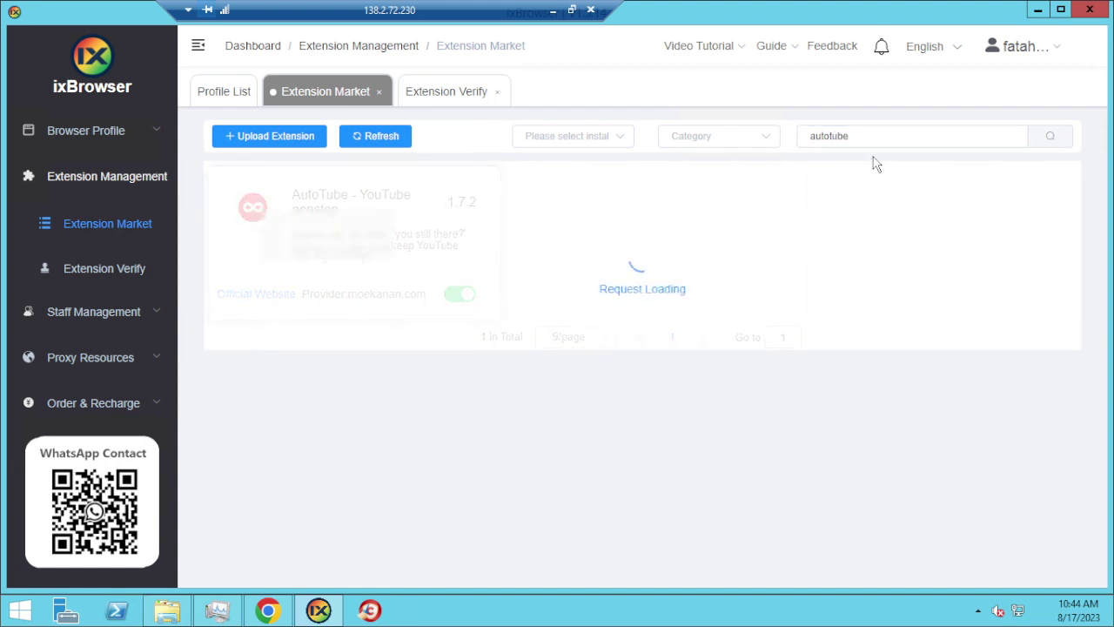
Step: Replace the Extension Market search with "improve youtube" and enable the 'Improve YouTube!' extension
{"action": "left_click", "coordinate": [1014, 137]}
{"action": "left_click", "coordinate": [990, 133]}
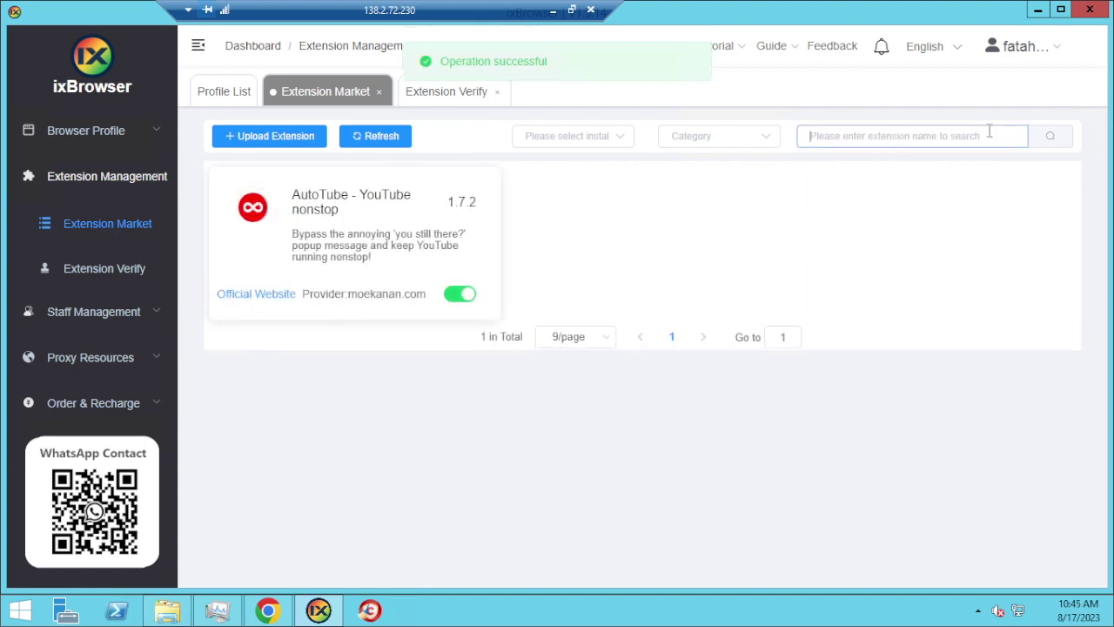
{"action": "type", "text": "improve o"}
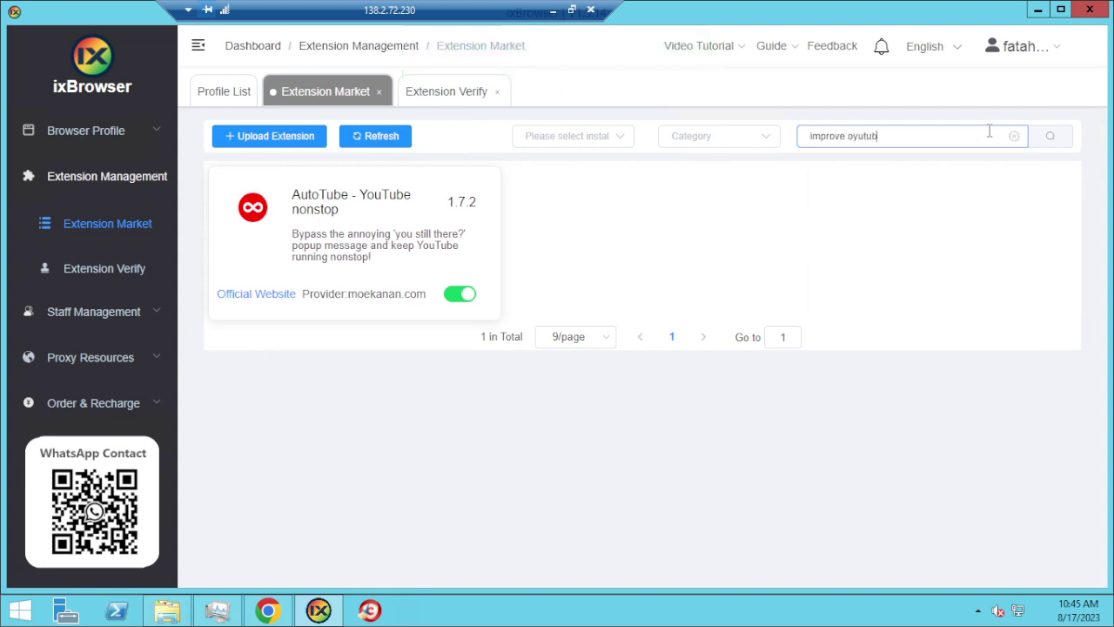
{"action": "key", "text": "BackSpace"}
{"action": "type", "text": "youtube"}
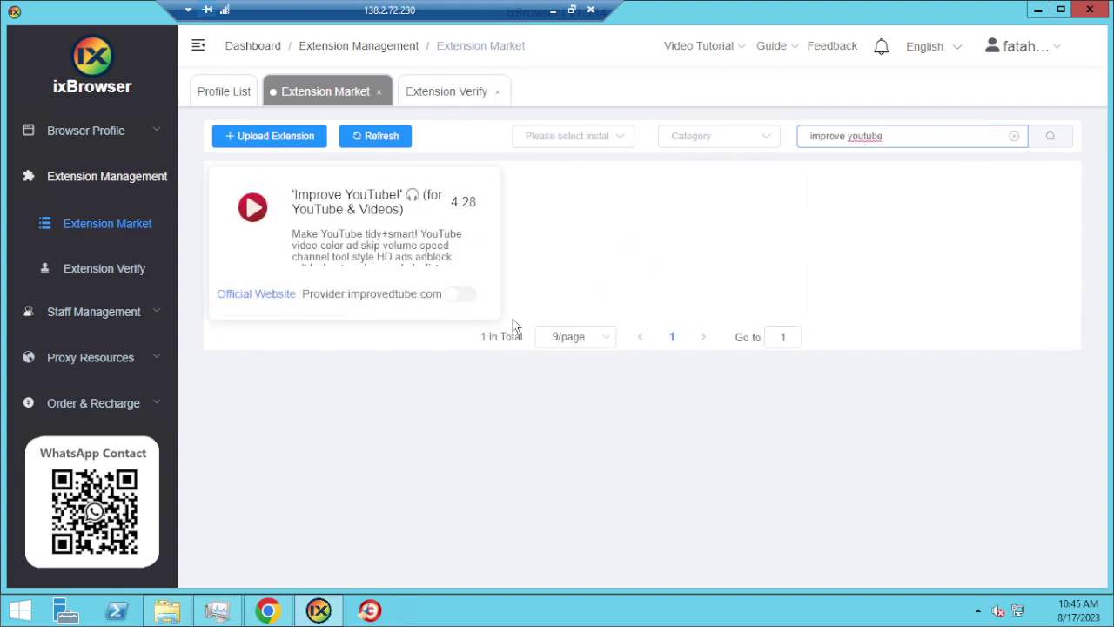
{"action": "left_click", "coordinate": [461, 297]}
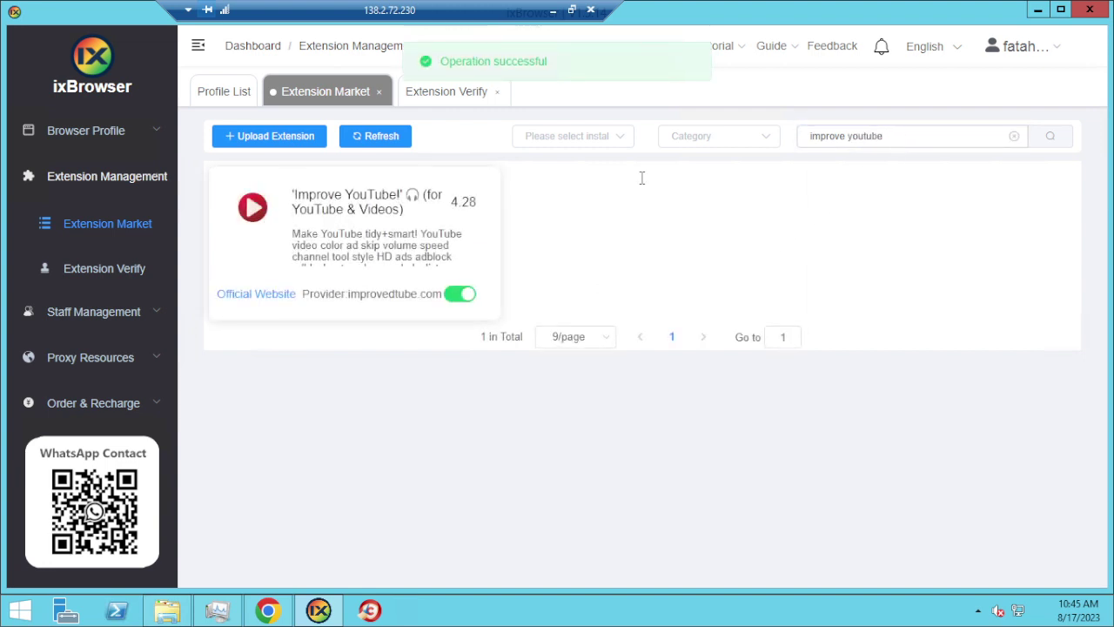
Step: Check the ad skipper's name under Extension Verify, search the Extension Market for "skip ad", enable Skip Ad - Ad Block & Auto Ad Skip, and clear the search
{"action": "left_click", "coordinate": [357, 134]}
{"action": "left_click", "coordinate": [430, 97]}
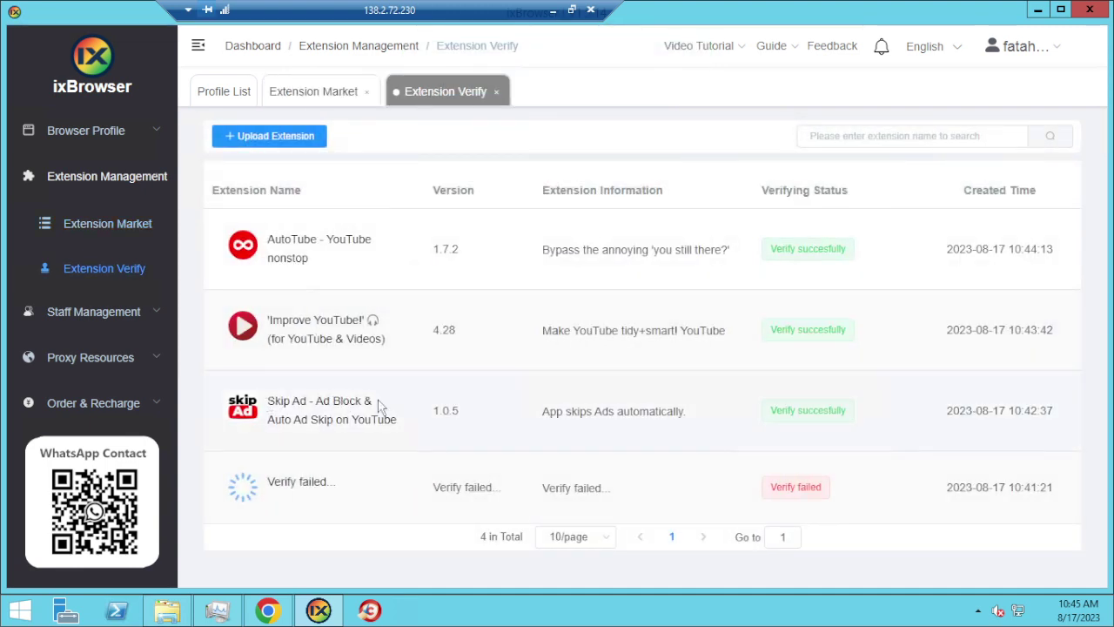
{"action": "left_click", "coordinate": [300, 91]}
{"action": "left_click_drag", "start_coordinate": [905, 137], "coordinate": [748, 144]}
{"action": "type", "text": "skip"}
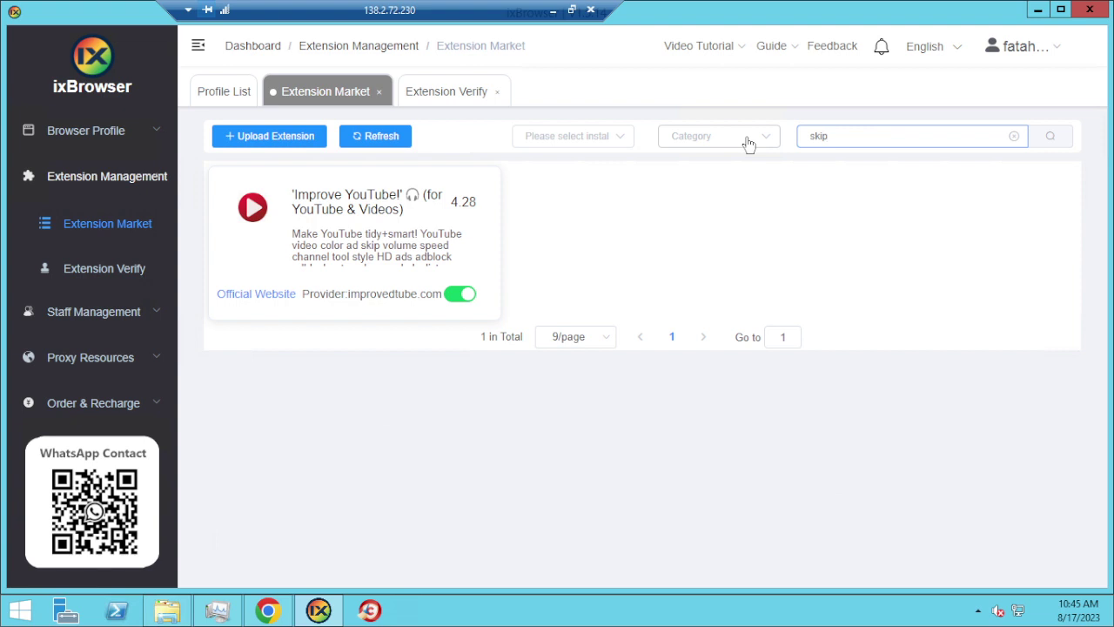
{"action": "type", "text": " ad"}
{"action": "key", "text": "Return"}
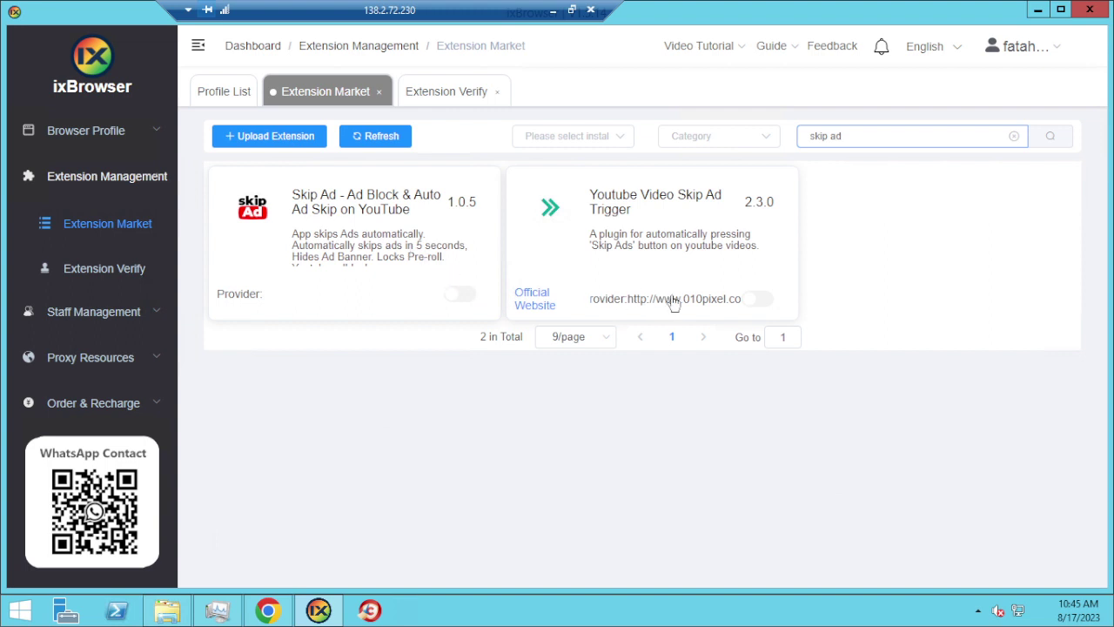
{"action": "left_click", "coordinate": [458, 300]}
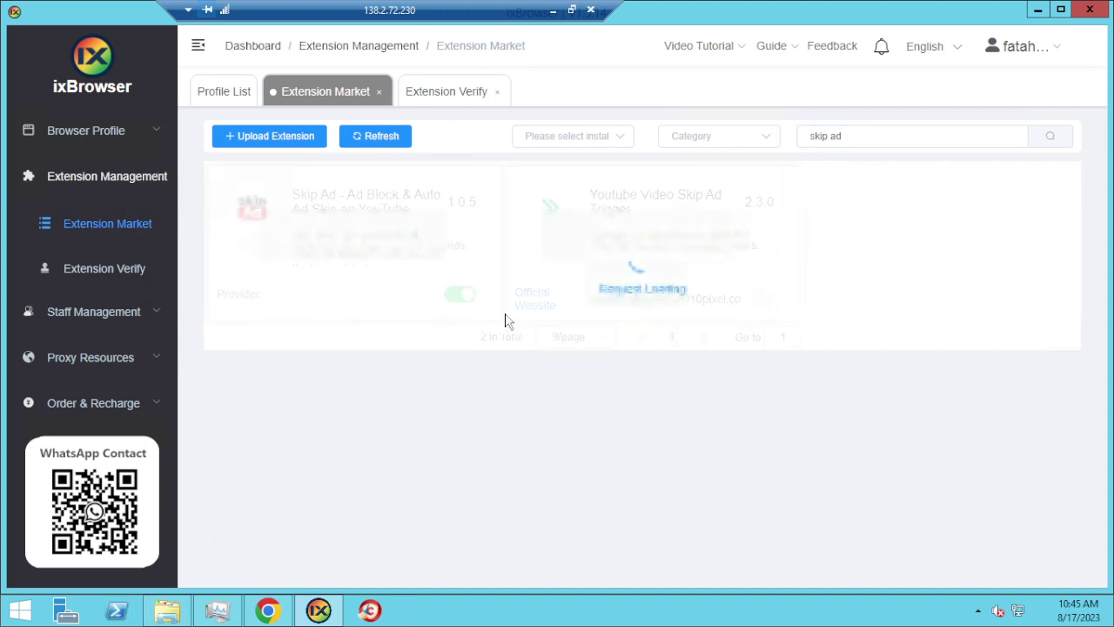
{"action": "left_click", "coordinate": [1013, 139]}
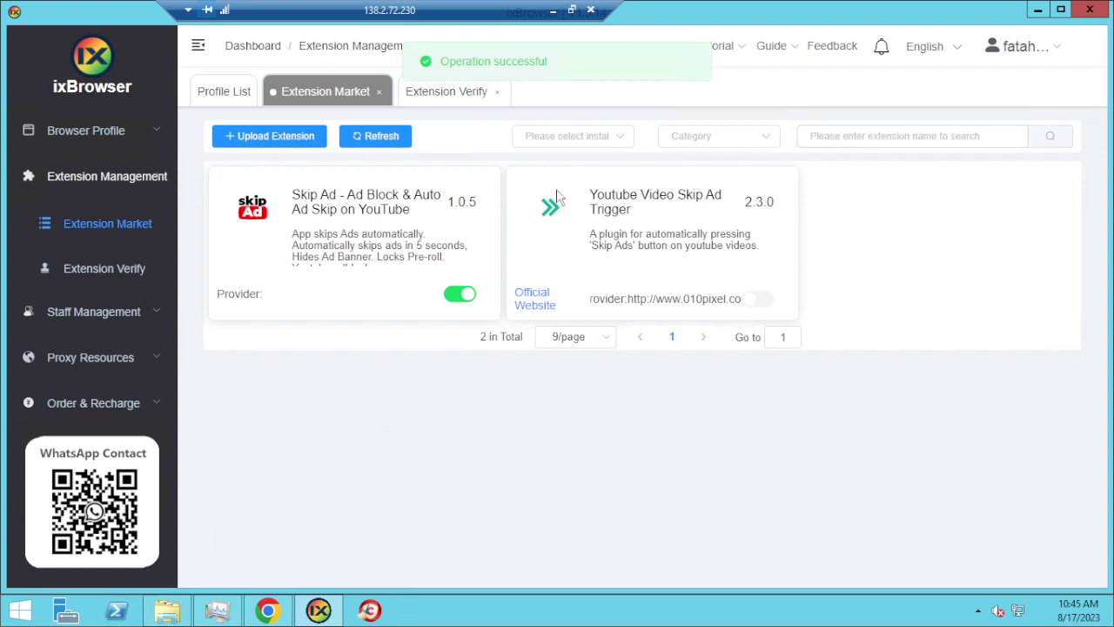
Step: Search the Extension Market for "zenmate" and enable the Free VPN ZenMate-Best VPN for Chrome extension
{"action": "left_click", "coordinate": [943, 135]}
{"action": "type", "text": "vo"}
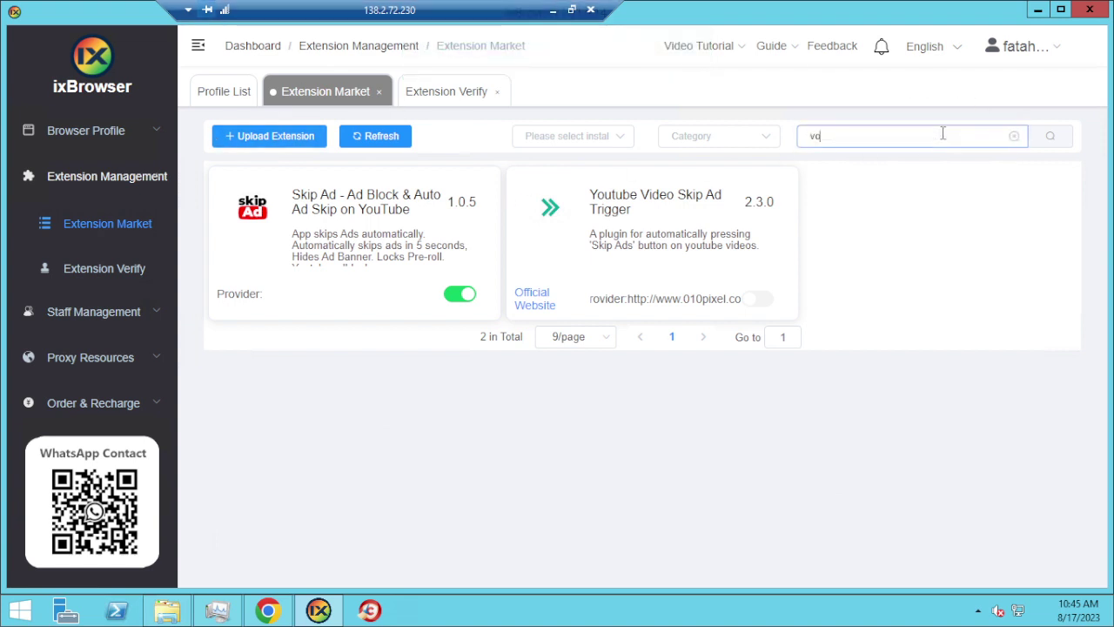
{"action": "key", "text": "BackSpace"}
{"action": "type", "text": "zenmate"}
{"action": "key", "text": "Return"}
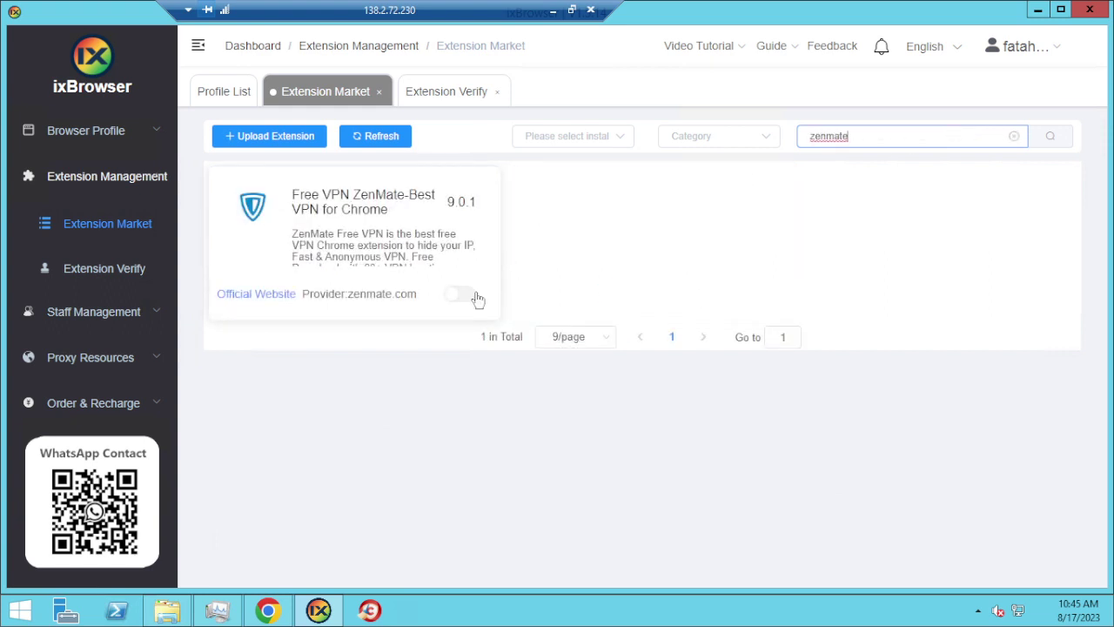
{"action": "left_click", "coordinate": [461, 294]}
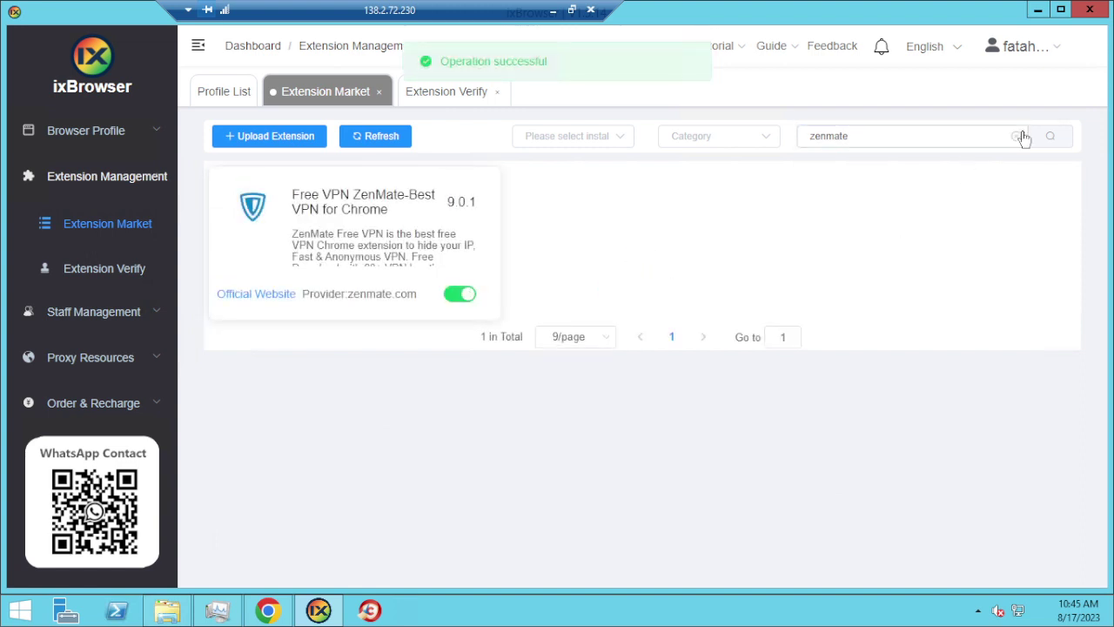
Step: Clear the search and filter the Extension Market to Installed to review the enabled extensions
{"action": "left_click", "coordinate": [1020, 136]}
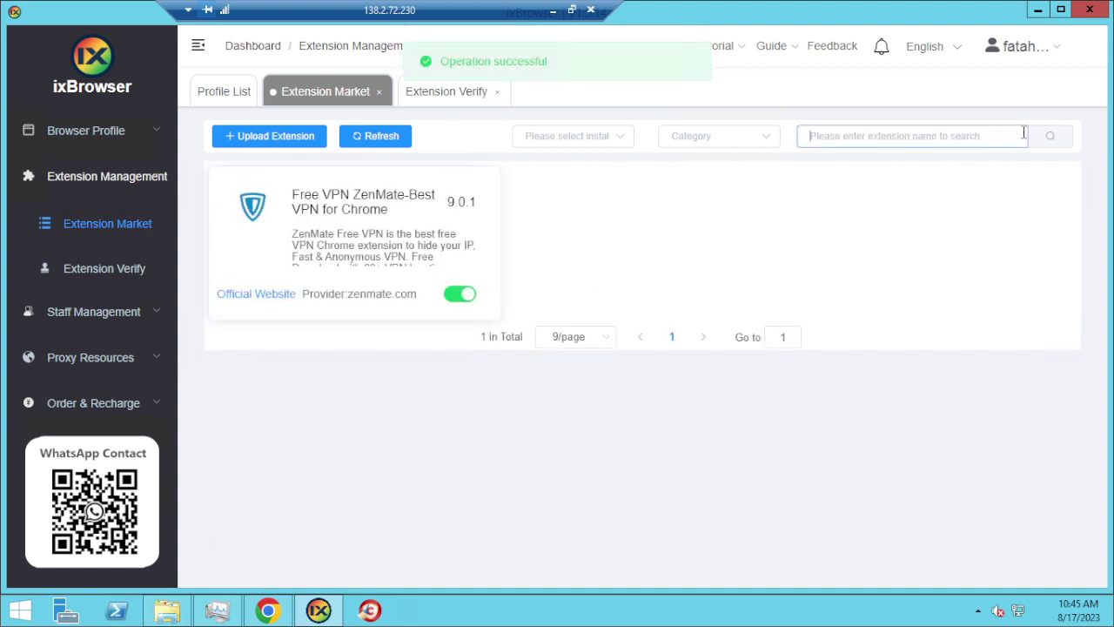
{"action": "left_click", "coordinate": [612, 136]}
{"action": "left_click", "coordinate": [600, 177]}
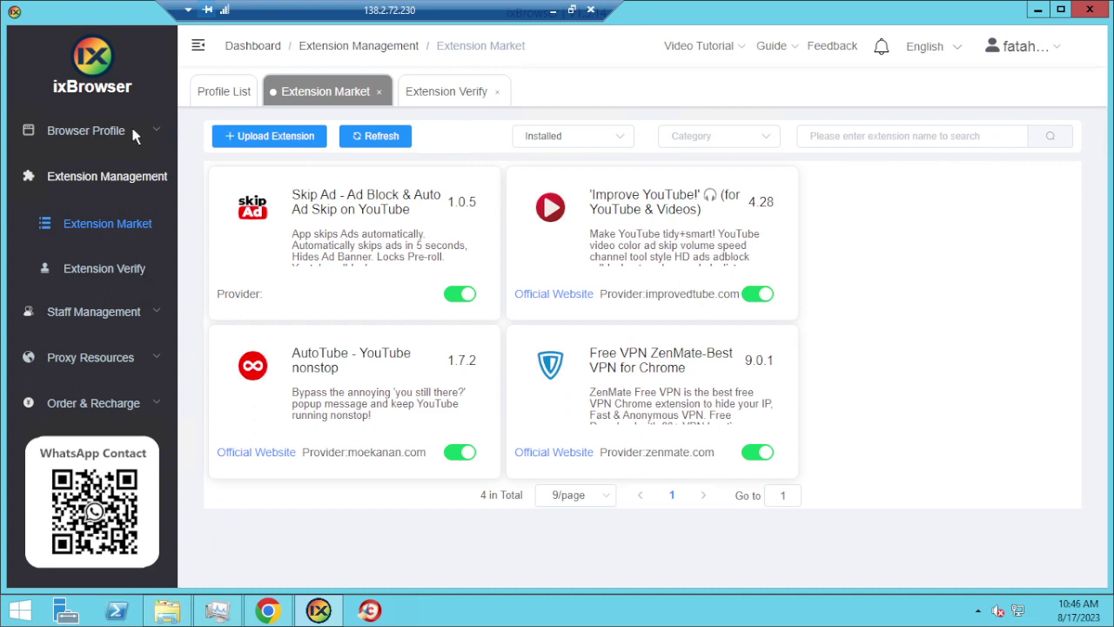
Step: Start a new browser profile from the Profile List, continuing without IP resources, and set its platform to Other Platform
{"action": "left_click", "coordinate": [83, 148]}
{"action": "left_click", "coordinate": [87, 178]}
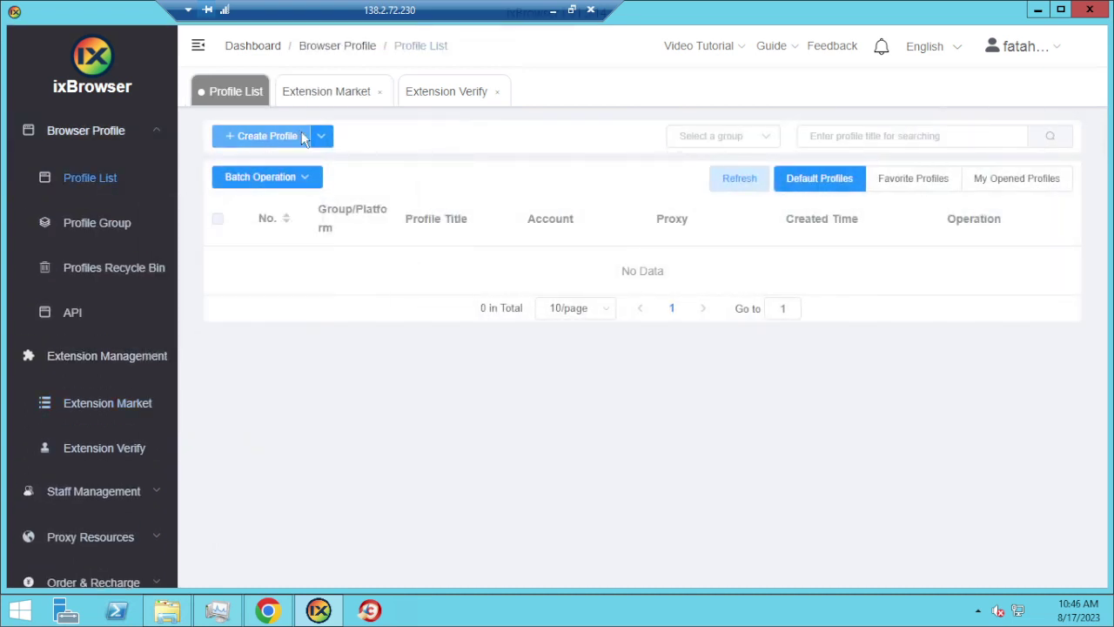
{"action": "left_click", "coordinate": [304, 137]}
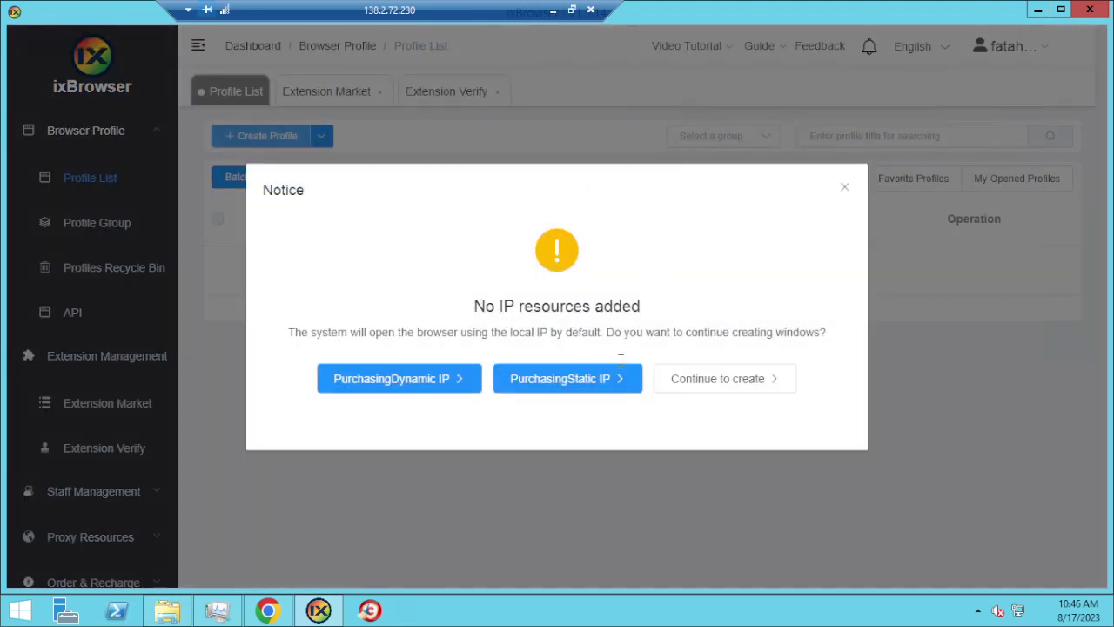
{"action": "left_click", "coordinate": [716, 387]}
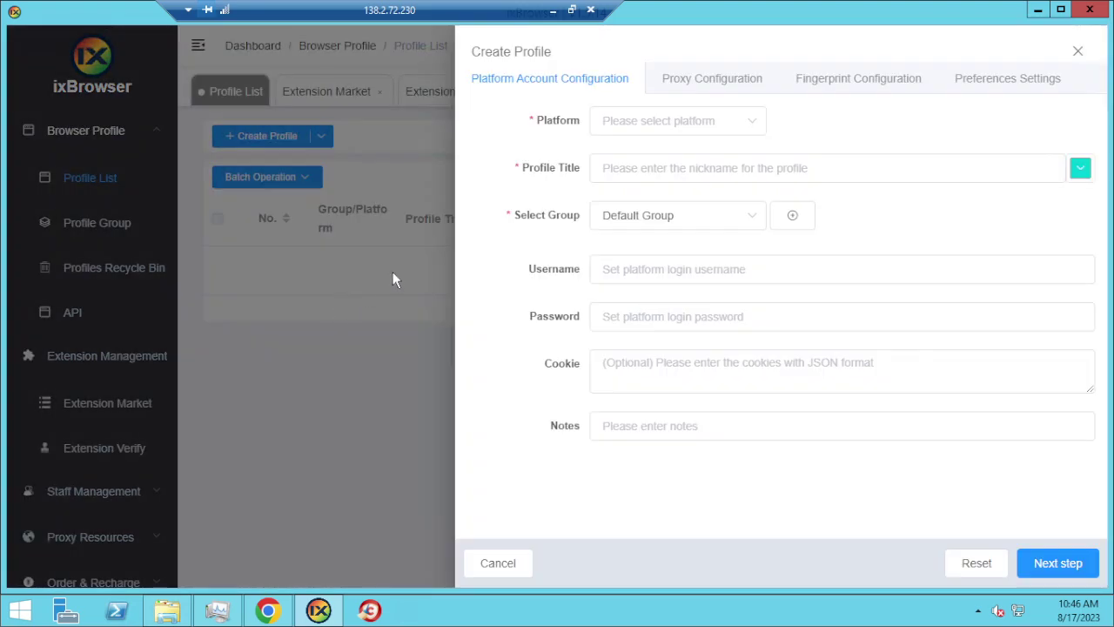
{"action": "left_click", "coordinate": [678, 124]}
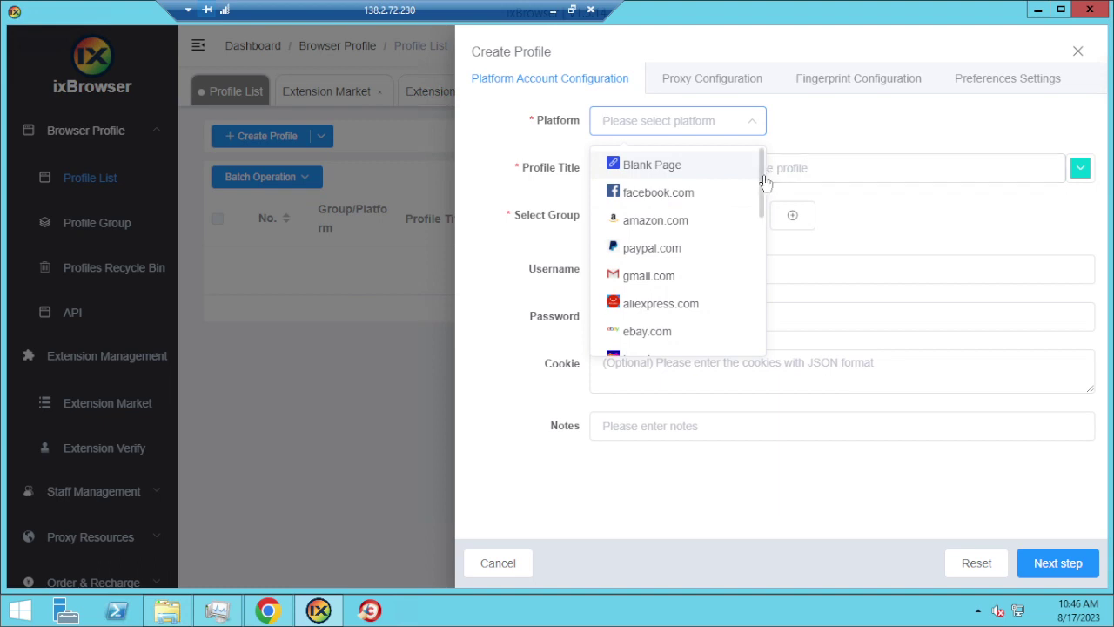
{"action": "left_click_drag", "start_coordinate": [766, 179], "coordinate": [764, 329]}
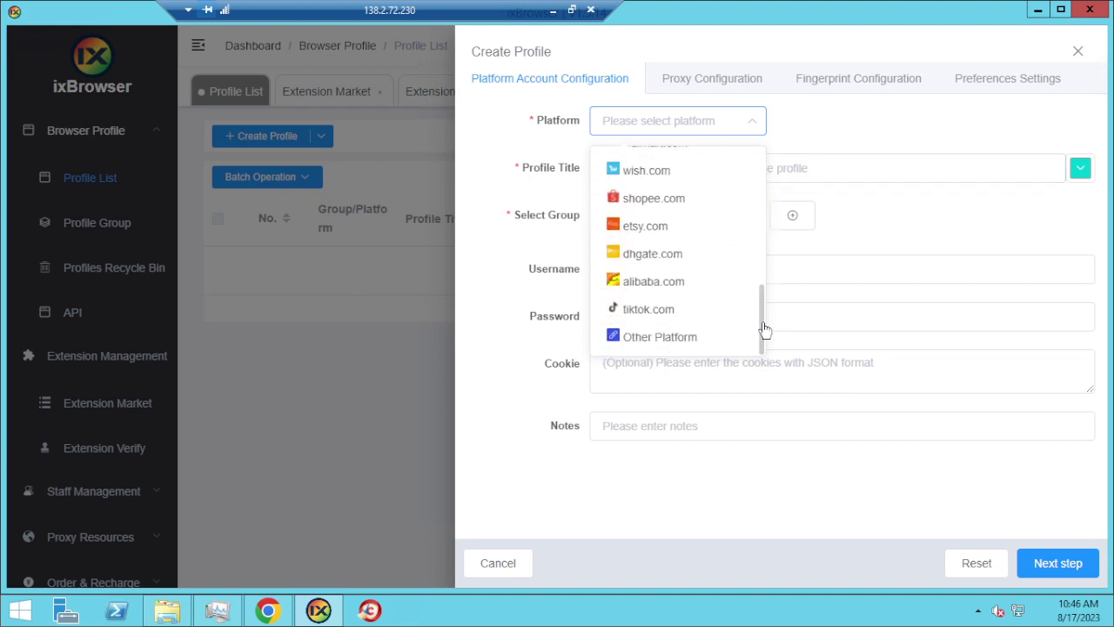
{"action": "left_click", "coordinate": [722, 340]}
{"action": "left_click", "coordinate": [994, 122]}
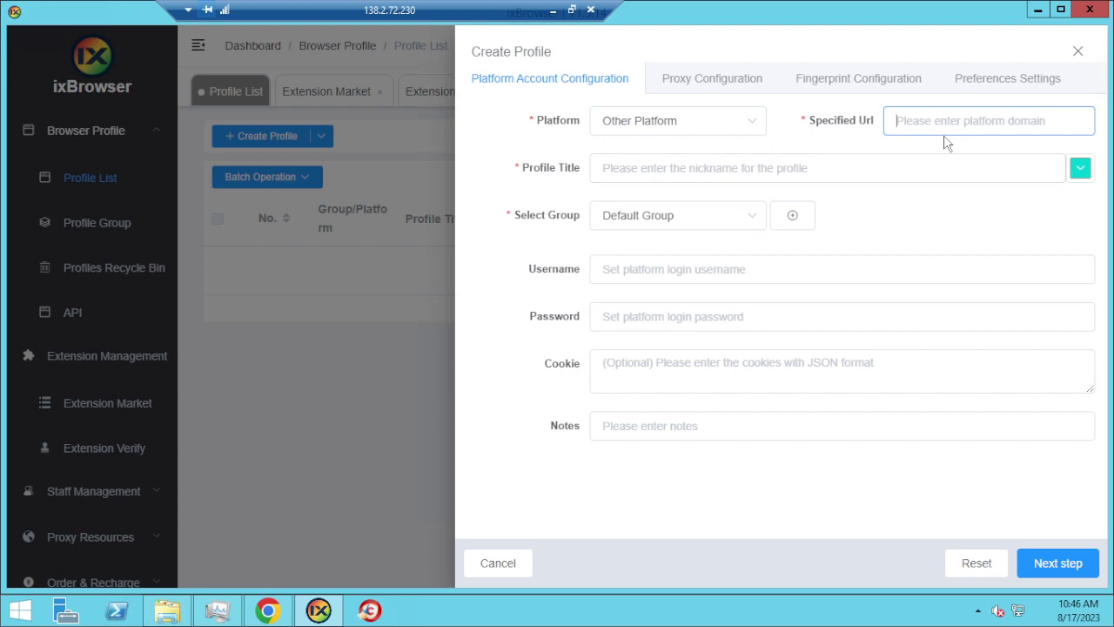
{"action": "type", "text": "www.goog"}
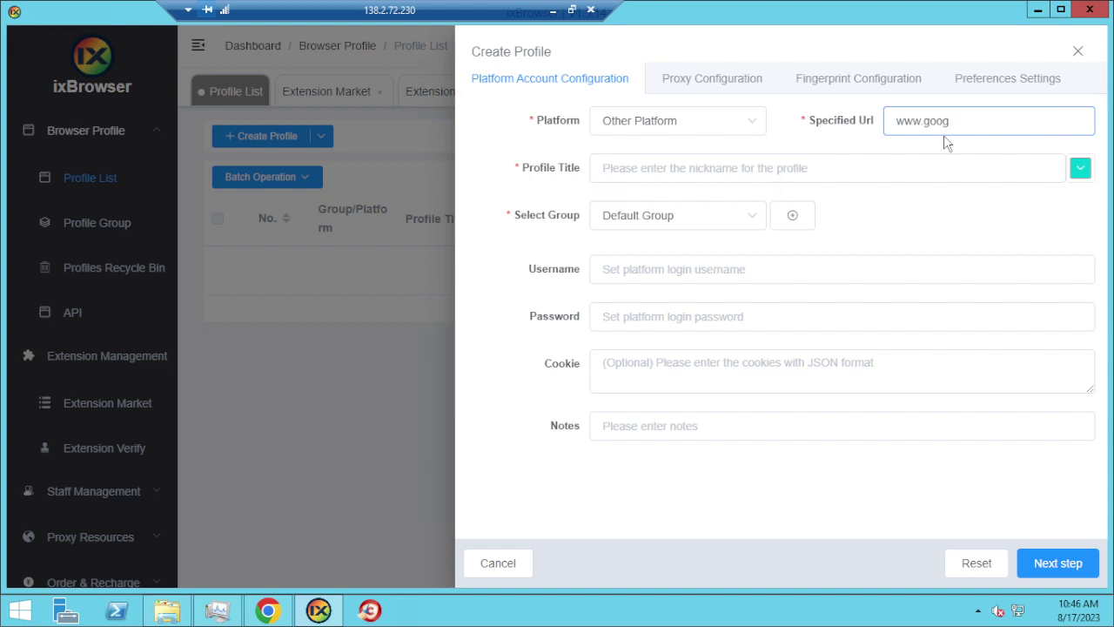
{"action": "type", "text": "le.com"}
{"action": "double_click", "coordinate": [865, 123]}
{"action": "left_click_drag", "start_coordinate": [997, 121], "coordinate": [853, 137]}
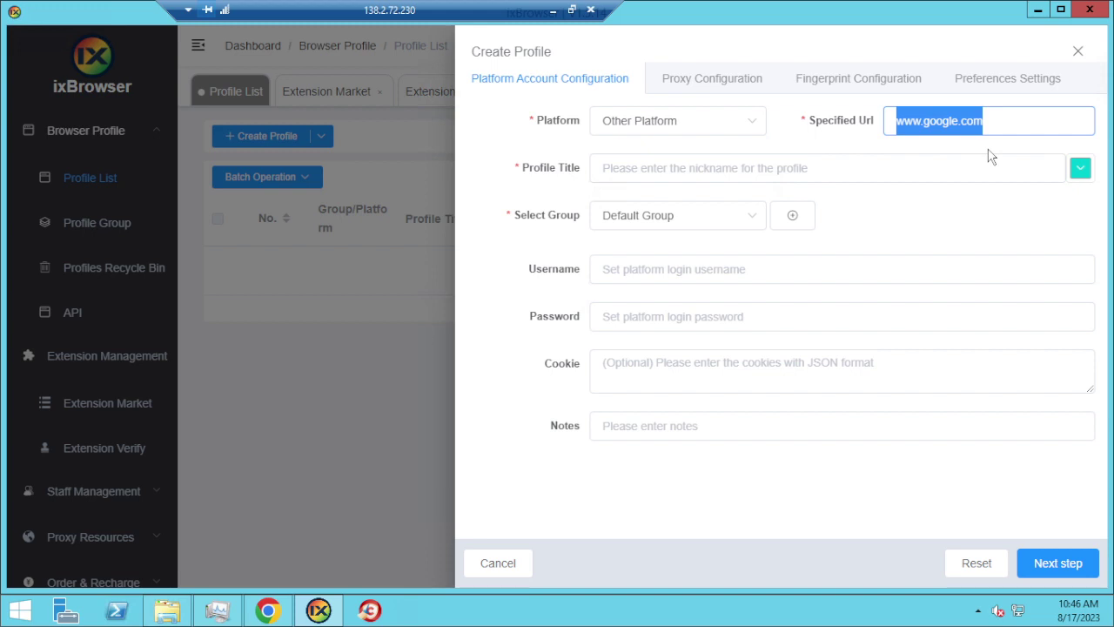
{"action": "left_click", "coordinate": [993, 121]}
{"action": "left_click_drag", "start_coordinate": [992, 122], "coordinate": [881, 133]}
{"action": "left_click", "coordinate": [779, 172]}
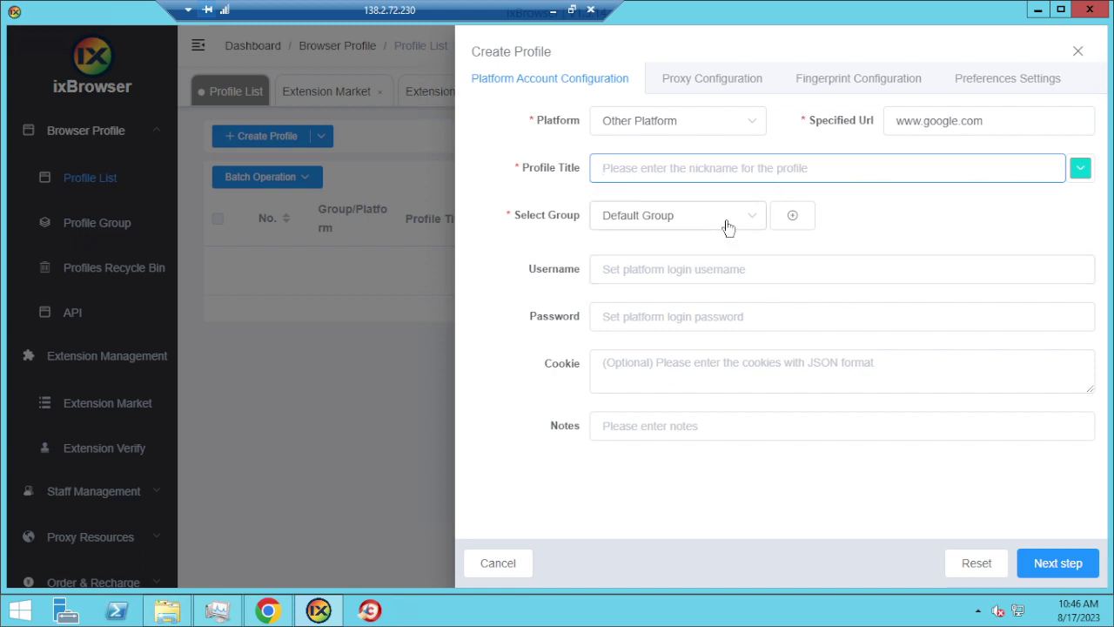
{"action": "type", "text": "youtube"}
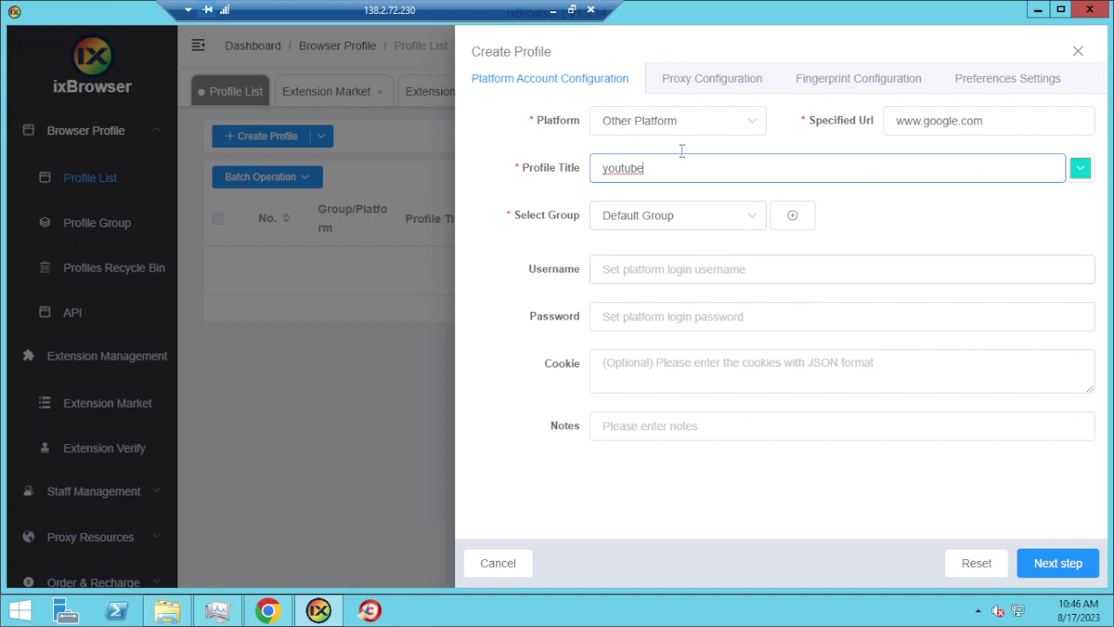
Step: Set the browser version to 115 in the profile's fingerprint configuration
{"action": "left_click", "coordinate": [677, 89]}
{"action": "left_click", "coordinate": [833, 77]}
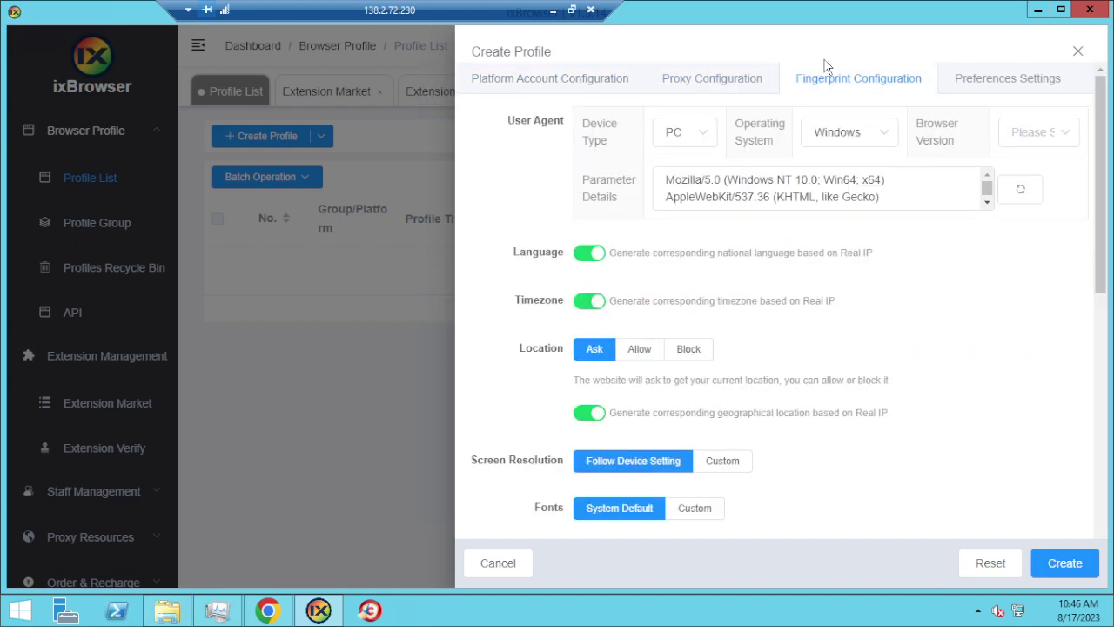
{"action": "left_click", "coordinate": [1038, 136]}
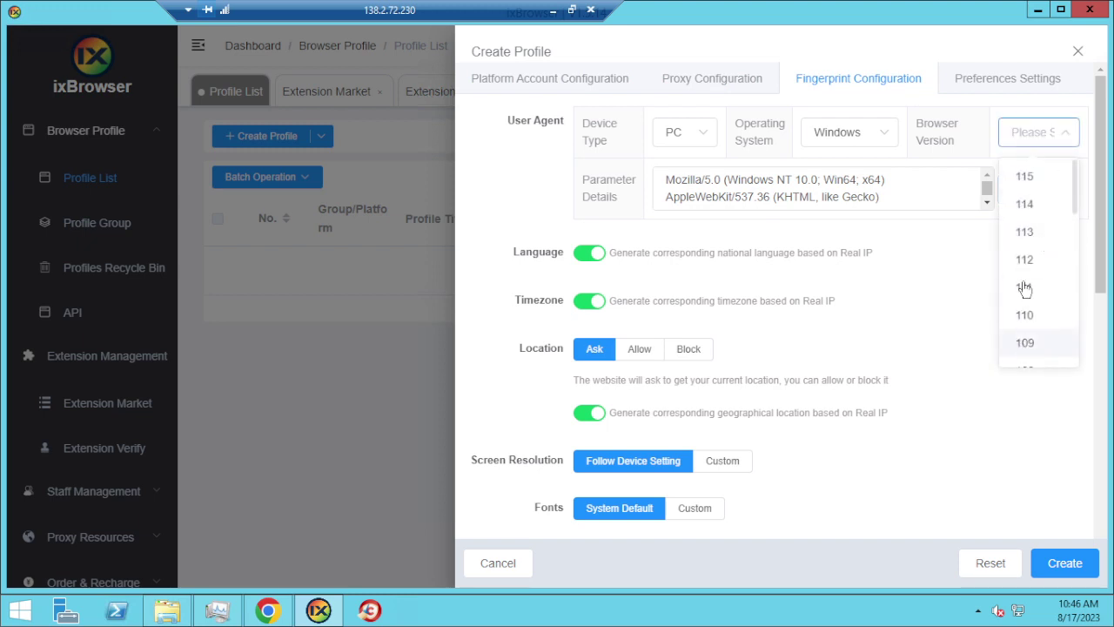
{"action": "left_click", "coordinate": [1027, 178]}
Step: Try the Real option for WebRTC, return it to Replace, and look through the surrounding fingerprint settings
{"action": "left_click_drag", "start_coordinate": [1101, 153], "coordinate": [1099, 313]}
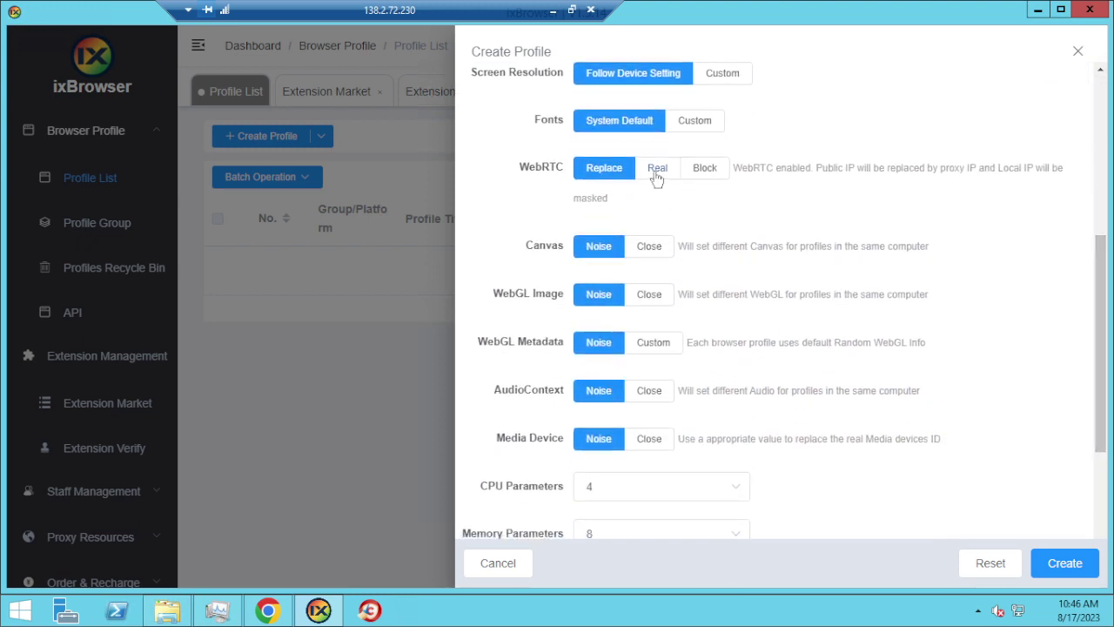
{"action": "left_click", "coordinate": [657, 170]}
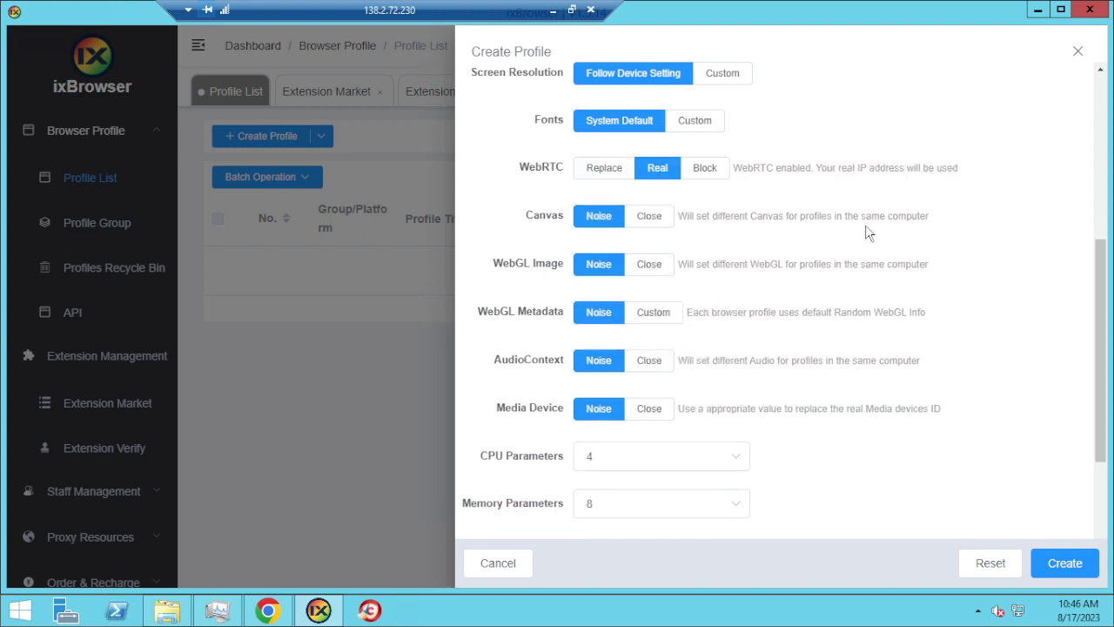
{"action": "left_click", "coordinate": [603, 170]}
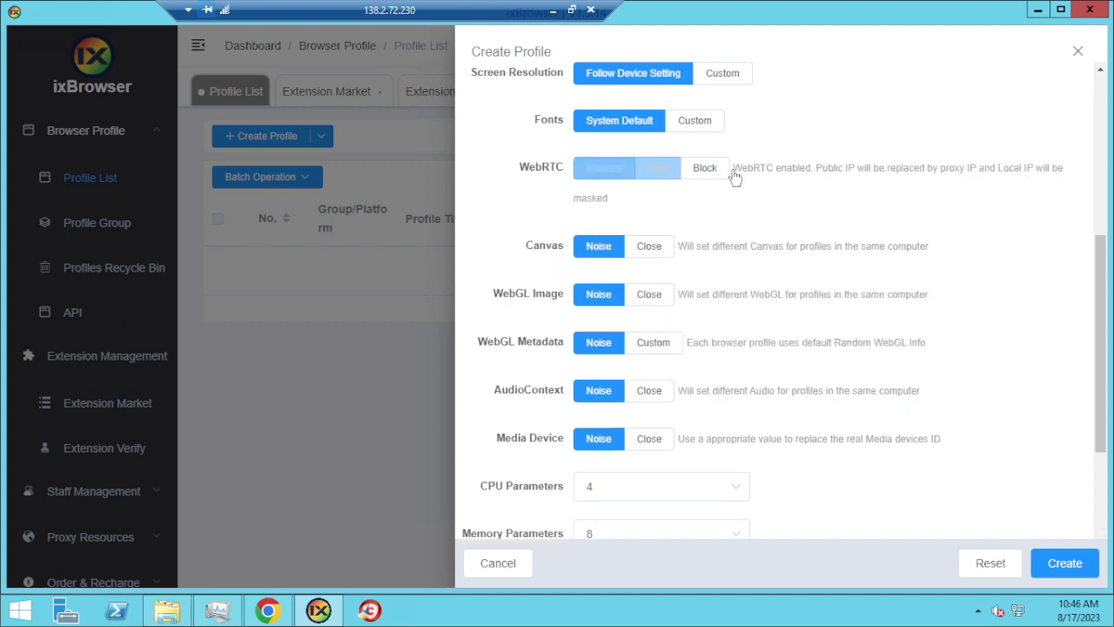
{"action": "scroll", "coordinate": [1102, 252], "scroll_direction": "down", "scroll_amount": 3}
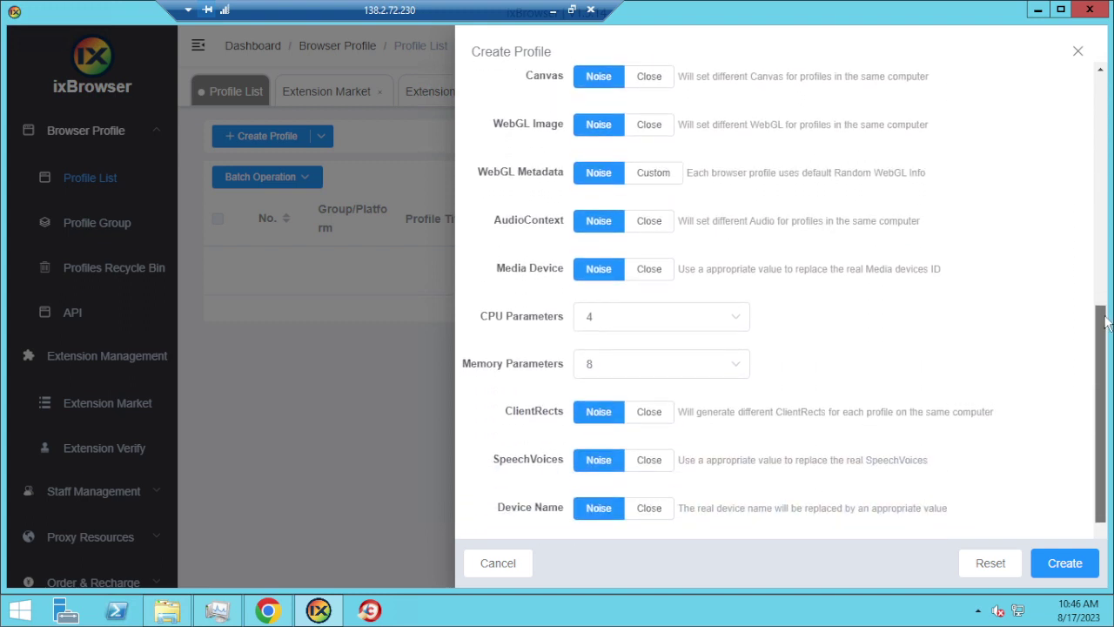
{"action": "scroll", "coordinate": [1101, 261], "scroll_direction": "up", "scroll_amount": 4}
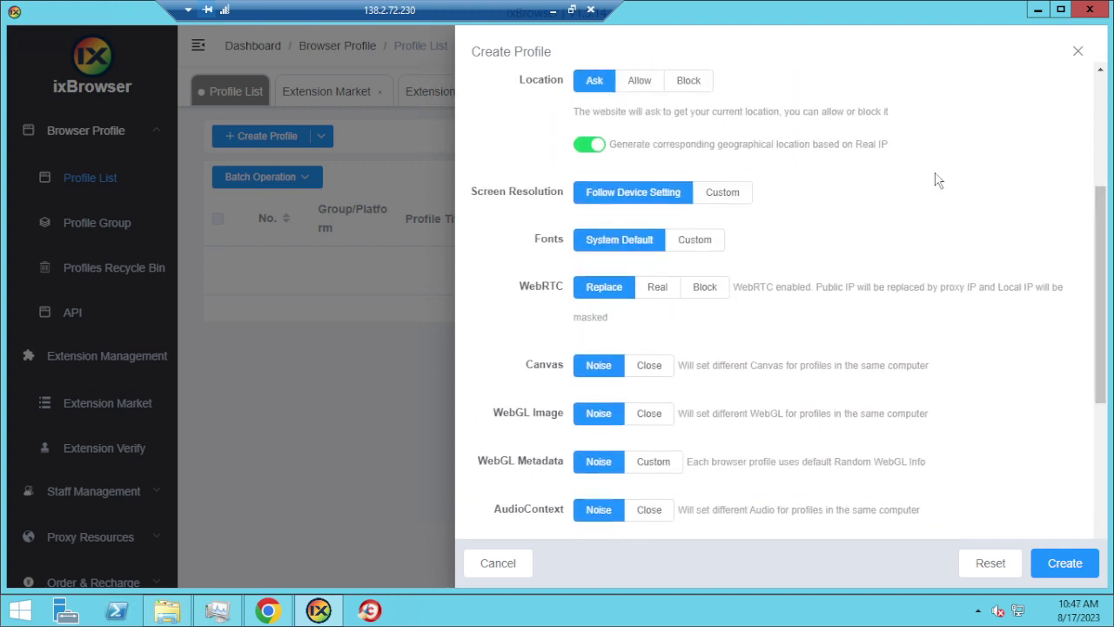
{"action": "scroll", "coordinate": [1097, 220], "scroll_direction": "up", "scroll_amount": 1}
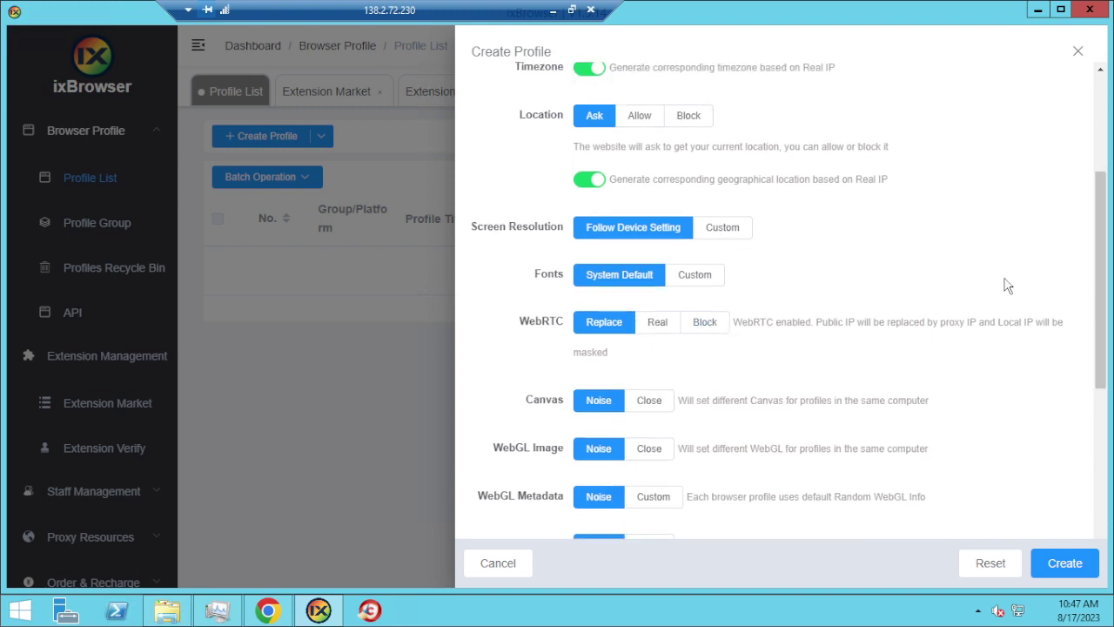
{"action": "left_click_drag", "start_coordinate": [518, 314], "coordinate": [564, 338]}
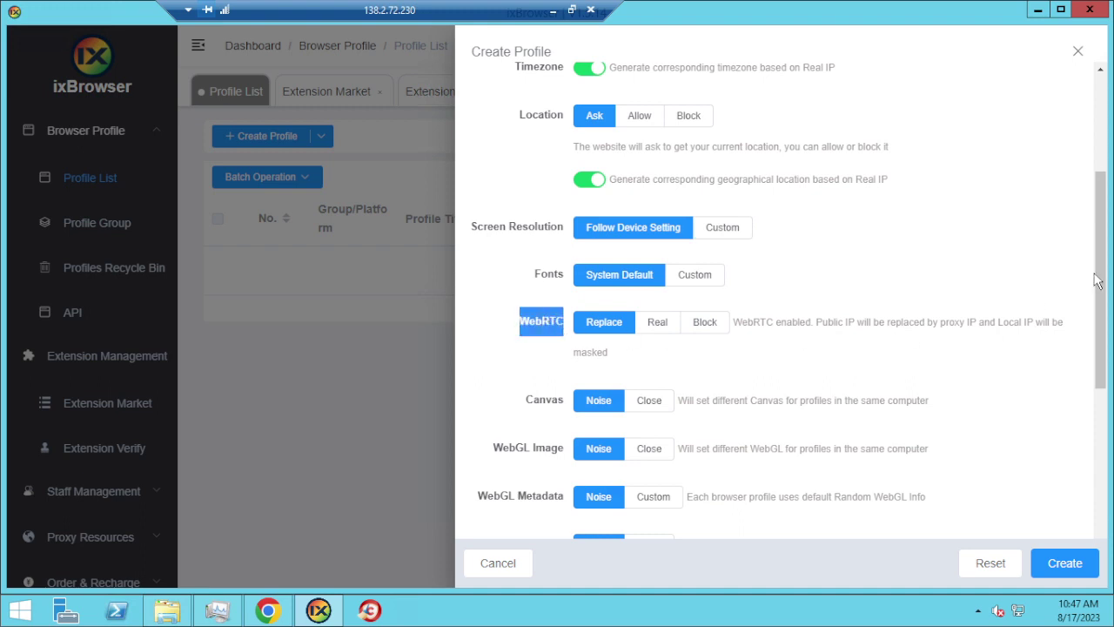
Step: Set the profile's WebGL Metadata to Custom, keeping the suggested vendor and renderer
{"action": "left_click_drag", "start_coordinate": [1100, 281], "coordinate": [1101, 409]}
{"action": "left_click", "coordinate": [653, 206]}
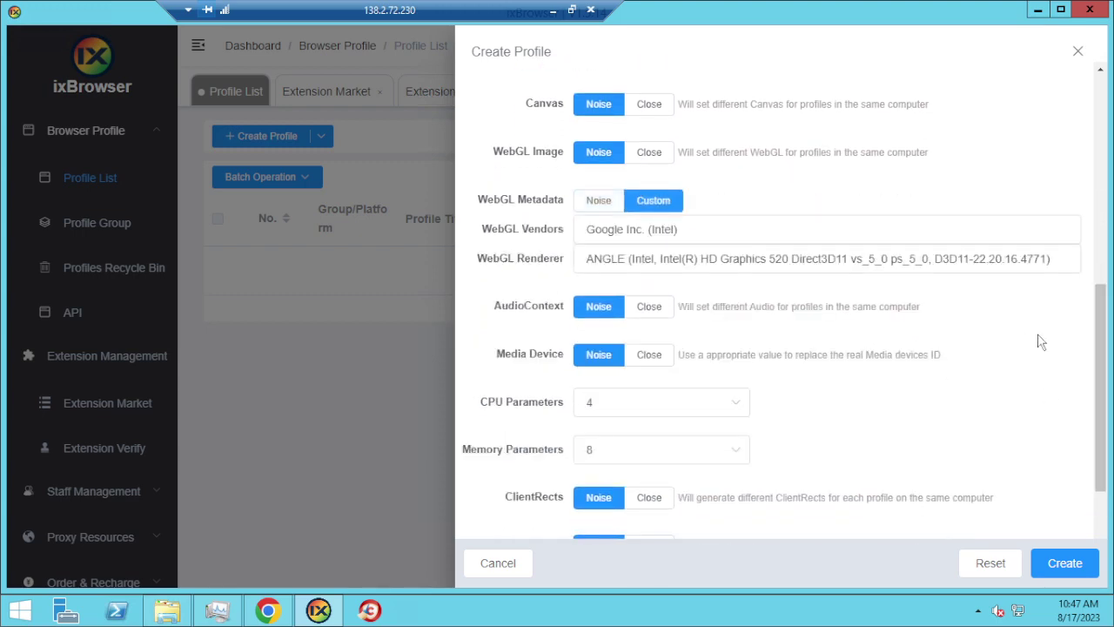
Step: Create the youtube profile and open it in its own browser window
{"action": "left_click_drag", "start_coordinate": [1101, 341], "coordinate": [1101, 423]}
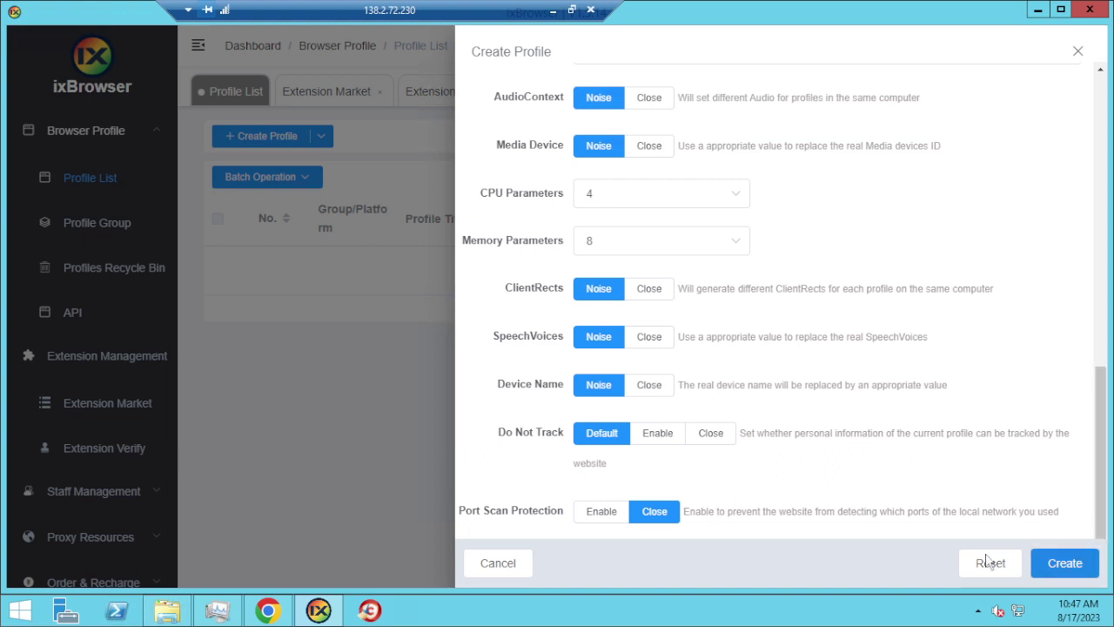
{"action": "left_click", "coordinate": [1065, 563]}
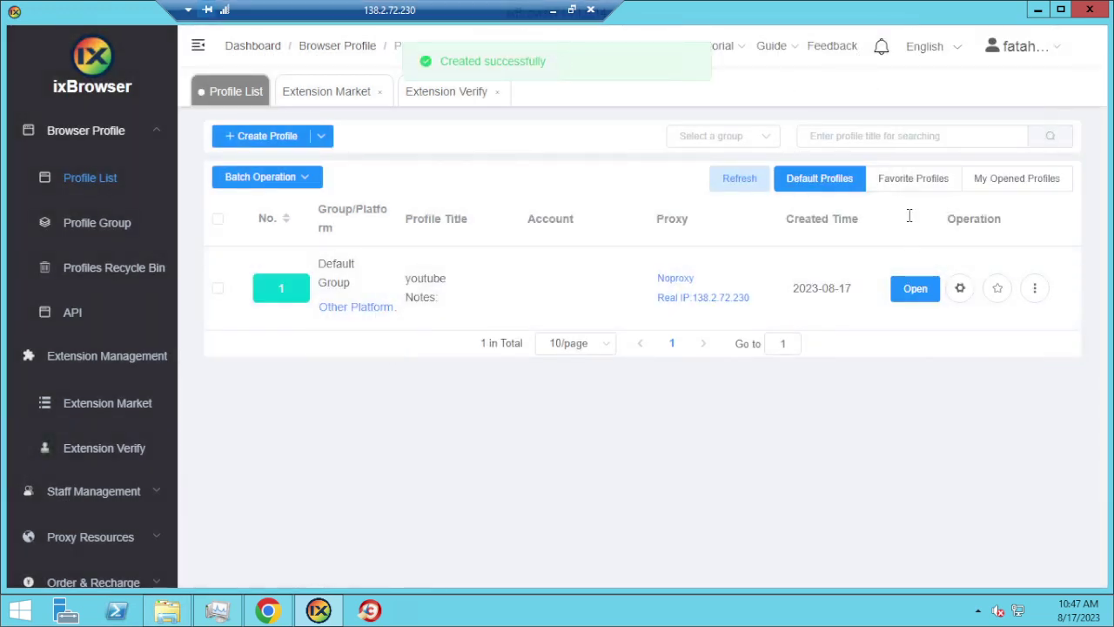
{"action": "left_click", "coordinate": [913, 288]}
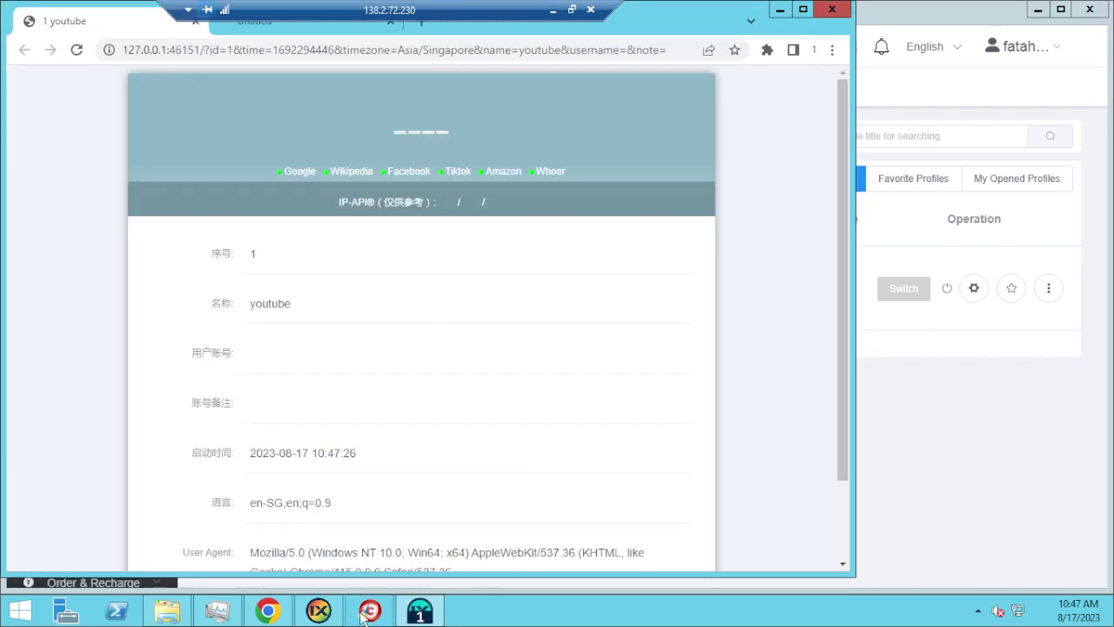
Step: Uninstall CCleaner Browser through the Windows Control Panel, including its browsing data, and close Programs and Features
{"action": "left_click", "coordinate": [21, 611]}
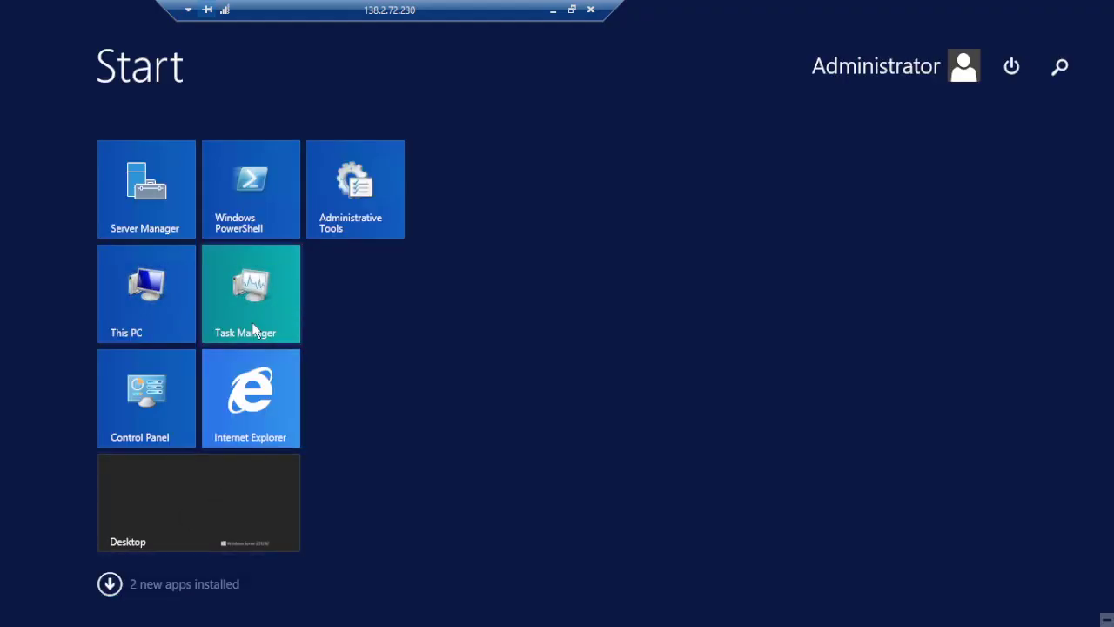
{"action": "left_click", "coordinate": [175, 375]}
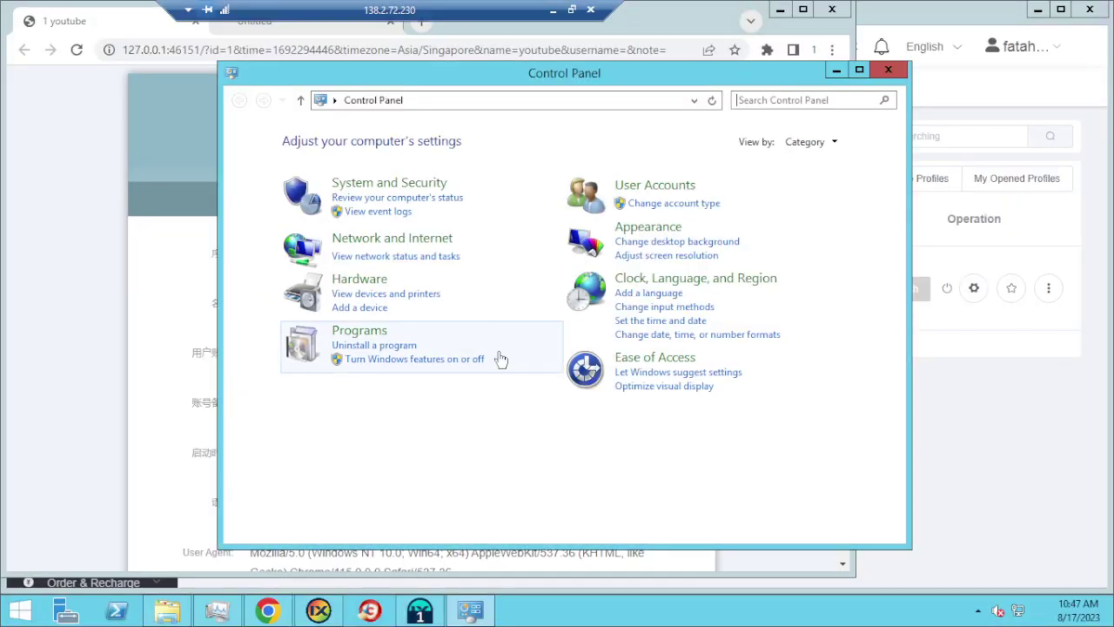
{"action": "left_click", "coordinate": [373, 345]}
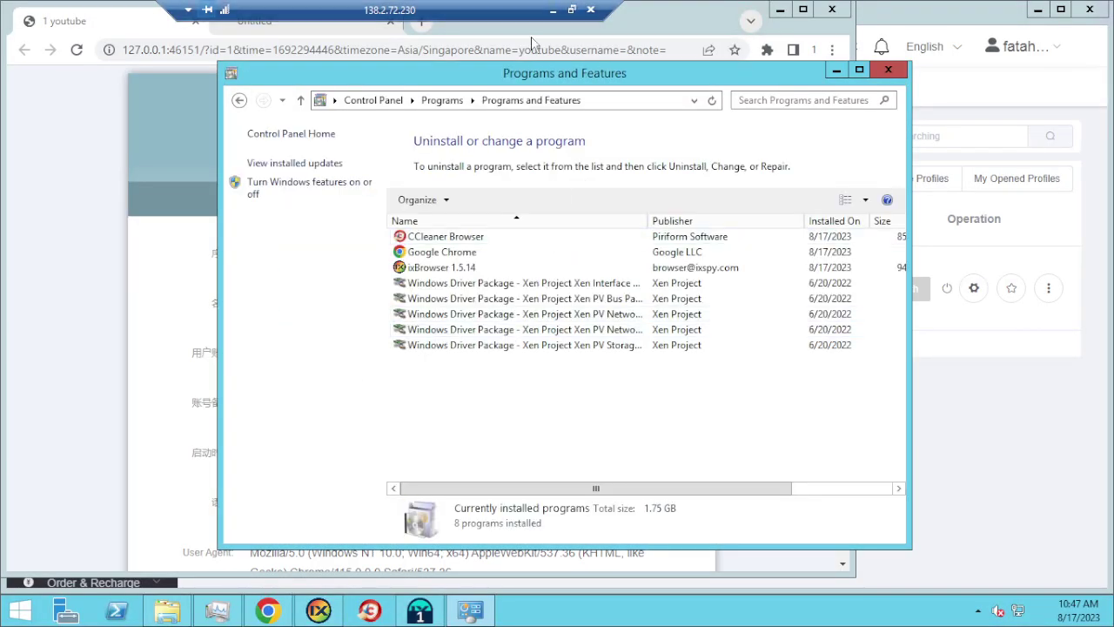
{"action": "left_click", "coordinate": [478, 236]}
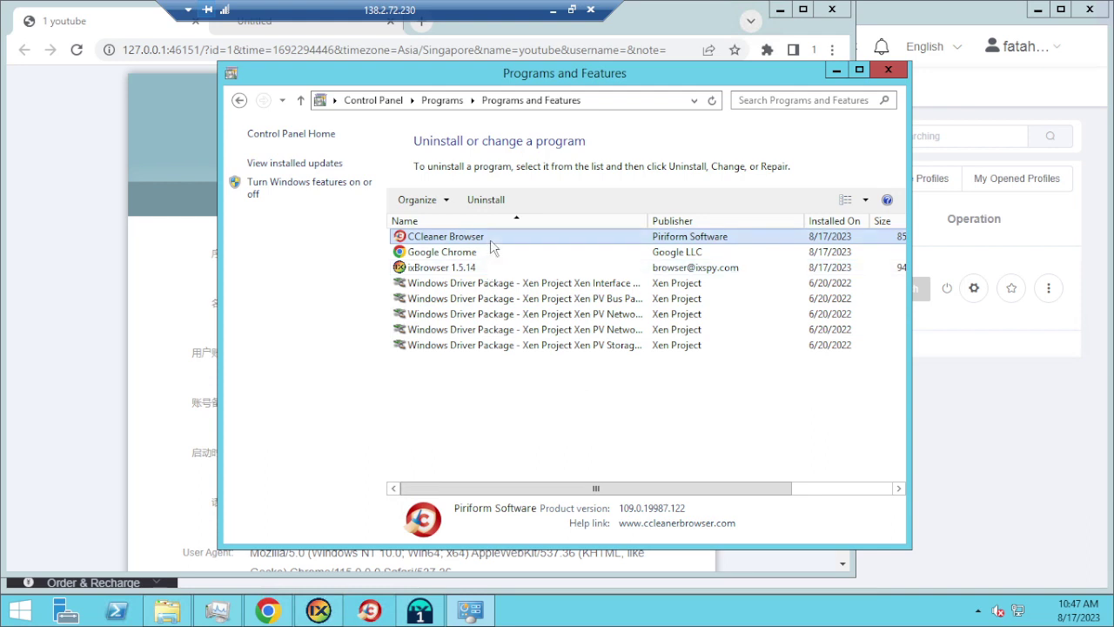
{"action": "right_click", "coordinate": [491, 241]}
{"action": "left_click", "coordinate": [522, 252]}
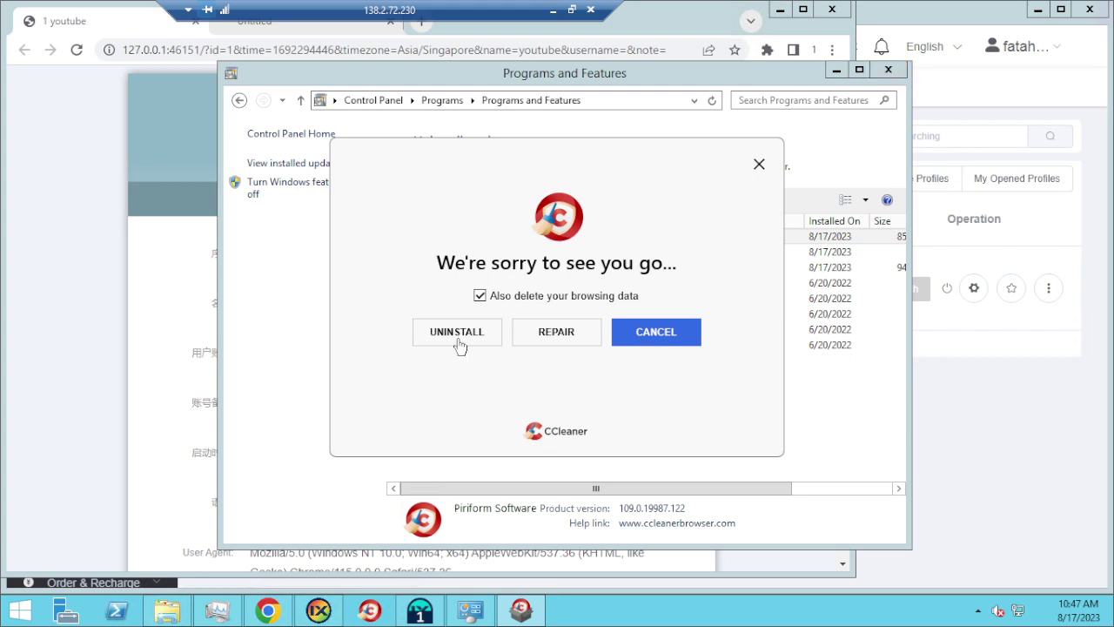
{"action": "left_click", "coordinate": [459, 341]}
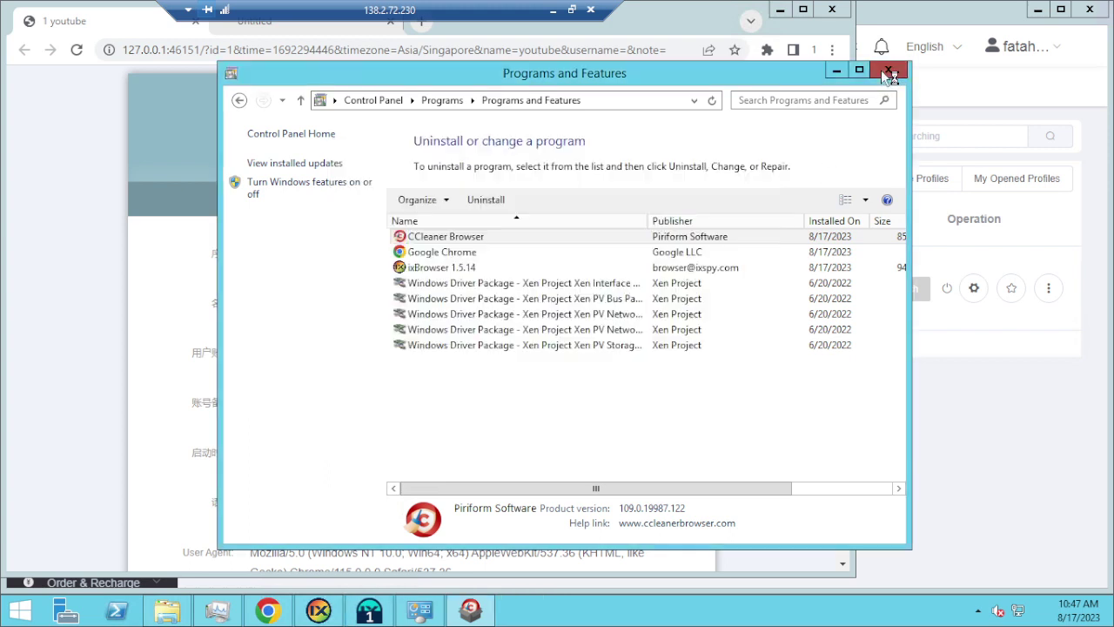
{"action": "left_click", "coordinate": [888, 71]}
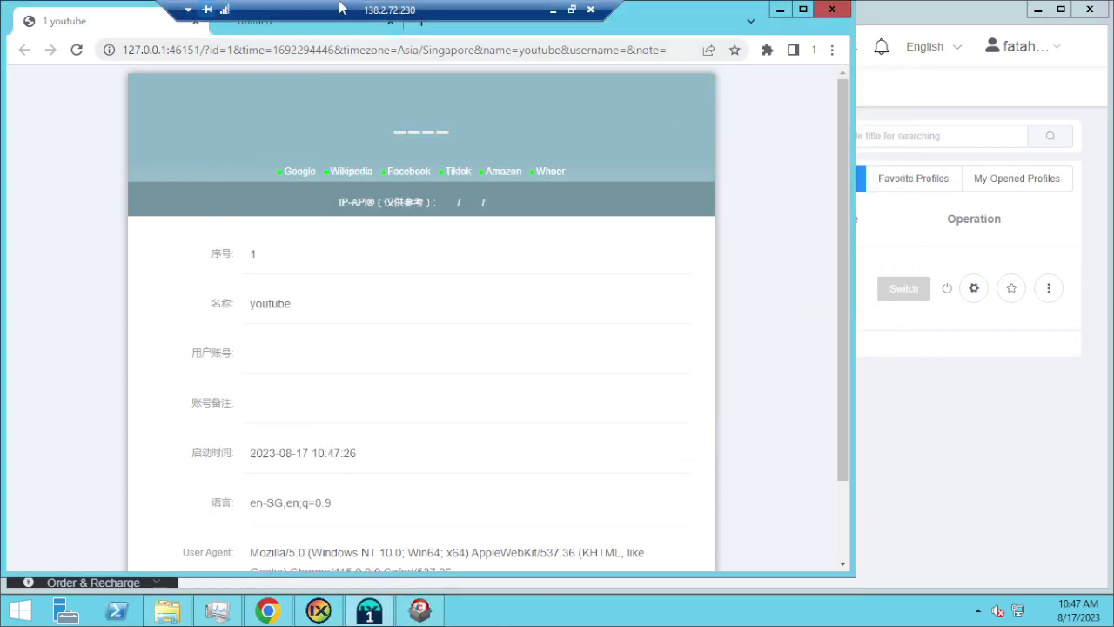
Step: Try to load google.com in the profile browser's second tab, replacing that tab with a fresh one
{"action": "left_click_drag", "start_coordinate": [373, 12], "coordinate": [632, 12]}
{"action": "left_click", "coordinate": [305, 24]}
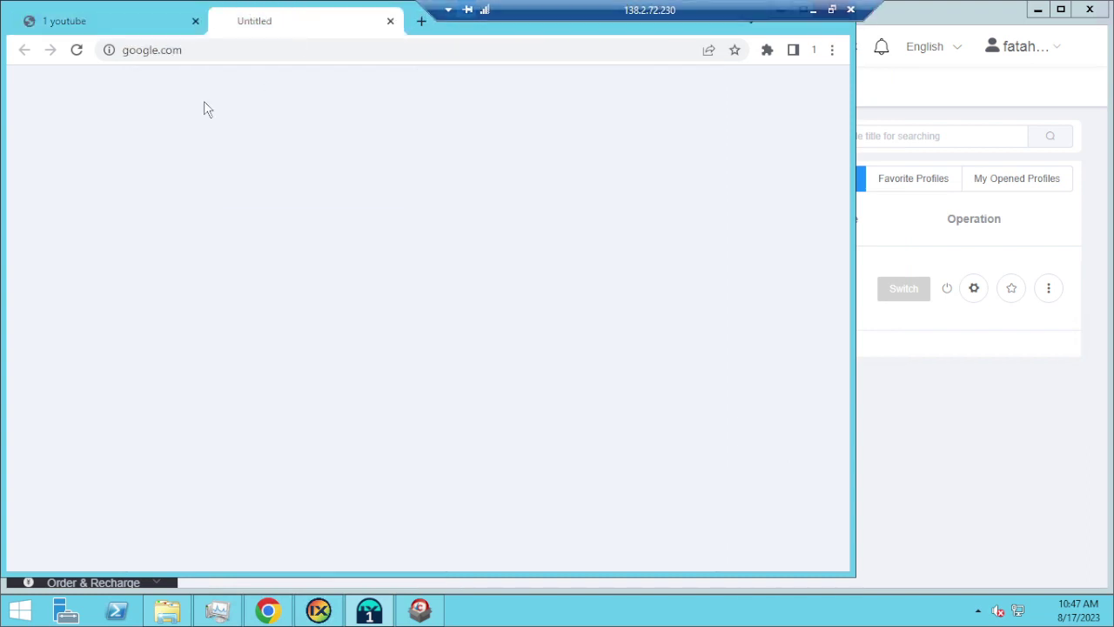
{"action": "left_click", "coordinate": [203, 52]}
{"action": "double_click", "coordinate": [221, 50]}
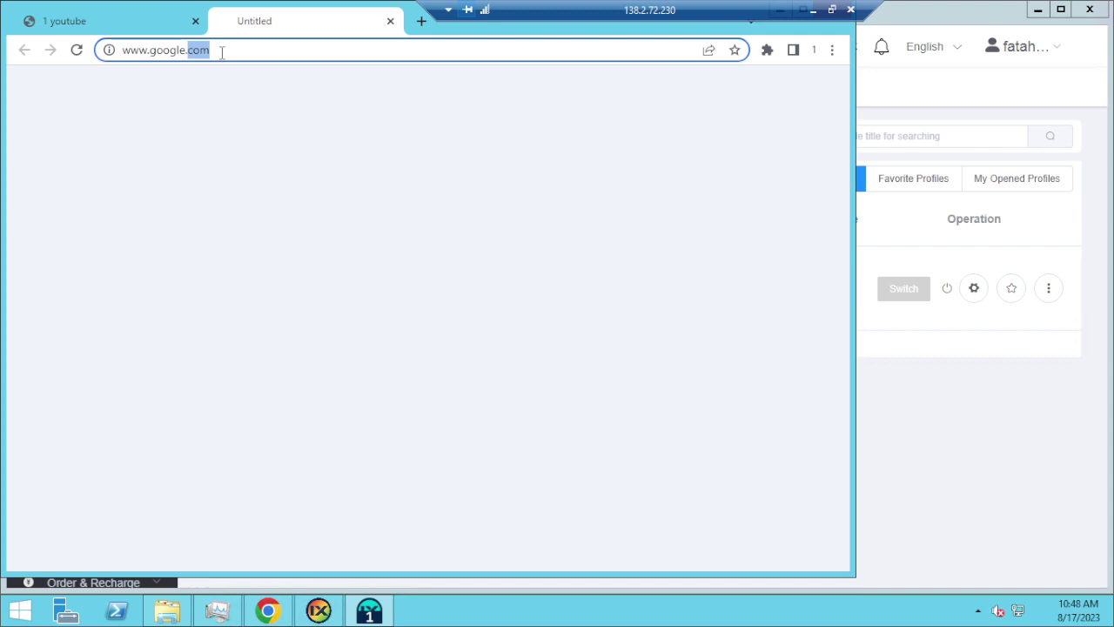
{"action": "left_click", "coordinate": [390, 21]}
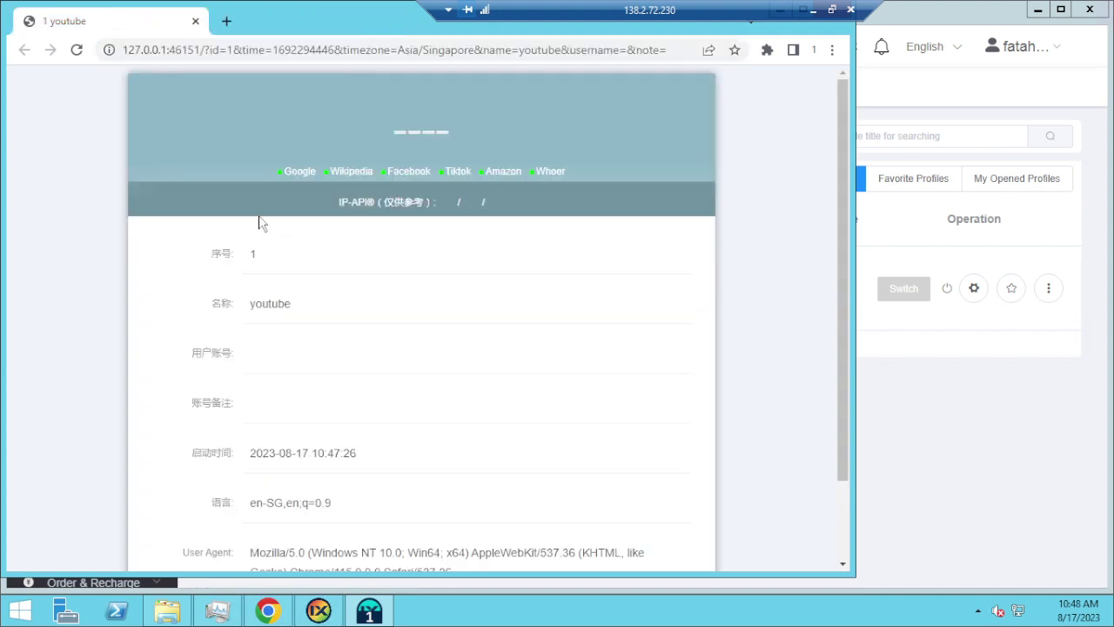
{"action": "left_click", "coordinate": [227, 21]}
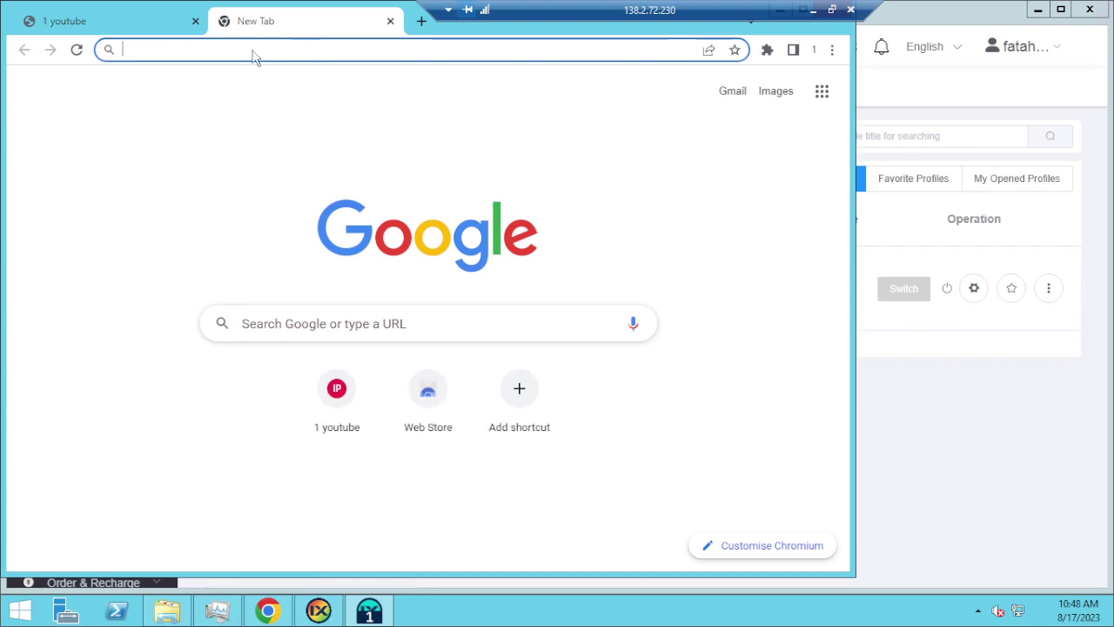
Step: Open Google from the profile's start page and go to the Google account sign-in form
{"action": "left_click", "coordinate": [127, 26]}
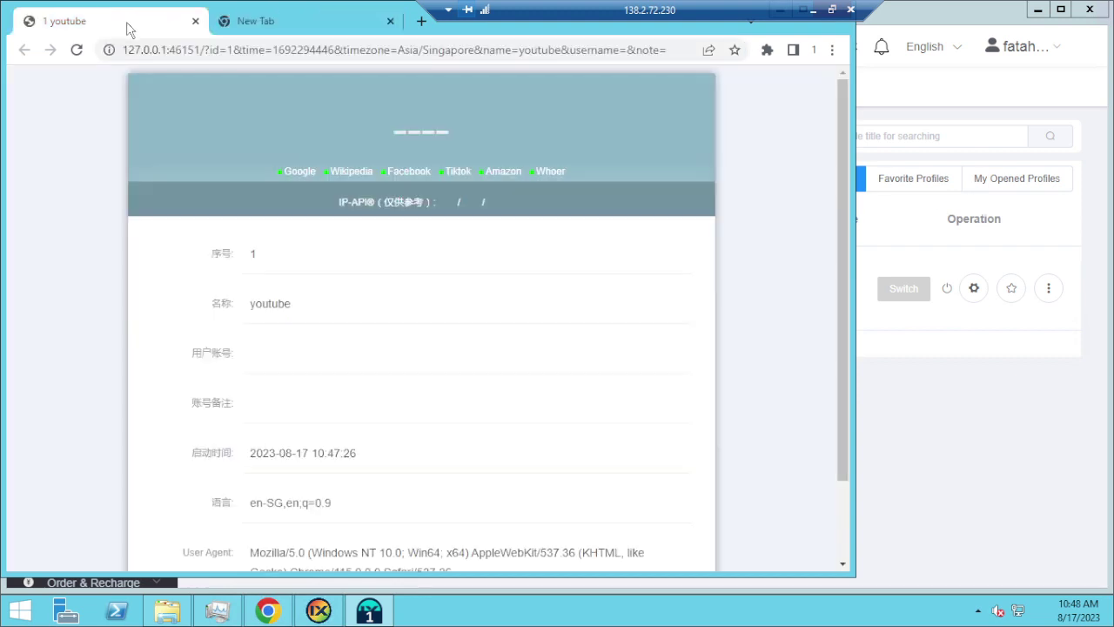
{"action": "left_click", "coordinate": [306, 177]}
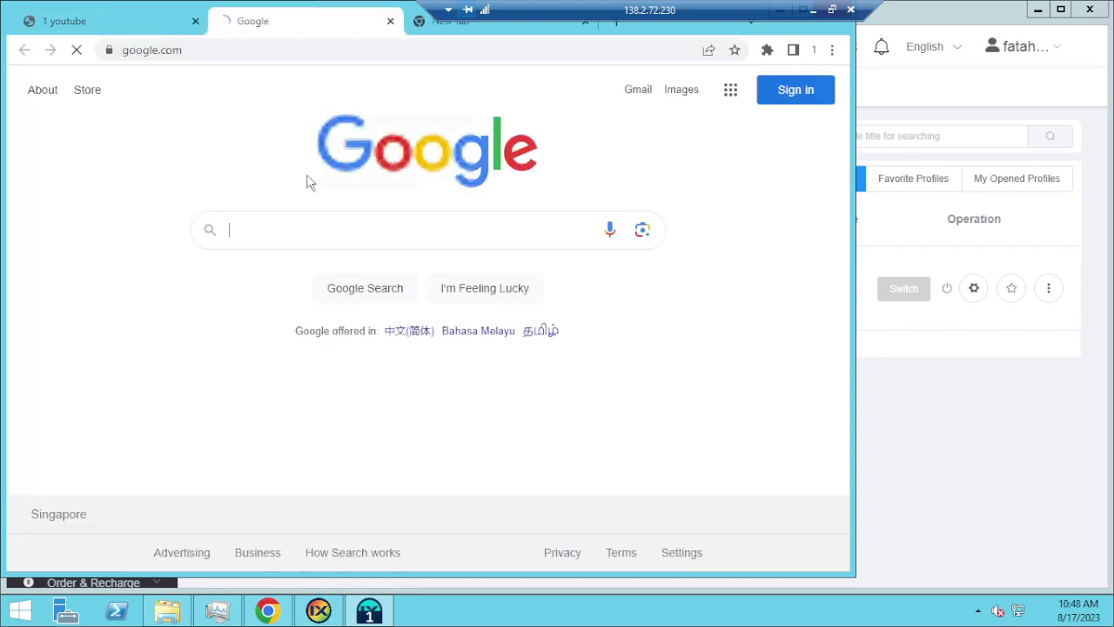
{"action": "left_click", "coordinate": [805, 102]}
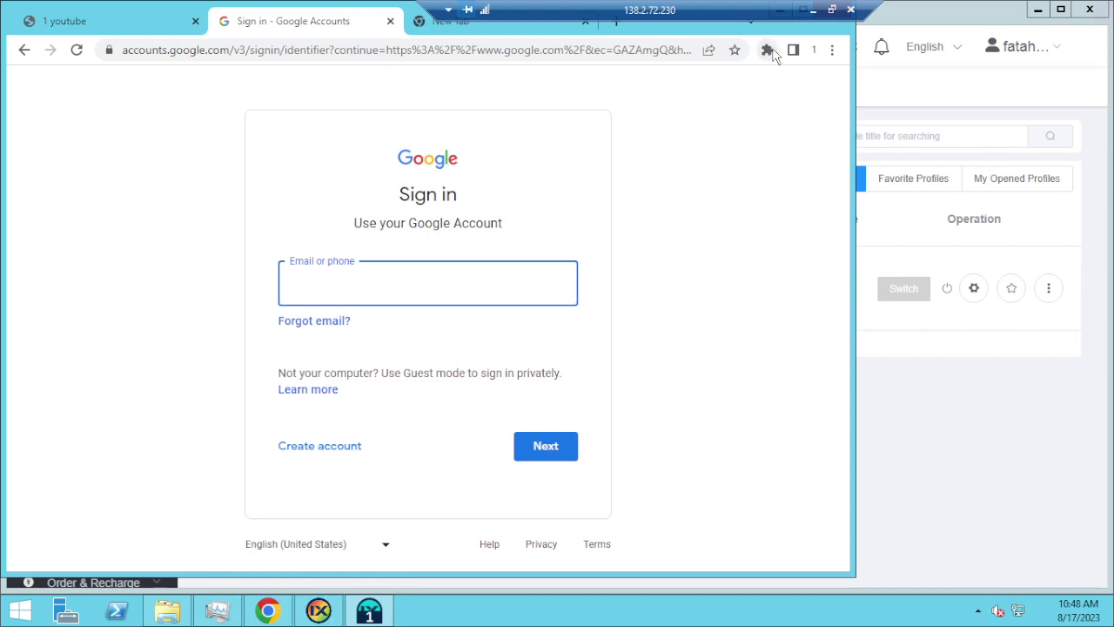
Step: Close and relaunch the youtube profile, and bring up the main settings overview of its Improve YouTube! extension
{"action": "left_click", "coordinate": [831, 11]}
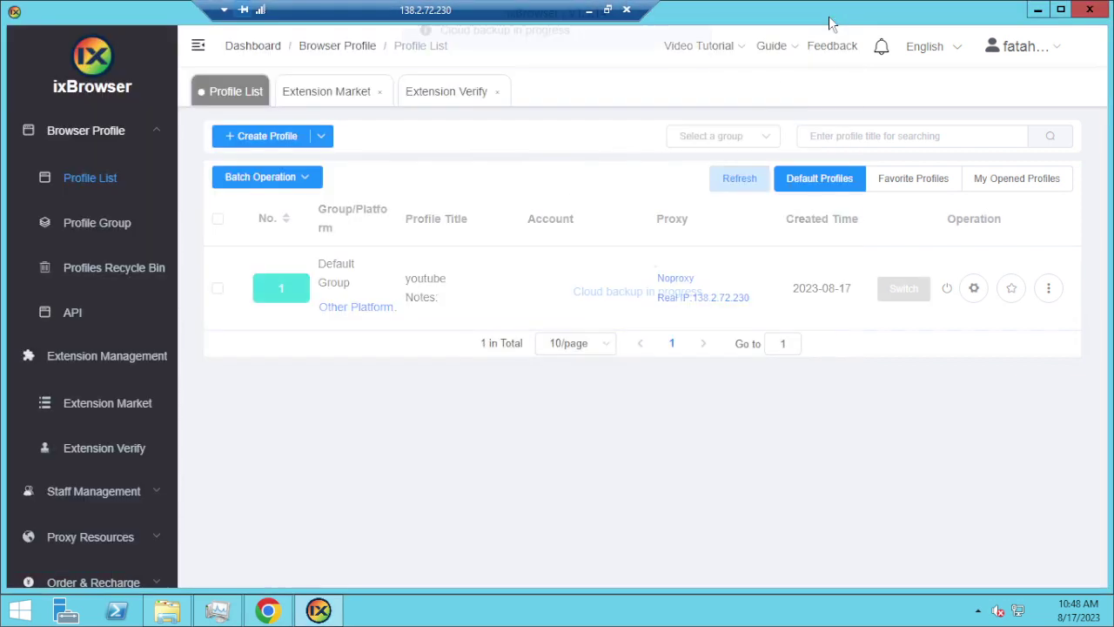
{"action": "left_click", "coordinate": [896, 295]}
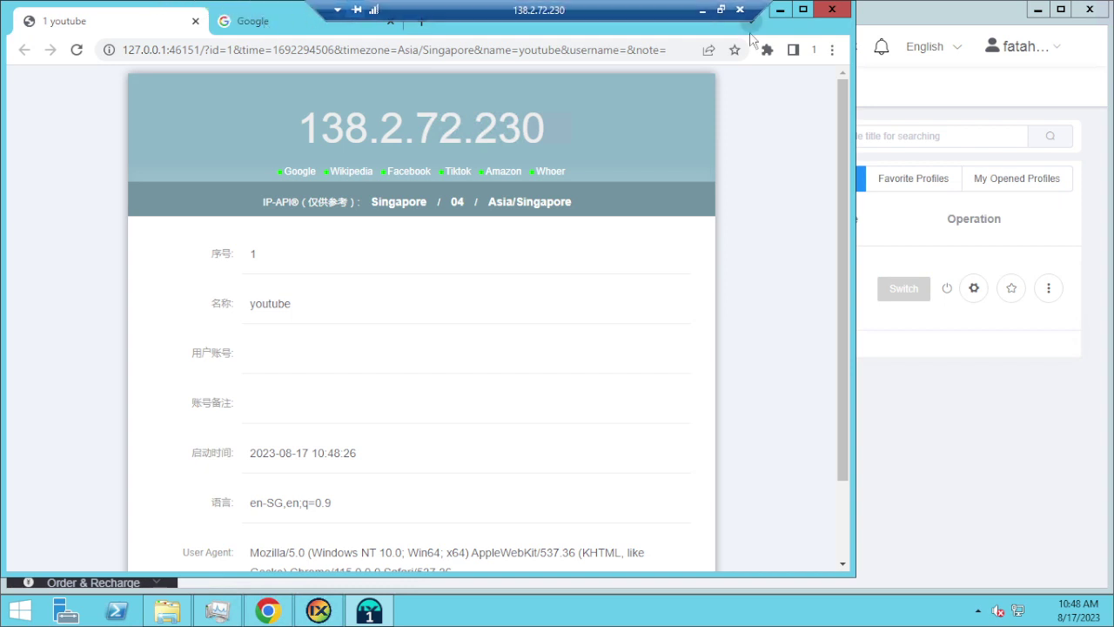
{"action": "left_click", "coordinate": [767, 49]}
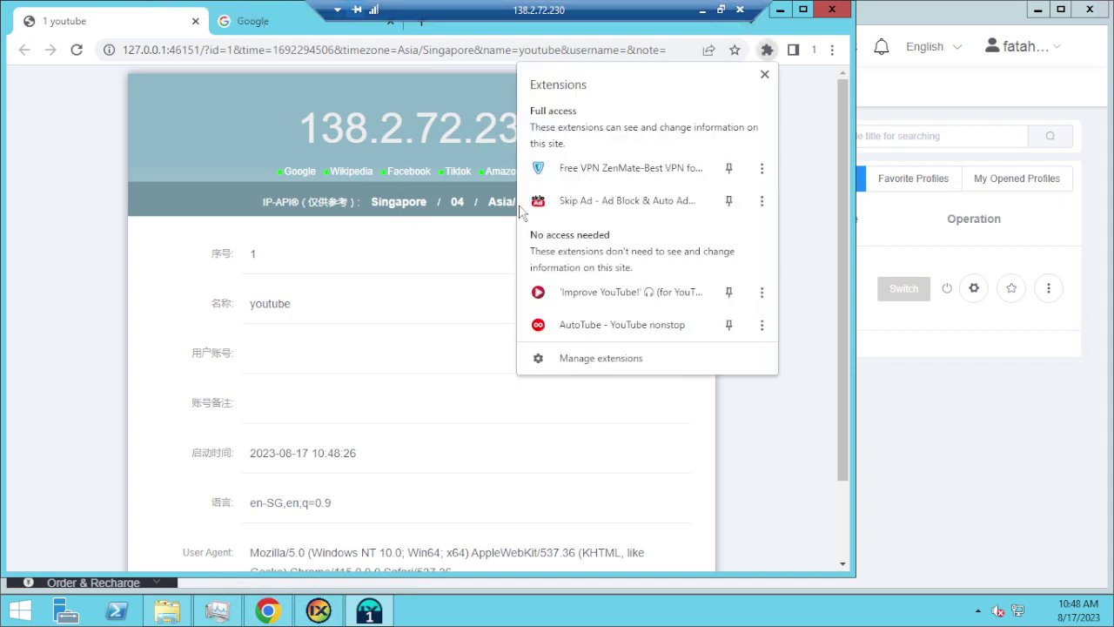
{"action": "left_click", "coordinate": [606, 302]}
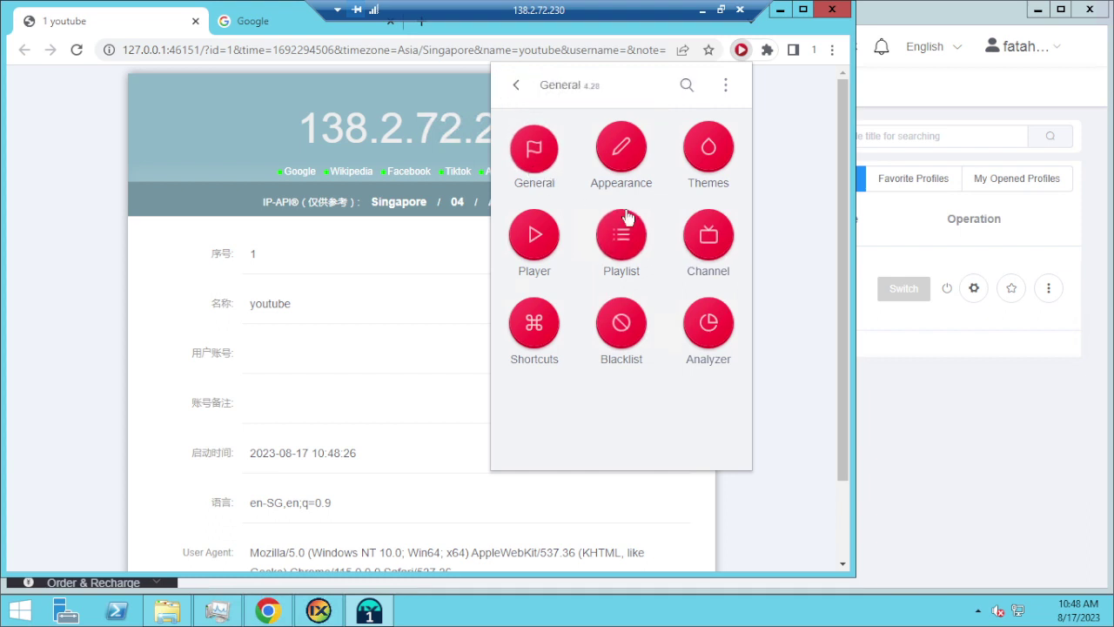
{"action": "left_click", "coordinate": [515, 84]}
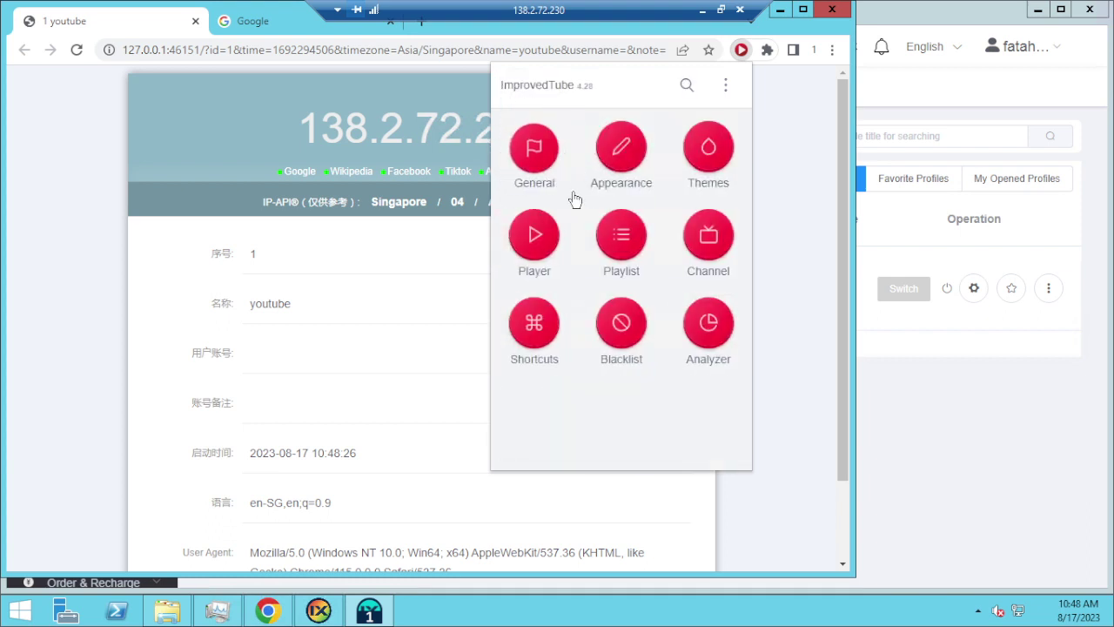
Step: Turn on Forced volume in the extension's Player settings and set the volume to 0
{"action": "left_click", "coordinate": [548, 236]}
{"action": "left_click", "coordinate": [582, 352]}
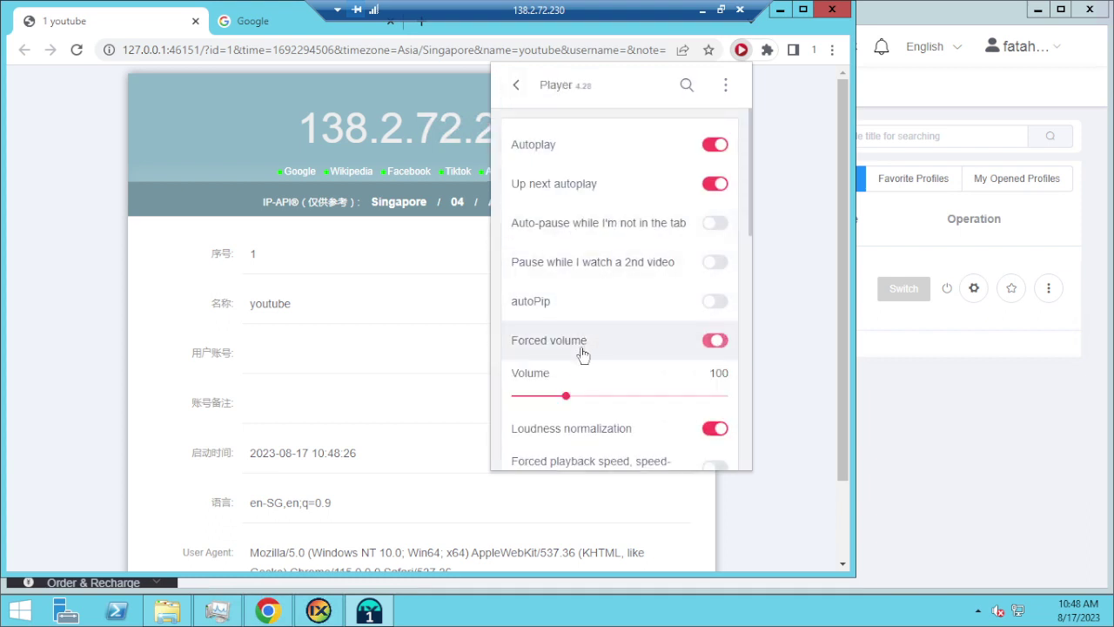
{"action": "left_click_drag", "start_coordinate": [566, 396], "coordinate": [535, 396]}
Step: Set the player quality to 144p, enable "Avoid HDR, keep SDR", and close the extension's settings
{"action": "scroll", "coordinate": [579, 370], "scroll_direction": "down", "scroll_amount": 2}
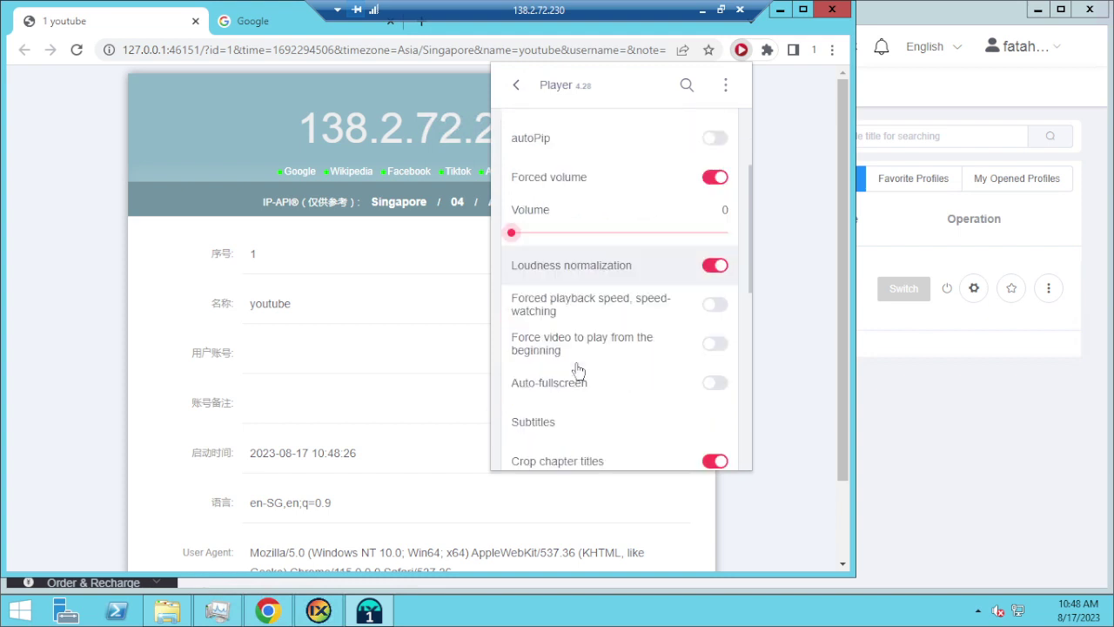
{"action": "scroll", "coordinate": [583, 382], "scroll_direction": "down", "scroll_amount": 2}
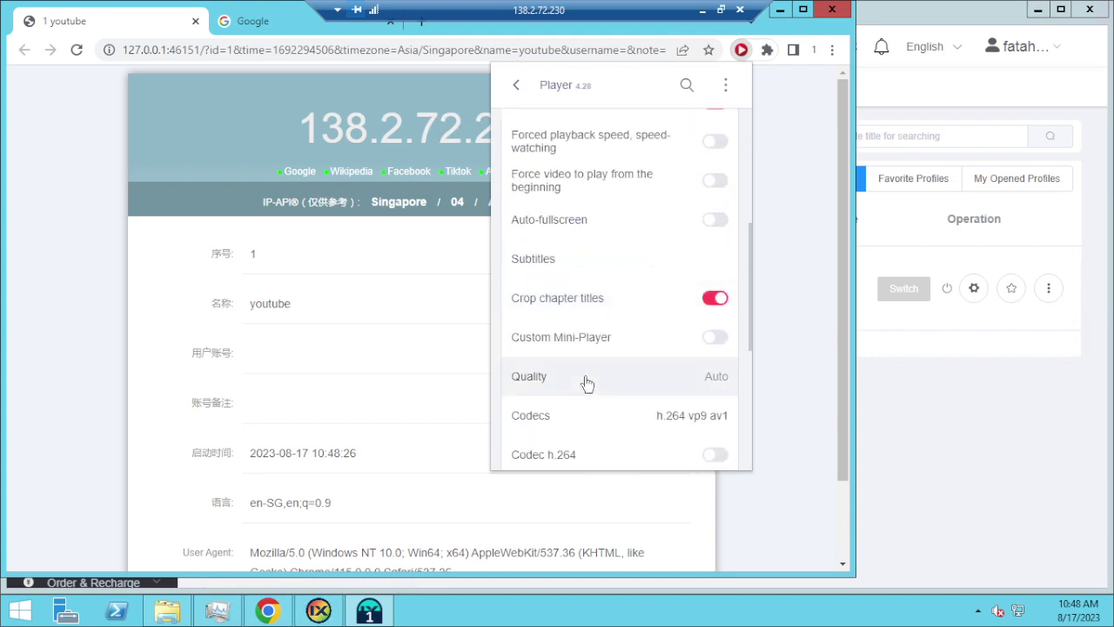
{"action": "left_click", "coordinate": [585, 383]}
{"action": "left_click", "coordinate": [587, 417]}
{"action": "scroll", "coordinate": [607, 379], "scroll_direction": "down", "scroll_amount": 1}
{"action": "scroll", "coordinate": [607, 379], "scroll_direction": "down", "scroll_amount": 2}
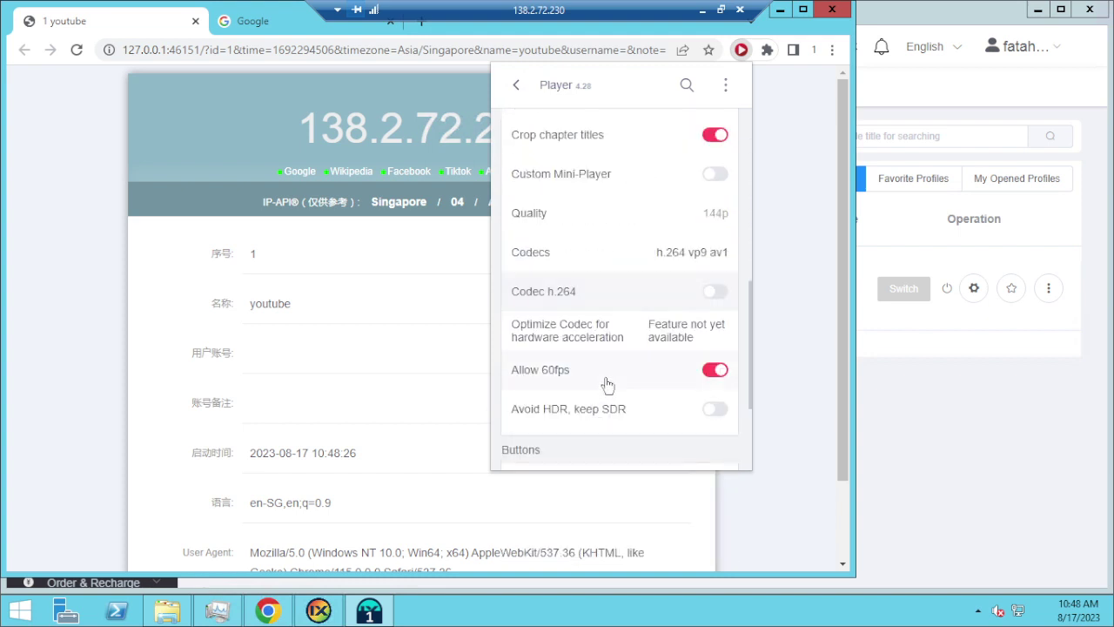
{"action": "left_click", "coordinate": [607, 338]}
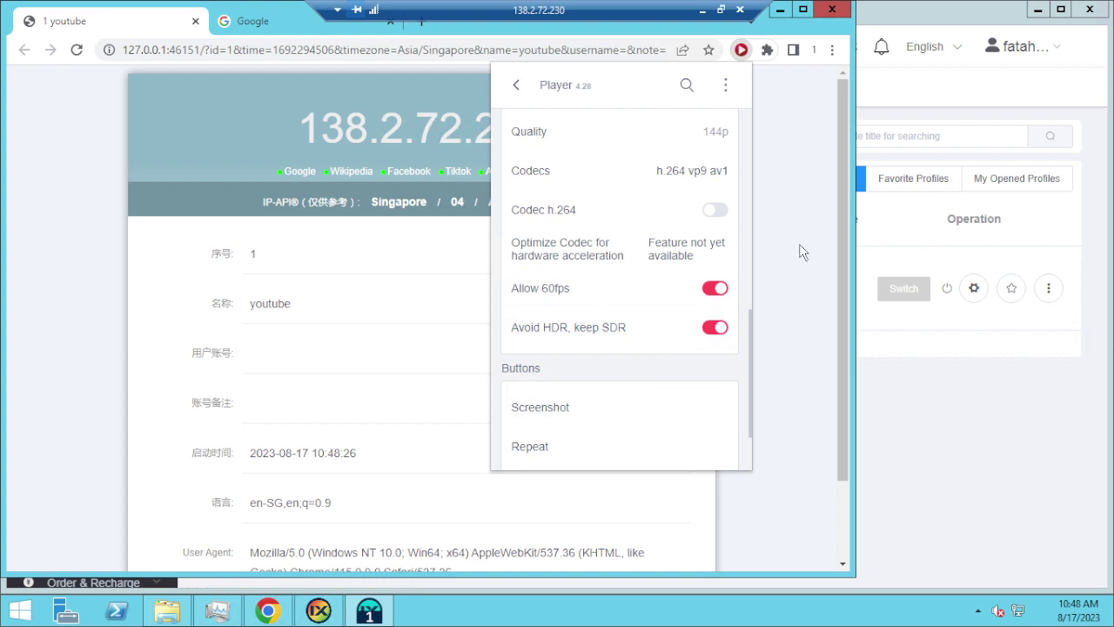
{"action": "left_click", "coordinate": [771, 154]}
{"action": "left_click", "coordinate": [767, 49]}
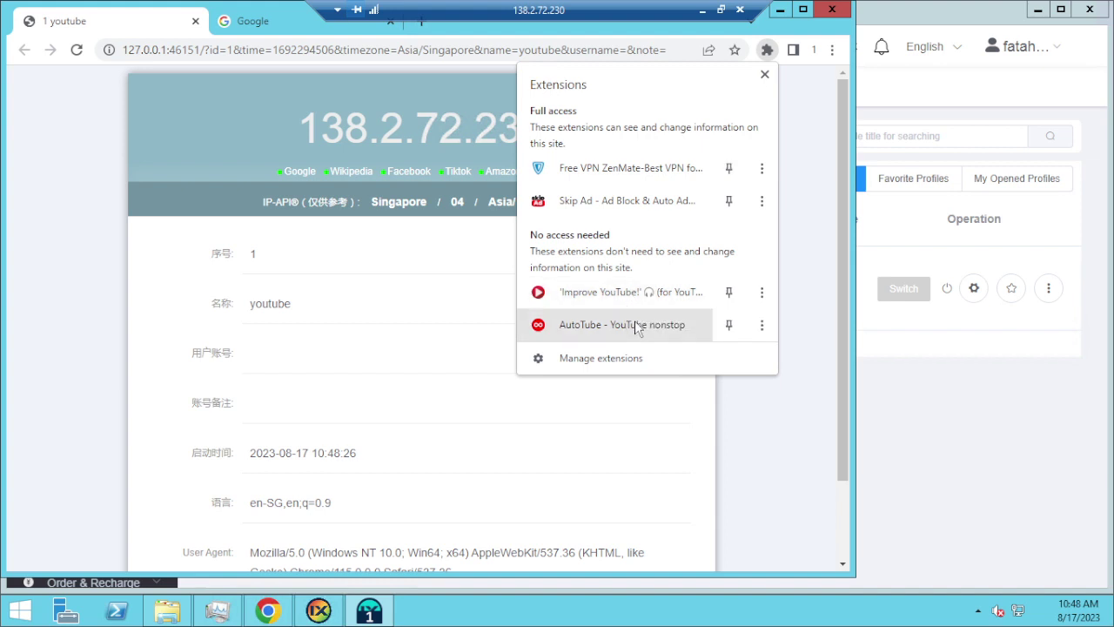
{"action": "left_click", "coordinate": [623, 215]}
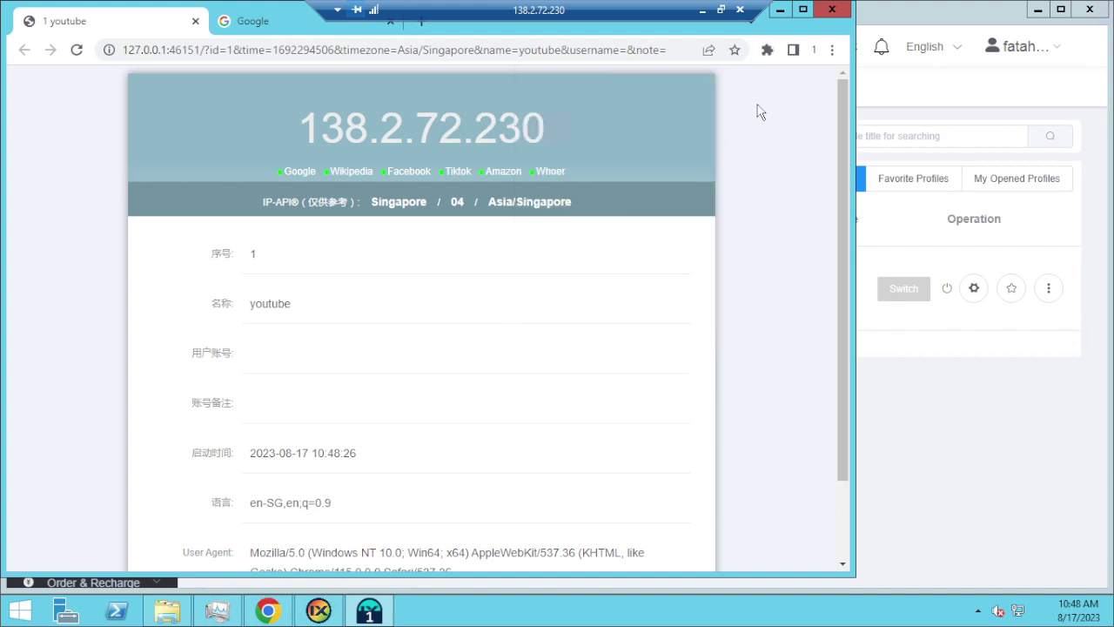
{"action": "left_click_drag", "start_coordinate": [841, 143], "coordinate": [233, 33]}
Step: Close the profile's start page, search Google for "pixelscan" and open pixelscan.net
{"action": "left_click", "coordinate": [194, 22]}
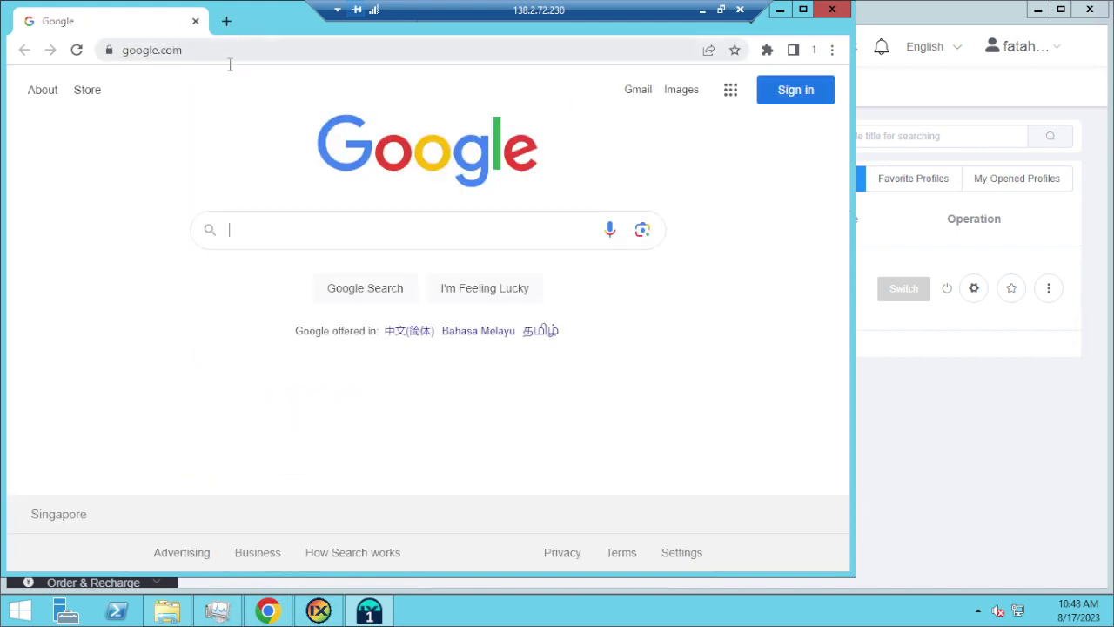
{"action": "type", "text": "pi"}
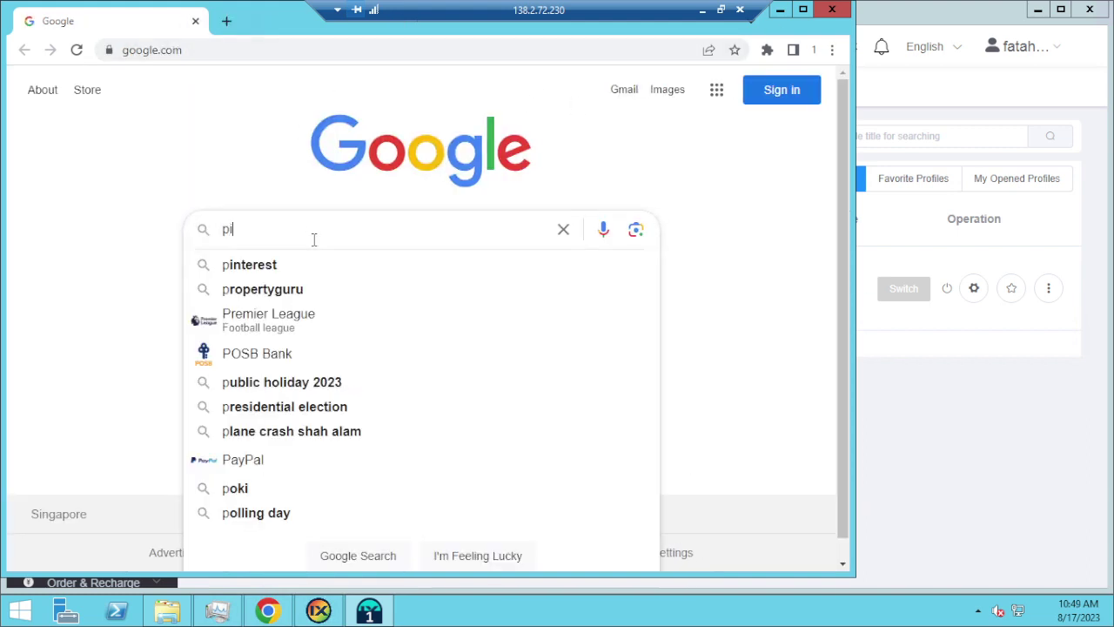
{"action": "type", "text": "xelscan"}
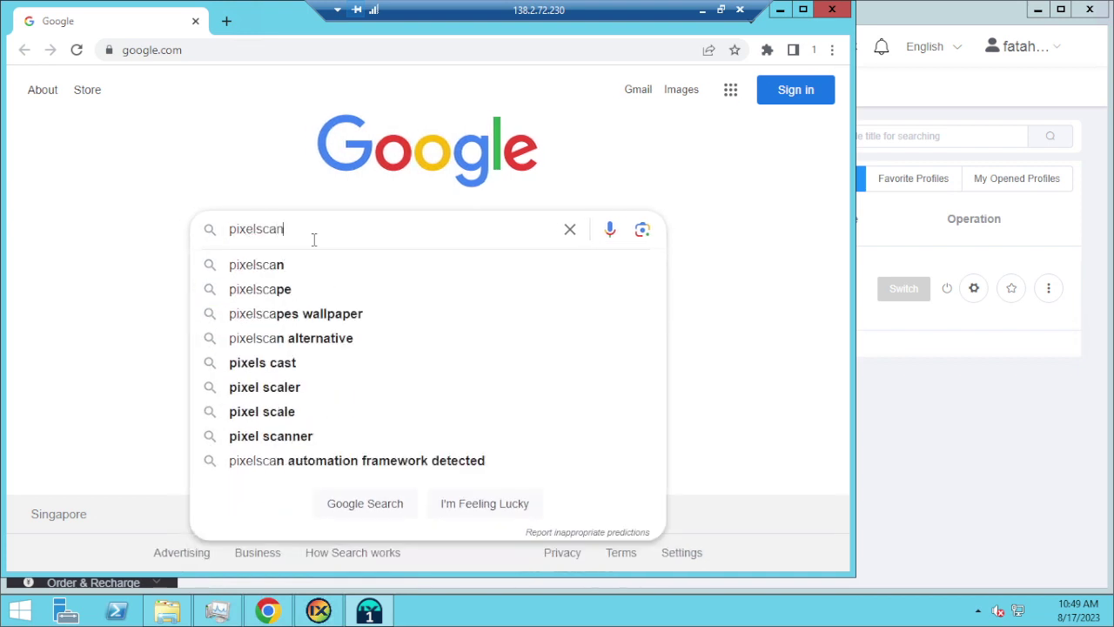
{"action": "key", "text": "Return"}
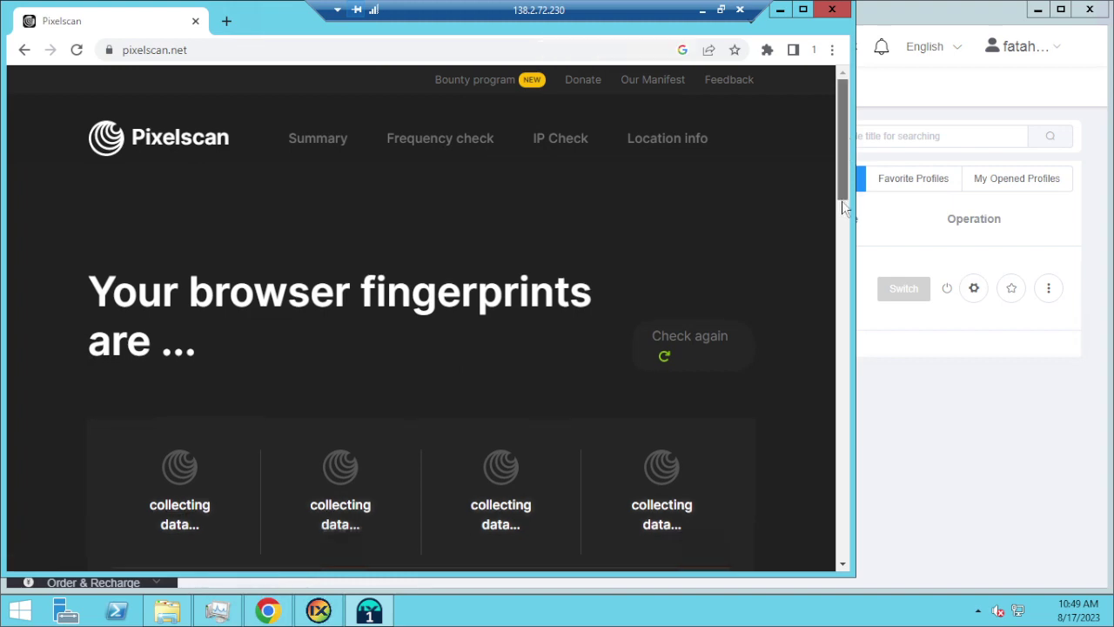
Step: Examine Pixelscan's browser fingerprint report, including the location, proxy, masking and automation checks
{"action": "scroll", "coordinate": [843, 135], "scroll_direction": "down", "scroll_amount": 4}
{"action": "scroll", "coordinate": [841, 87], "scroll_direction": "up", "scroll_amount": 4}
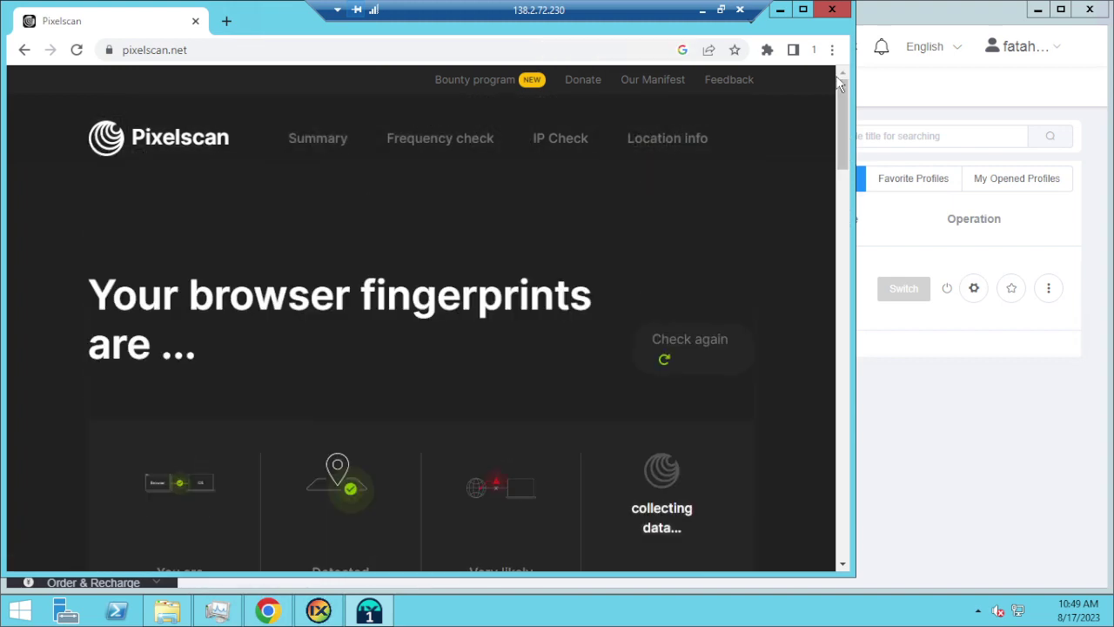
{"action": "scroll", "coordinate": [841, 183], "scroll_direction": "down", "scroll_amount": 3}
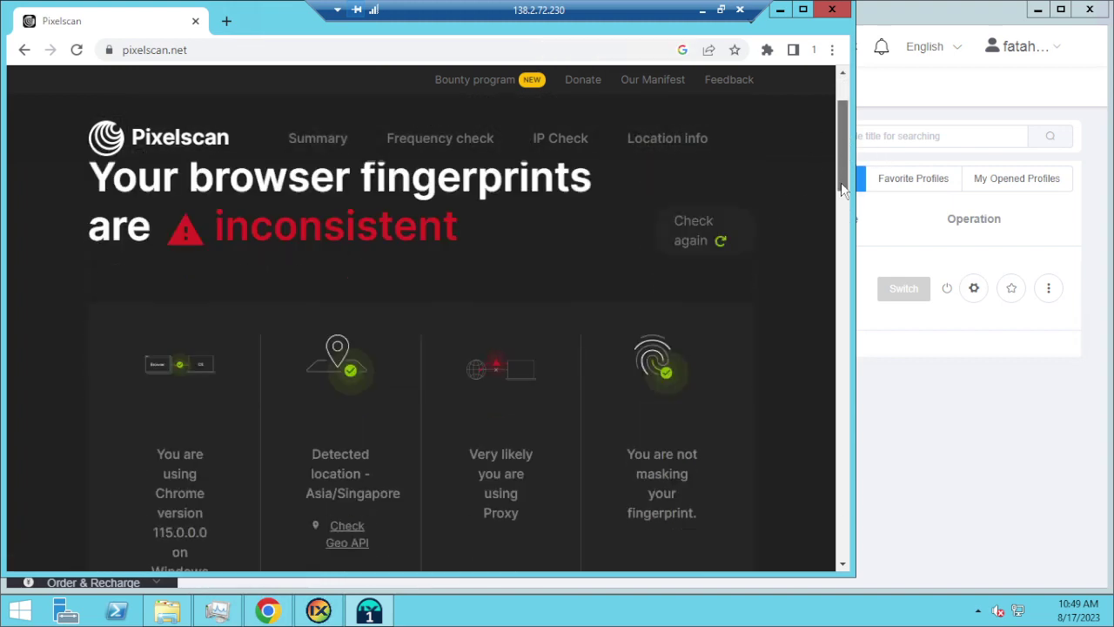
{"action": "left_click_drag", "start_coordinate": [498, 261], "coordinate": [835, 191]}
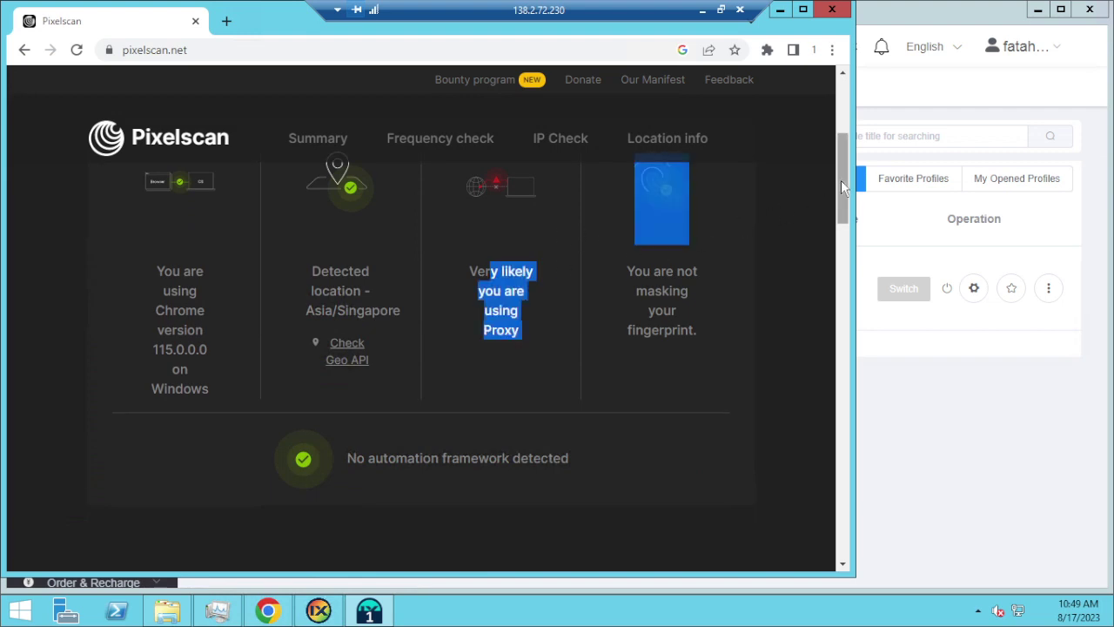
{"action": "scroll", "coordinate": [766, 191], "scroll_direction": "up", "scroll_amount": 3}
Step: Dismiss the quick tour in the ZenMate VPN extension and close the CyberGhost offer page
{"action": "left_click", "coordinate": [767, 50]}
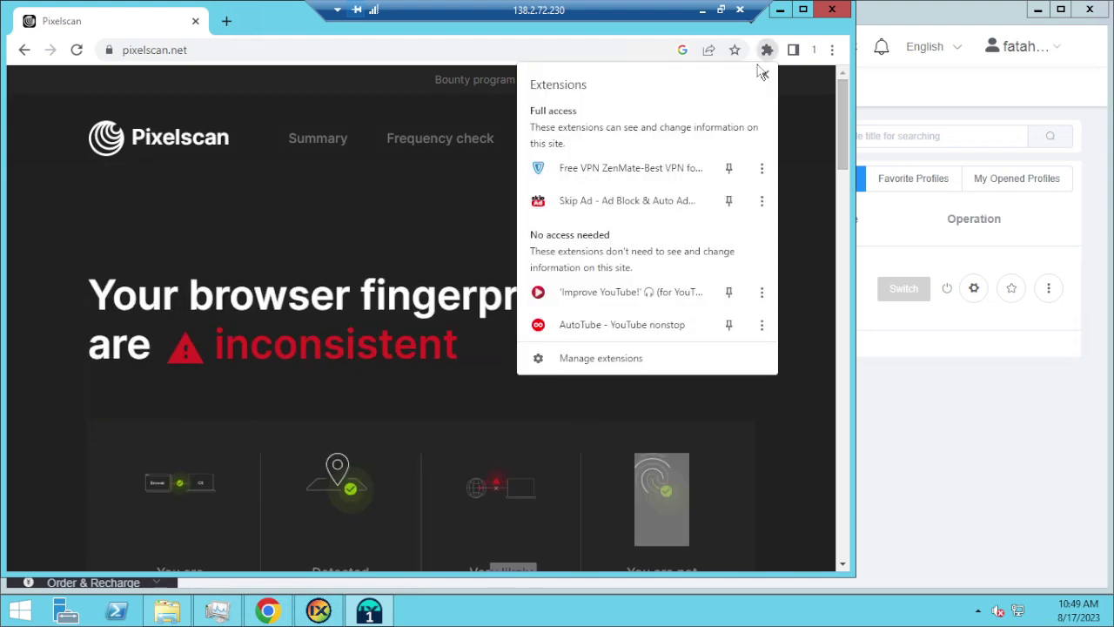
{"action": "left_click", "coordinate": [613, 178]}
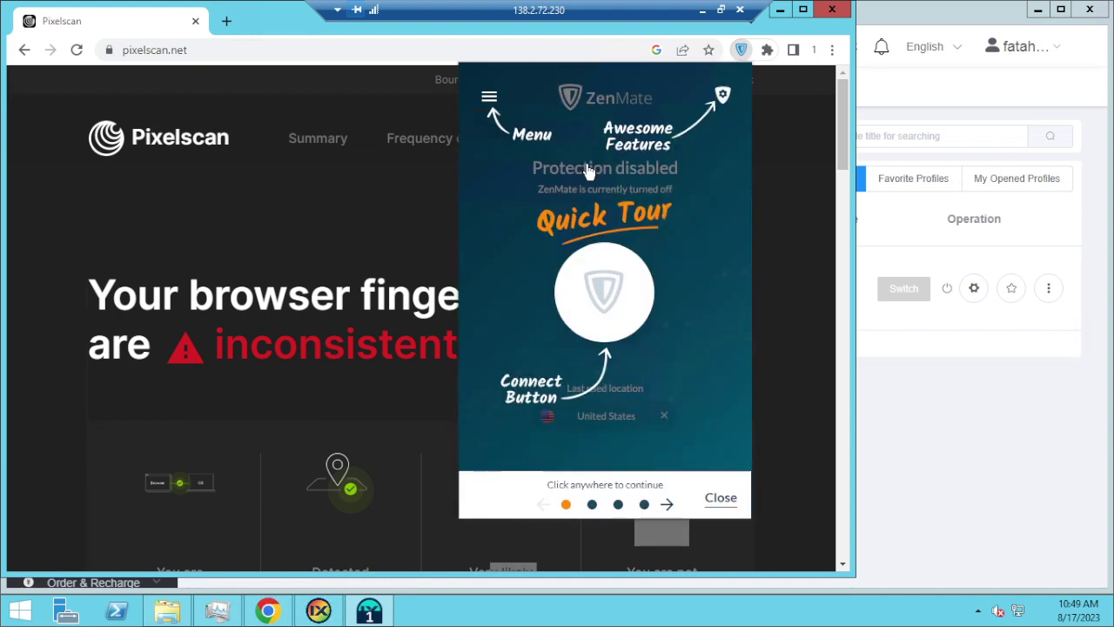
{"action": "left_click", "coordinate": [721, 498]}
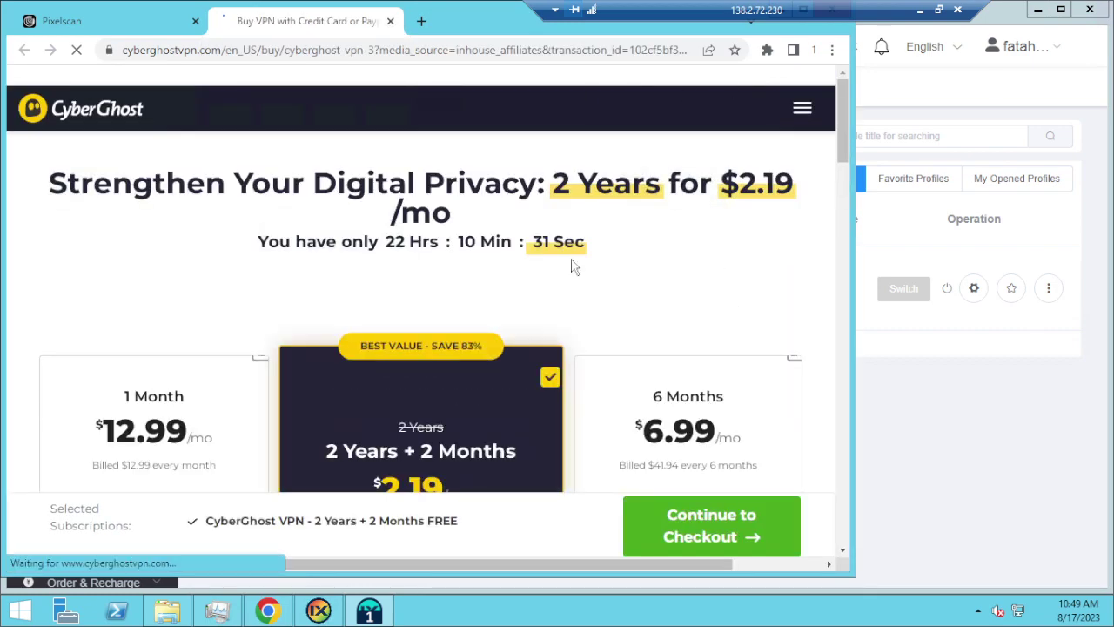
{"action": "left_click", "coordinate": [390, 21]}
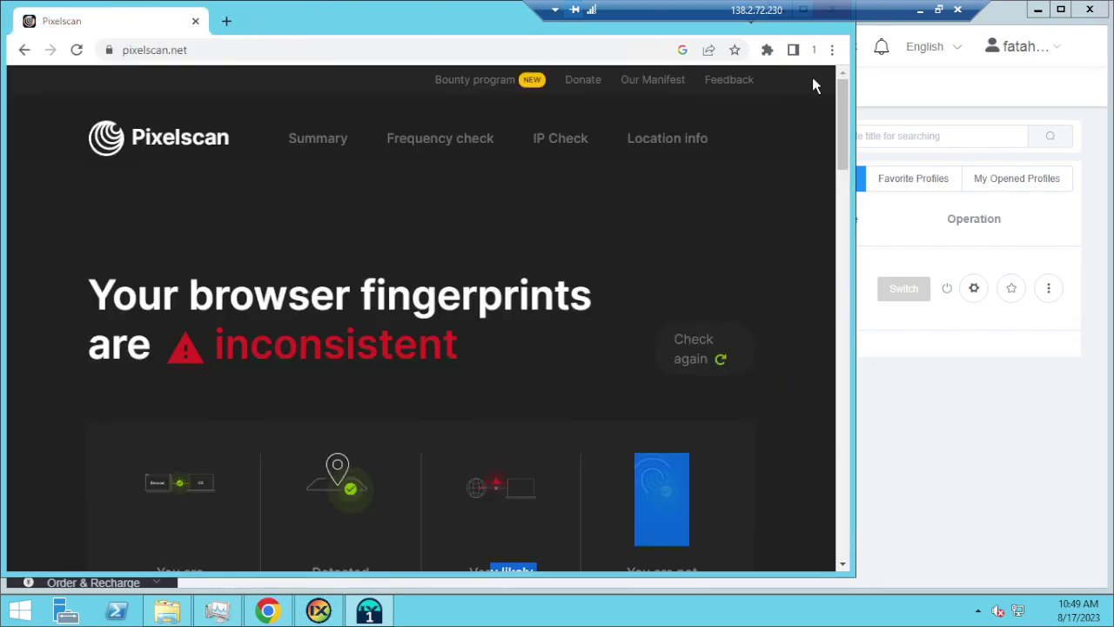
Step: Change the ZenMate VPN location to Singapore and connect to it
{"action": "left_click", "coordinate": [766, 50]}
{"action": "left_click", "coordinate": [655, 165]}
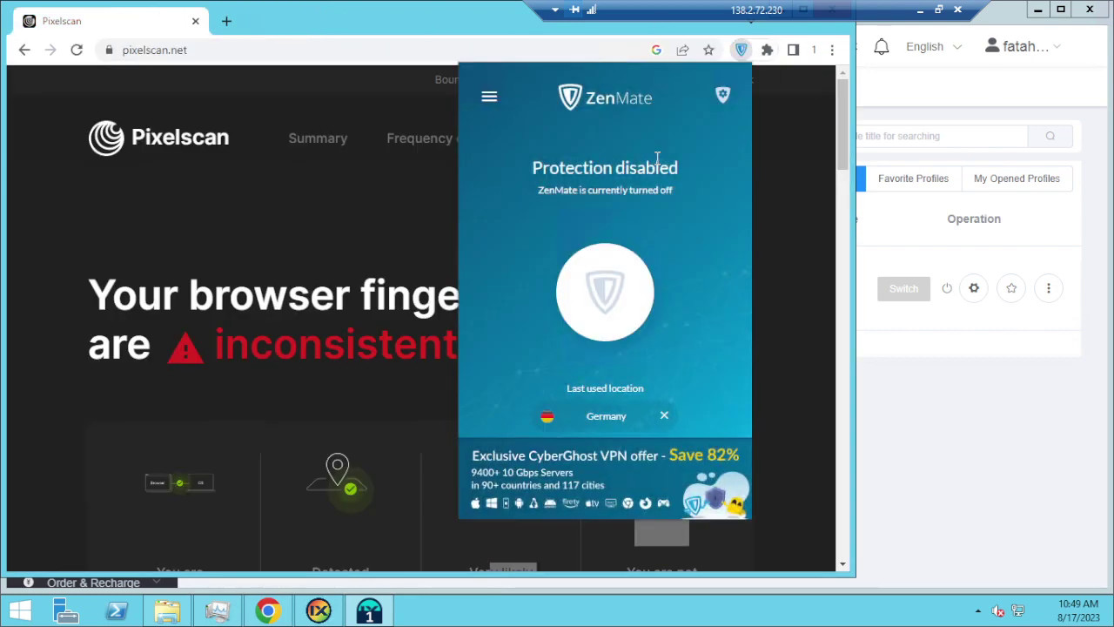
{"action": "left_click", "coordinate": [607, 416]}
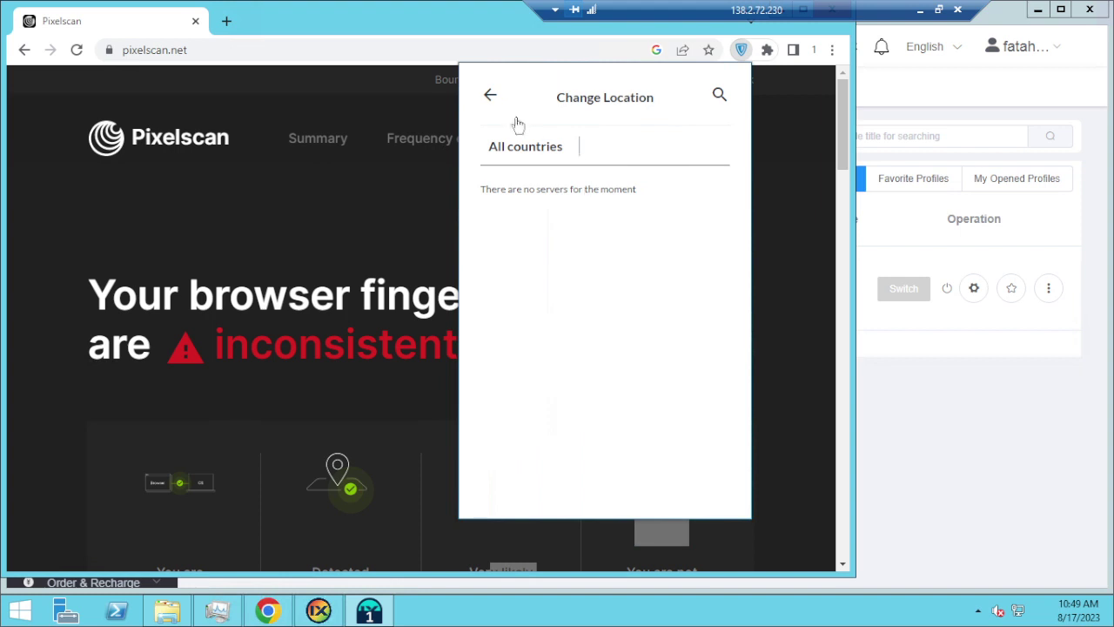
{"action": "left_click", "coordinate": [489, 96]}
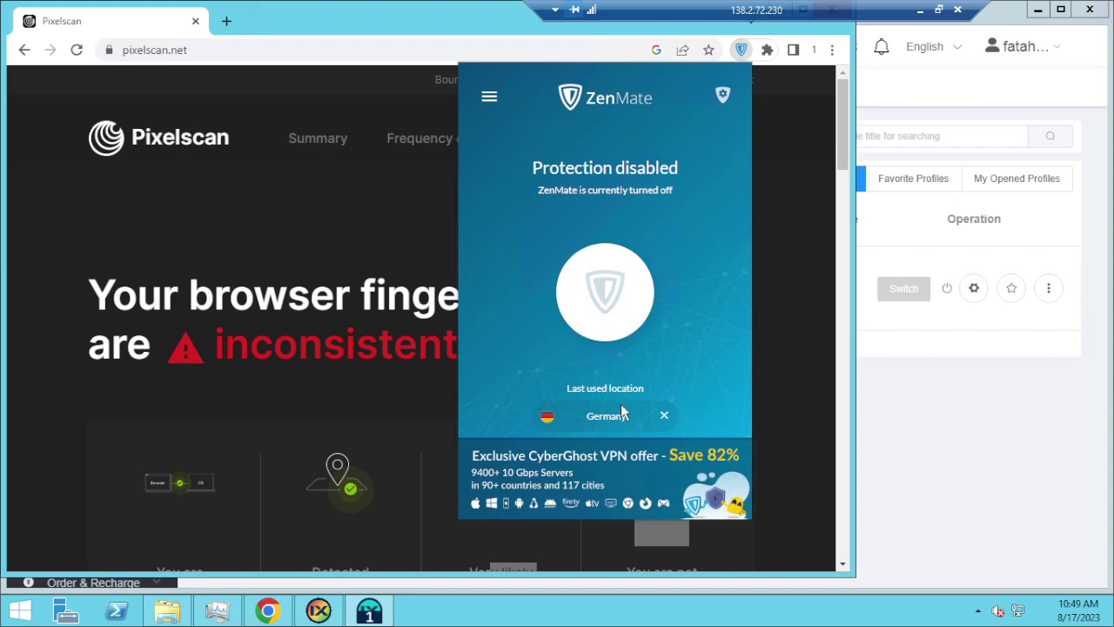
{"action": "left_click", "coordinate": [609, 417]}
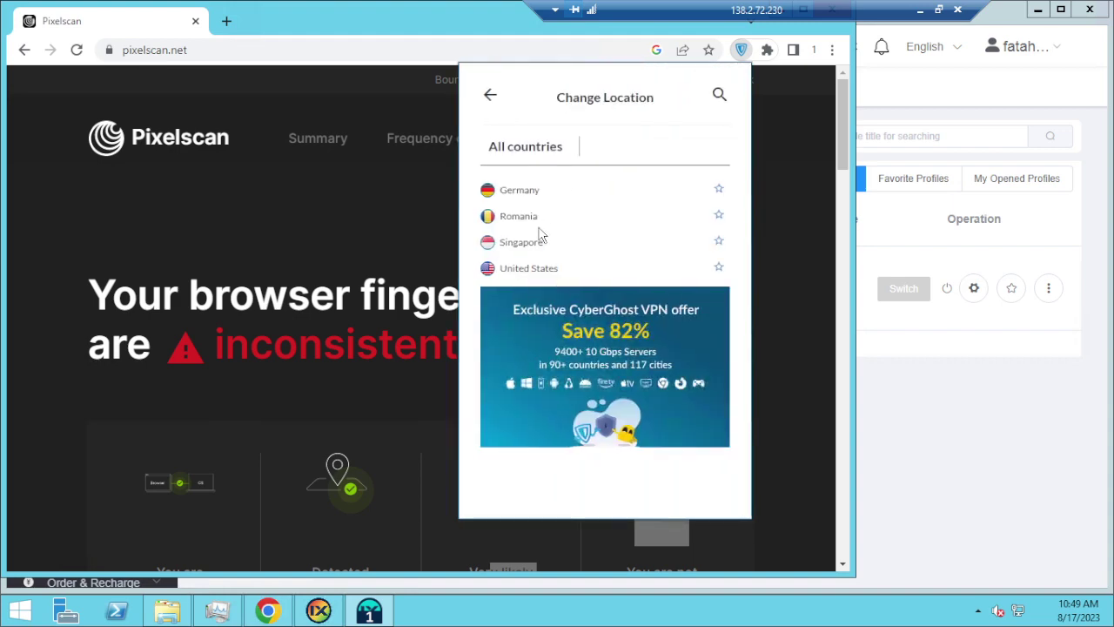
{"action": "left_click", "coordinate": [520, 243]}
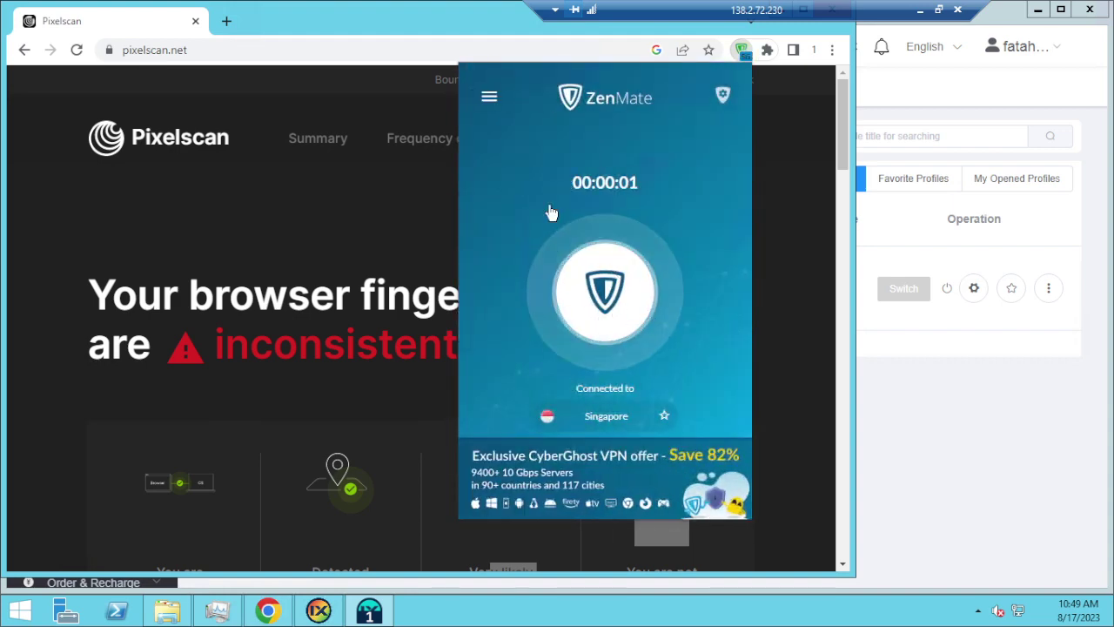
Step: Search Google for "whoer" in a new browser tab
{"action": "left_click", "coordinate": [226, 21]}
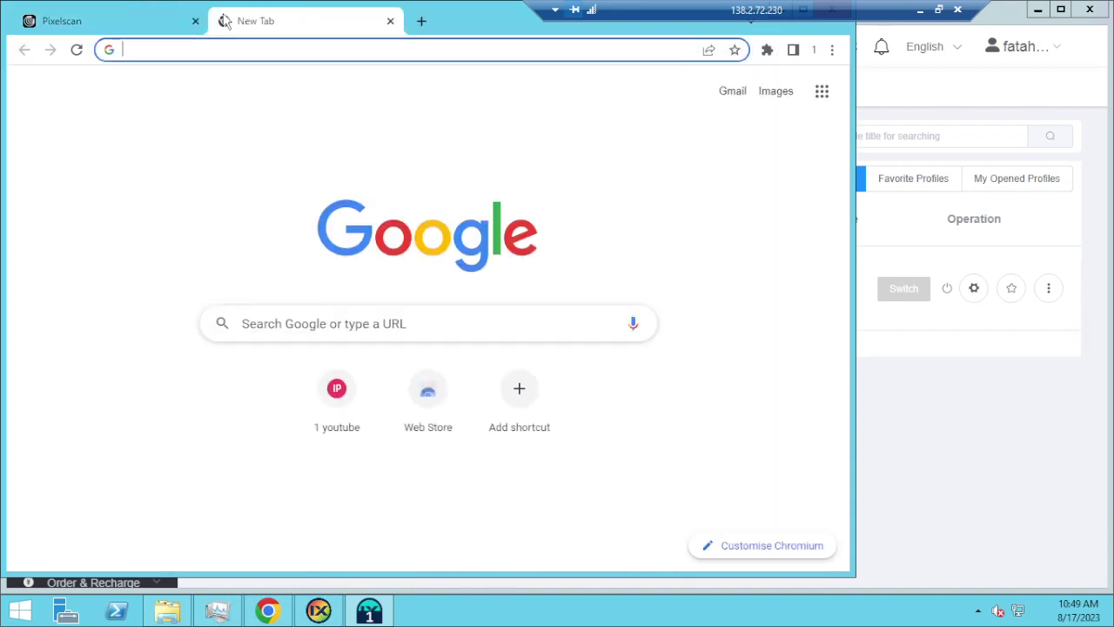
{"action": "type", "text": "whoer"}
{"action": "key", "text": "Return"}
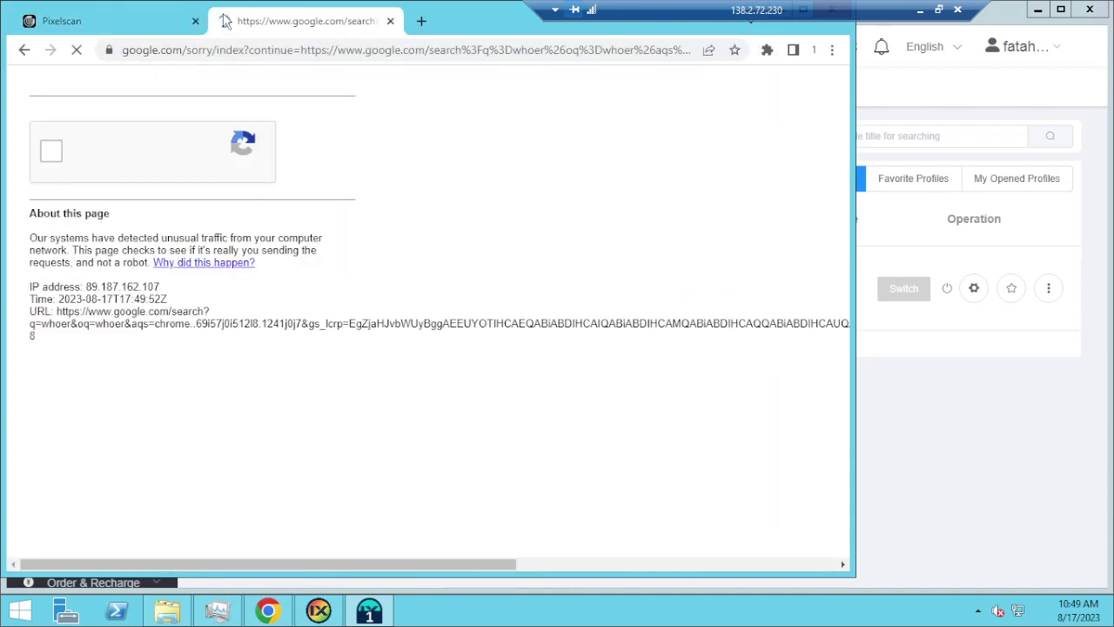
Step: Start Google's reCAPTCHA check and submit the squares with motorcycles in the house image
{"action": "left_click", "coordinate": [54, 155]}
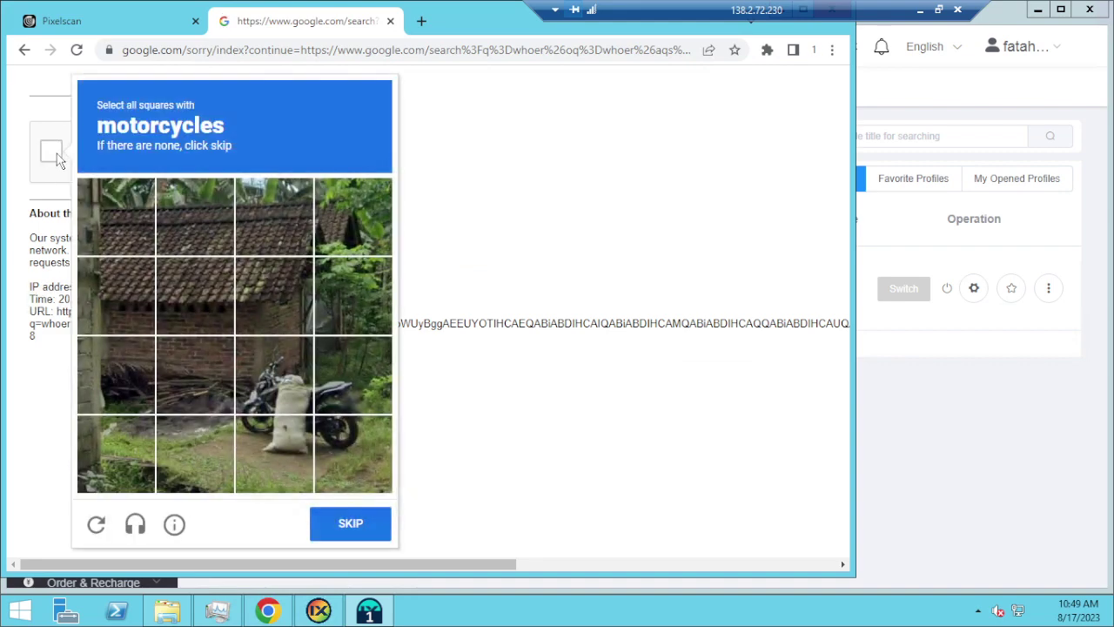
{"action": "left_click", "coordinate": [303, 385]}
{"action": "left_click", "coordinate": [340, 373]}
{"action": "left_click", "coordinate": [348, 461]}
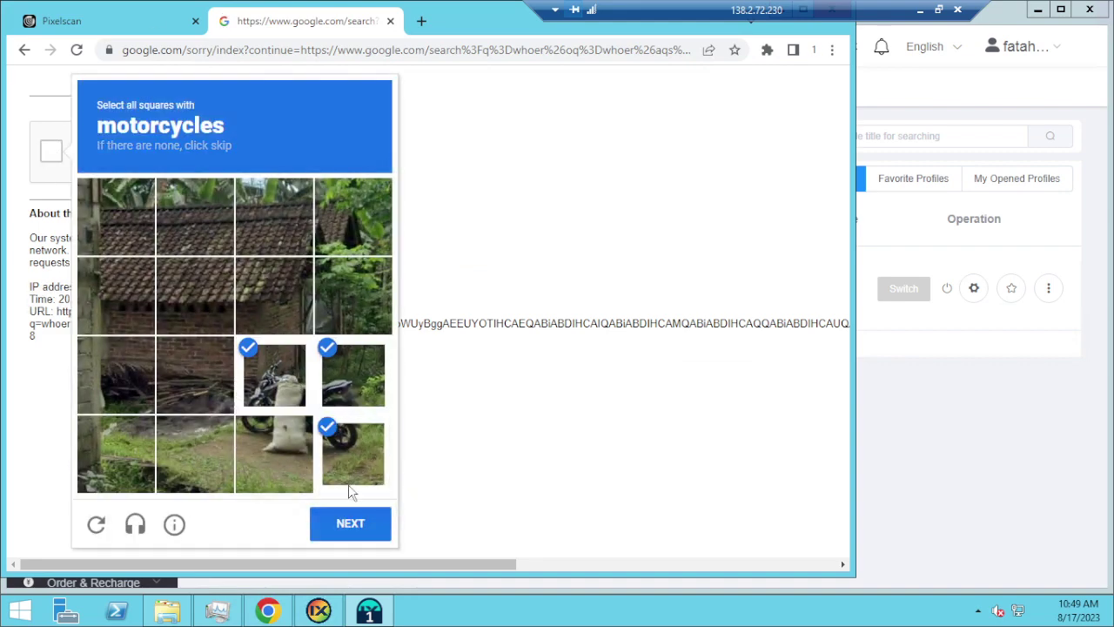
{"action": "left_click", "coordinate": [274, 452]}
{"action": "left_click", "coordinate": [374, 528]}
Step: Try to pass the reCAPTCHA by selecting the motorcycle squares in the street image and verifying
{"action": "left_click", "coordinate": [213, 378]}
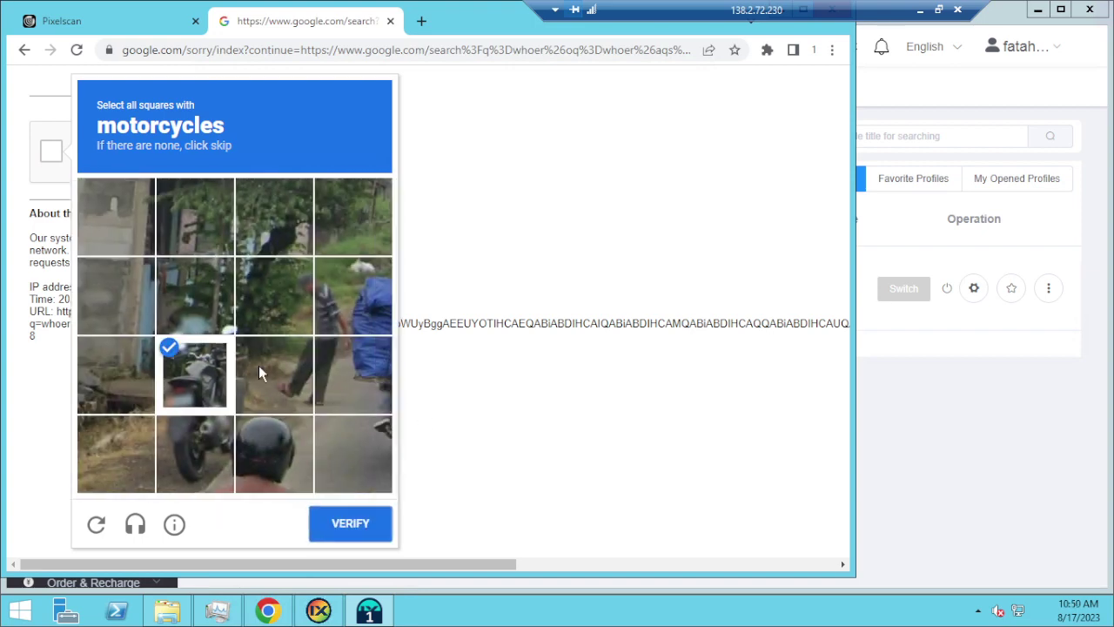
{"action": "left_click", "coordinate": [259, 366]}
{"action": "left_click", "coordinate": [200, 452]}
{"action": "left_click", "coordinate": [257, 363]}
{"action": "left_click", "coordinate": [195, 296]}
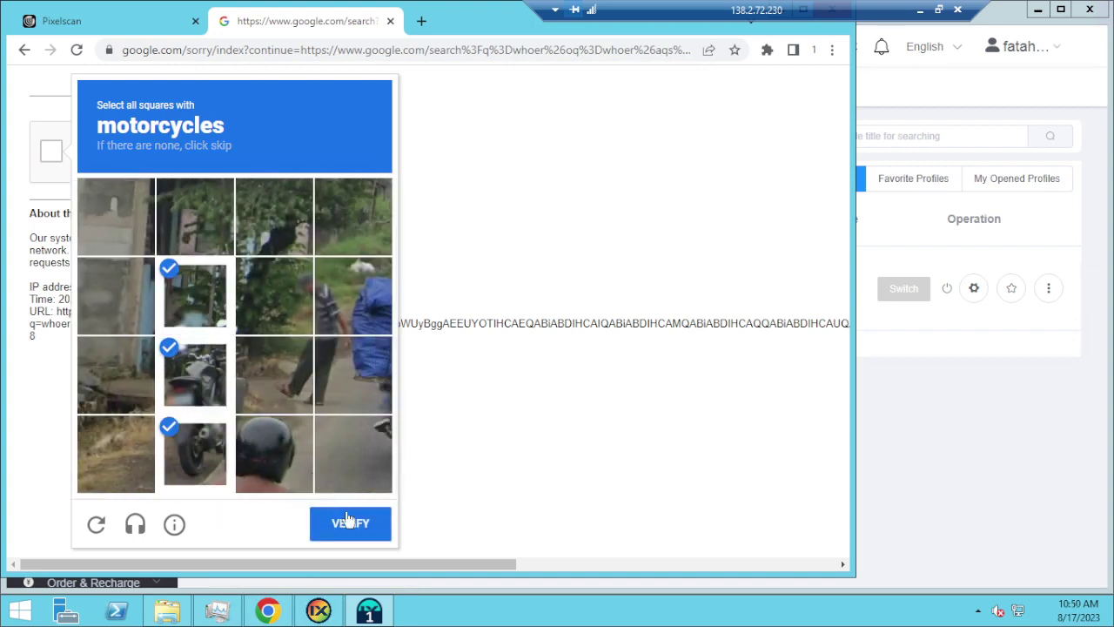
{"action": "left_click", "coordinate": [348, 522]}
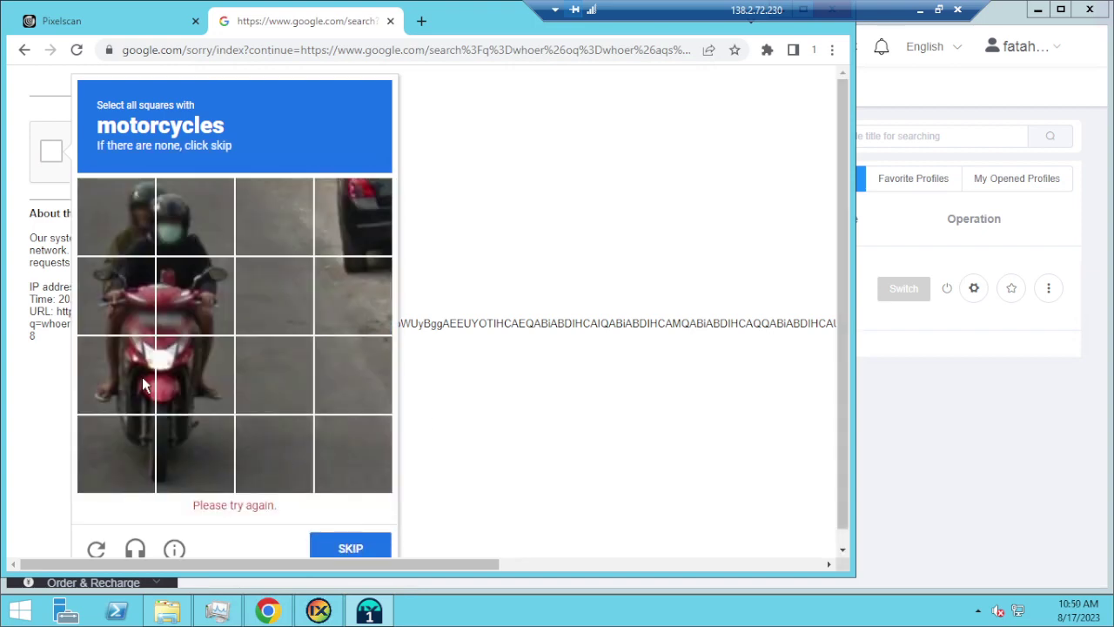
Step: Select the six squares covering the red motorcycle in the new reCAPTCHA image and submit them
{"action": "left_click", "coordinate": [142, 377]}
{"action": "left_click", "coordinate": [180, 348]}
{"action": "left_click", "coordinate": [196, 295]}
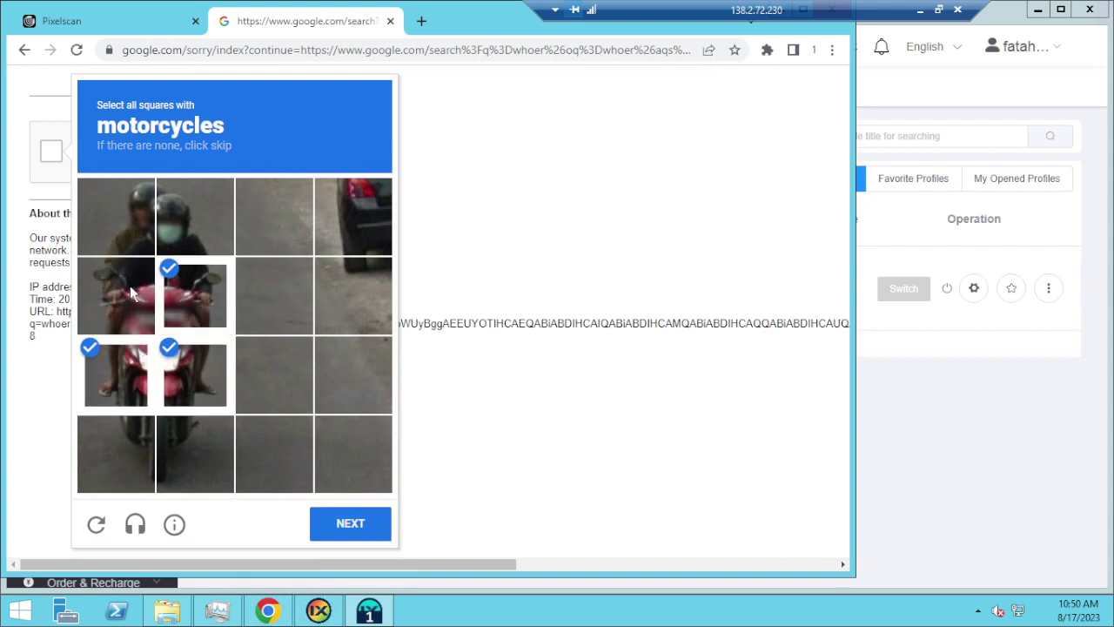
{"action": "left_click", "coordinate": [130, 294]}
{"action": "left_click", "coordinate": [131, 459]}
{"action": "left_click", "coordinate": [195, 454]}
{"action": "left_click", "coordinate": [340, 520]}
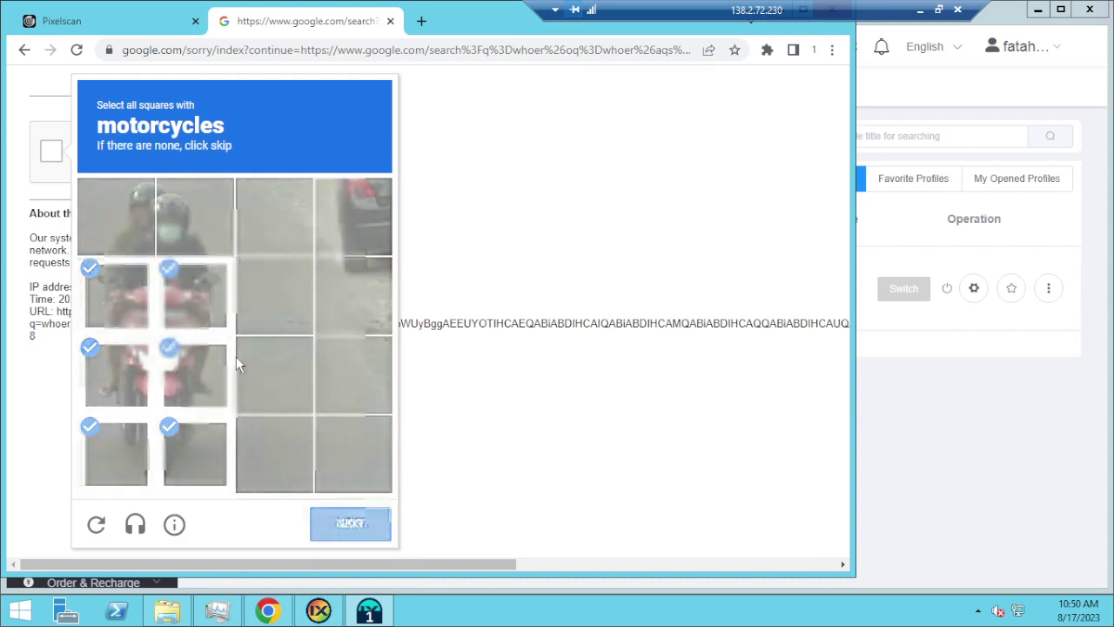
Step: Select the eight squares covering the dark motorcycle in the reCAPTCHA image and verify the answer
{"action": "left_click", "coordinate": [330, 296]}
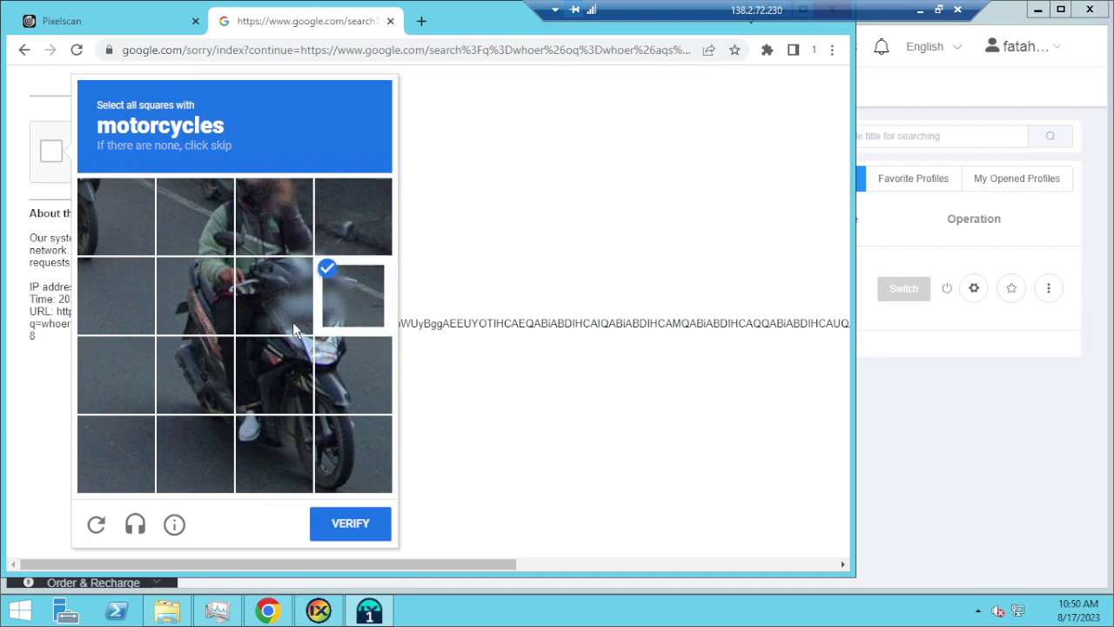
{"action": "left_click", "coordinate": [293, 322]}
{"action": "left_click", "coordinate": [196, 301]}
{"action": "left_click", "coordinate": [202, 375]}
{"action": "left_click", "coordinate": [270, 397]}
{"action": "left_click", "coordinate": [331, 389]}
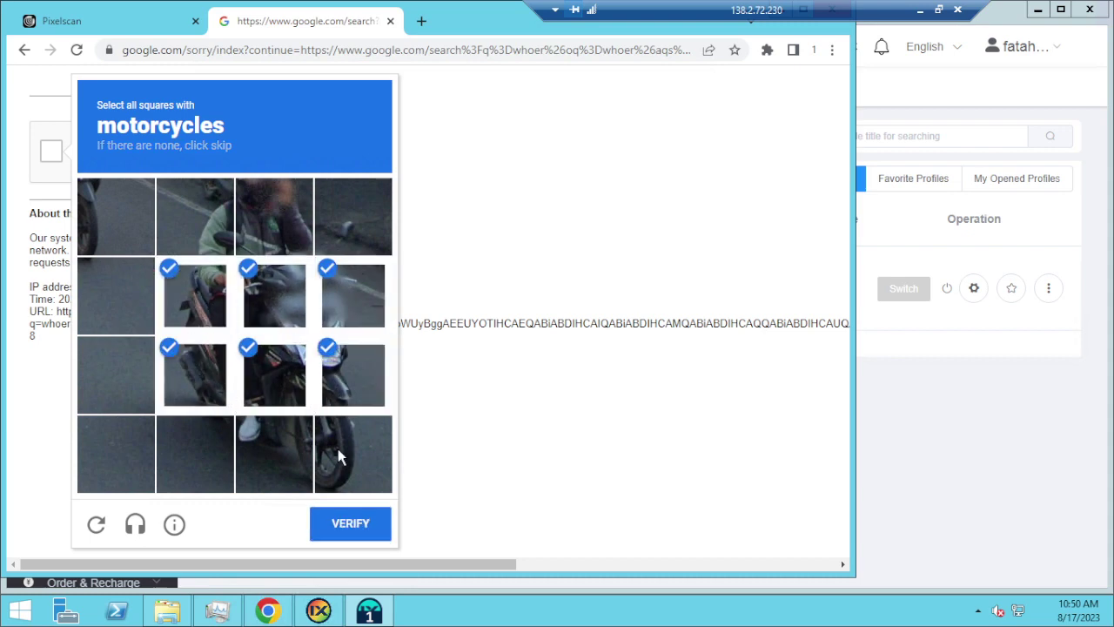
{"action": "left_click", "coordinate": [338, 452]}
{"action": "left_click", "coordinate": [295, 458]}
{"action": "left_click", "coordinate": [352, 524]}
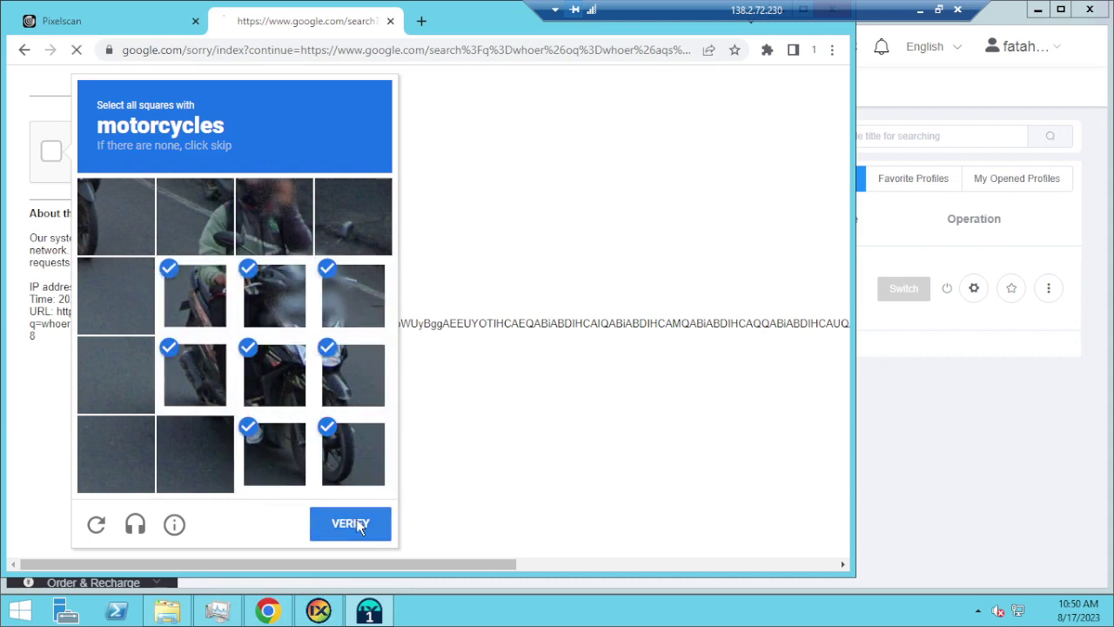
Step: Open whoer.net from the search results and examine its disguise rating details, including the open proxy ports remark
{"action": "left_click", "coordinate": [54, 272]}
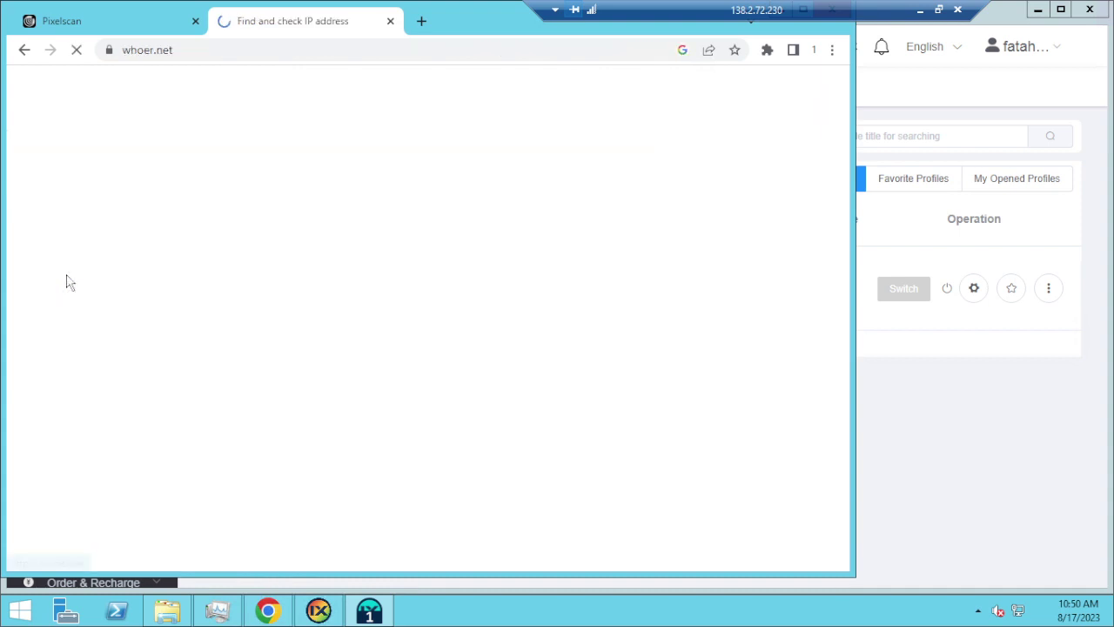
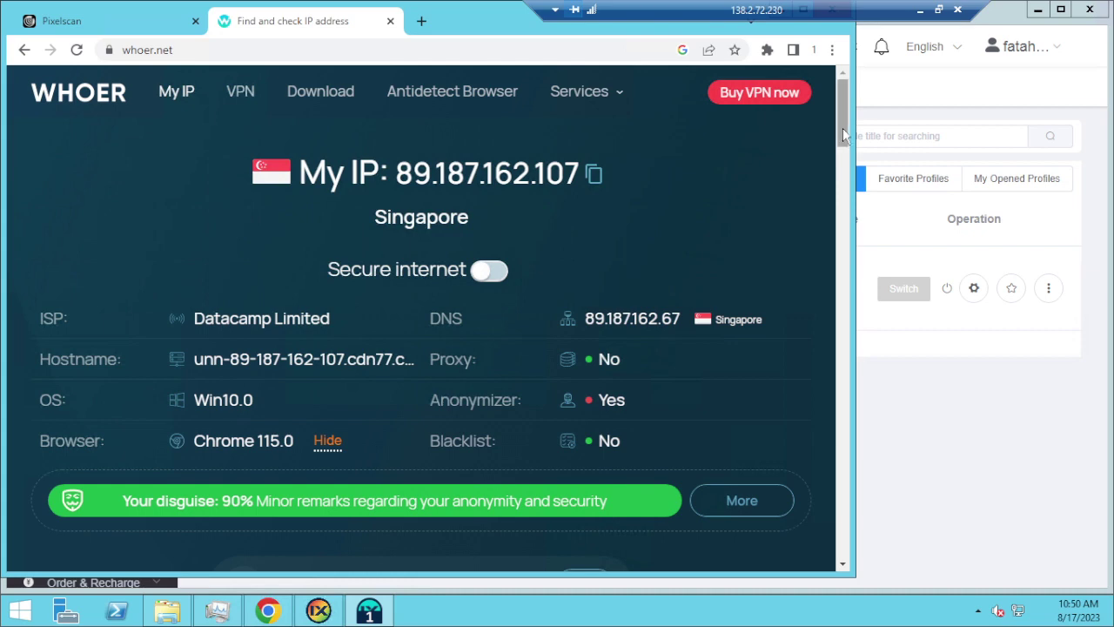
{"action": "scroll", "coordinate": [797, 166], "scroll_direction": "down", "scroll_amount": 3}
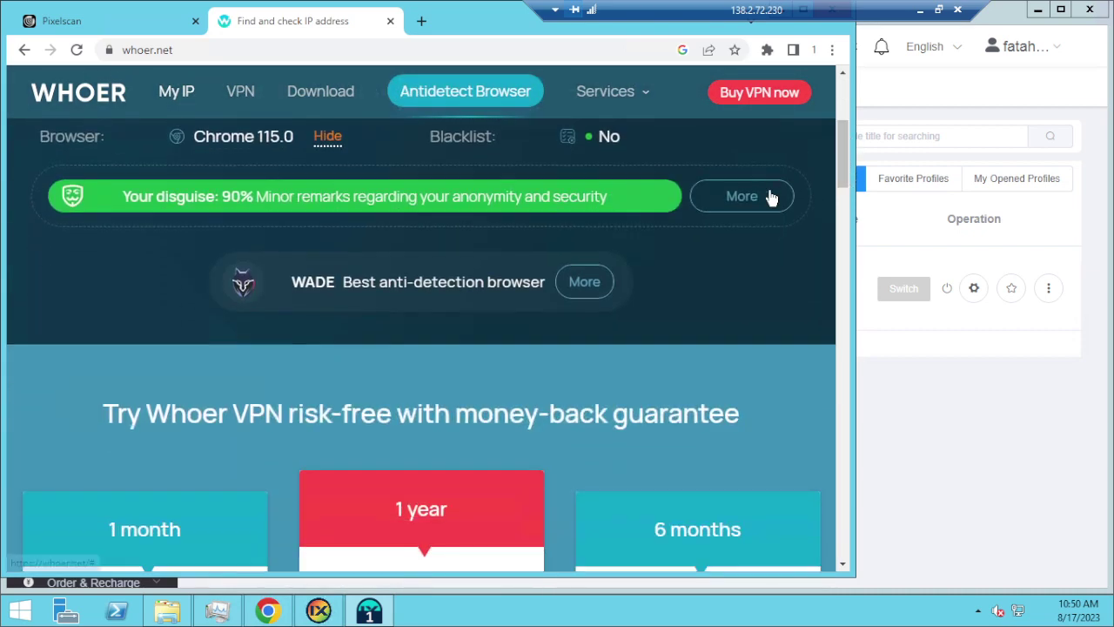
{"action": "left_click", "coordinate": [772, 196]}
{"action": "scroll", "coordinate": [814, 187], "scroll_direction": "down", "scroll_amount": 2}
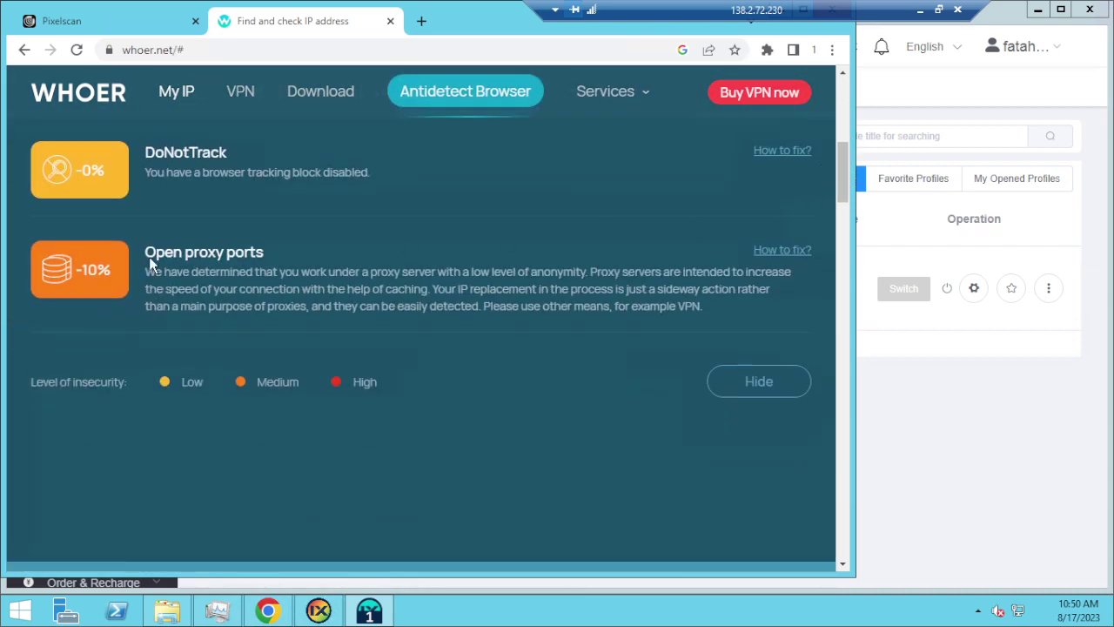
{"action": "left_click_drag", "start_coordinate": [155, 255], "coordinate": [525, 261]}
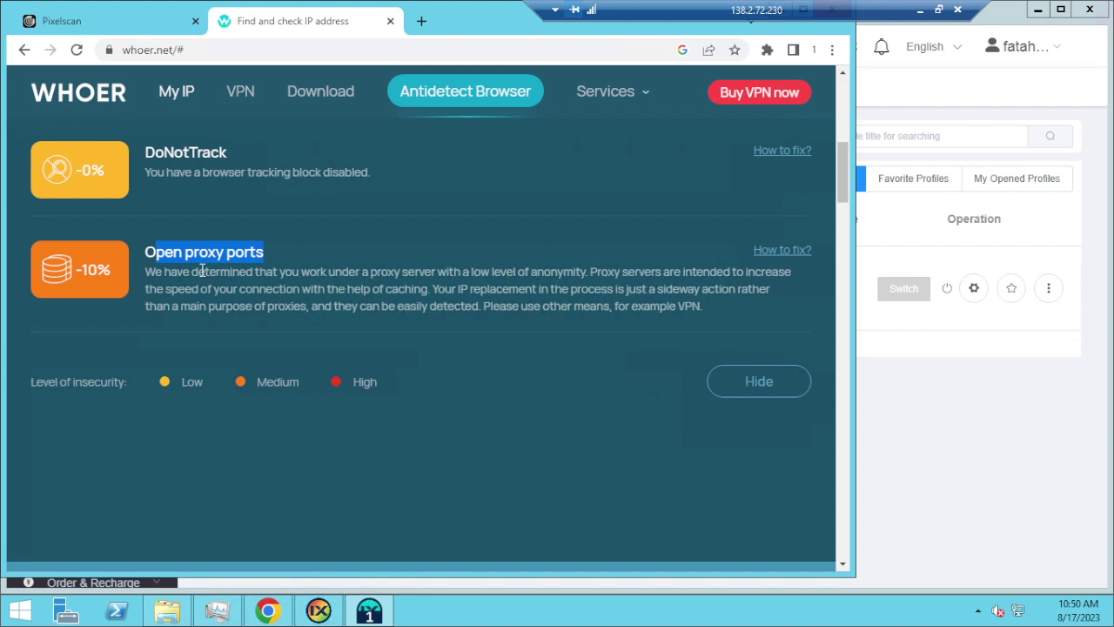
{"action": "left_click_drag", "start_coordinate": [176, 273], "coordinate": [766, 315]}
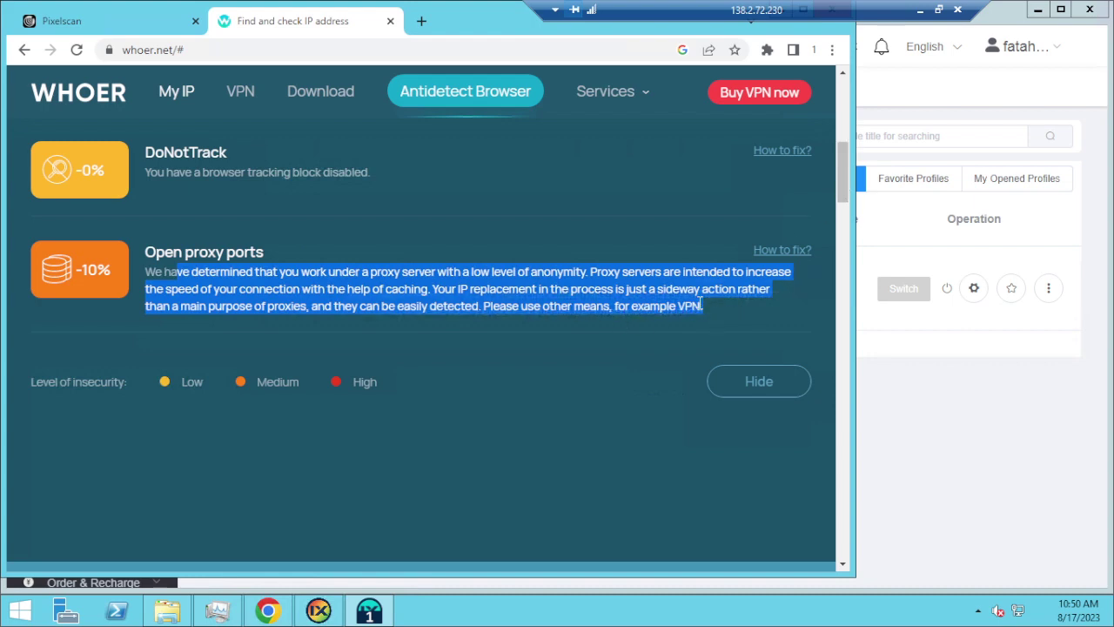
{"action": "left_click_drag", "start_coordinate": [709, 306], "coordinate": [671, 305]}
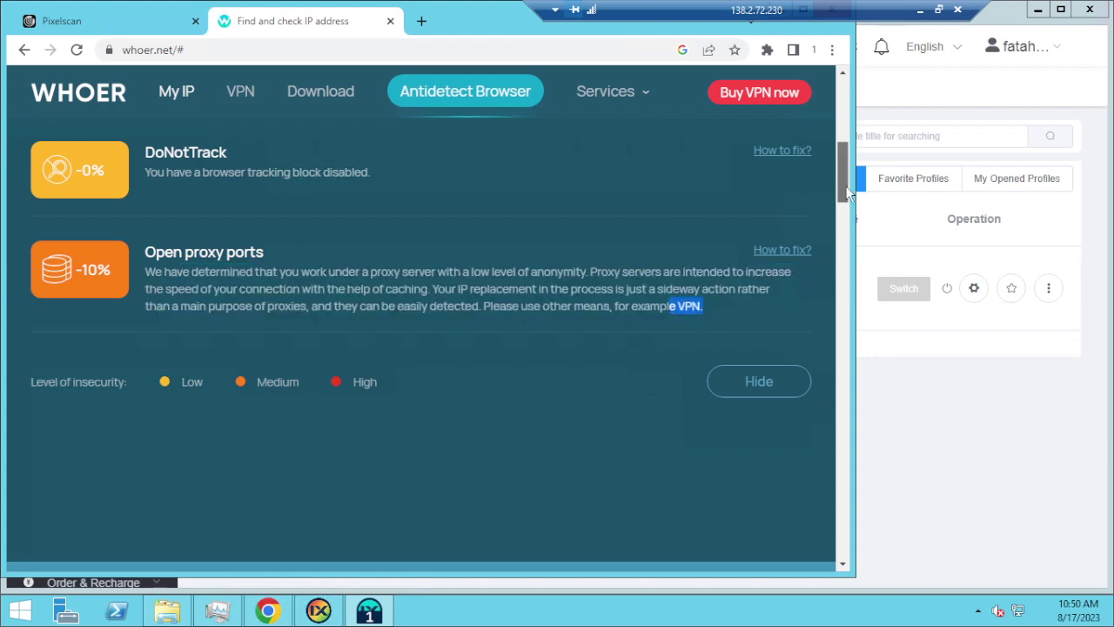
{"action": "scroll", "coordinate": [842, 174], "scroll_direction": "up", "scroll_amount": 10}
Step: Review the VPN locations available in the ZenMate extension, keeping Singapore selected
{"action": "left_click", "coordinate": [768, 53]}
{"action": "left_click", "coordinate": [654, 171]}
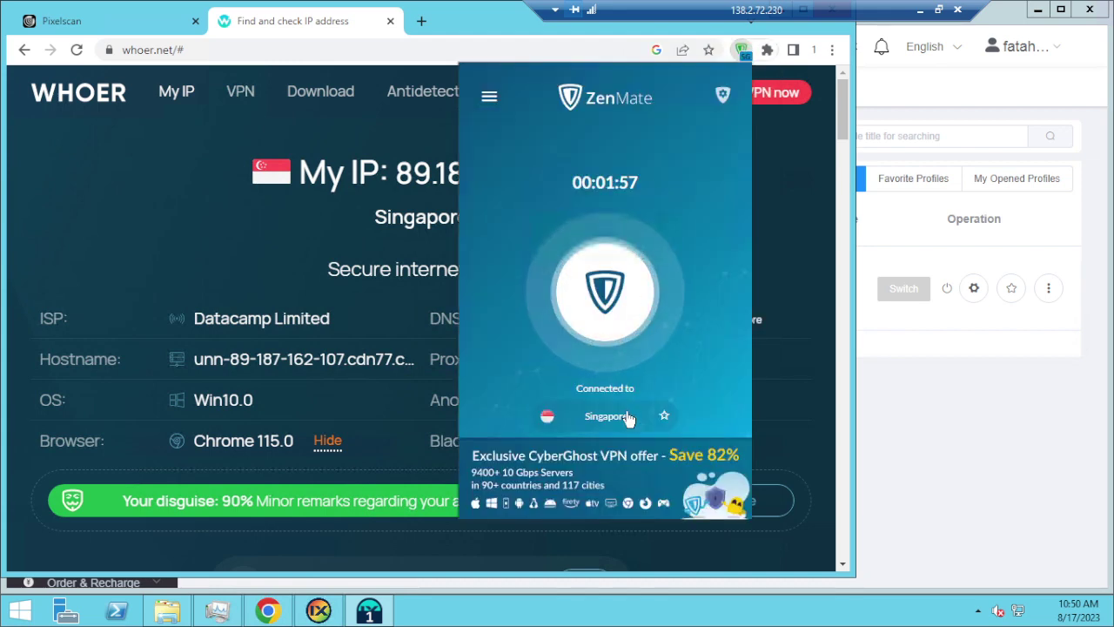
{"action": "left_click", "coordinate": [627, 417]}
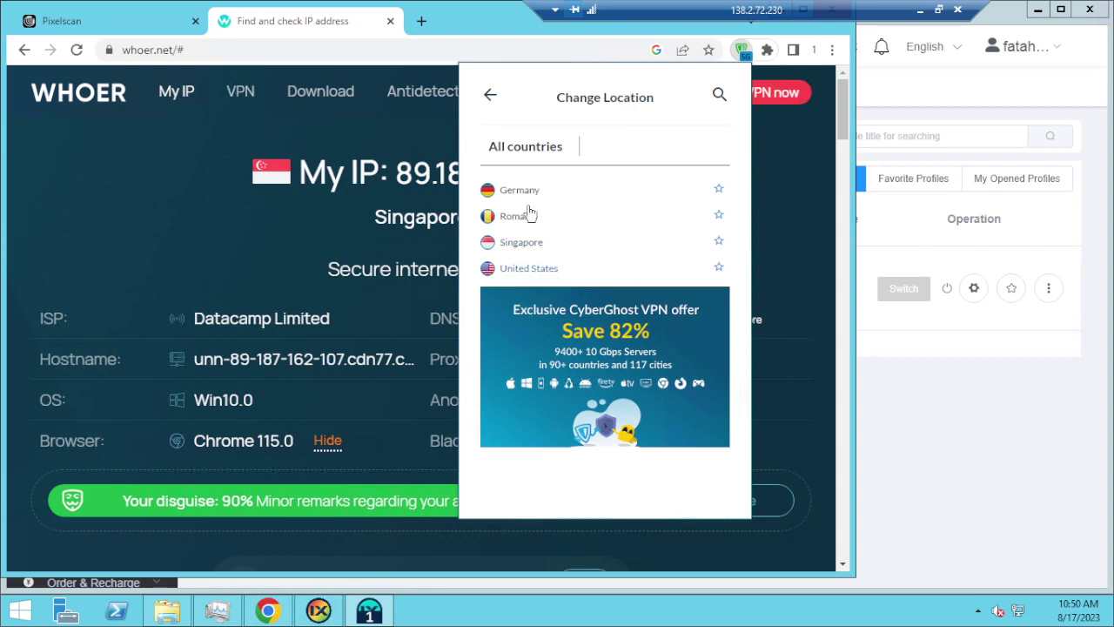
{"action": "left_click", "coordinate": [489, 98]}
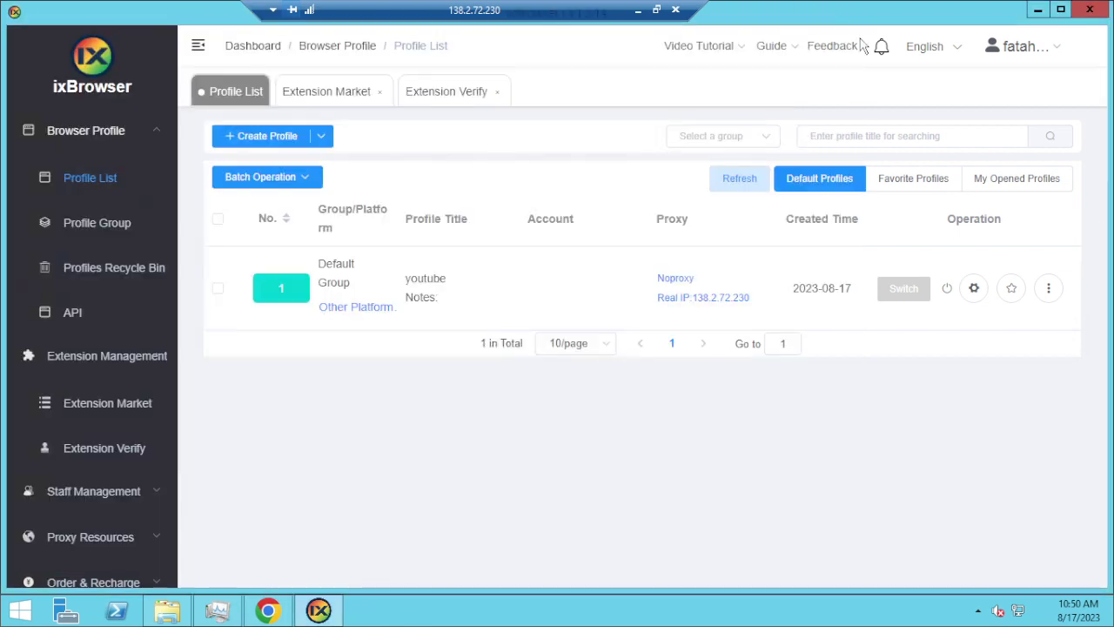
Step: Close the profile's browser window and open the youtube profile's fingerprint configuration for editing
{"action": "left_click", "coordinate": [836, 13]}
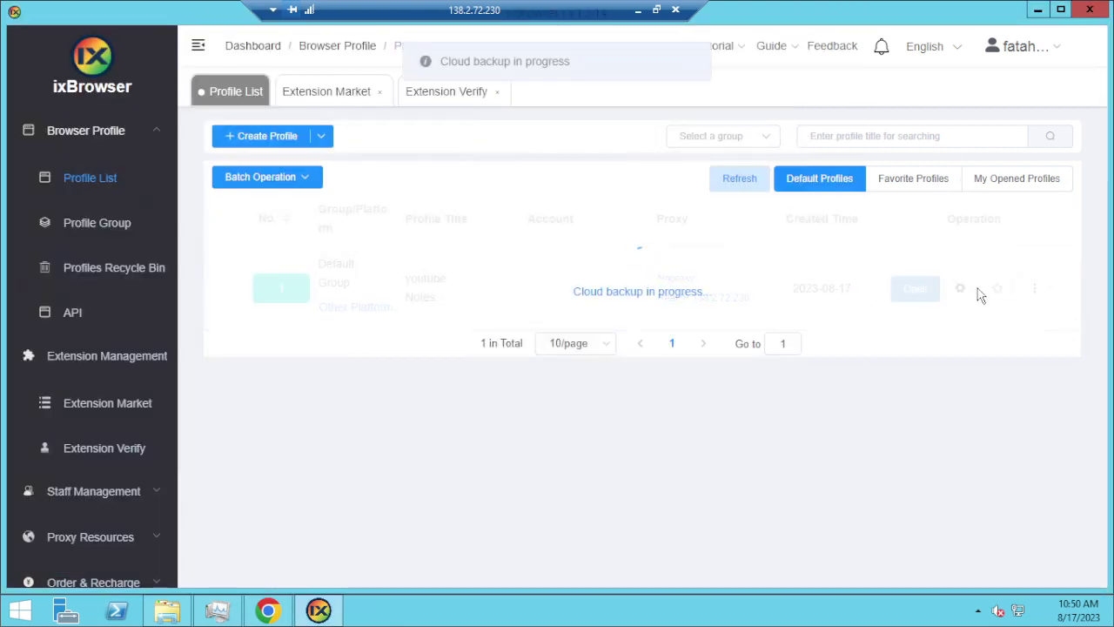
{"action": "left_click", "coordinate": [959, 288]}
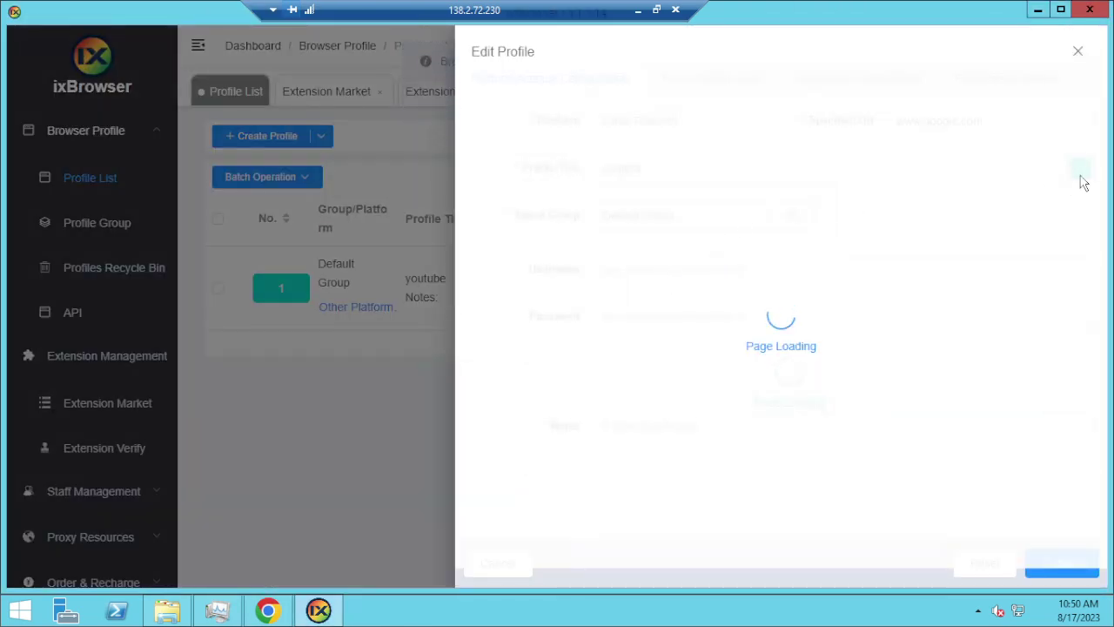
{"action": "left_click", "coordinate": [823, 80]}
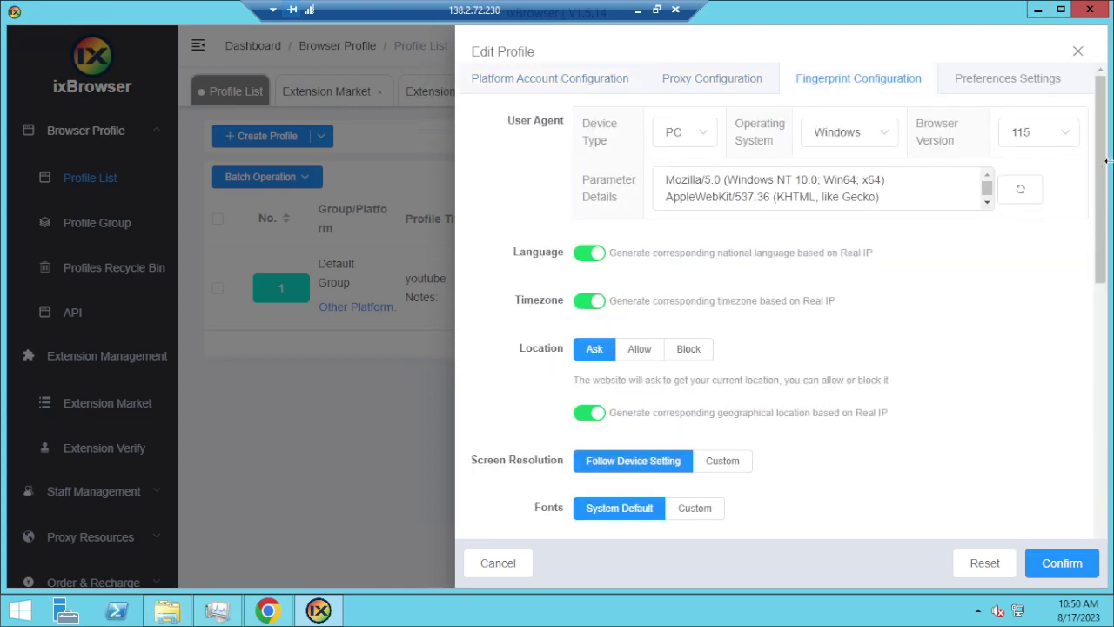
{"action": "scroll", "coordinate": [1080, 498], "scroll_direction": "down", "scroll_amount": 10}
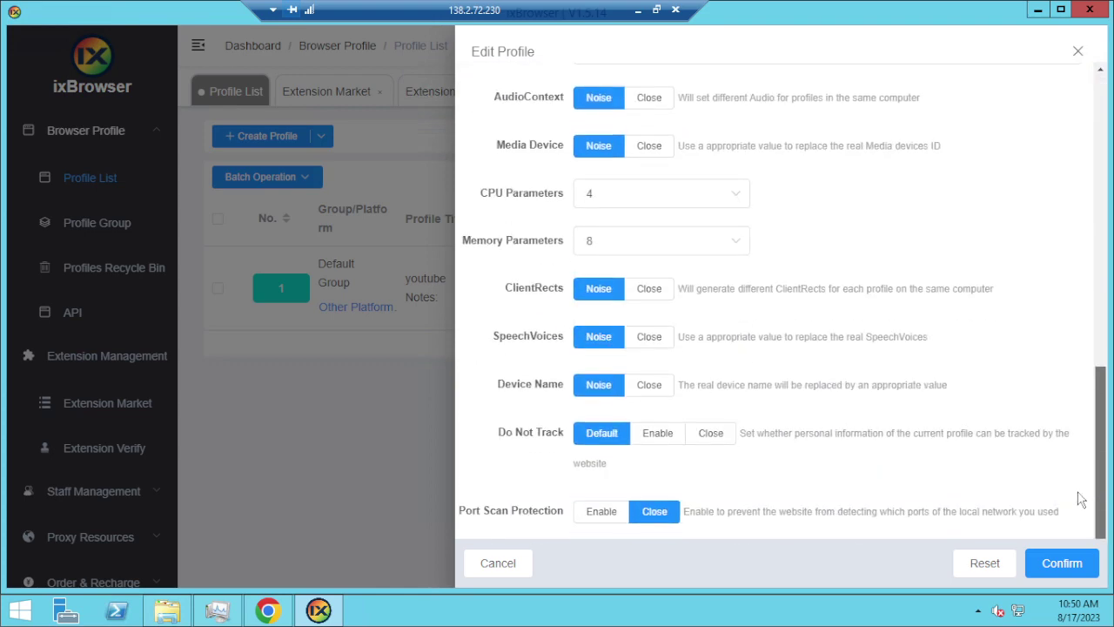
Step: Try the Enable option for Port Scan Protection and set it back to Close
{"action": "left_click", "coordinate": [624, 511]}
{"action": "scroll", "coordinate": [692, 436], "scroll_direction": "down", "scroll_amount": 2}
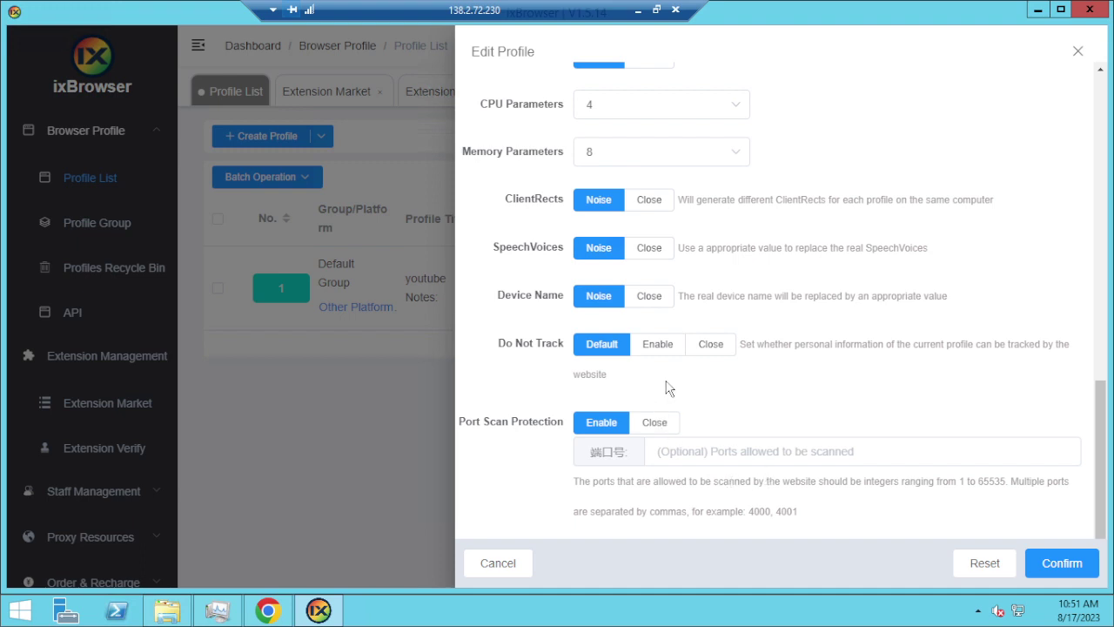
{"action": "left_click", "coordinate": [670, 422]}
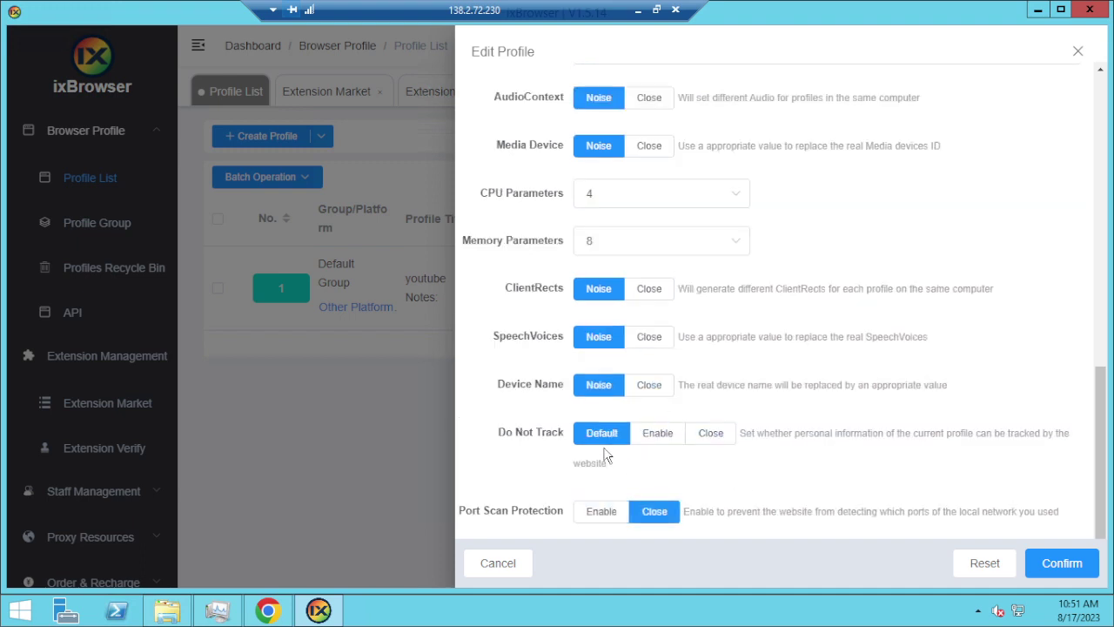
Step: Set Do Not Track to Enable and WebRTC to Real in the profile's fingerprint configuration
{"action": "left_click", "coordinate": [672, 444]}
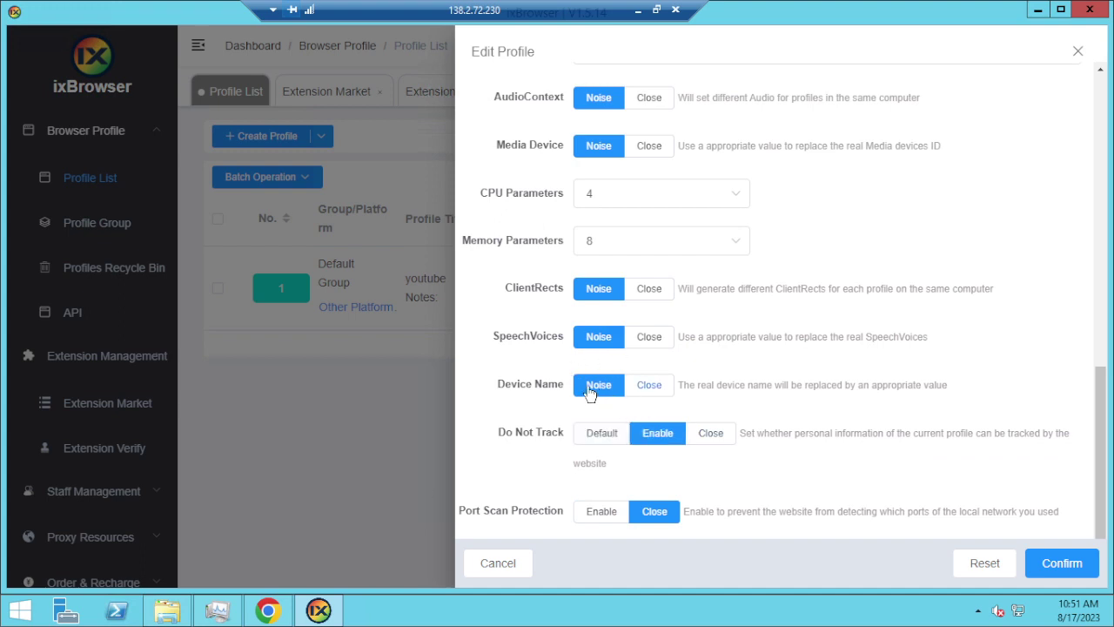
{"action": "scroll", "coordinate": [620, 316], "scroll_direction": "up", "scroll_amount": 2}
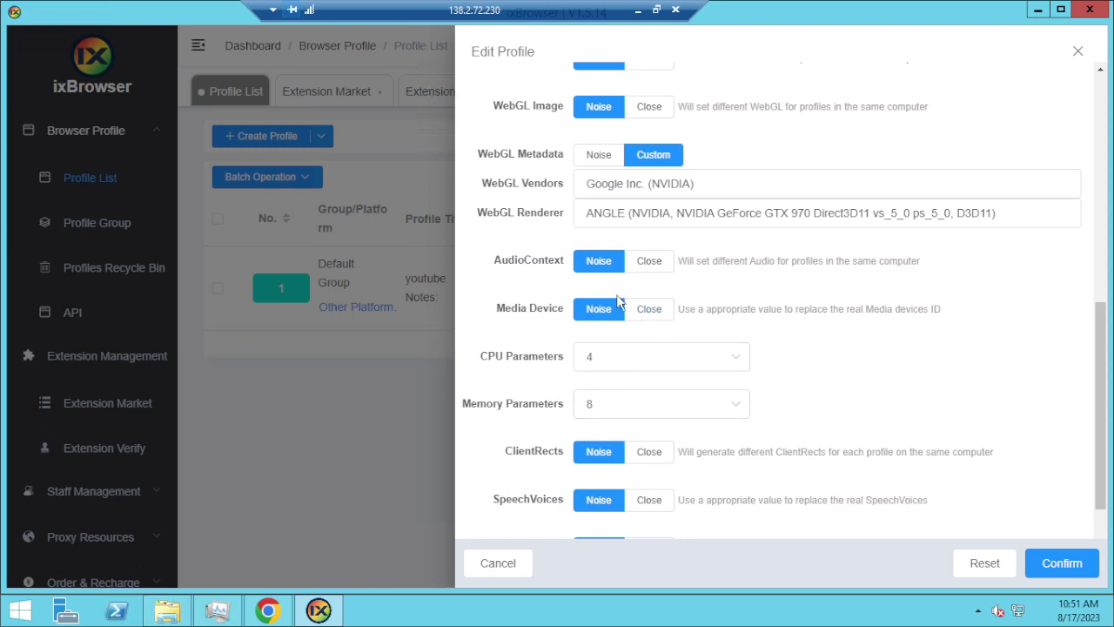
{"action": "scroll", "coordinate": [642, 314], "scroll_direction": "up", "scroll_amount": 2}
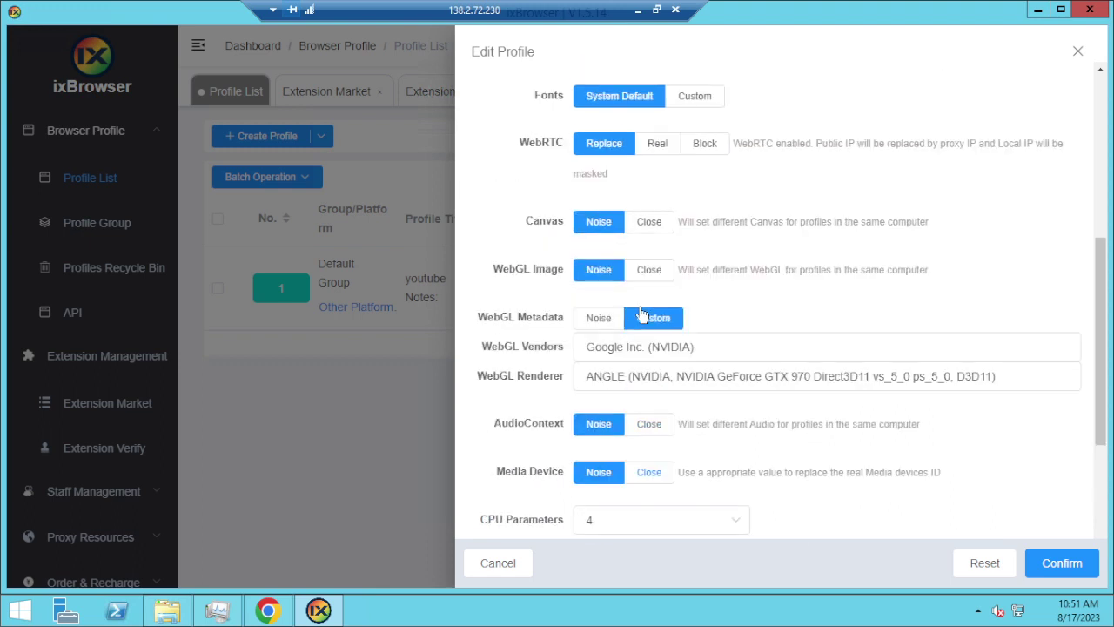
{"action": "scroll", "coordinate": [641, 414], "scroll_direction": "up", "scroll_amount": 1}
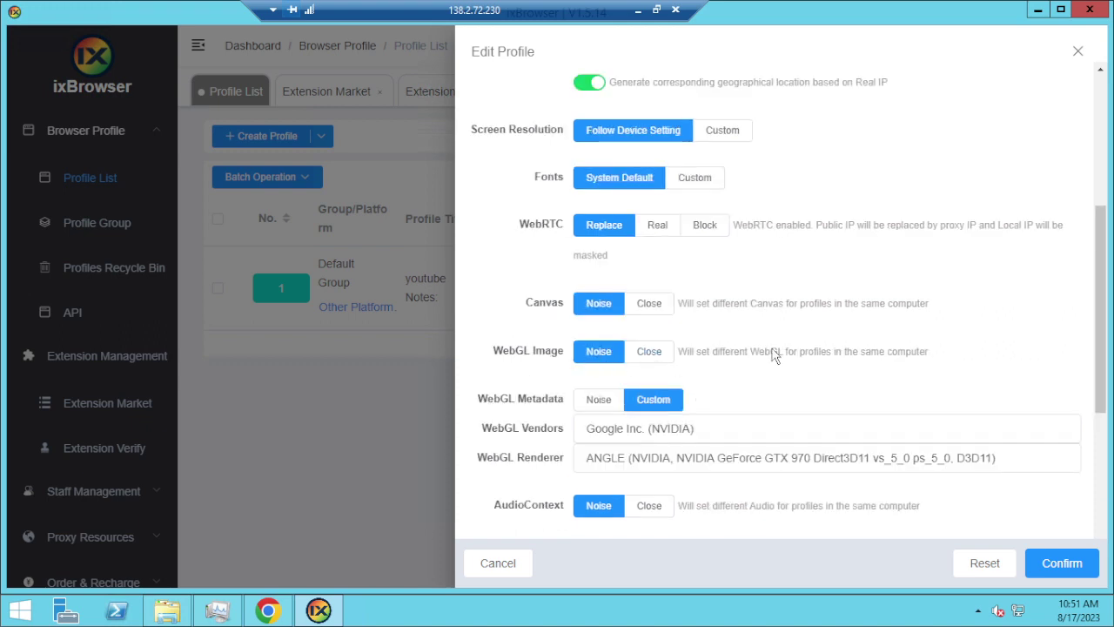
{"action": "left_click_drag", "start_coordinate": [722, 308], "coordinate": [831, 302]}
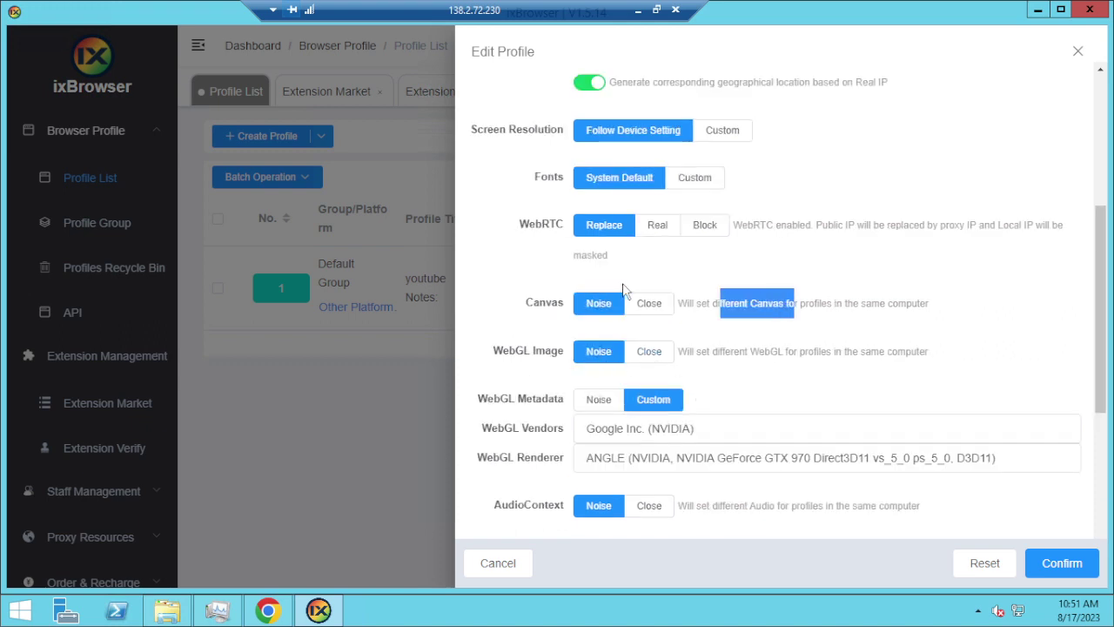
{"action": "scroll", "coordinate": [622, 290], "scroll_direction": "up", "scroll_amount": 2}
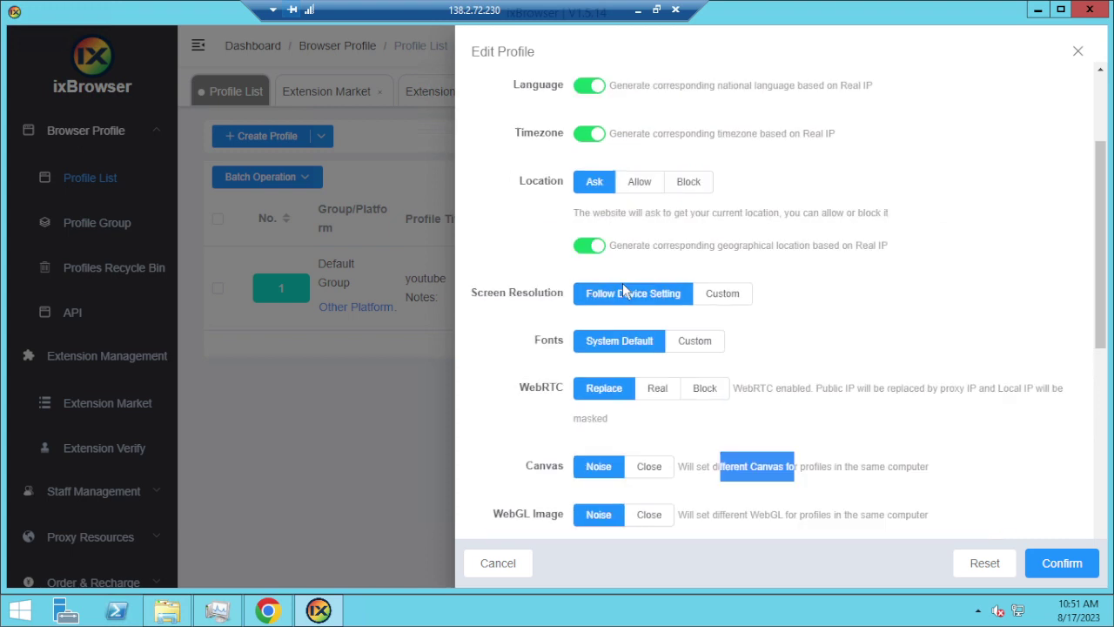
{"action": "left_click", "coordinate": [658, 391]}
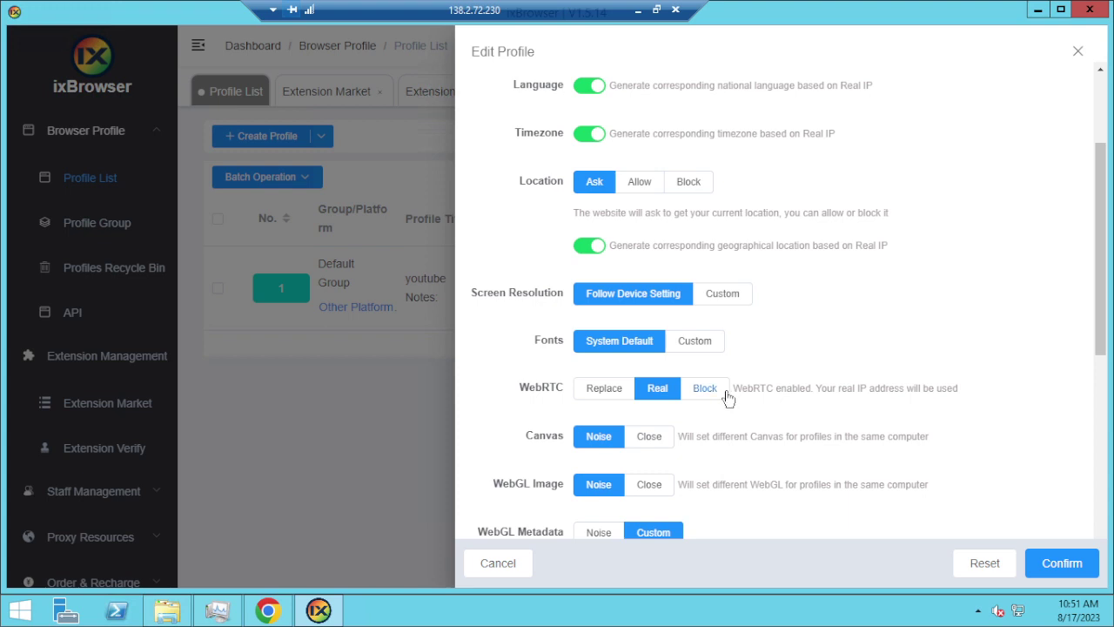
Step: Save the edited fingerprint settings and open the youtube profile's browser
{"action": "left_click", "coordinate": [1073, 557]}
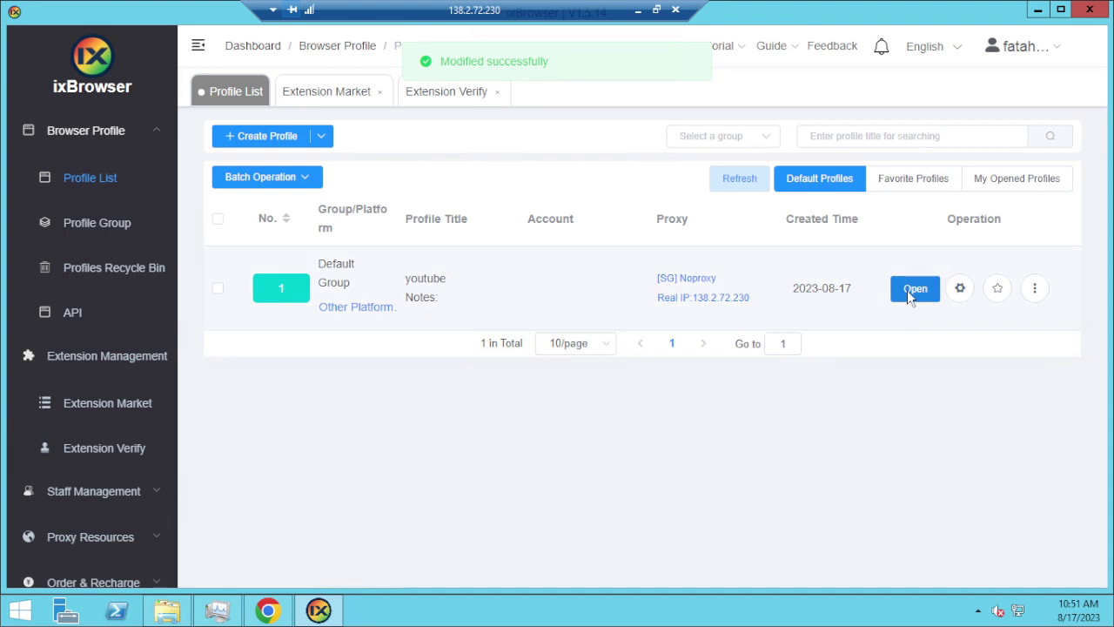
{"action": "left_click", "coordinate": [907, 290]}
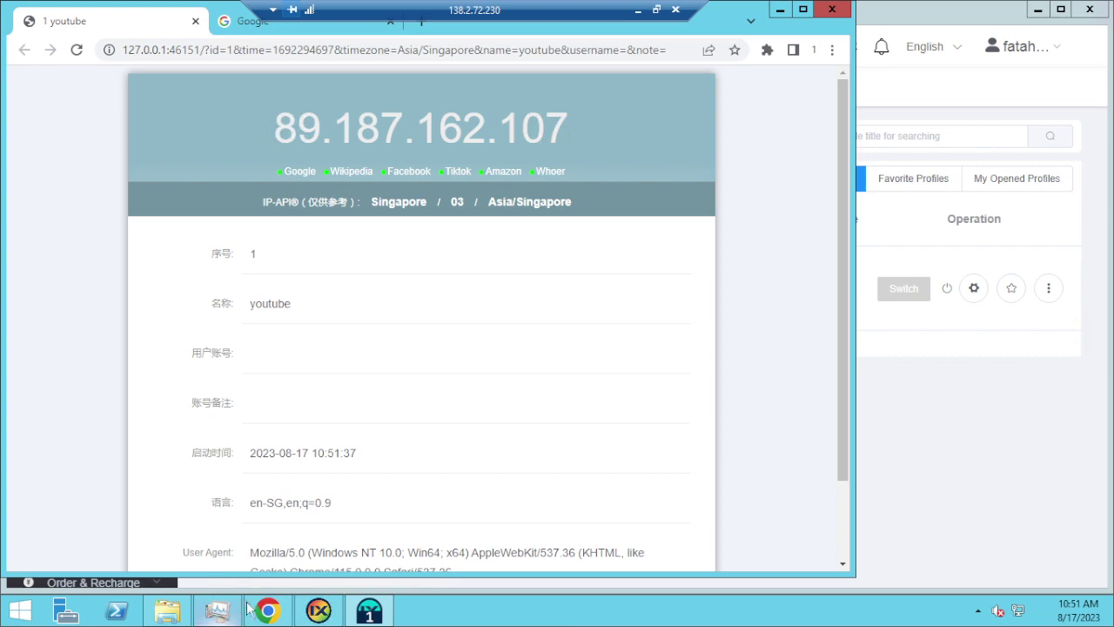
Step: Search for whoer in the server's own Chrome, open whoer.net, and place the window beside the profile's browser
{"action": "left_click", "coordinate": [275, 602]}
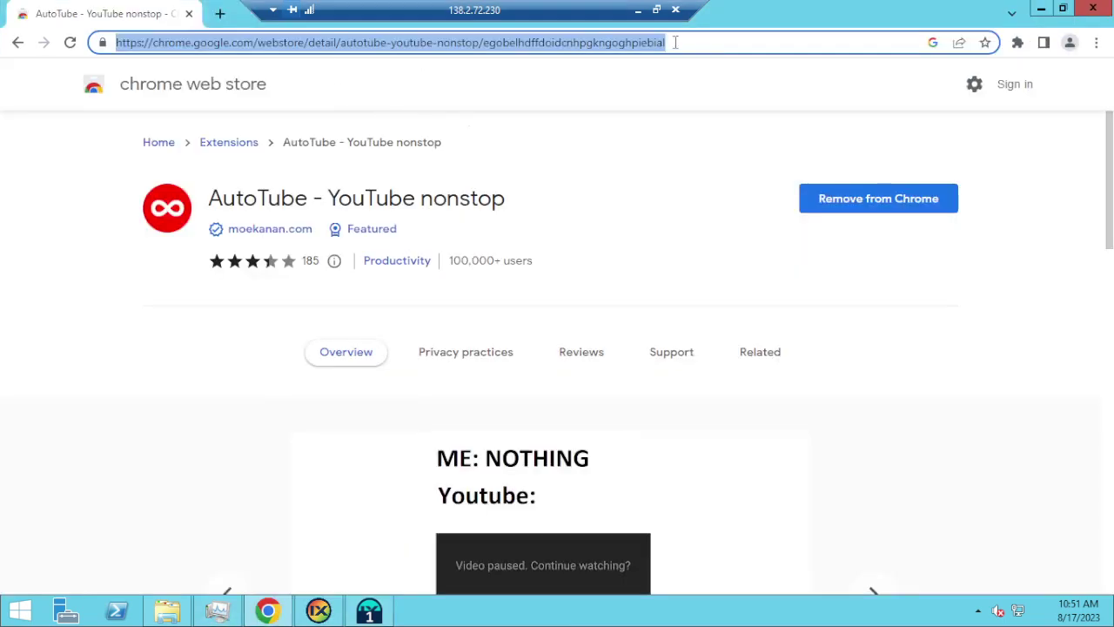
{"action": "type", "text": "whoer"}
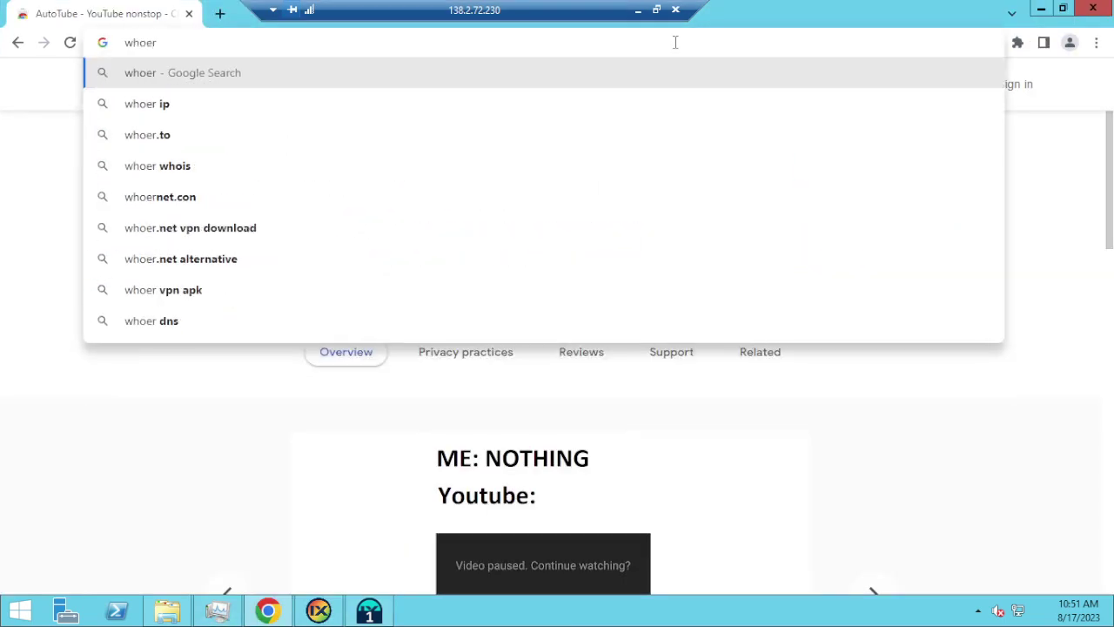
{"action": "key", "text": "Return"}
{"action": "left_click", "coordinate": [166, 263]}
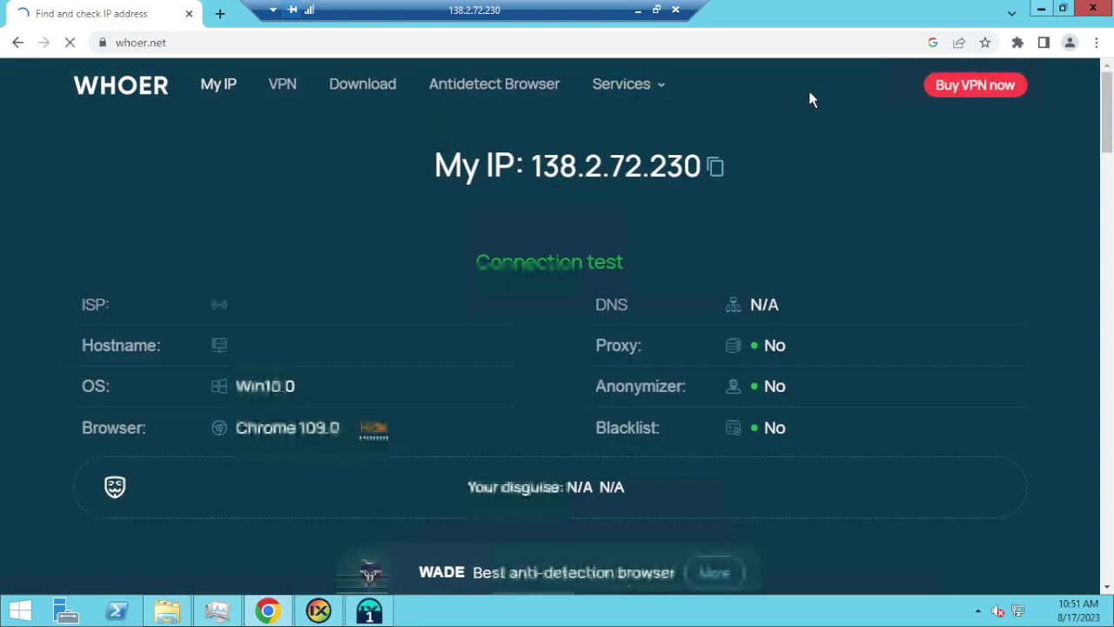
{"action": "left_click", "coordinate": [1062, 8]}
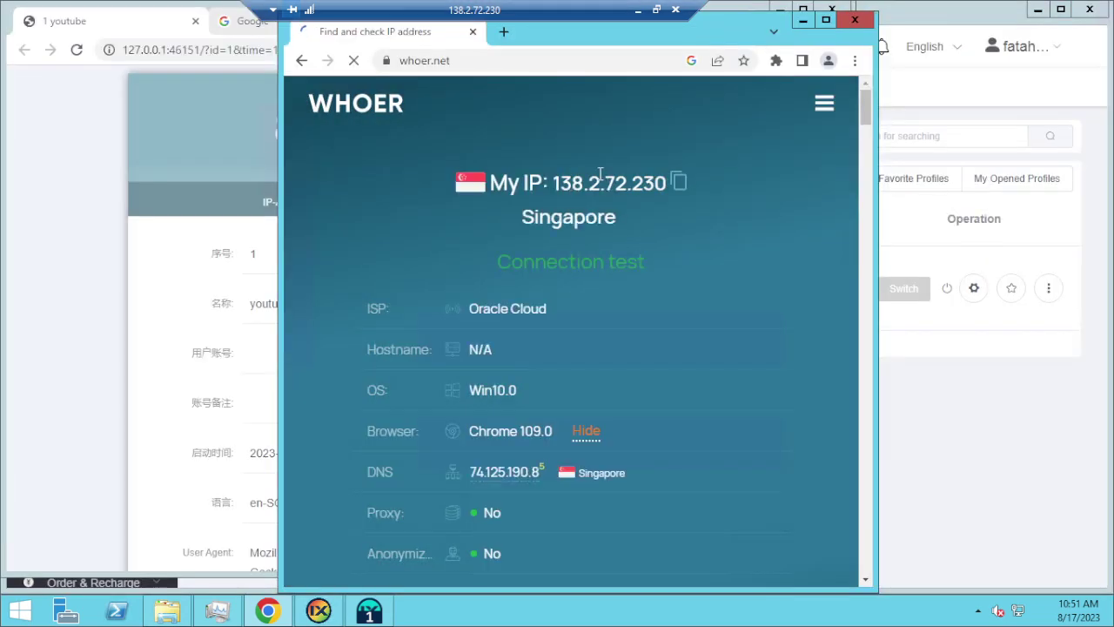
{"action": "left_click_drag", "start_coordinate": [701, 35], "coordinate": [888, 41]}
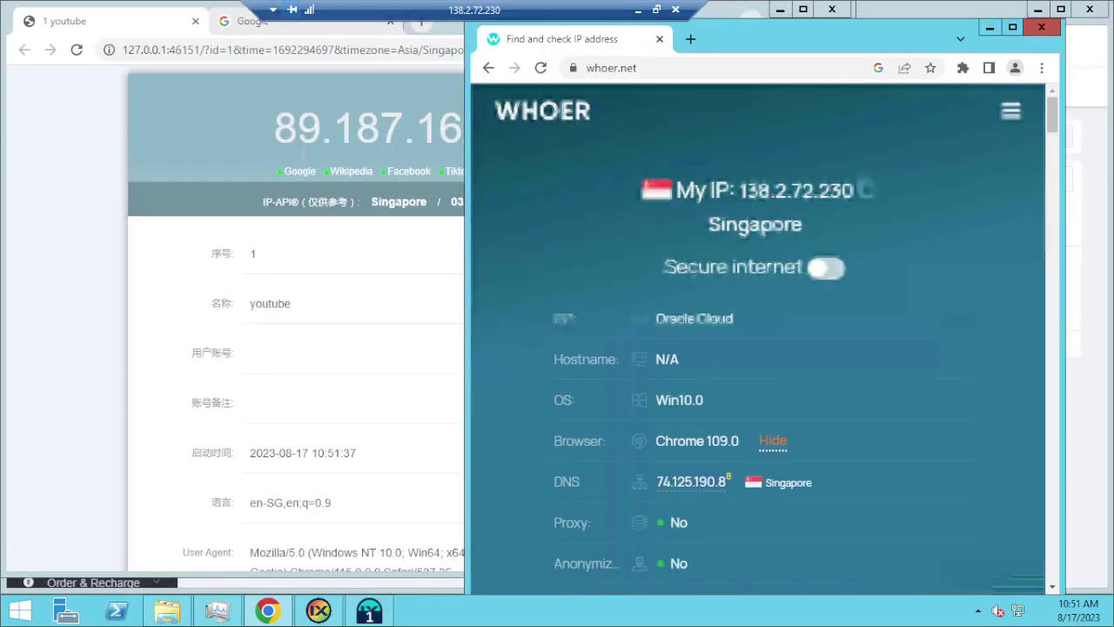
Step: Search Google for "whoer ip" in the youtube profile's browser and open whoer.net to check its IP address
{"action": "left_click", "coordinate": [304, 152]}
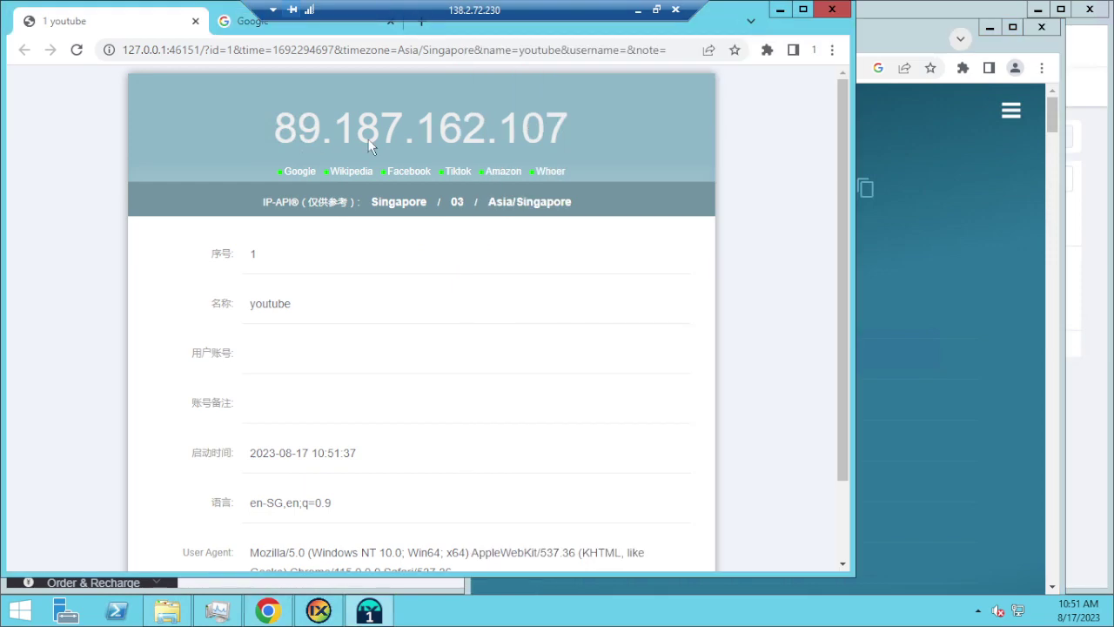
{"action": "left_click", "coordinate": [765, 52]}
{"action": "left_click", "coordinate": [983, 249]}
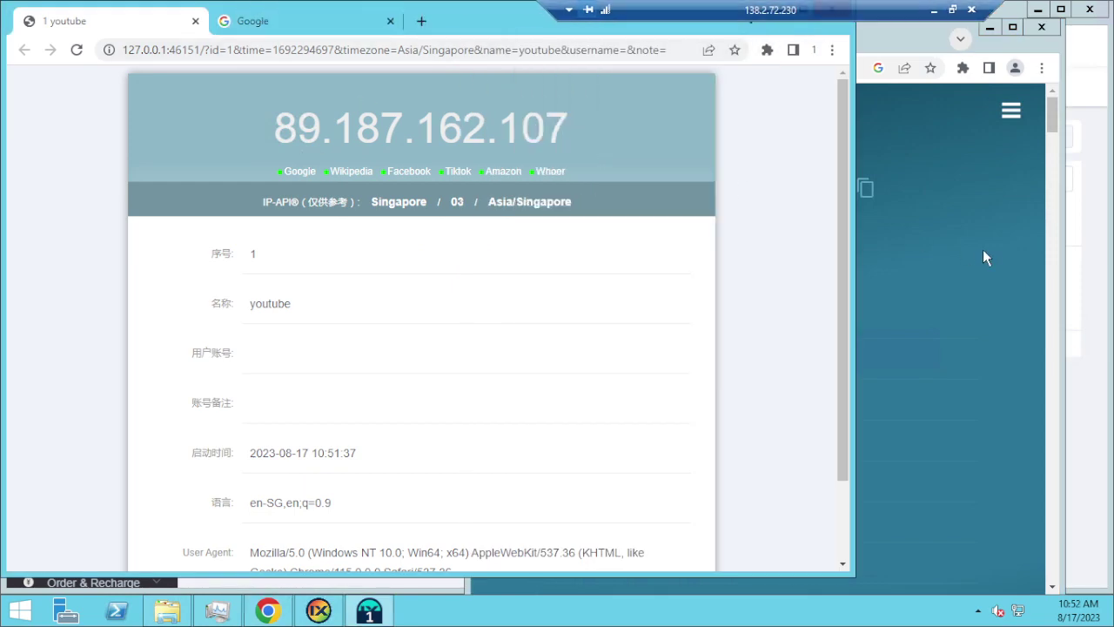
{"action": "left_click", "coordinate": [978, 249]}
{"action": "left_click", "coordinate": [264, 104]}
{"action": "left_click", "coordinate": [266, 33]}
{"action": "left_click", "coordinate": [251, 52]}
{"action": "left_click", "coordinate": [305, 226]}
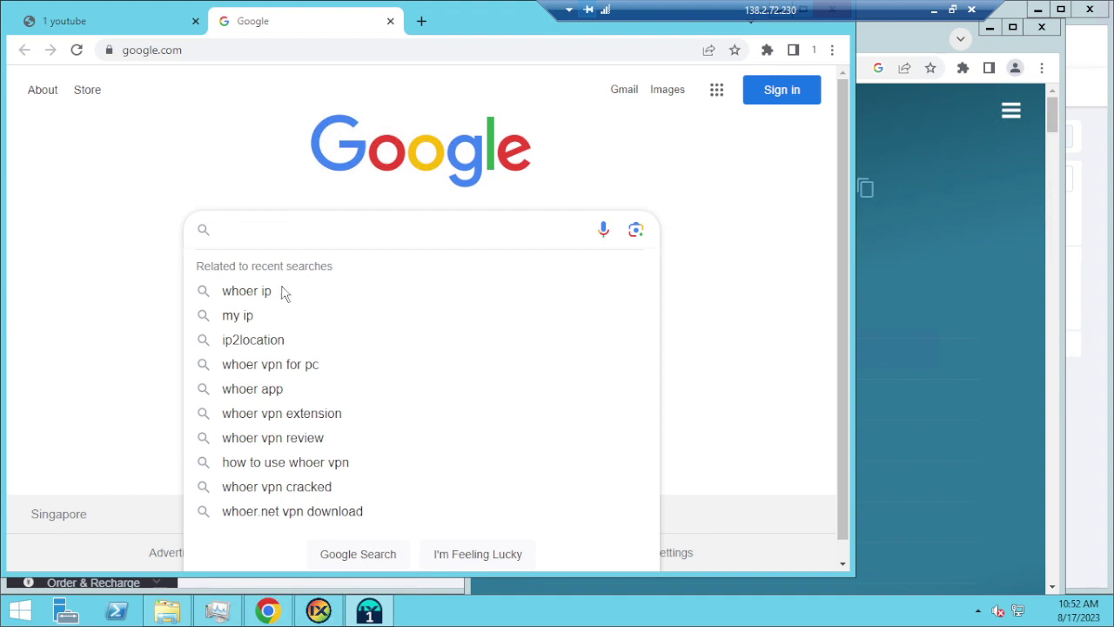
{"action": "left_click", "coordinate": [283, 299]}
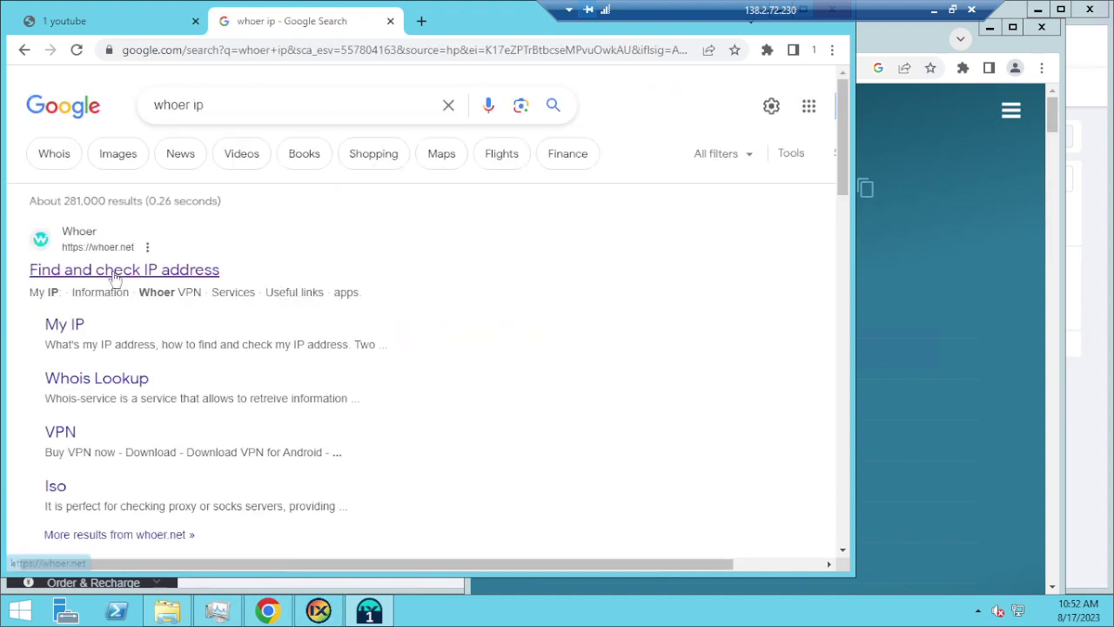
{"action": "left_click", "coordinate": [114, 275]}
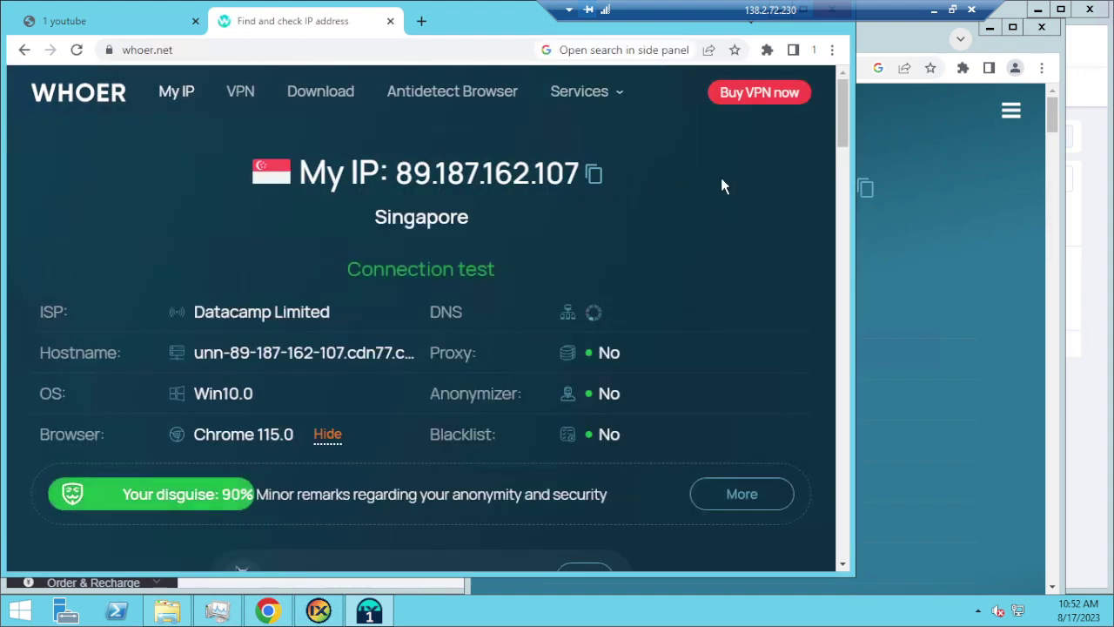
Step: Review Whoer's disguise remarks for the profile against the regular Chrome check, and close the Chrome window
{"action": "left_click_drag", "start_coordinate": [840, 128], "coordinate": [844, 180]}
{"action": "left_click", "coordinate": [793, 171]}
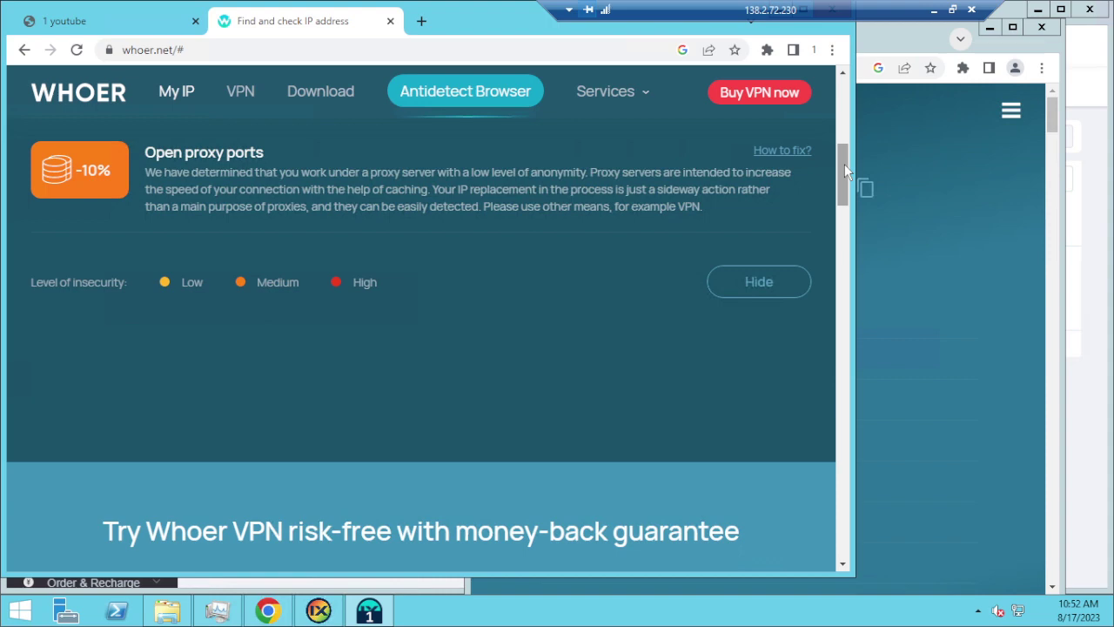
{"action": "mouse_move", "coordinate": [844, 170]}
{"action": "left_mouse_down"}
{"action": "mouse_move", "coordinate": [831, 117]}
{"action": "mouse_move", "coordinate": [850, 174]}
{"action": "left_mouse_up"}
{"action": "left_click", "coordinate": [936, 228]}
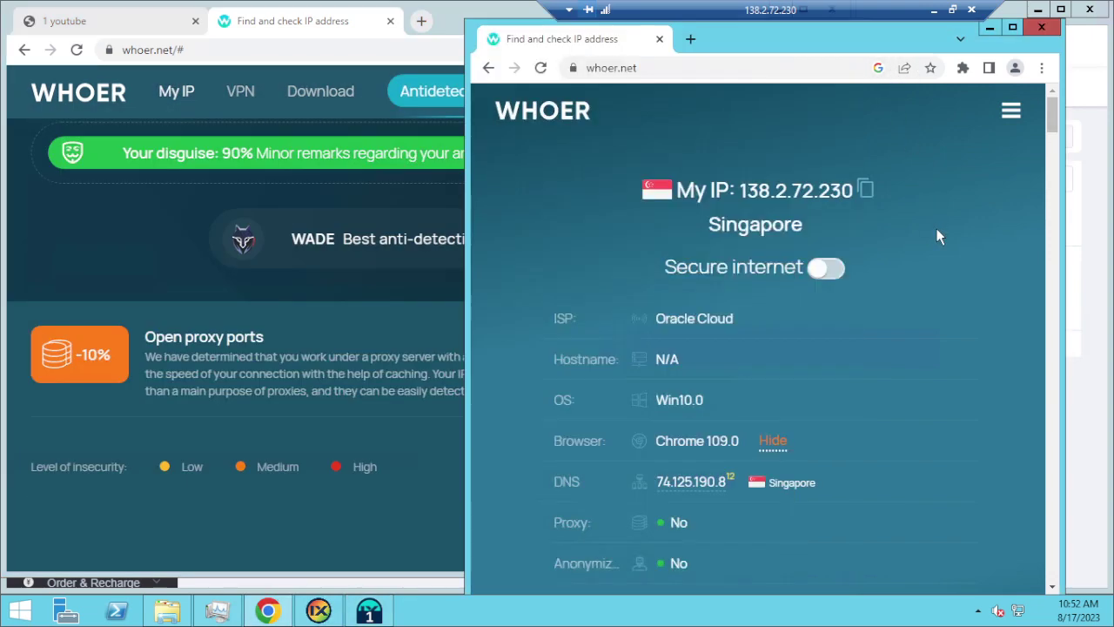
{"action": "left_click", "coordinate": [1040, 29]}
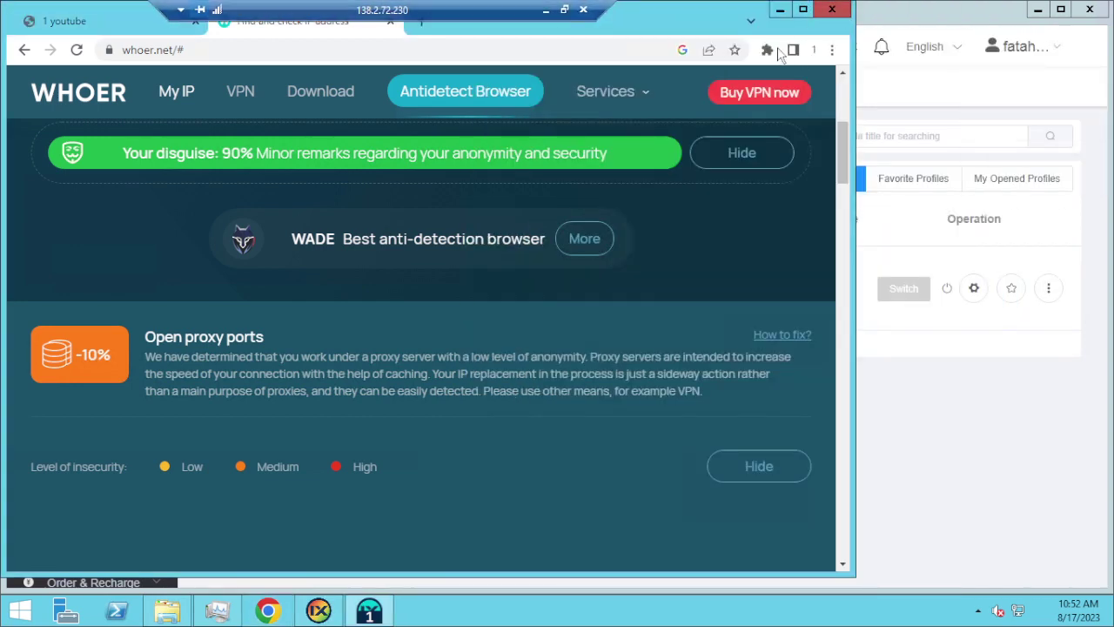
Step: Review the extensions installed in the youtube profile's browser and close the list
{"action": "left_click", "coordinate": [768, 51]}
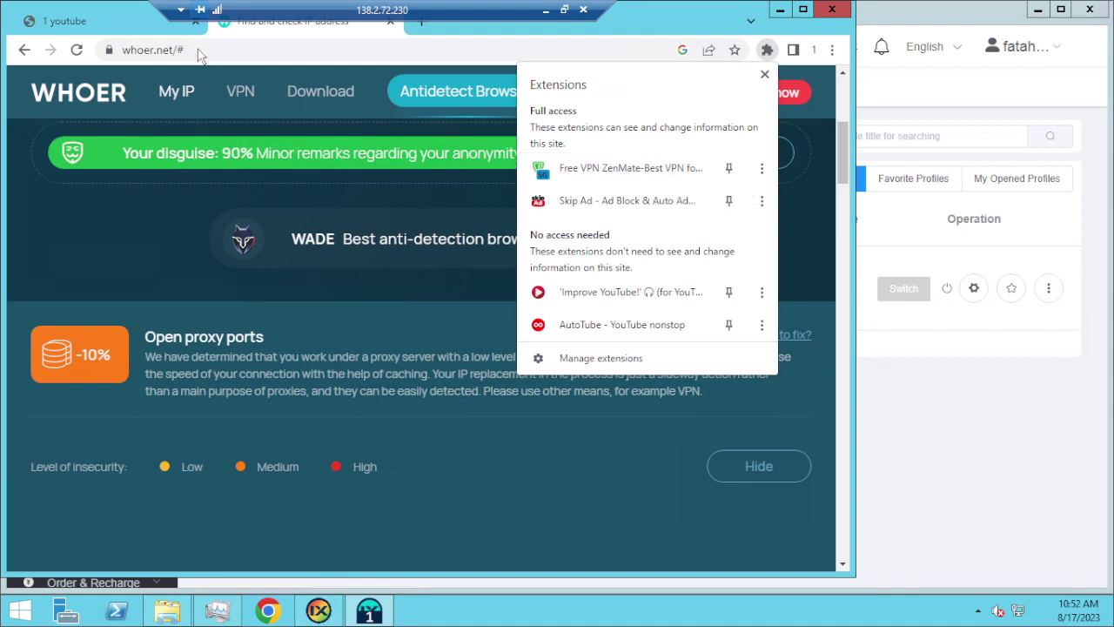
{"action": "left_click_drag", "start_coordinate": [378, 9], "coordinate": [561, 9]}
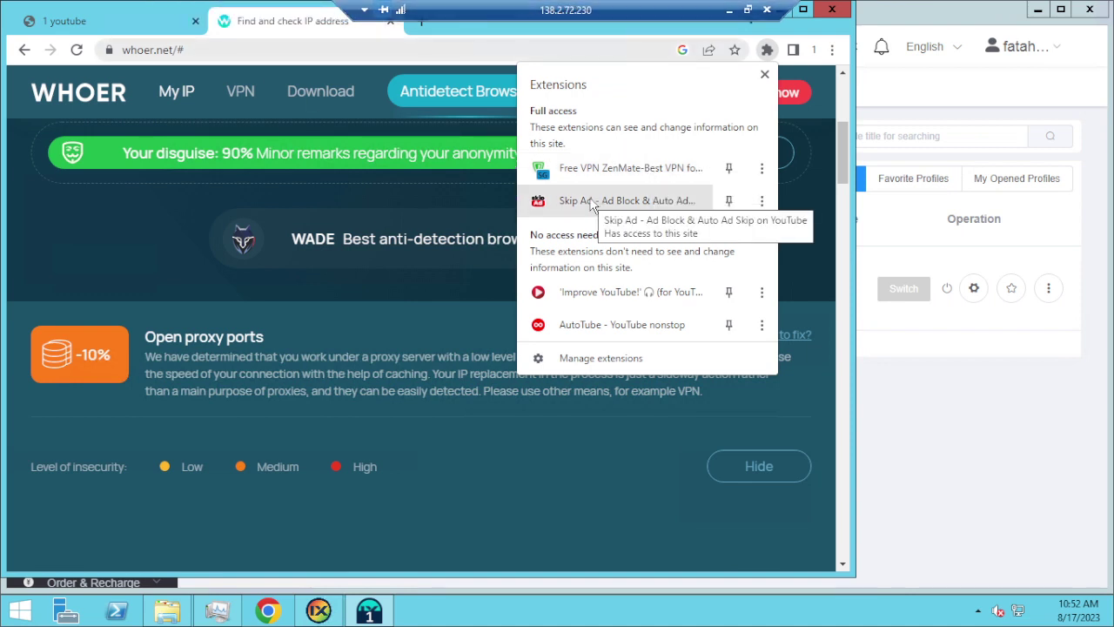
{"action": "left_click_drag", "start_coordinate": [566, 9], "coordinate": [235, 9]}
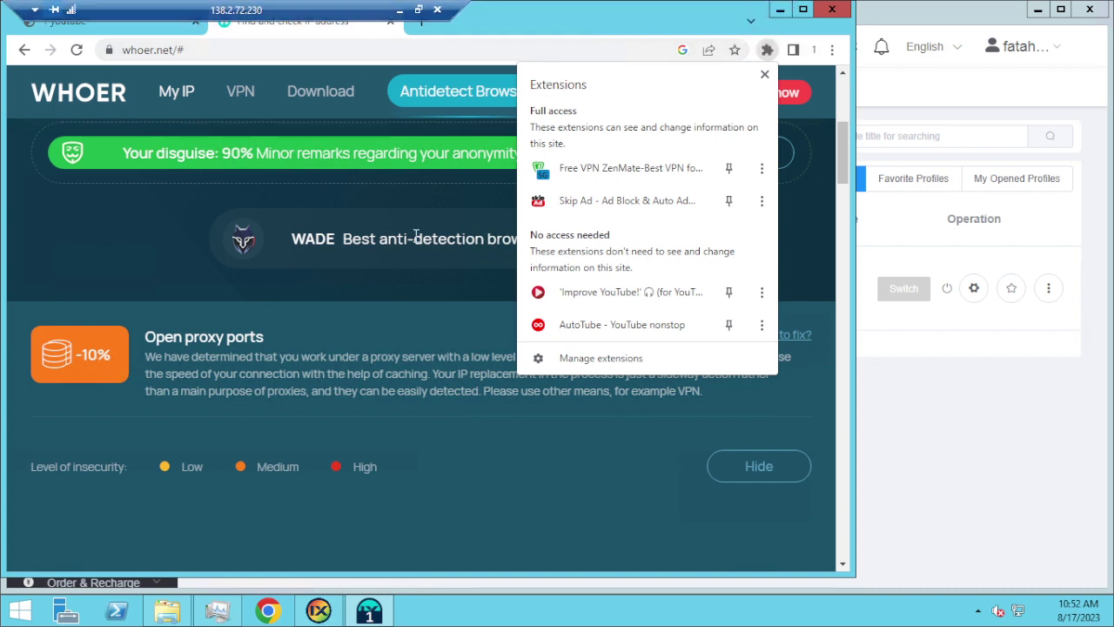
{"action": "left_click", "coordinate": [135, 267]}
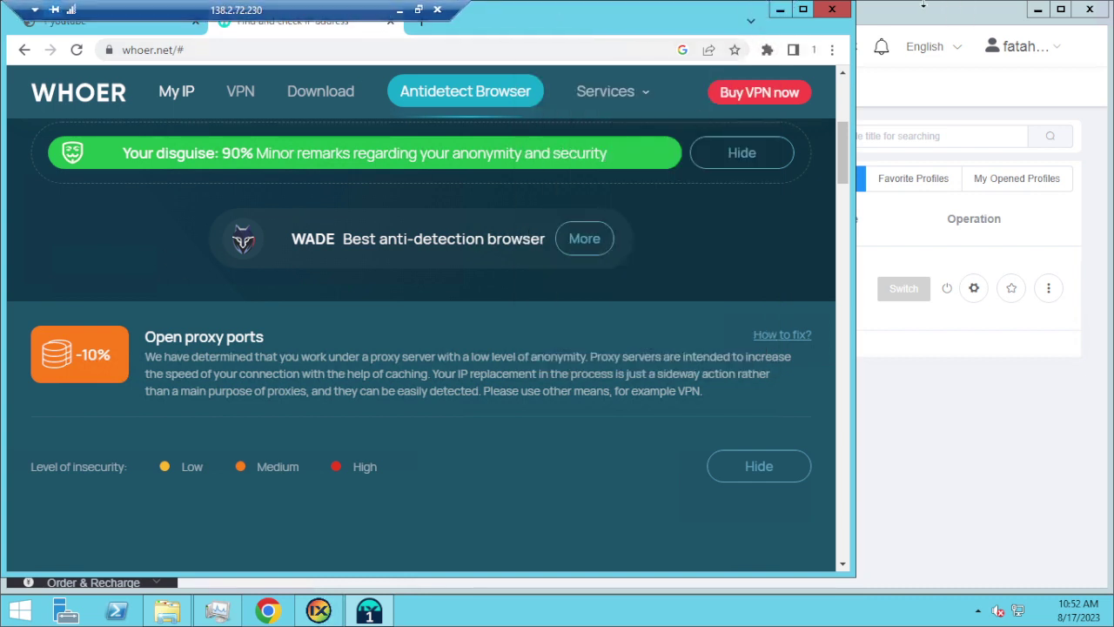
Step: Search for pixelscan in the profile's browser, open pixelscan.net, and narrow the window to expose the profile list
{"action": "left_click", "coordinate": [300, 50]}
{"action": "type", "text": "pixel"}
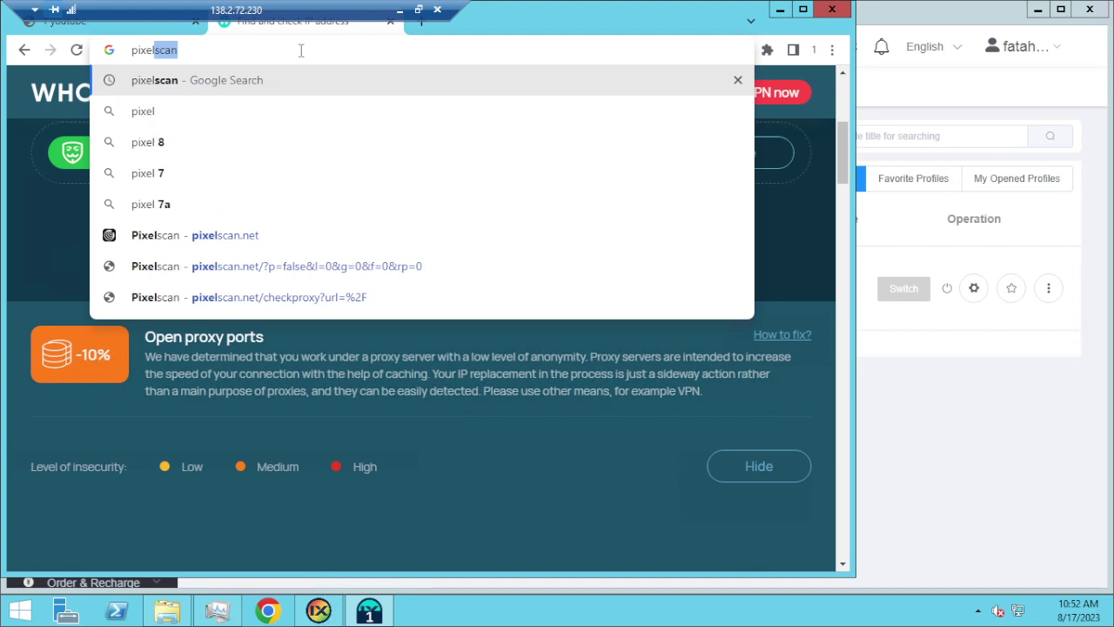
{"action": "key", "text": "Return"}
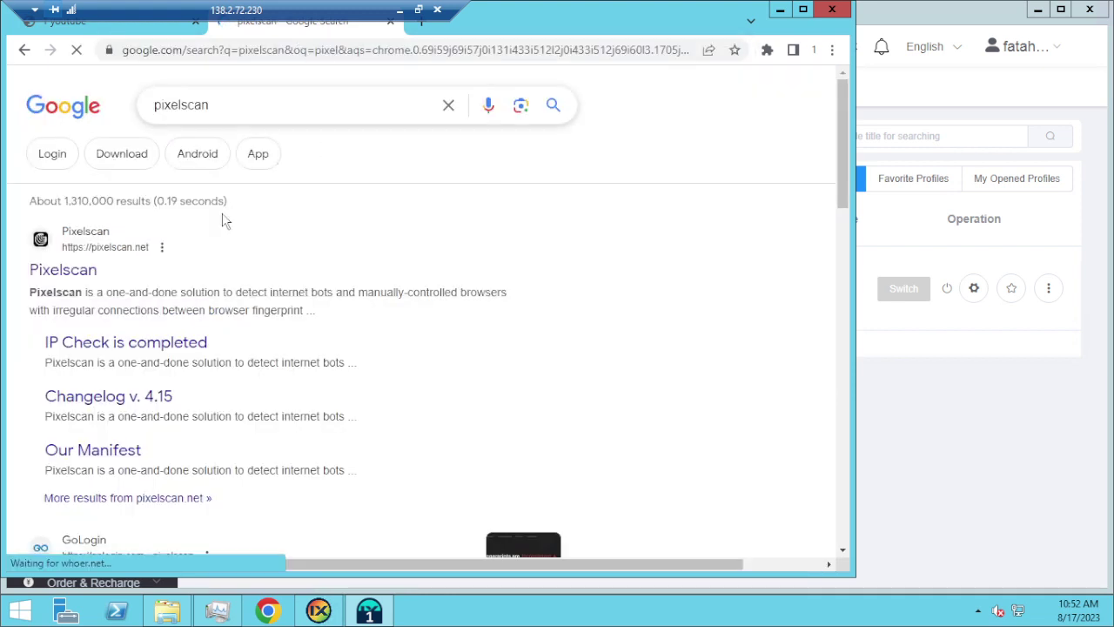
{"action": "left_click_drag", "start_coordinate": [852, 290], "coordinate": [419, 291]}
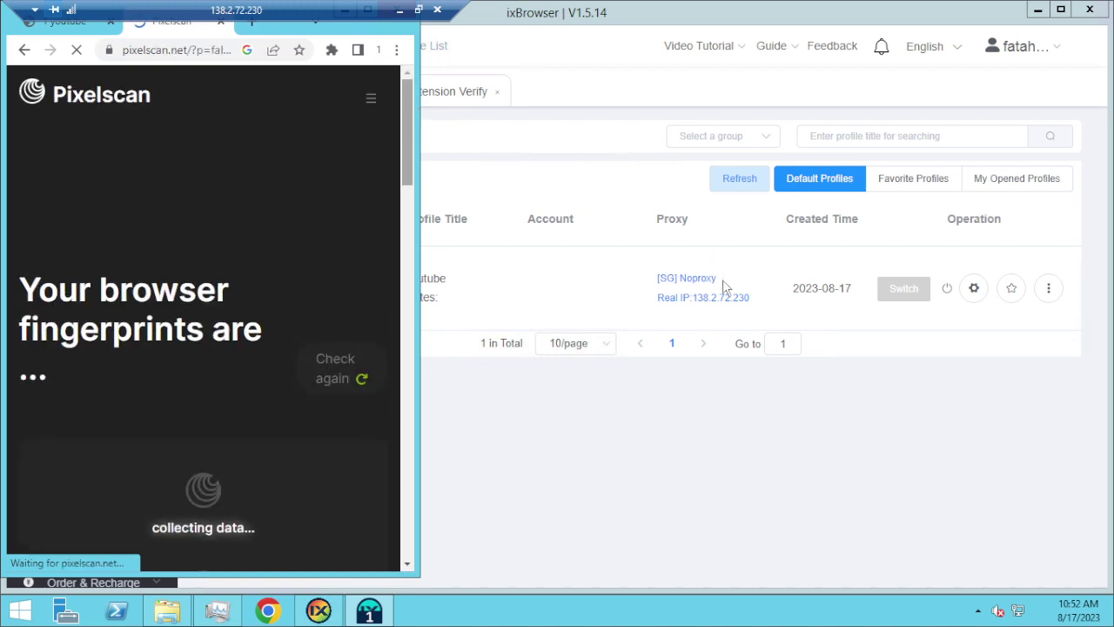
{"action": "left_click", "coordinate": [481, 144]}
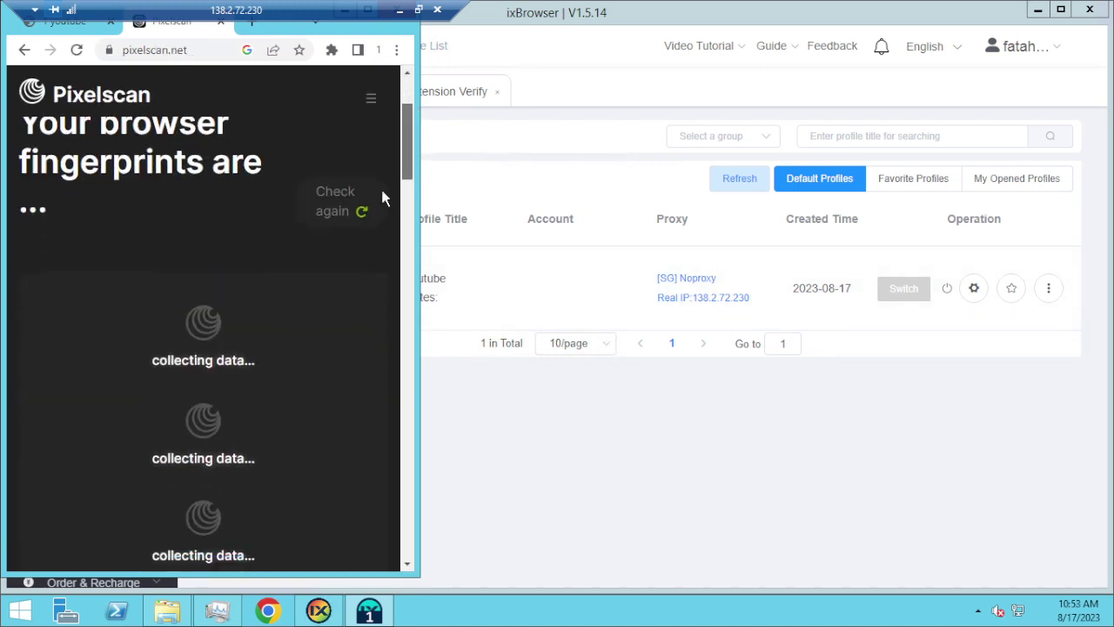
Step: Select the youtube profile in the ixBrowser profile list and make one copy of it
{"action": "left_click", "coordinate": [217, 288]}
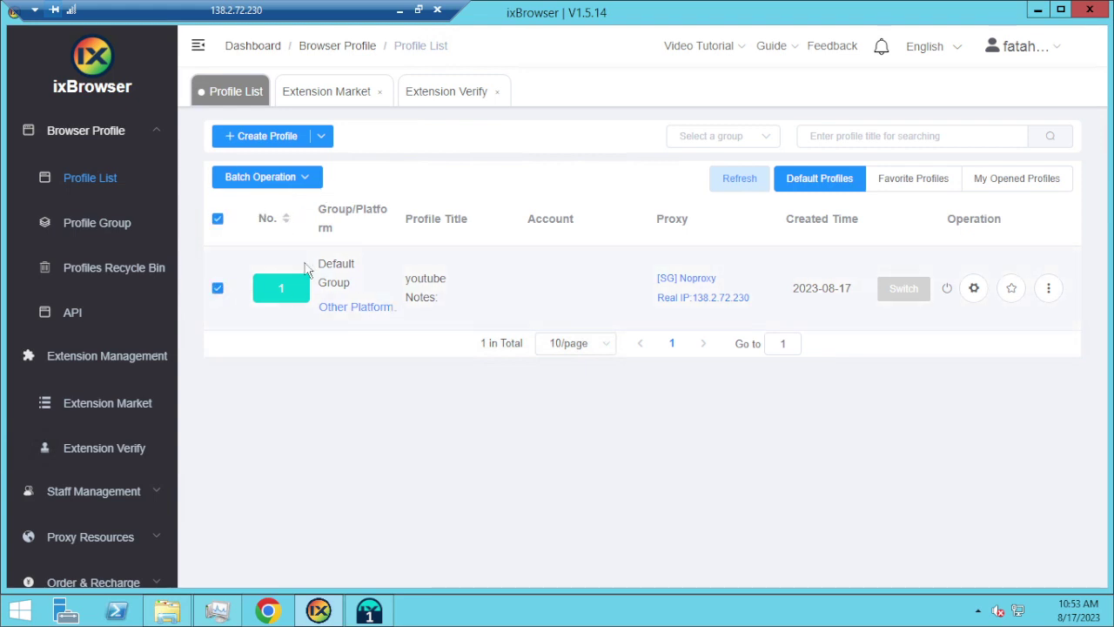
{"action": "left_click", "coordinate": [319, 183]}
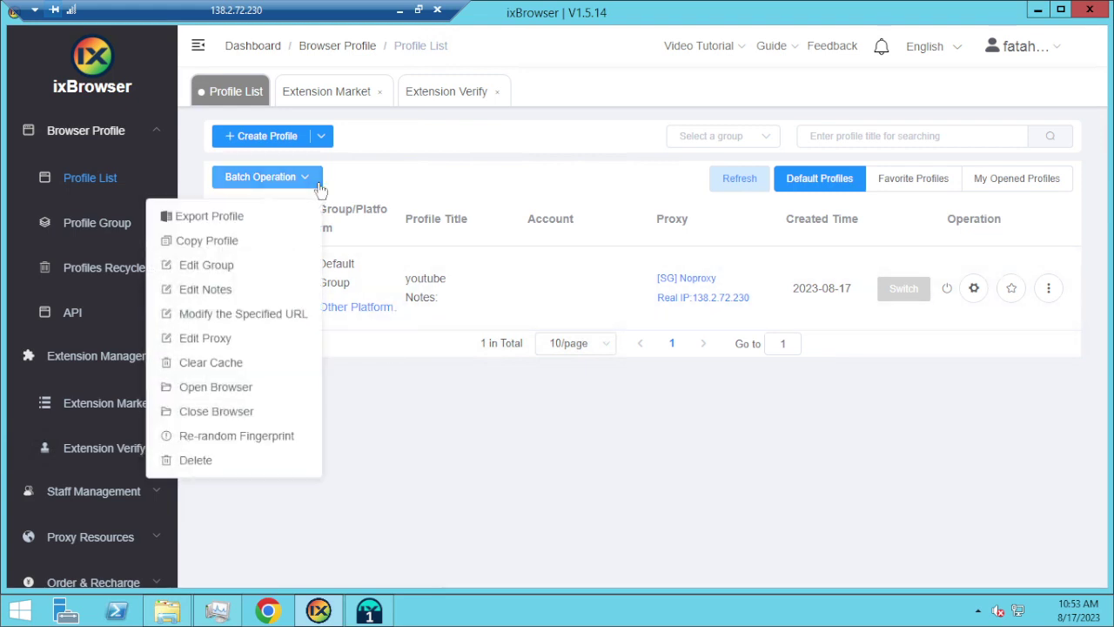
{"action": "left_click", "coordinate": [250, 242]}
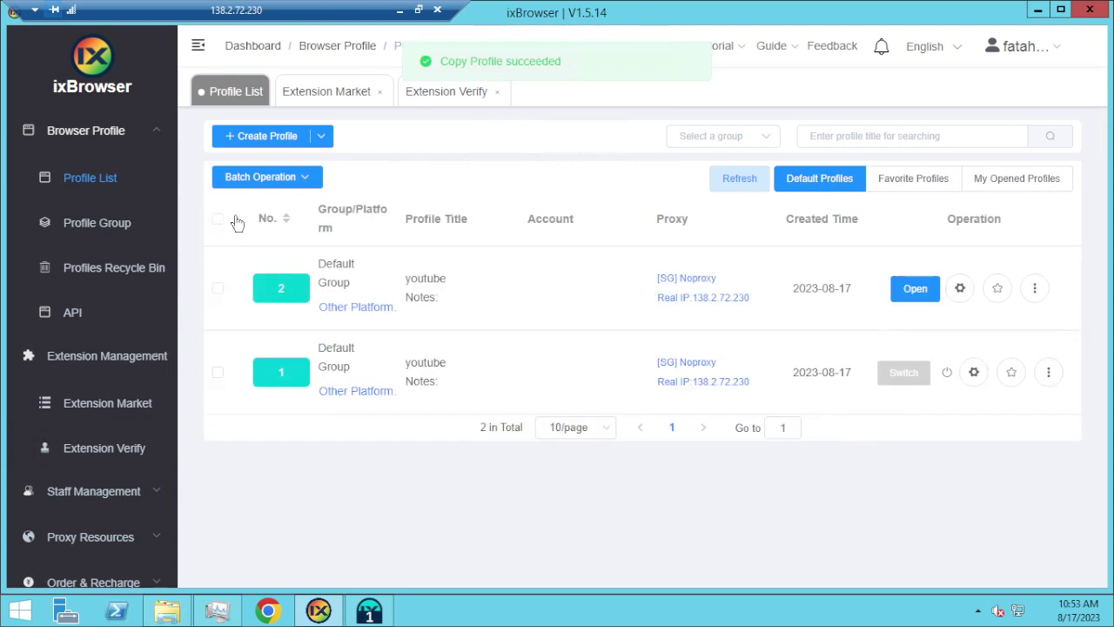
Step: Batch-copy all listed youtube profiles three times in a row until there are 16 profiles
{"action": "left_click", "coordinate": [219, 221]}
{"action": "left_click", "coordinate": [309, 178]}
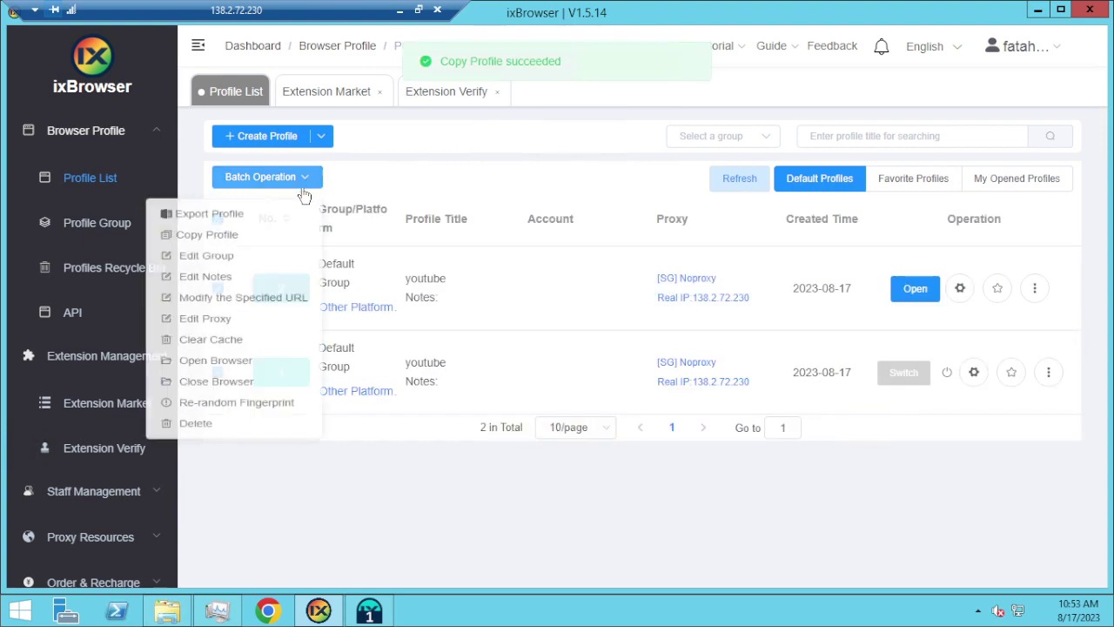
{"action": "left_click", "coordinate": [250, 242]}
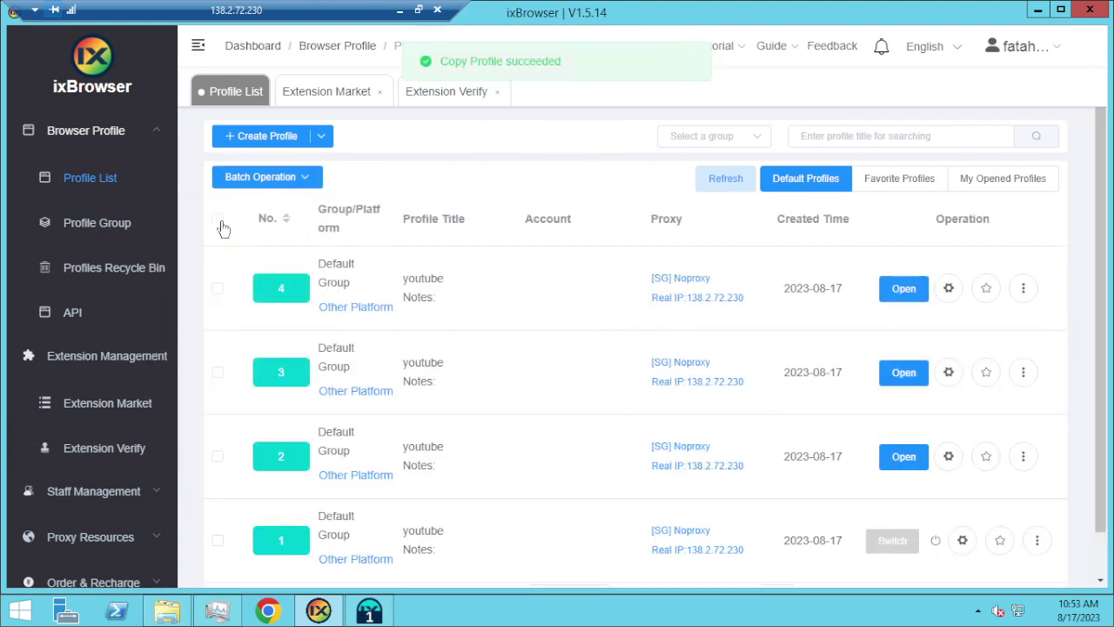
{"action": "left_click", "coordinate": [219, 223]}
{"action": "left_click", "coordinate": [309, 178]}
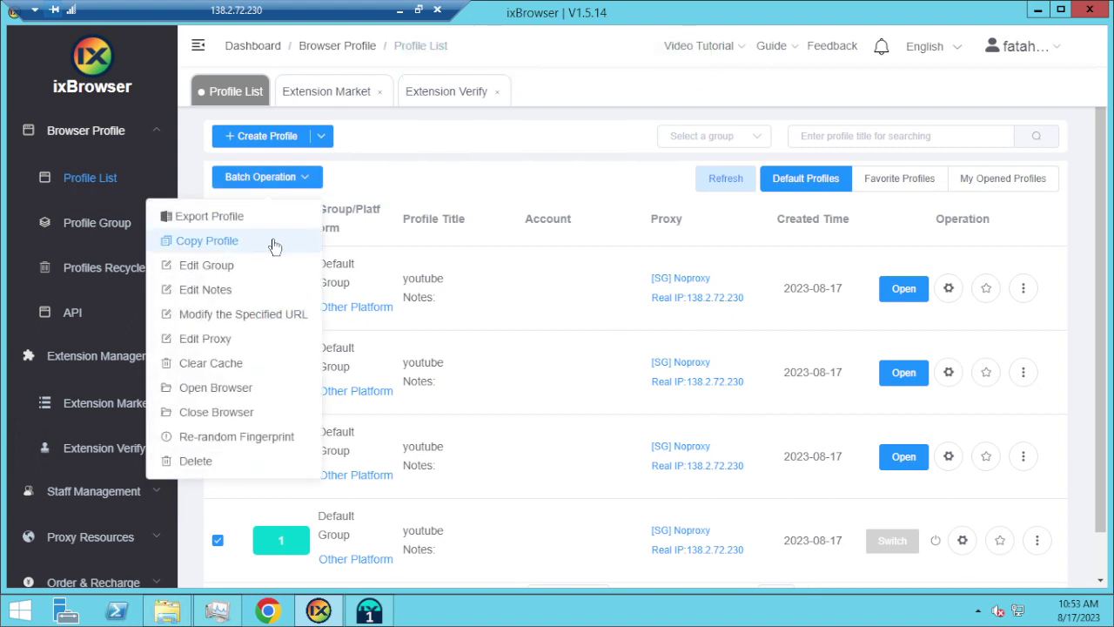
{"action": "left_click", "coordinate": [274, 247]}
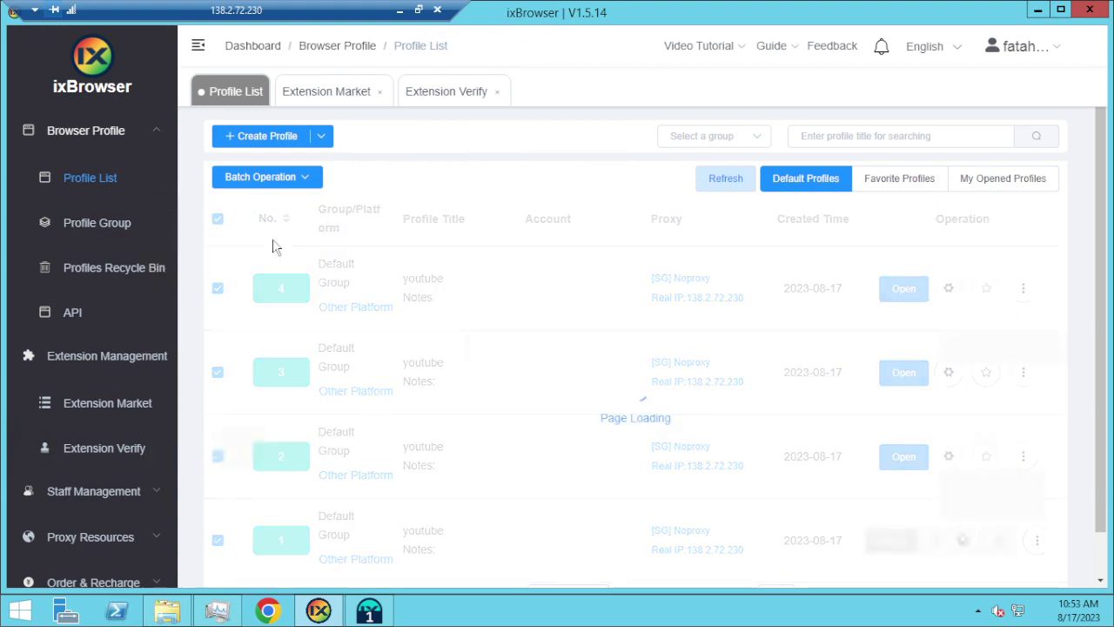
{"action": "left_click", "coordinate": [220, 220]}
{"action": "left_click", "coordinate": [306, 179]}
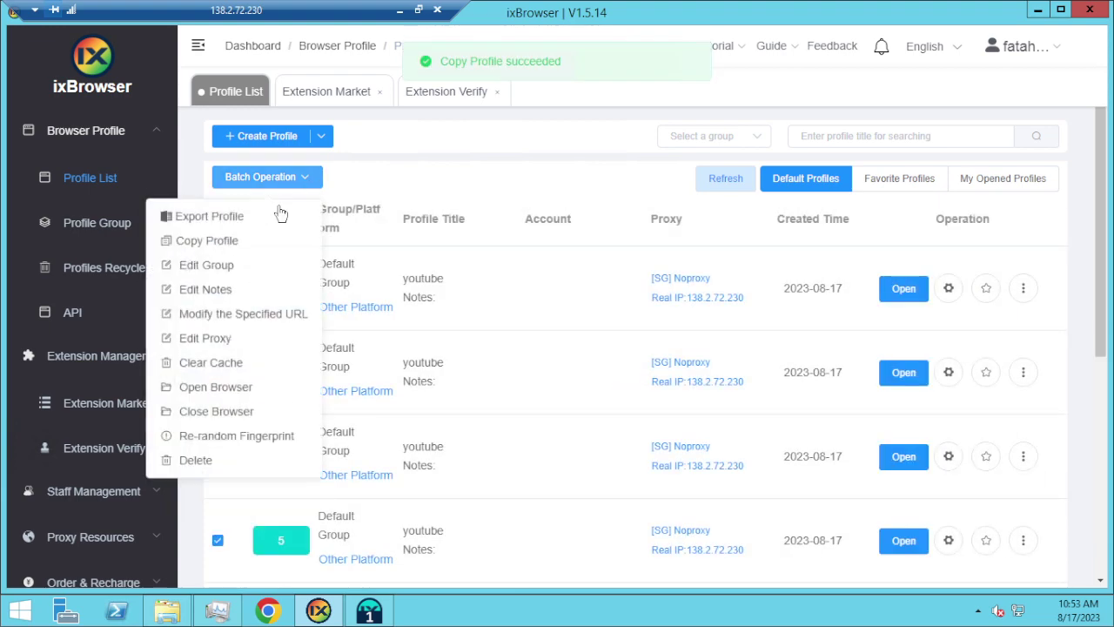
{"action": "left_click", "coordinate": [249, 244]}
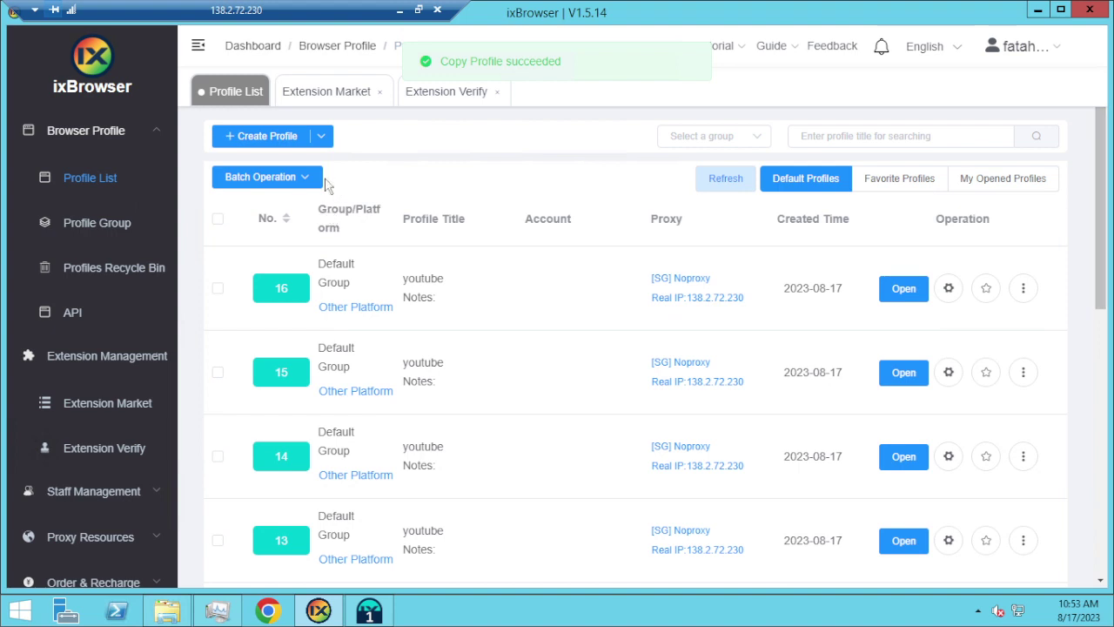
Step: Select all profiles on the current page and re-randomize their fingerprints in one batch
{"action": "left_click", "coordinate": [217, 218]}
{"action": "left_click", "coordinate": [306, 176]}
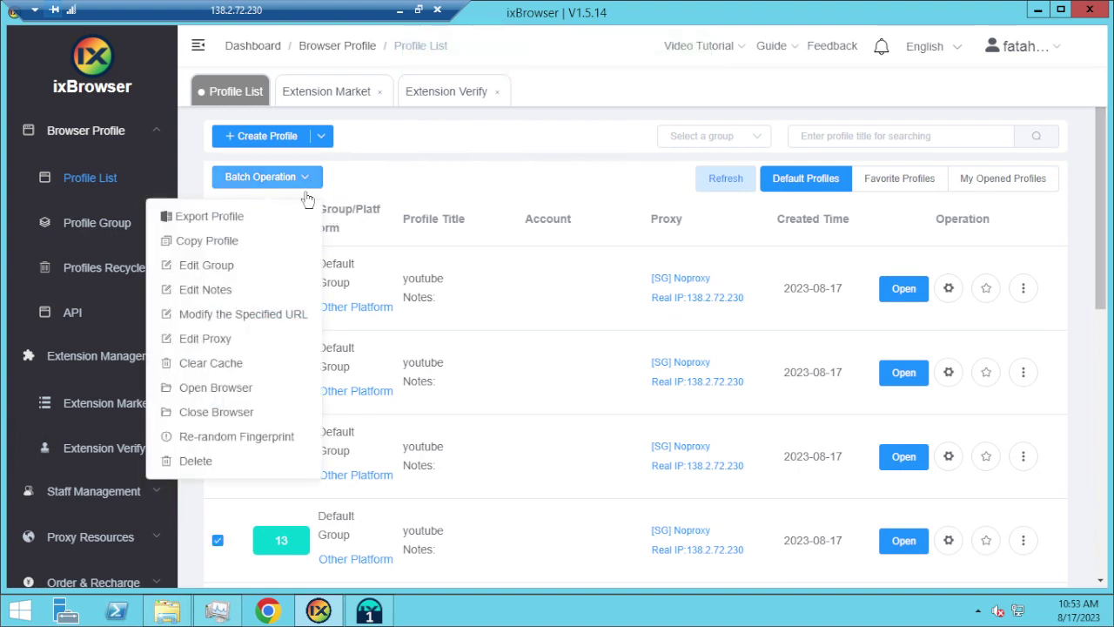
{"action": "left_click", "coordinate": [269, 437]}
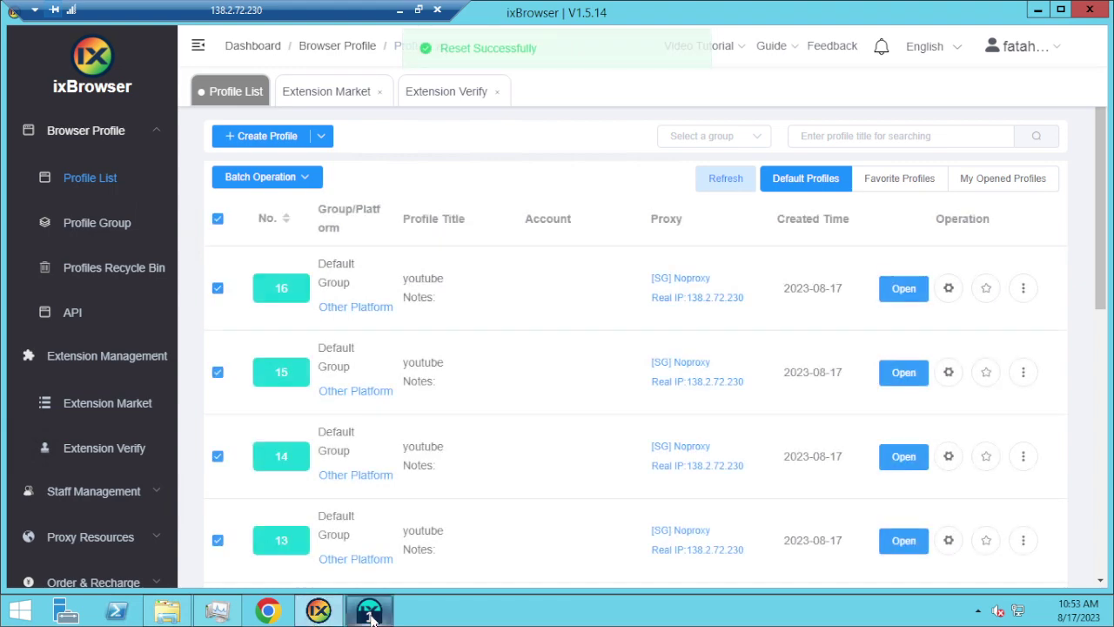
Step: Review the Pixelscan result in the open profile 1 browser and replace its tabs with one blank tab
{"action": "mouse_move", "coordinate": [372, 615]}
{"action": "left_click", "coordinate": [367, 527]}
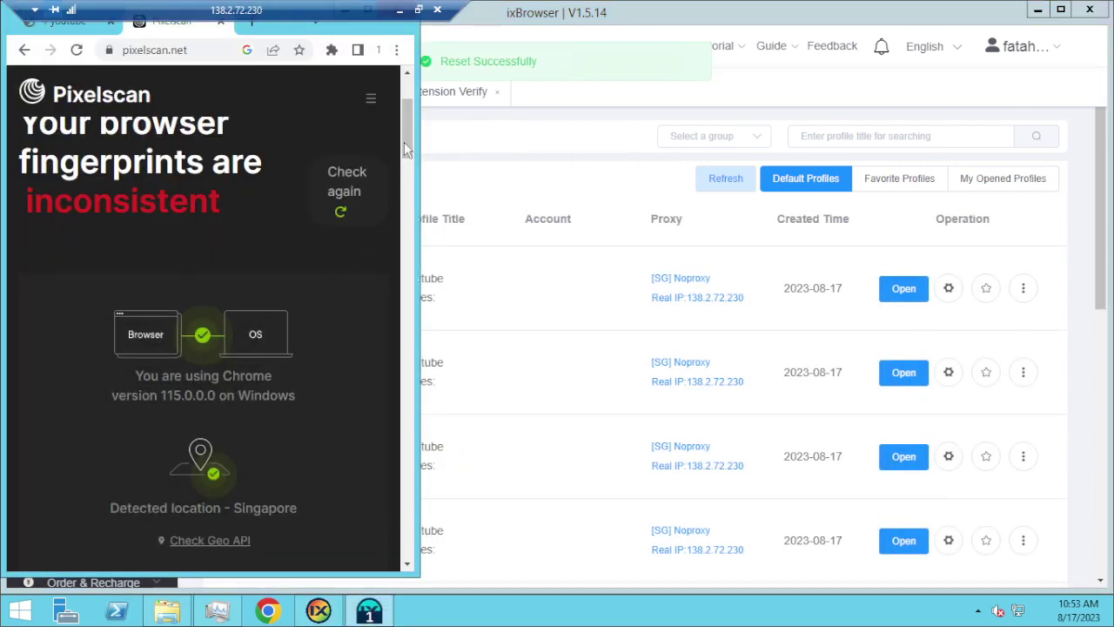
{"action": "left_click_drag", "start_coordinate": [408, 122], "coordinate": [410, 173]}
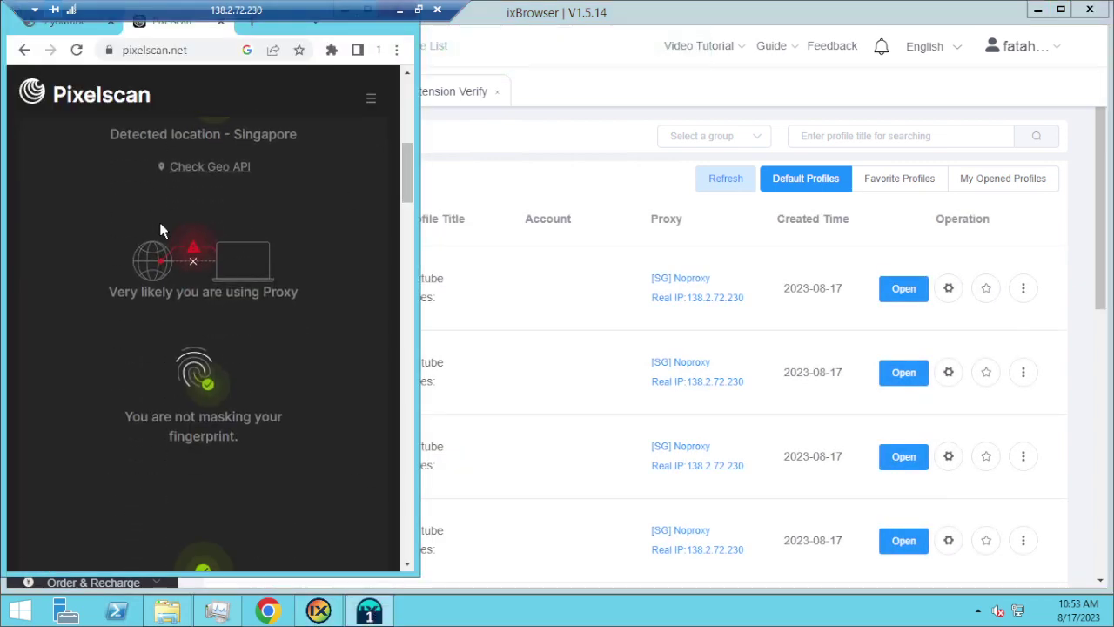
{"action": "left_click", "coordinate": [222, 21]}
{"action": "key", "text": "ctrl+t"}
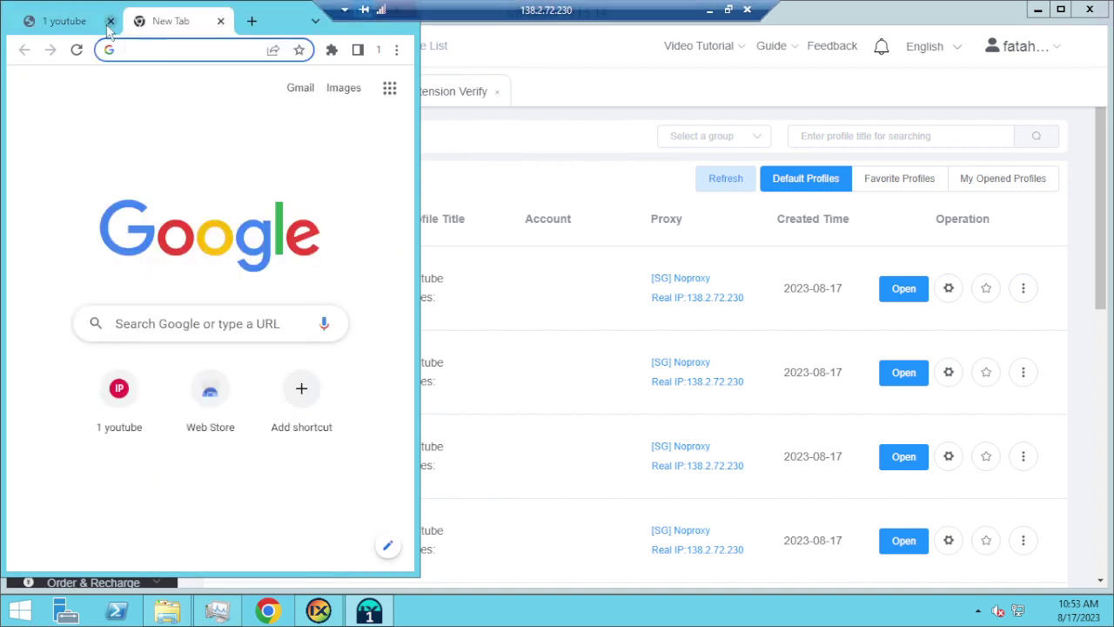
{"action": "left_click", "coordinate": [111, 21]}
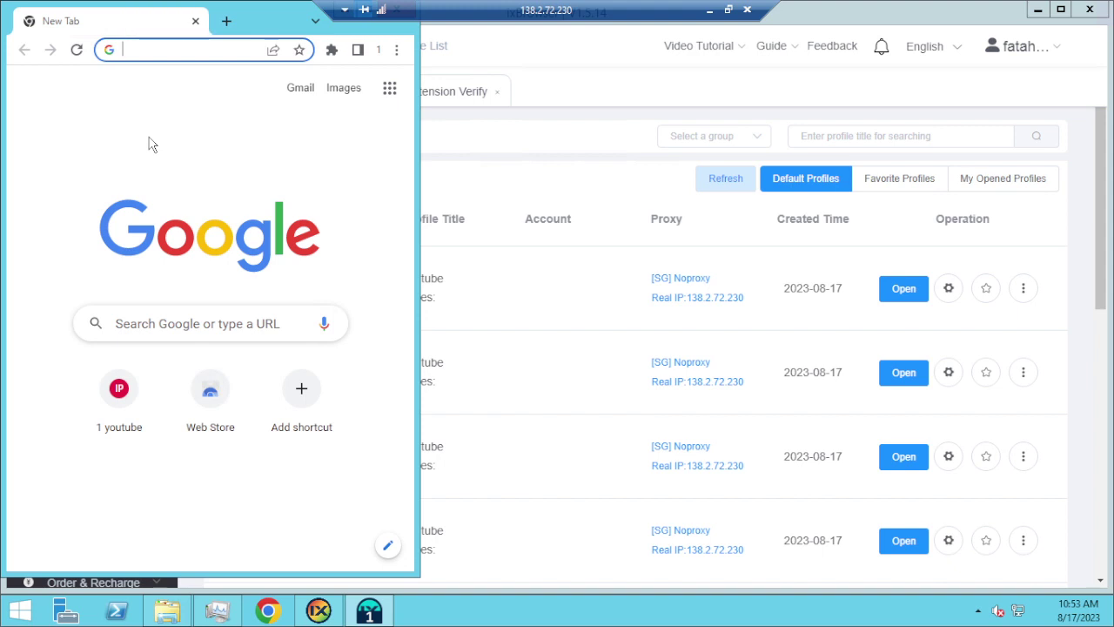
Step: Search Google for youtube and open the YouTube home page
{"action": "type", "text": "youtube"}
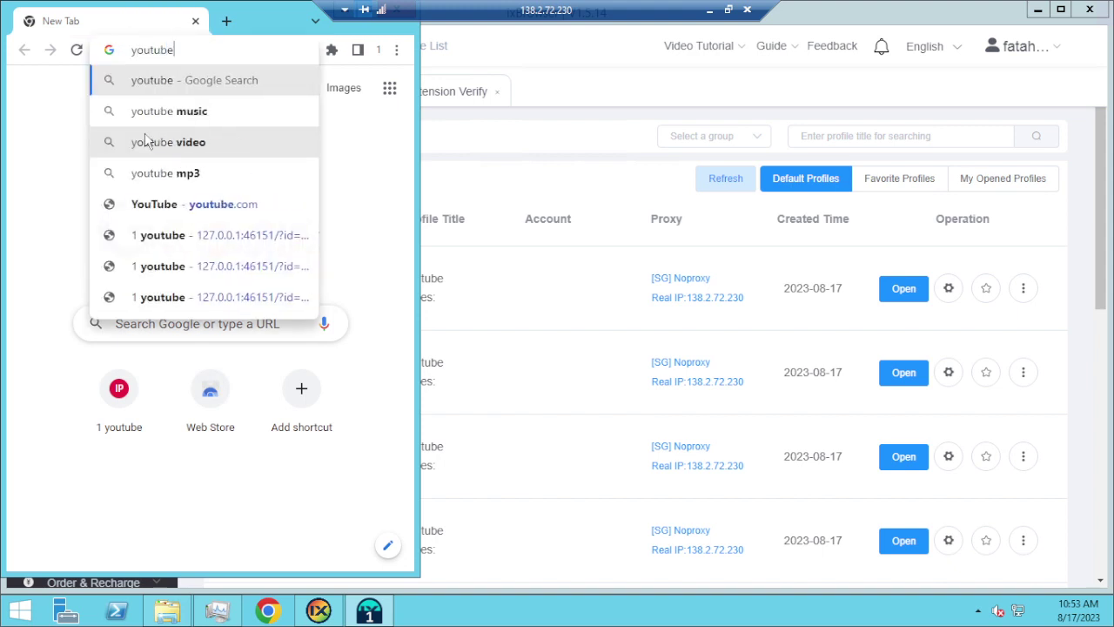
{"action": "key", "text": "Return"}
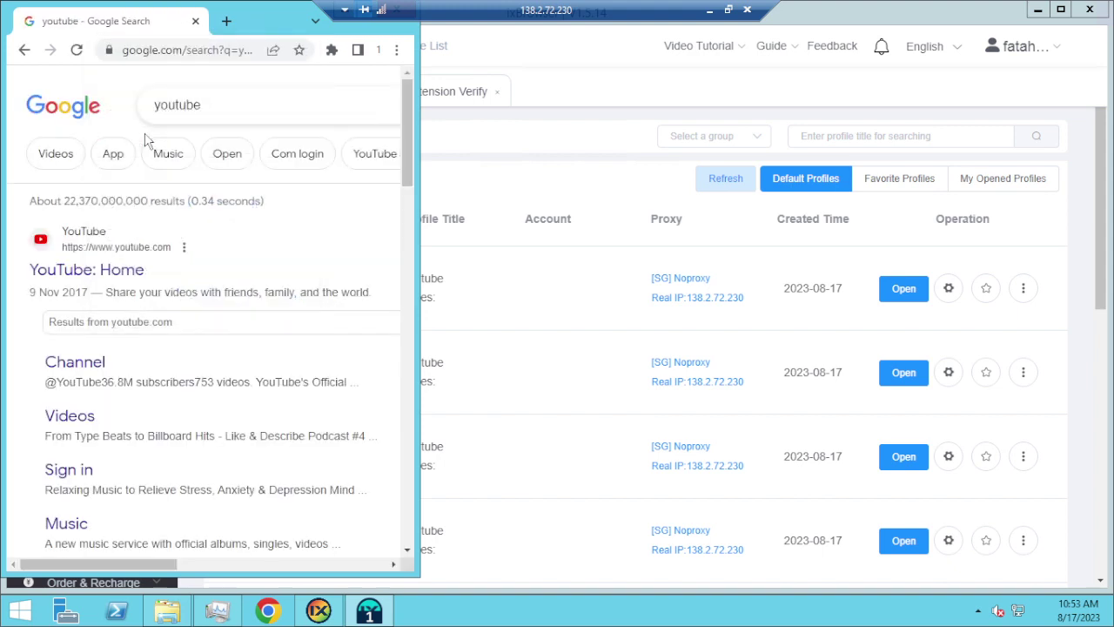
{"action": "left_click", "coordinate": [139, 268]}
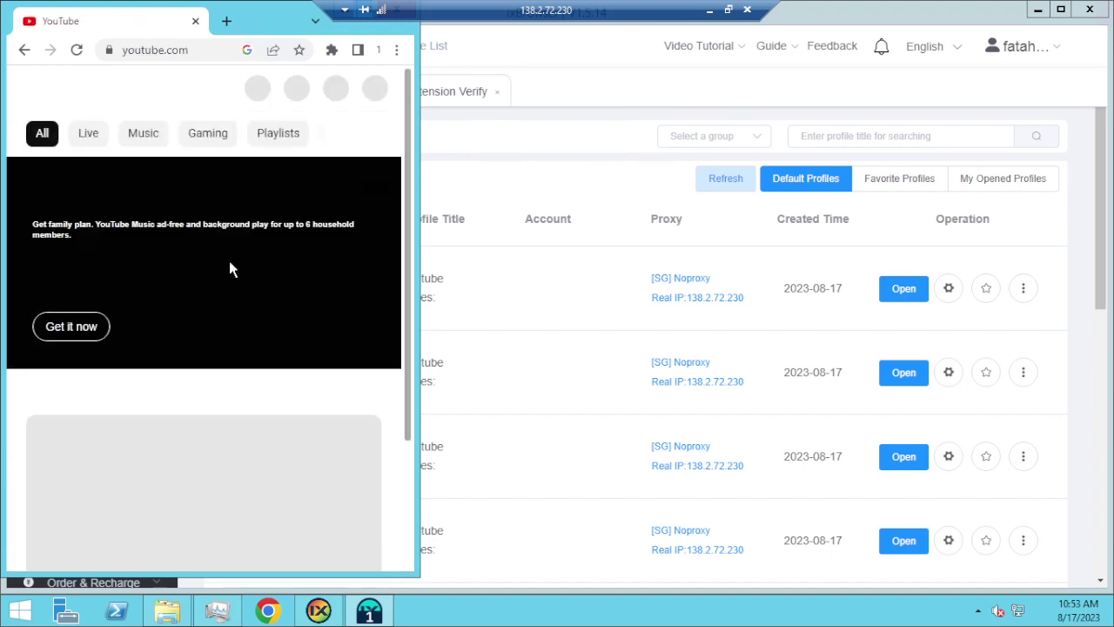
{"action": "scroll", "coordinate": [412, 103], "scroll_direction": "down", "scroll_amount": 7}
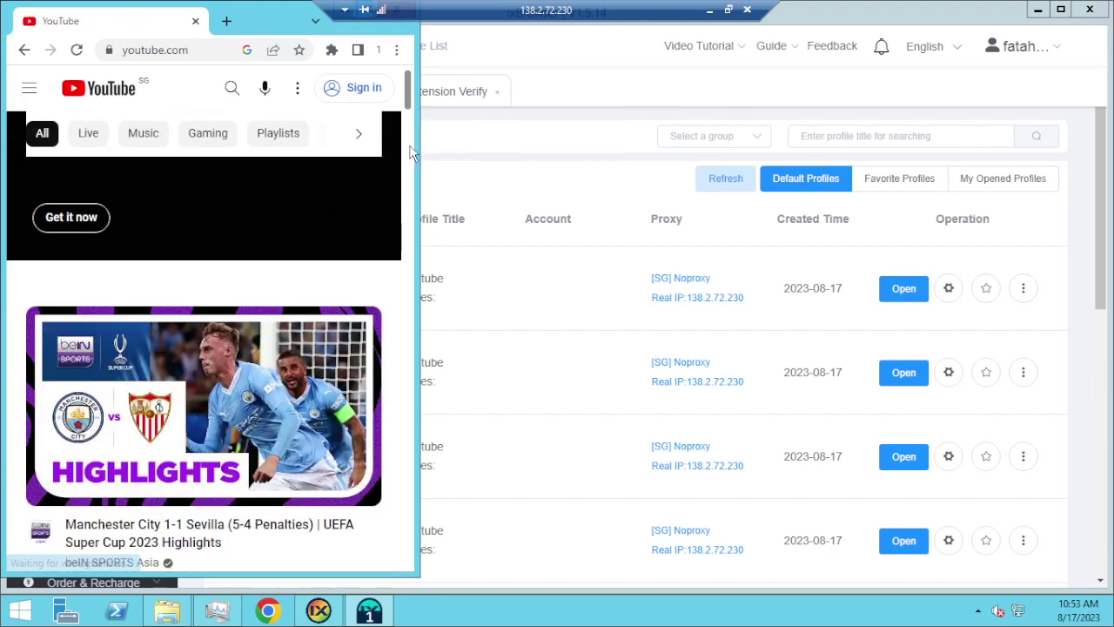
Step: Search YouTube for "malik 313" and open the MALIK 313 YT channel from the results
{"action": "left_click", "coordinate": [231, 88]}
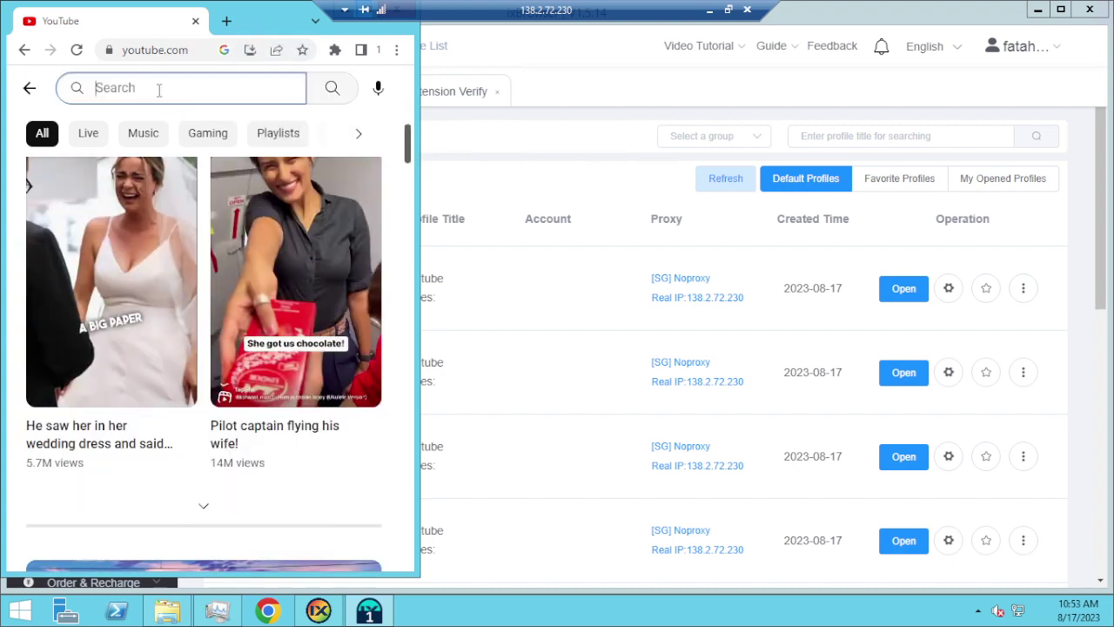
{"action": "type", "text": "3"}
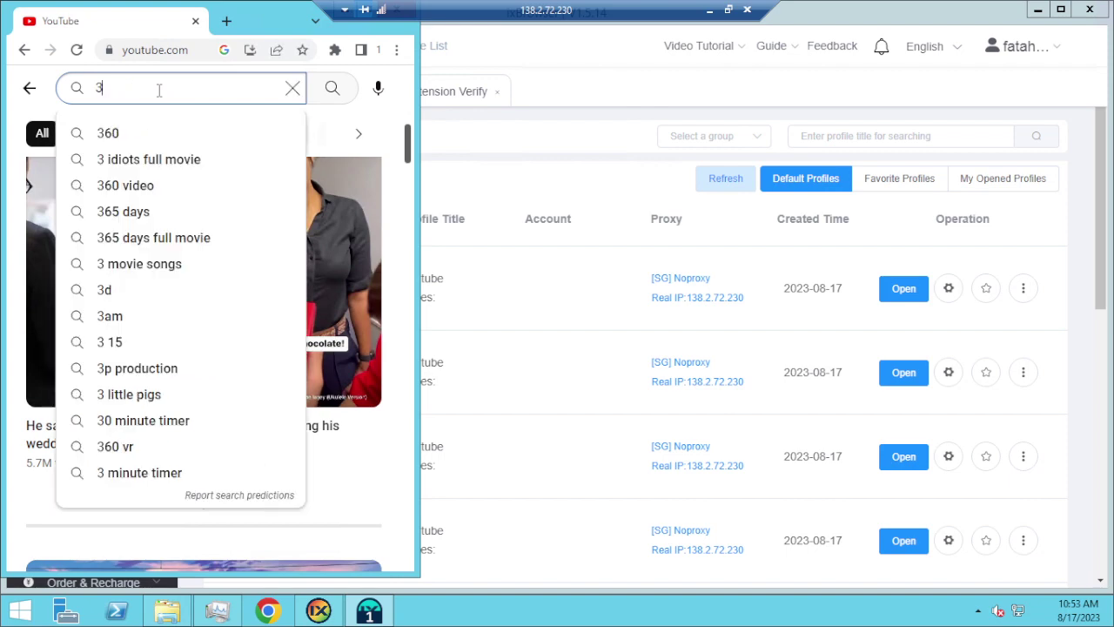
{"action": "key", "text": "BackSpace"}
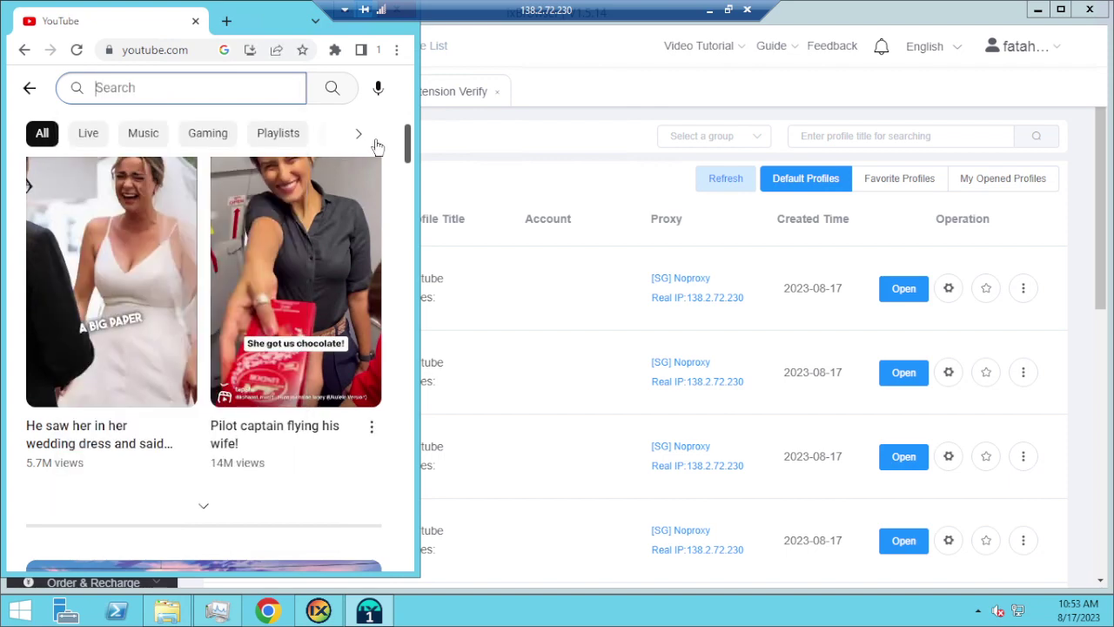
{"action": "left_click_drag", "start_coordinate": [408, 145], "coordinate": [408, 193]}
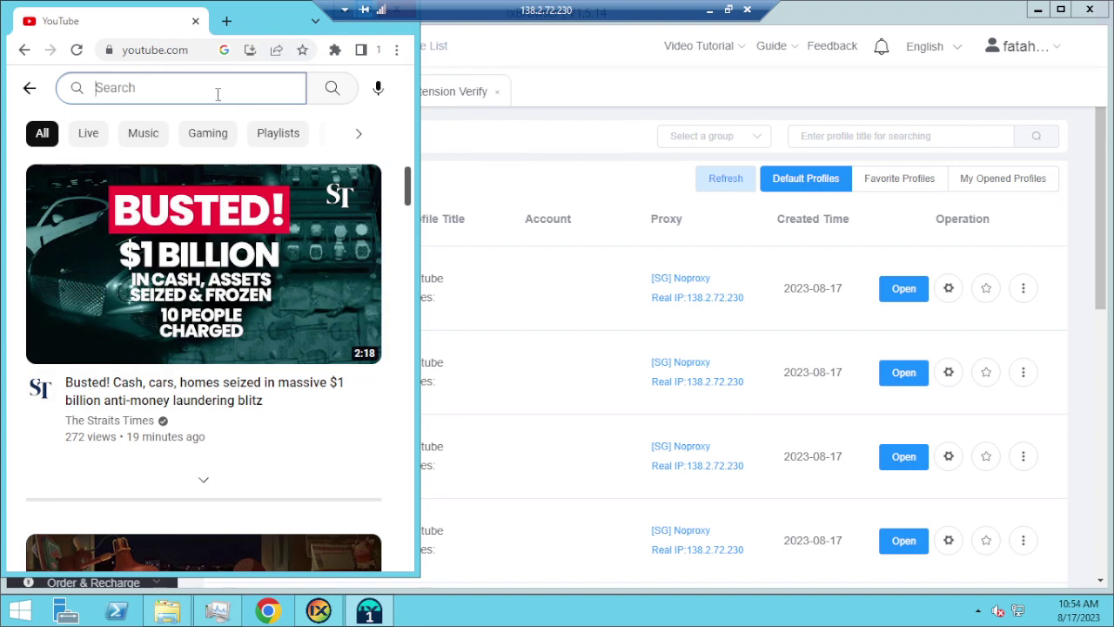
{"action": "type", "text": "malik"}
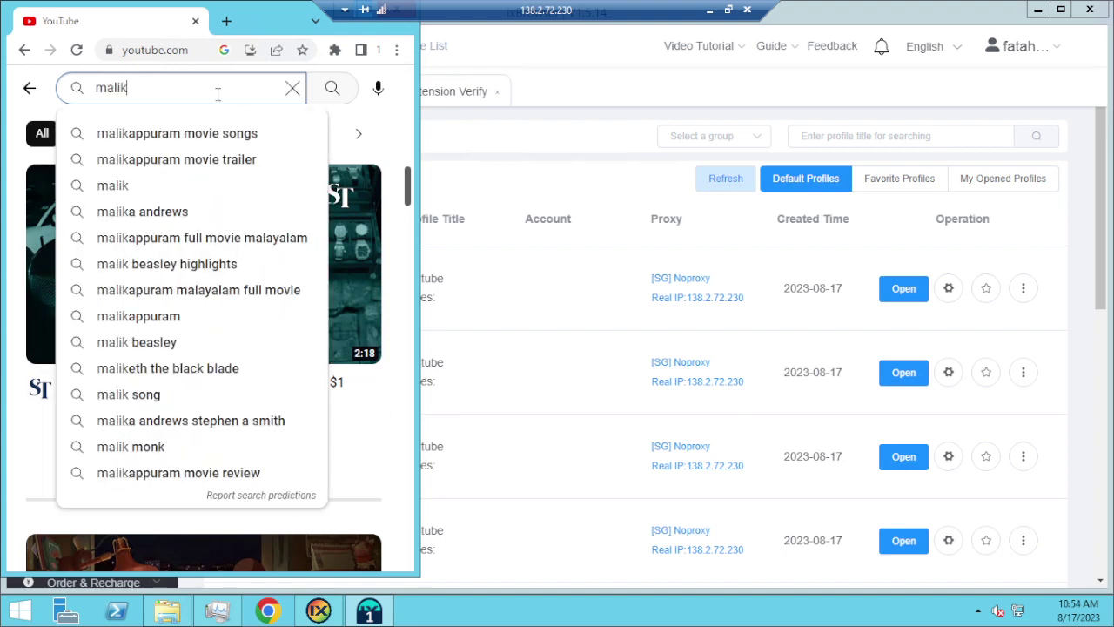
{"action": "type", "text": " 313"}
{"action": "key", "text": "Return"}
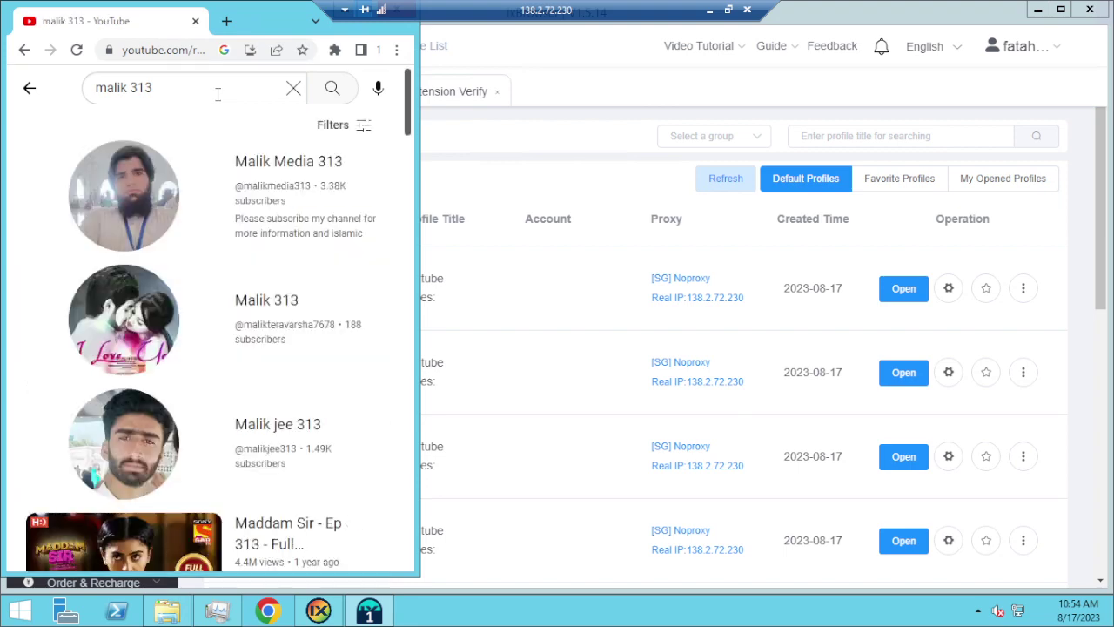
{"action": "left_click_drag", "start_coordinate": [410, 119], "coordinate": [410, 220]}
{"action": "scroll", "coordinate": [291, 241], "scroll_direction": "up", "scroll_amount": 1}
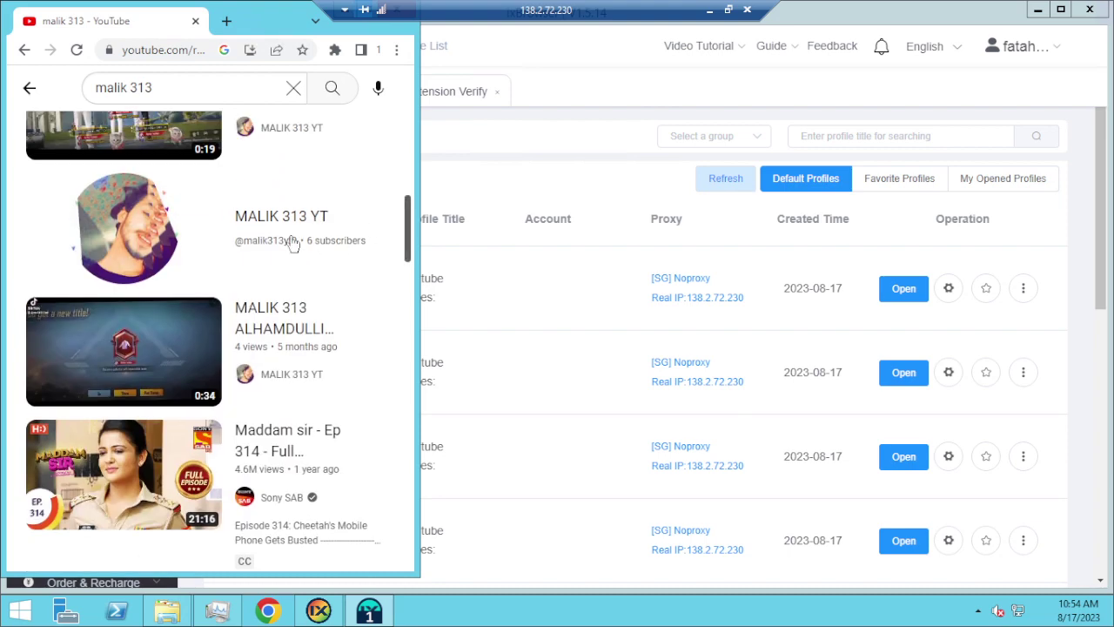
{"action": "left_click", "coordinate": [291, 241]}
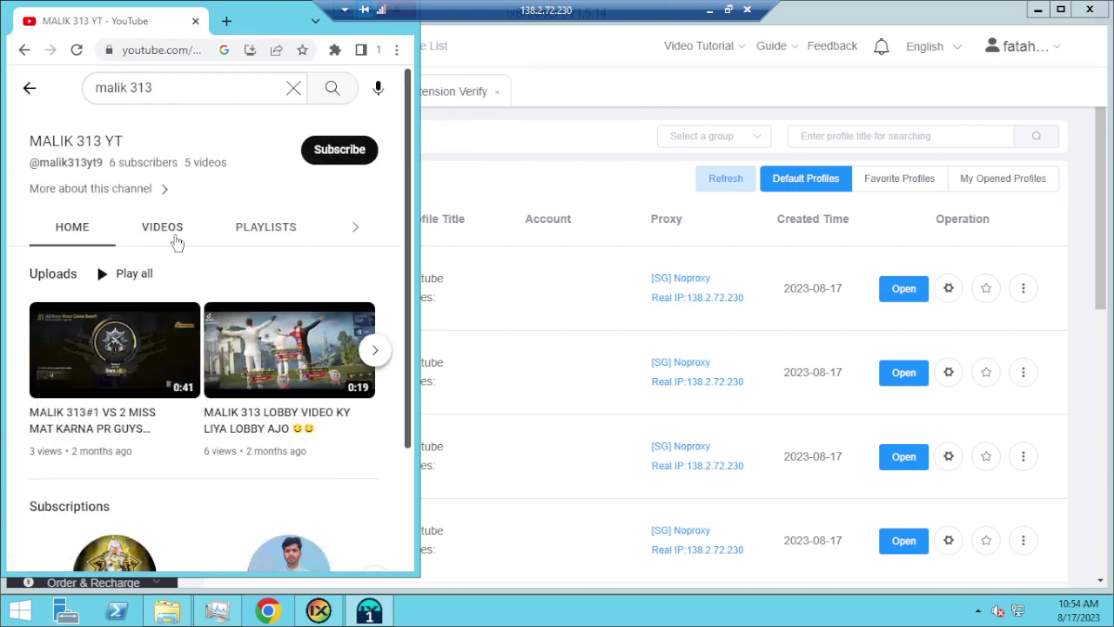
Step: Check the channel's videos and playlists, return to its home page, and copy that page's URL
{"action": "left_click", "coordinate": [174, 237]}
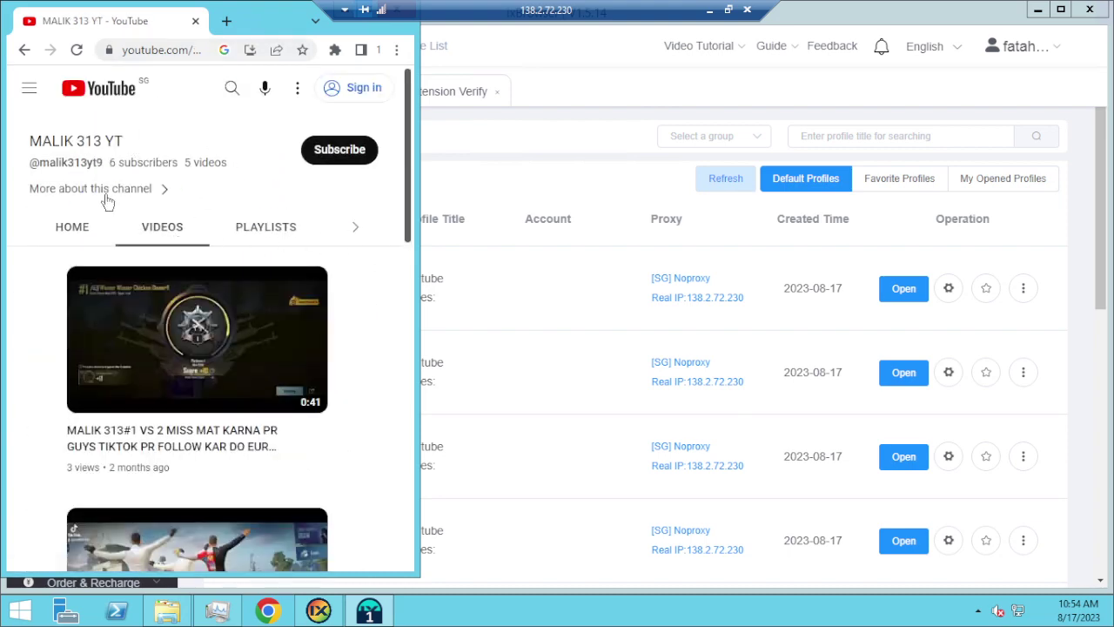
{"action": "left_click", "coordinate": [259, 229]}
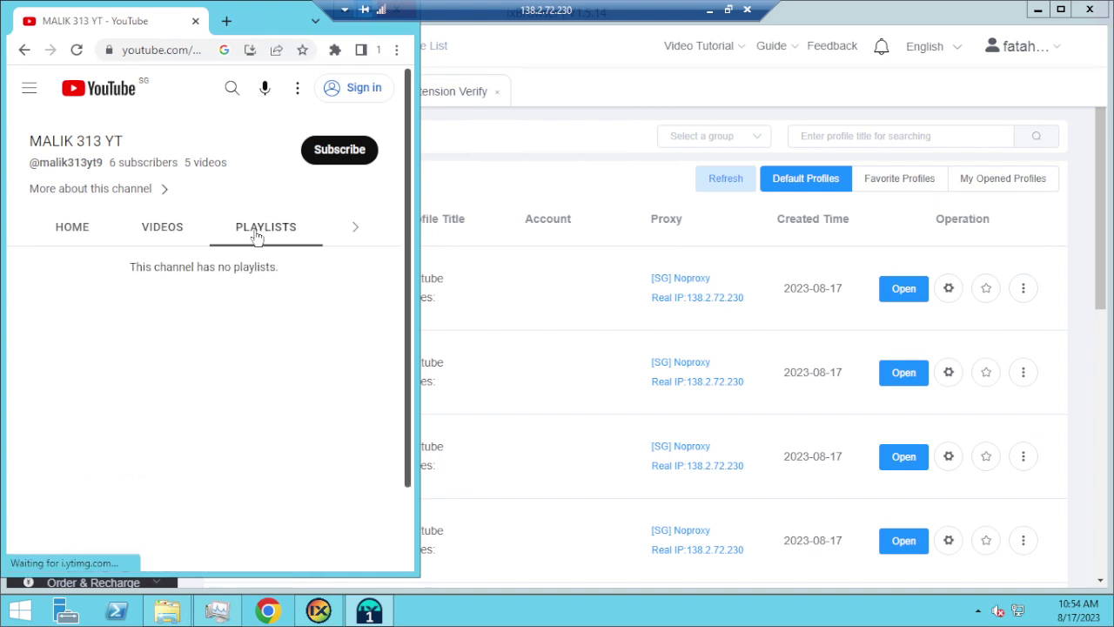
{"action": "left_click", "coordinate": [148, 241]}
{"action": "left_click", "coordinate": [100, 235]}
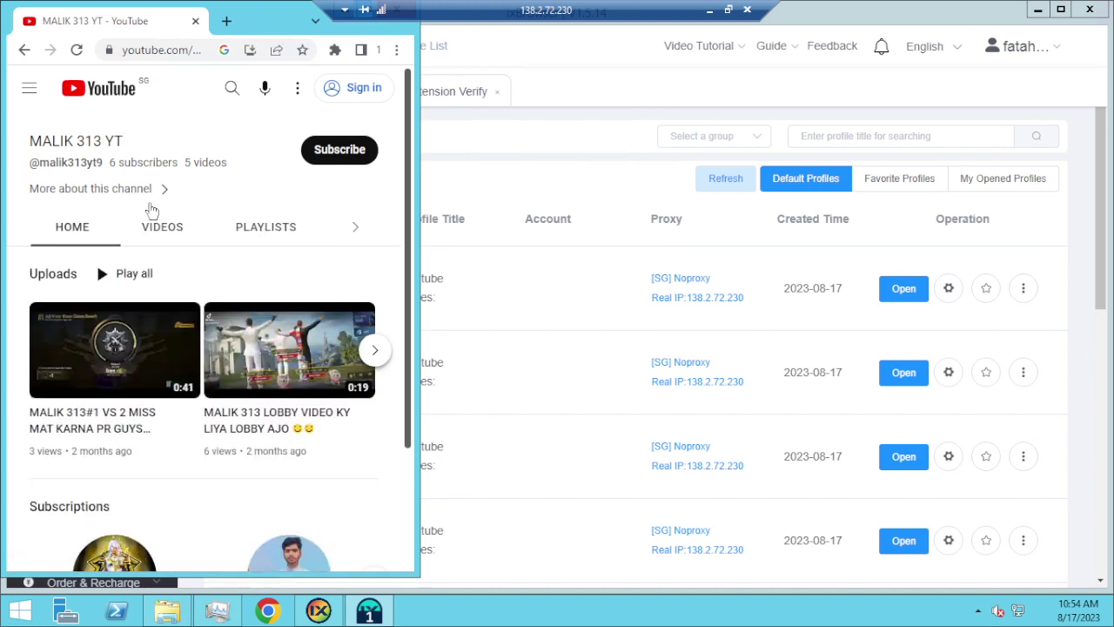
{"action": "double_click", "coordinate": [153, 52]}
{"action": "triple_click", "coordinate": [155, 52]}
{"action": "key", "text": "ctrl+c"}
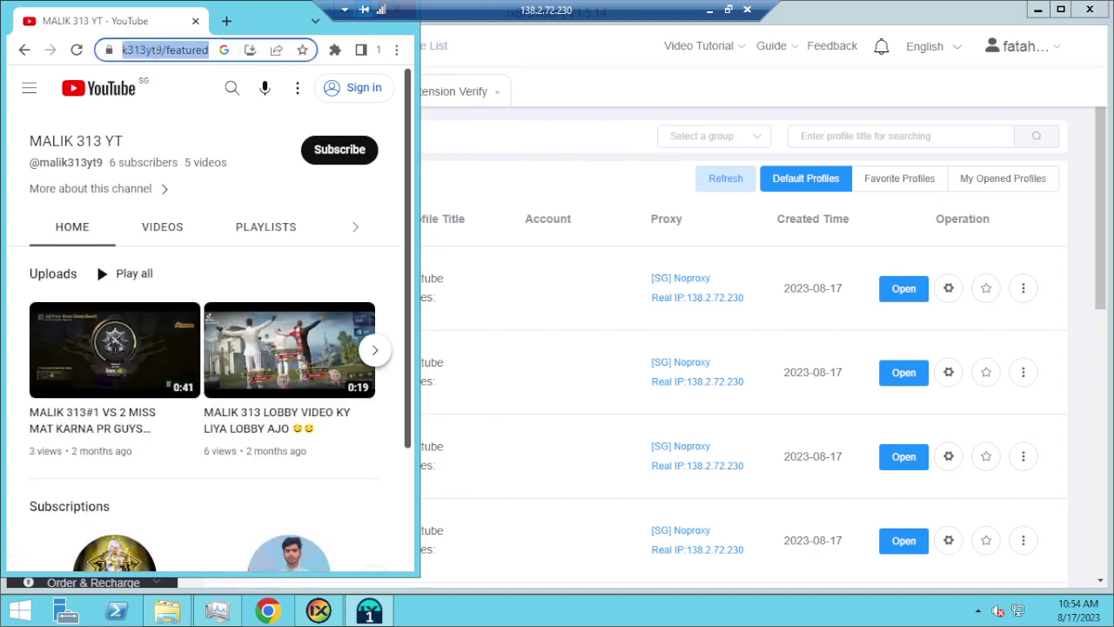
{"action": "left_click", "coordinate": [592, 92]}
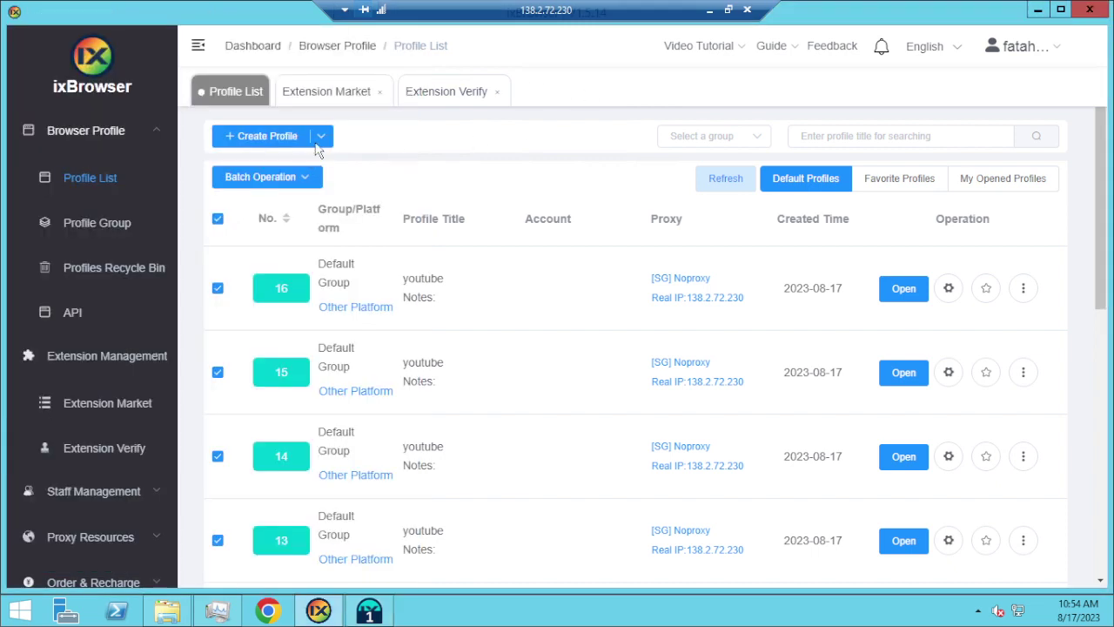
{"action": "left_click", "coordinate": [219, 220]}
{"action": "mouse_move", "coordinate": [312, 180]}
{"action": "left_click", "coordinate": [293, 313]}
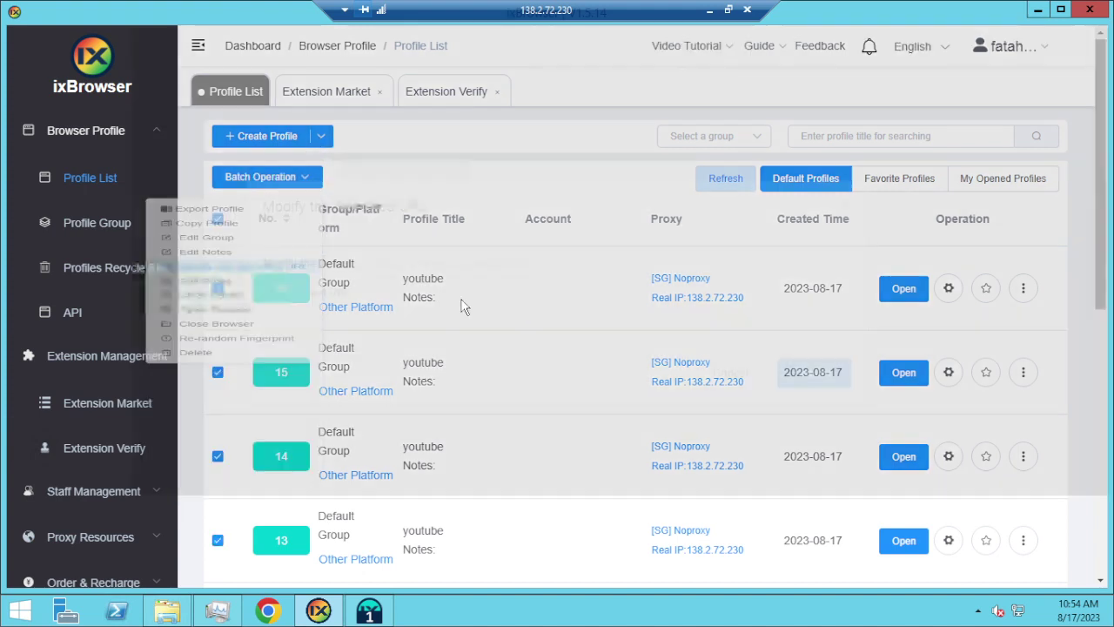
{"action": "left_click", "coordinate": [478, 278]}
{"action": "key", "text": "ctrl+v"}
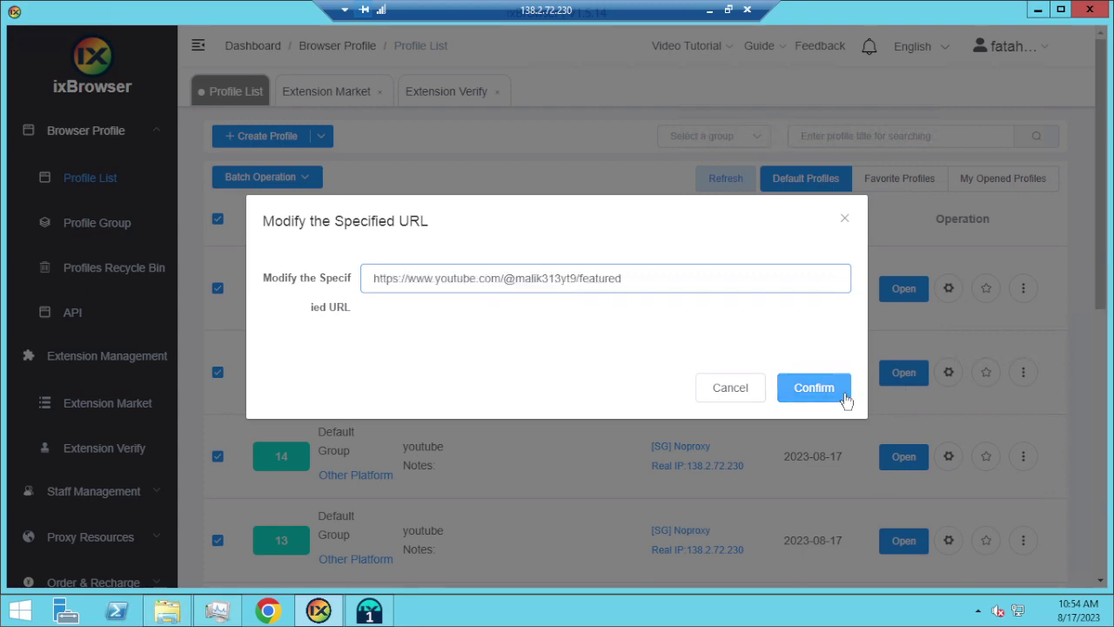
{"action": "left_click", "coordinate": [792, 393]}
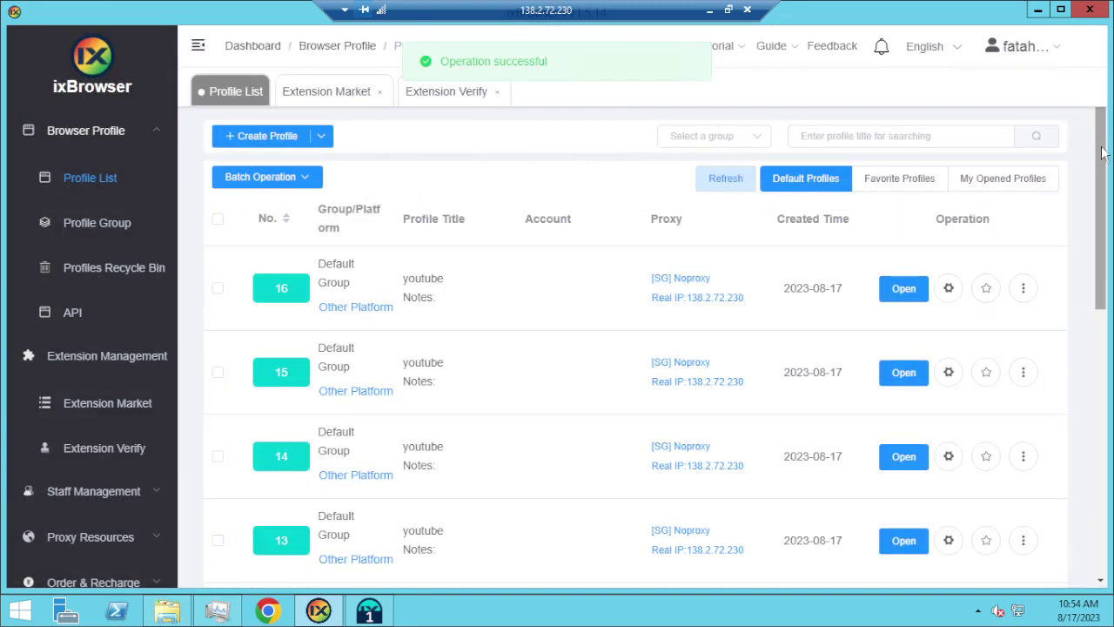
Step: Launch profile 7 and close its profile information tab so only the YouTube channel page stays open
{"action": "left_click_drag", "start_coordinate": [1101, 159], "coordinate": [1098, 490]}
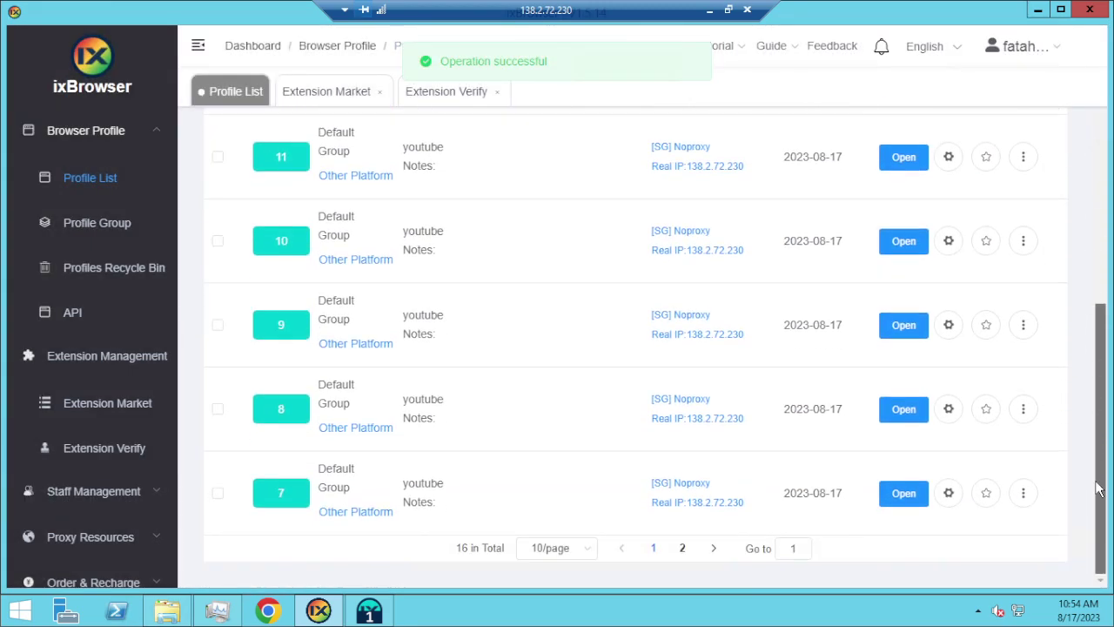
{"action": "left_click", "coordinate": [901, 494]}
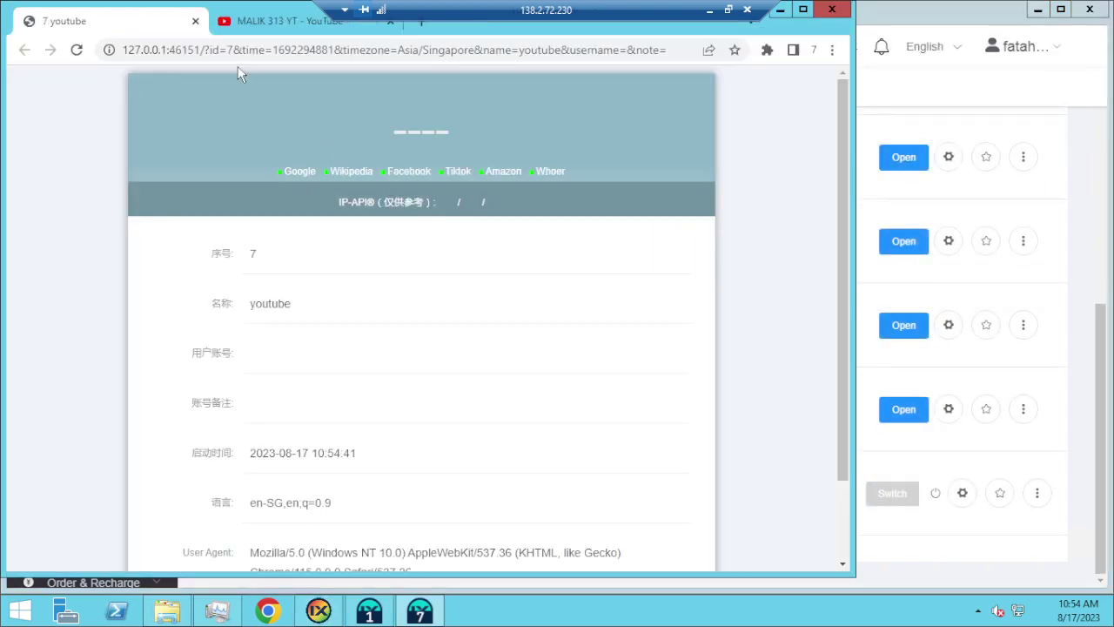
{"action": "left_click", "coordinate": [195, 21]}
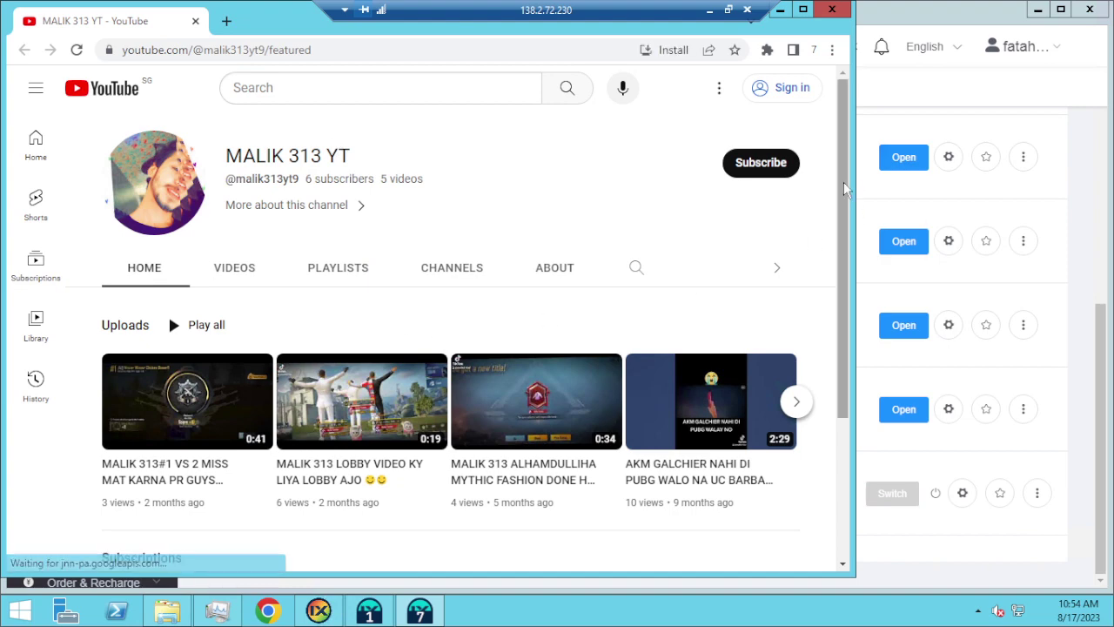
{"action": "scroll", "coordinate": [814, 356], "scroll_direction": "down", "scroll_amount": 1}
{"action": "scroll", "coordinate": [813, 356], "scroll_direction": "down", "scroll_amount": 3}
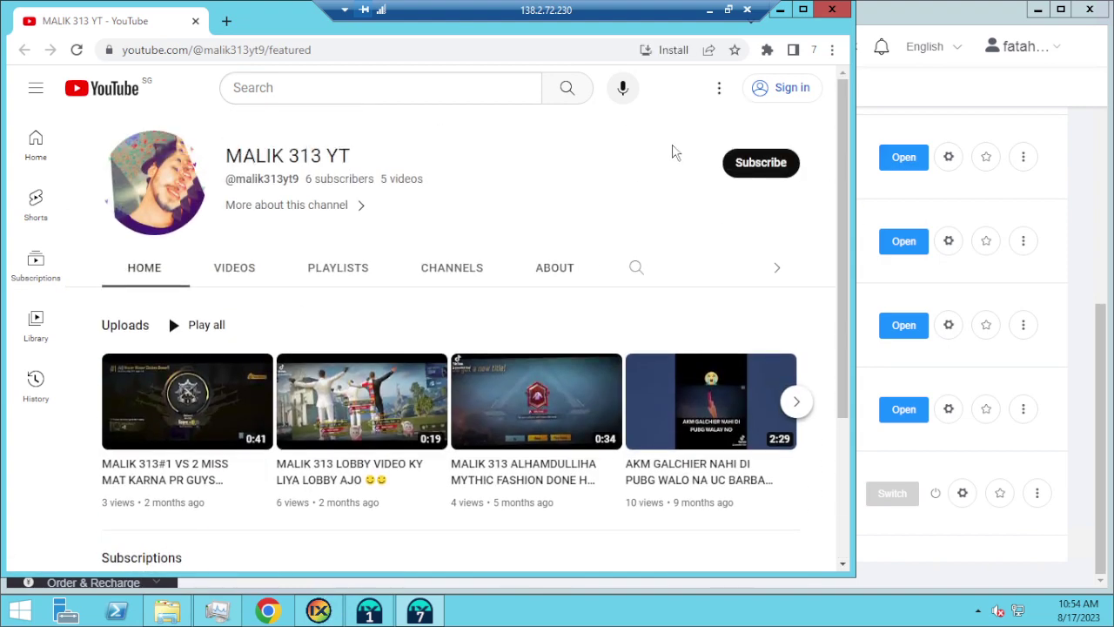
Step: Open the channel's first uploaded video and enable Forced volume in the Improve YouTube extension's player settings
{"action": "left_click", "coordinate": [206, 441]}
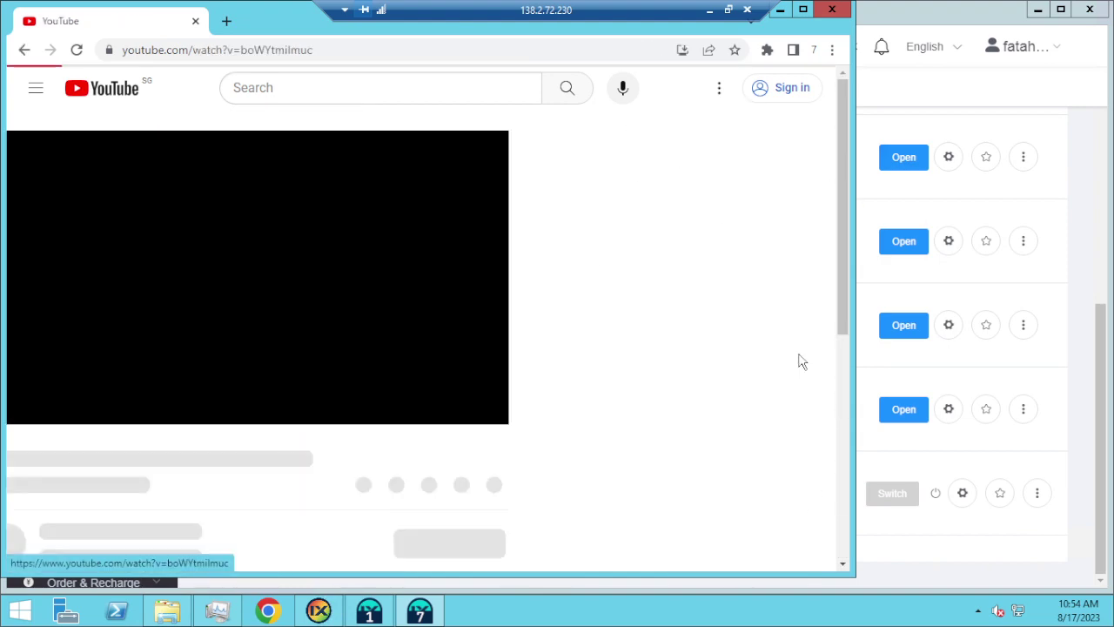
{"action": "left_click", "coordinate": [766, 49]}
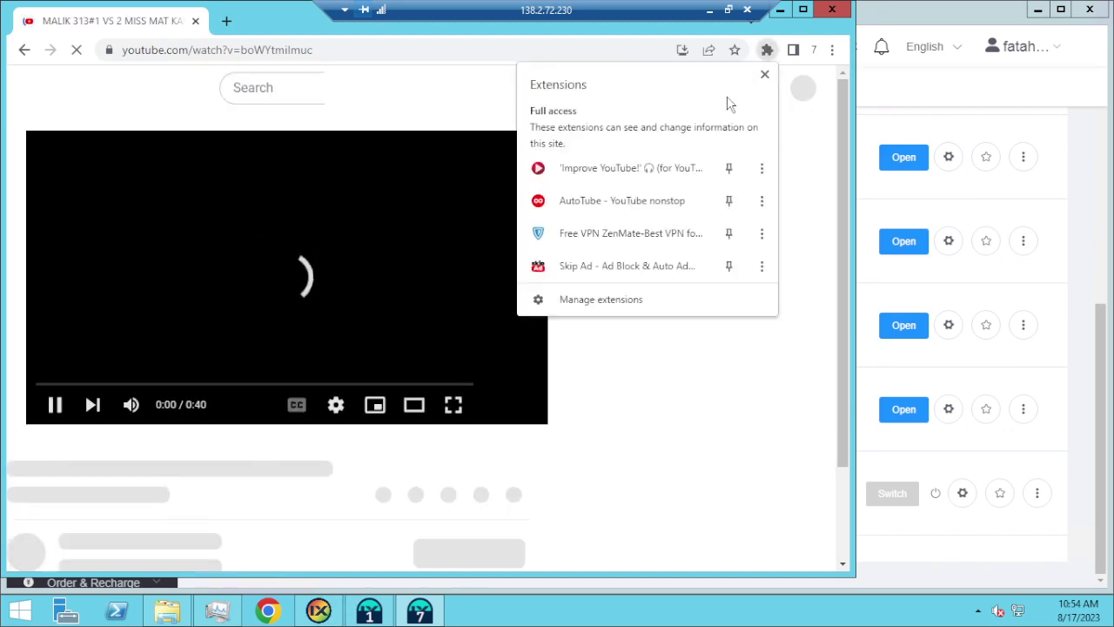
{"action": "left_click", "coordinate": [617, 167]}
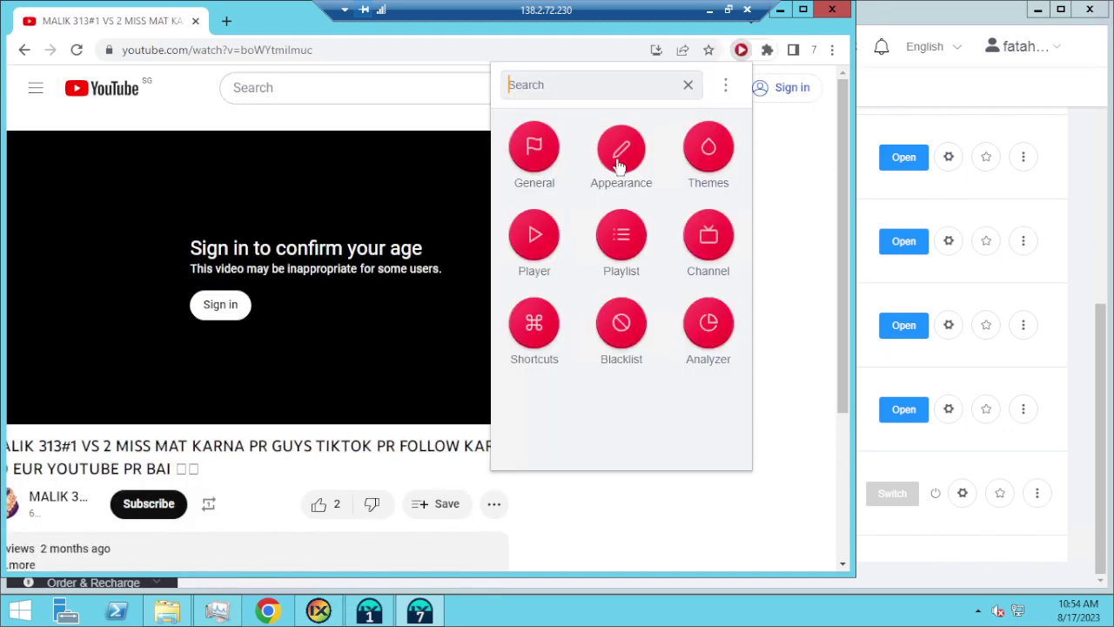
{"action": "left_click", "coordinate": [535, 233]}
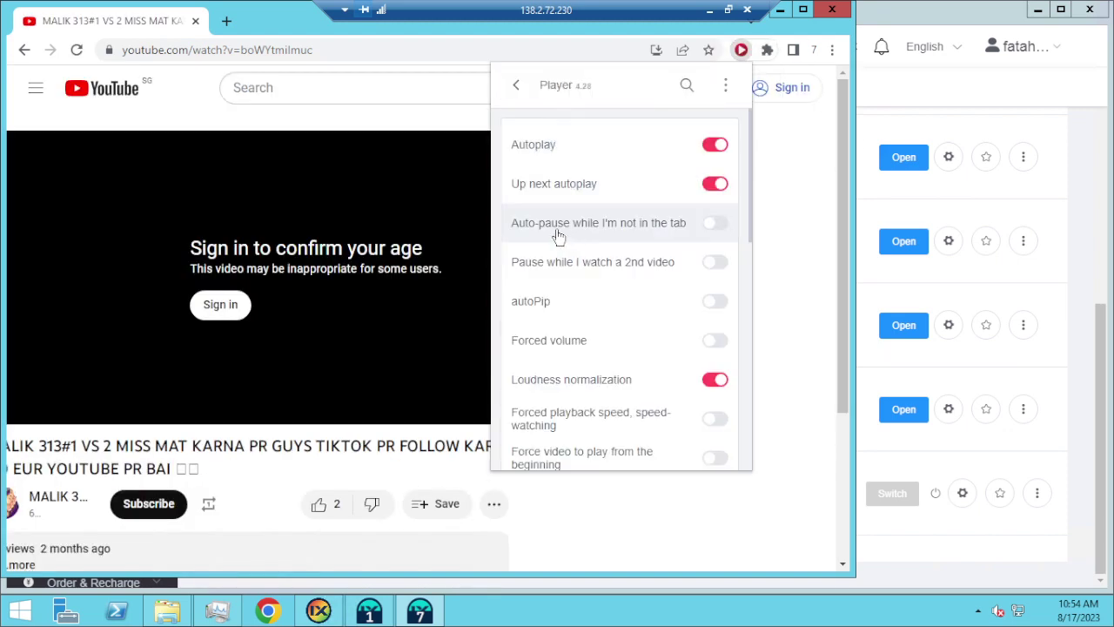
{"action": "left_click", "coordinate": [561, 348]}
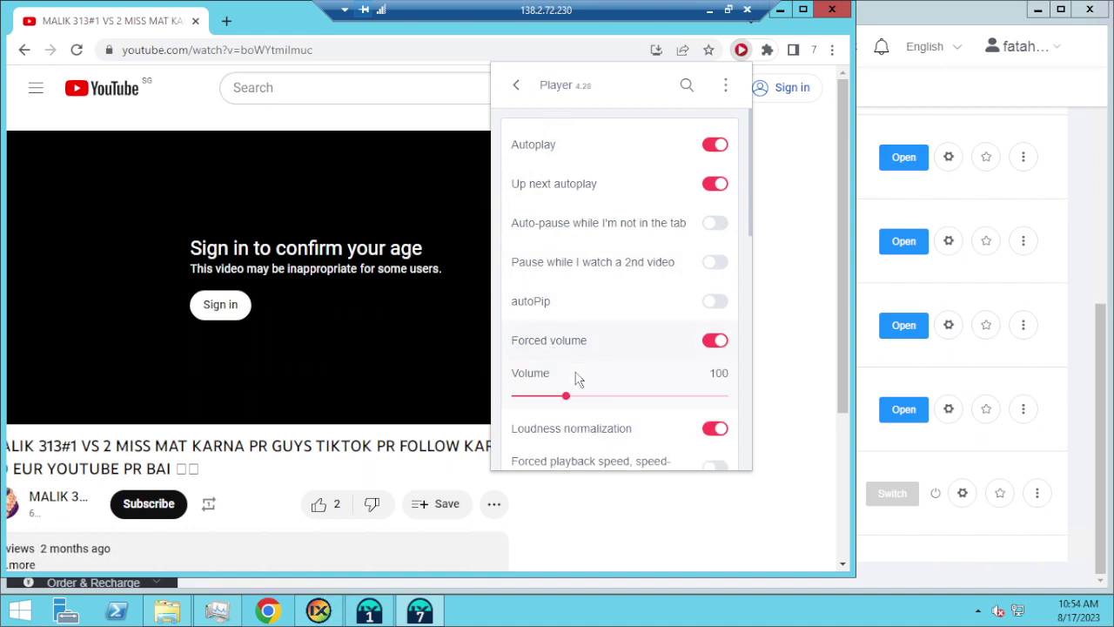
Step: In the ImprovedTube player settings, lower the forced volume to nearly the slider's minimum
{"action": "left_click", "coordinate": [517, 84]}
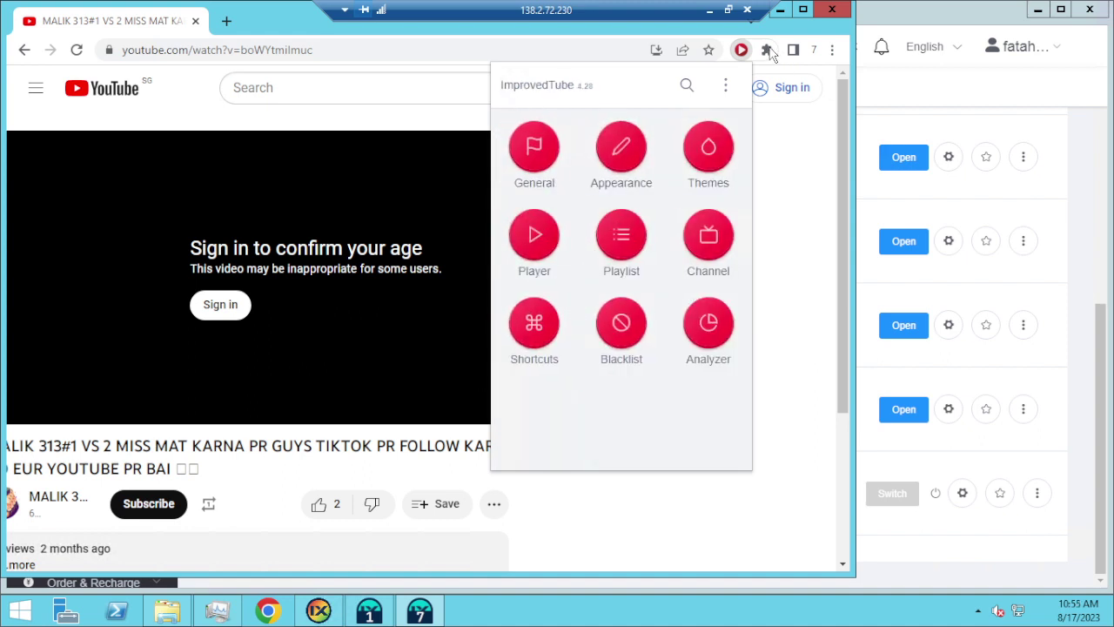
{"action": "left_click", "coordinate": [534, 263]}
{"action": "scroll", "coordinate": [641, 256], "scroll_direction": "down", "scroll_amount": 4}
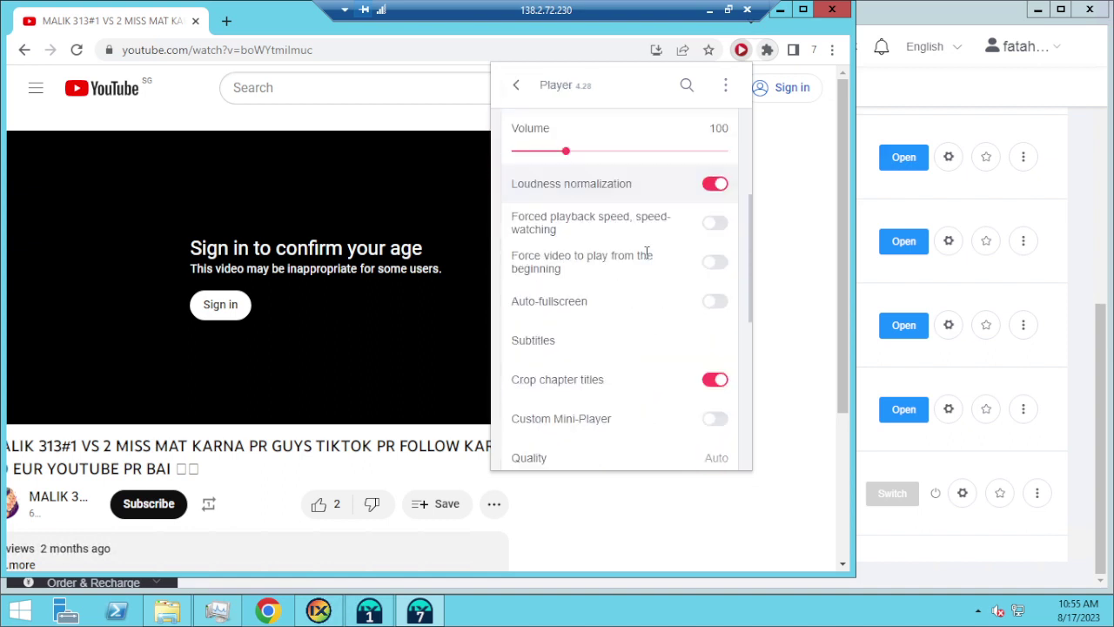
{"action": "scroll", "coordinate": [605, 200], "scroll_direction": "up", "scroll_amount": 1}
{"action": "scroll", "coordinate": [599, 180], "scroll_direction": "up", "scroll_amount": 1}
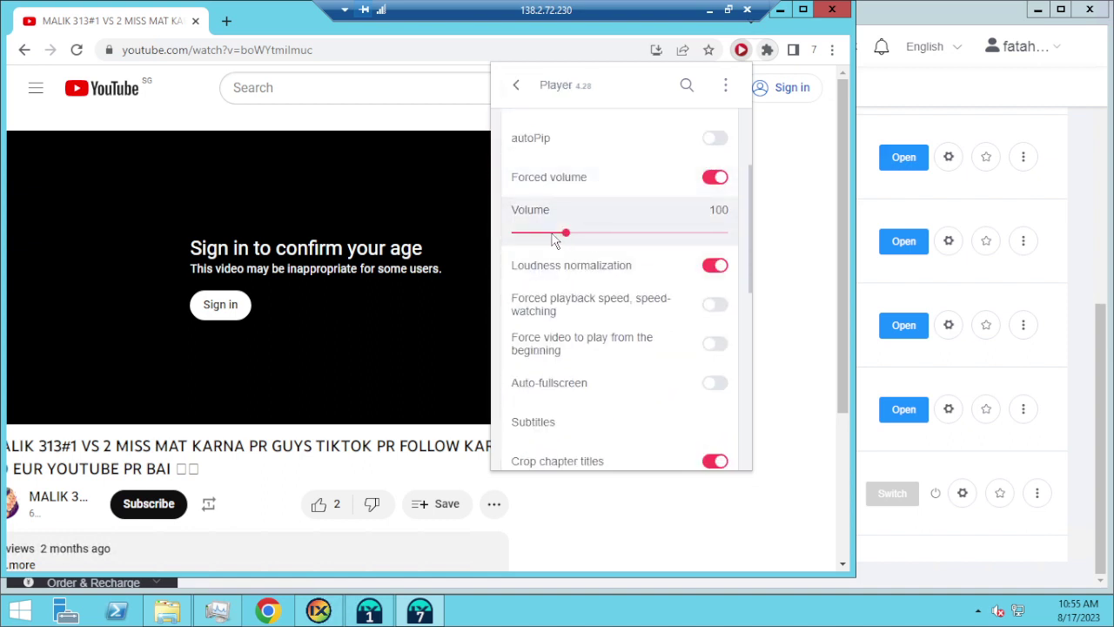
{"action": "left_click_drag", "start_coordinate": [562, 232], "coordinate": [515, 231]}
Step: Set the extension's player quality to 144p and enable Avoid HDR, keep SDR
{"action": "scroll", "coordinate": [651, 318], "scroll_direction": "down", "scroll_amount": 2}
{"action": "left_click", "coordinate": [634, 380]}
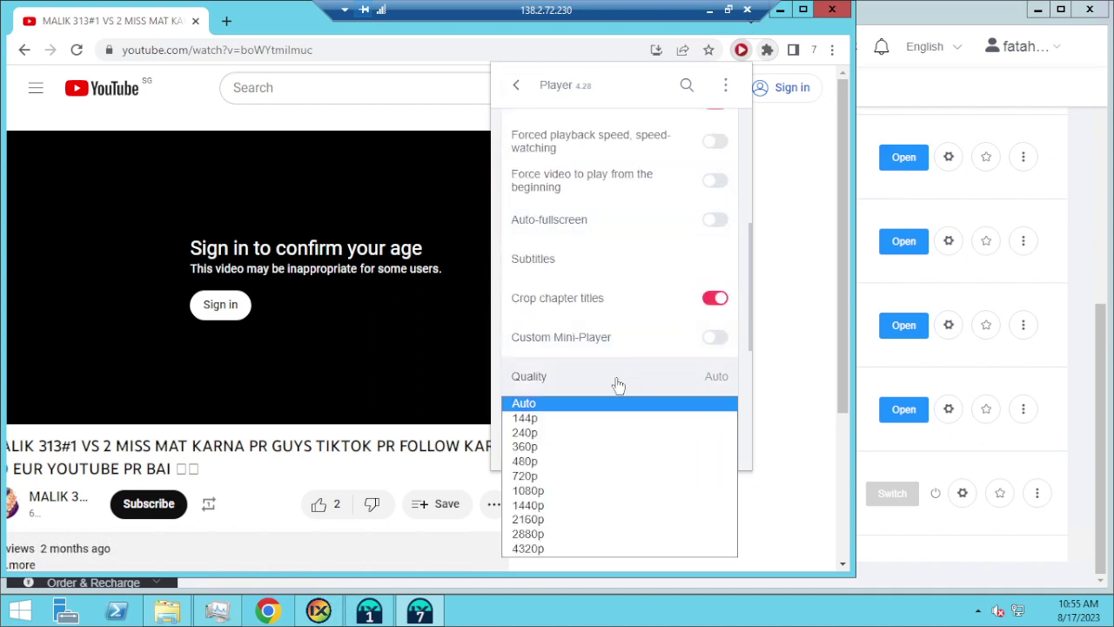
{"action": "left_click", "coordinate": [585, 417]}
{"action": "scroll", "coordinate": [644, 420], "scroll_direction": "down", "scroll_amount": 4}
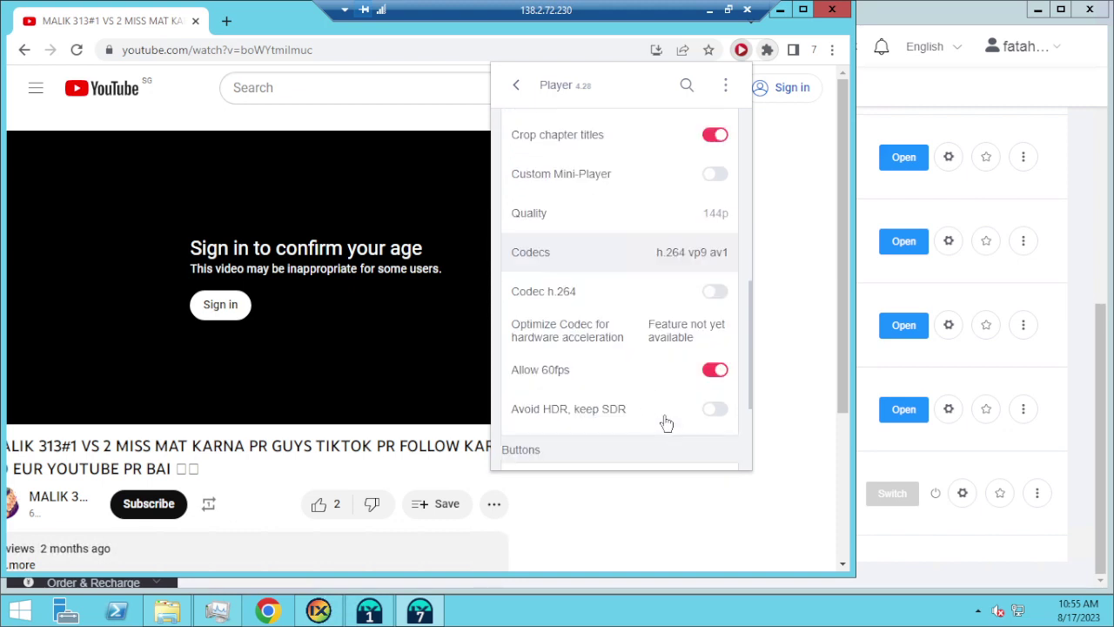
{"action": "left_click", "coordinate": [712, 409]}
{"action": "left_click", "coordinate": [446, 380]}
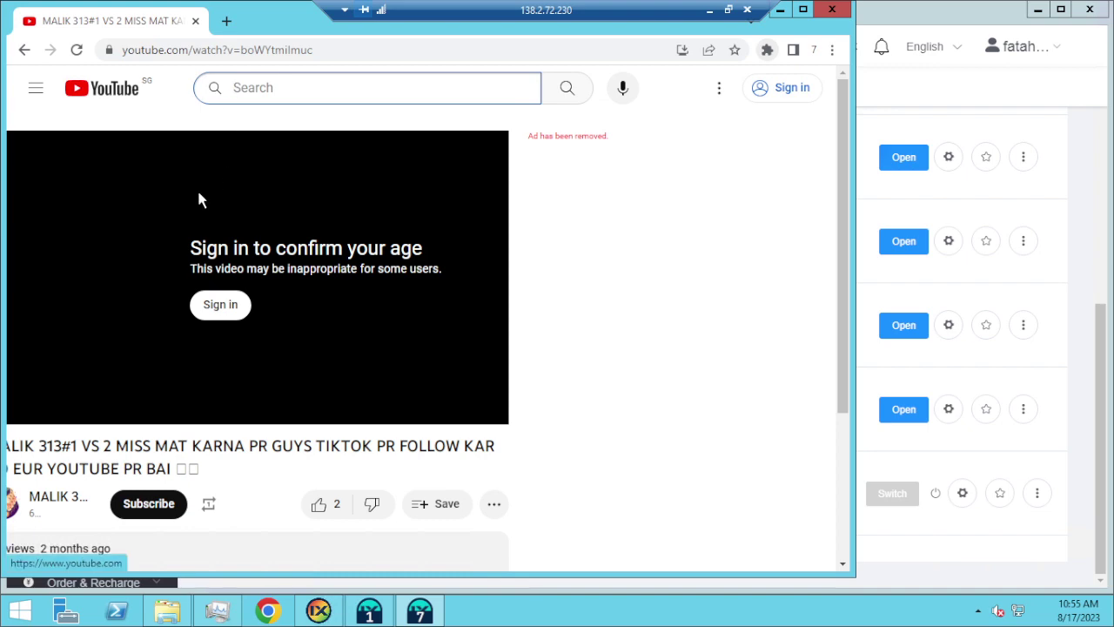
Step: Play the Coldplay Top Songs 2023 video from YouTube's home page, dismiss the Premium offer, and check its playback quality
{"action": "left_click", "coordinate": [79, 91]}
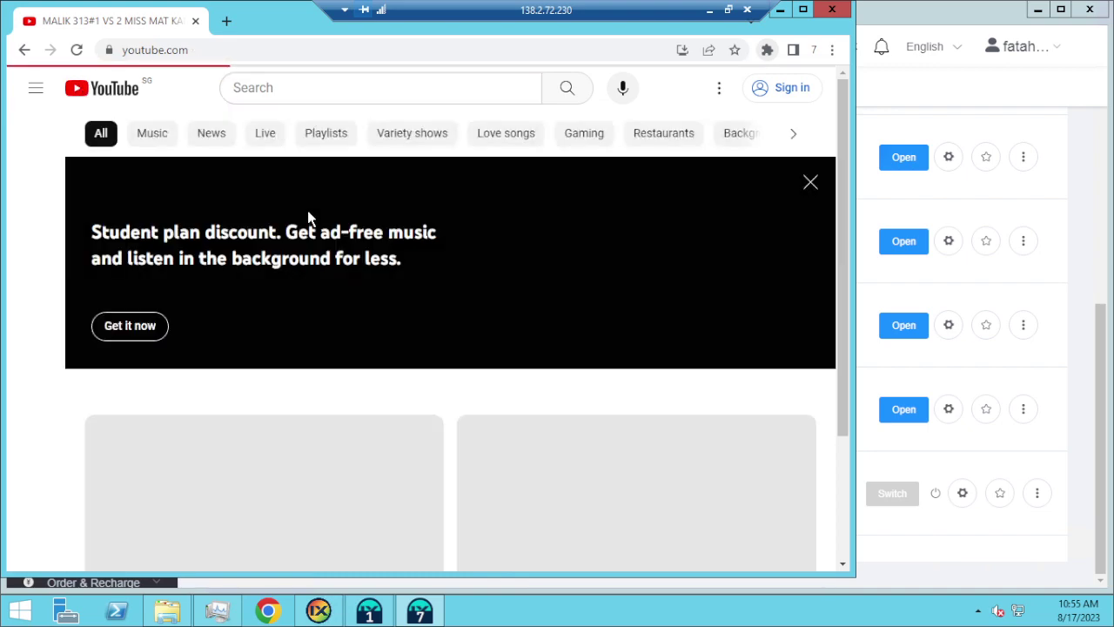
{"action": "scroll", "coordinate": [306, 300], "scroll_direction": "down", "scroll_amount": 2}
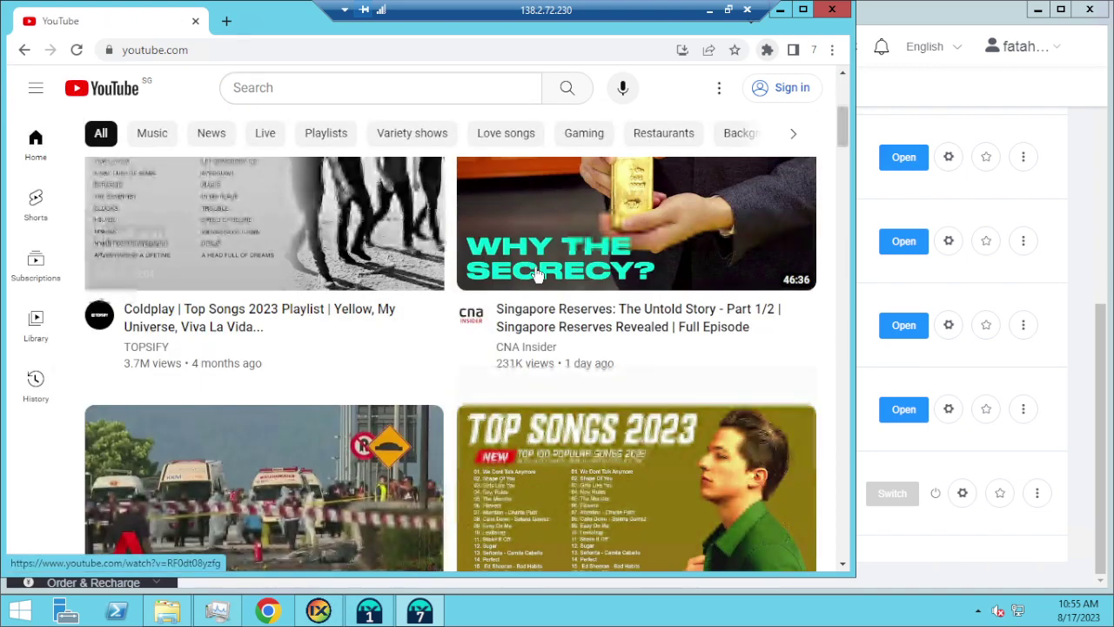
{"action": "left_click", "coordinate": [306, 261]}
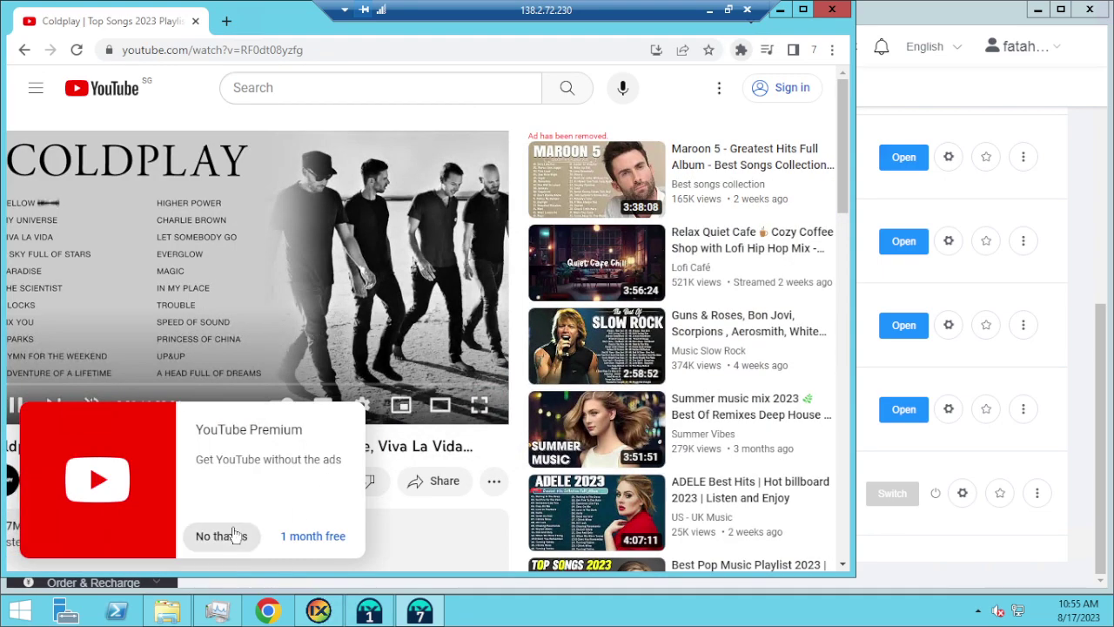
{"action": "left_click", "coordinate": [233, 535]}
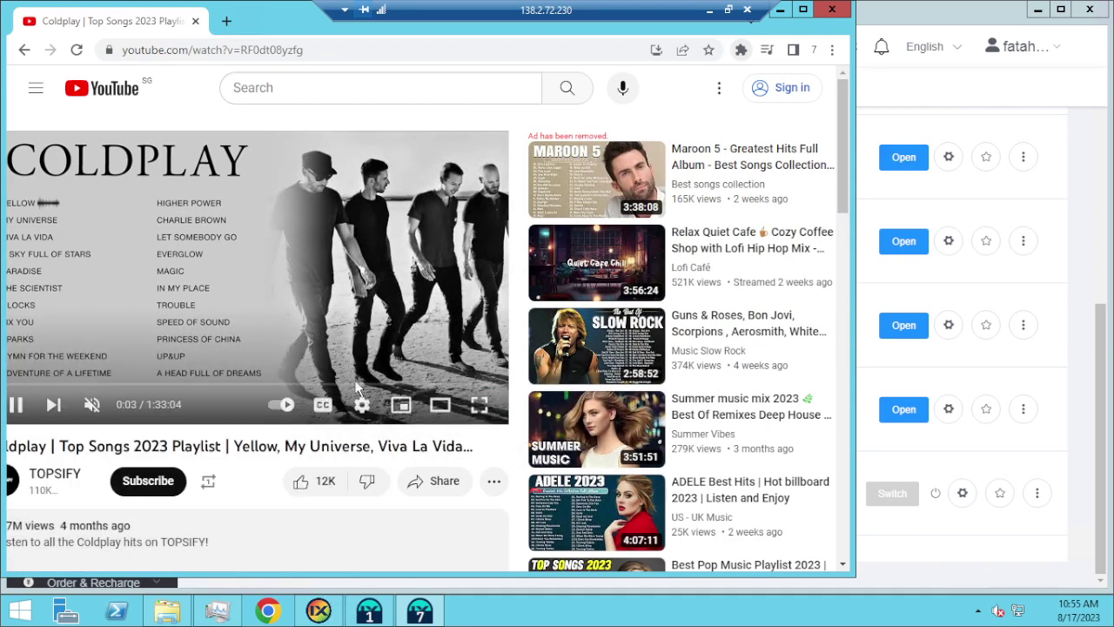
{"action": "left_click", "coordinate": [362, 407]}
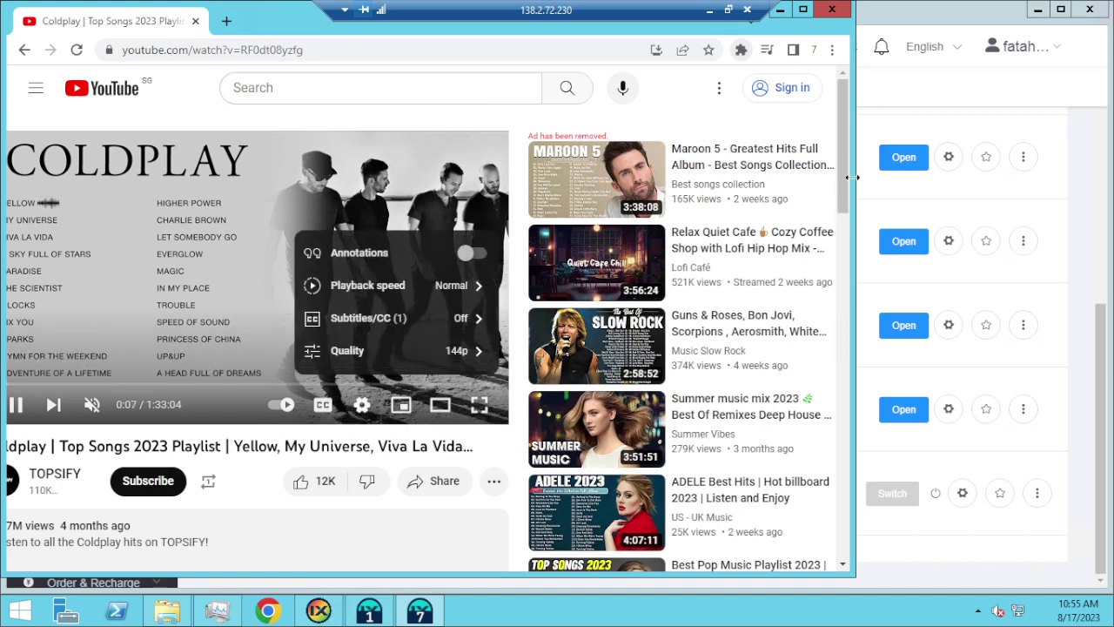
Step: Narrow profile 7's browser window, close that browser, and return to the beginning of the profile list
{"action": "left_click_drag", "start_coordinate": [853, 170], "coordinate": [522, 169]}
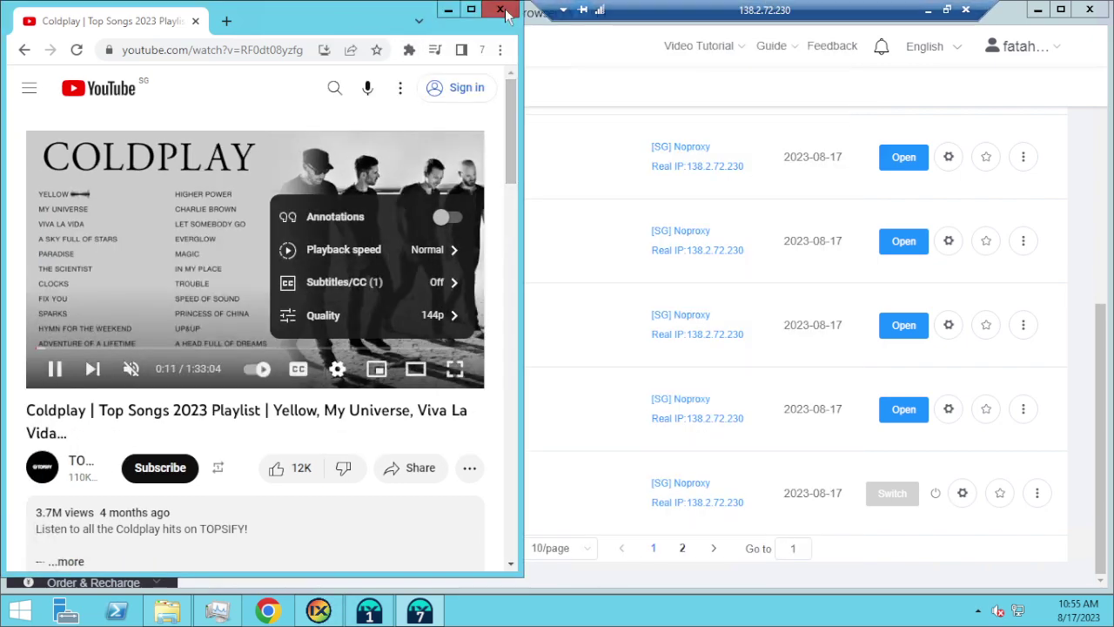
{"action": "left_click", "coordinate": [505, 12]}
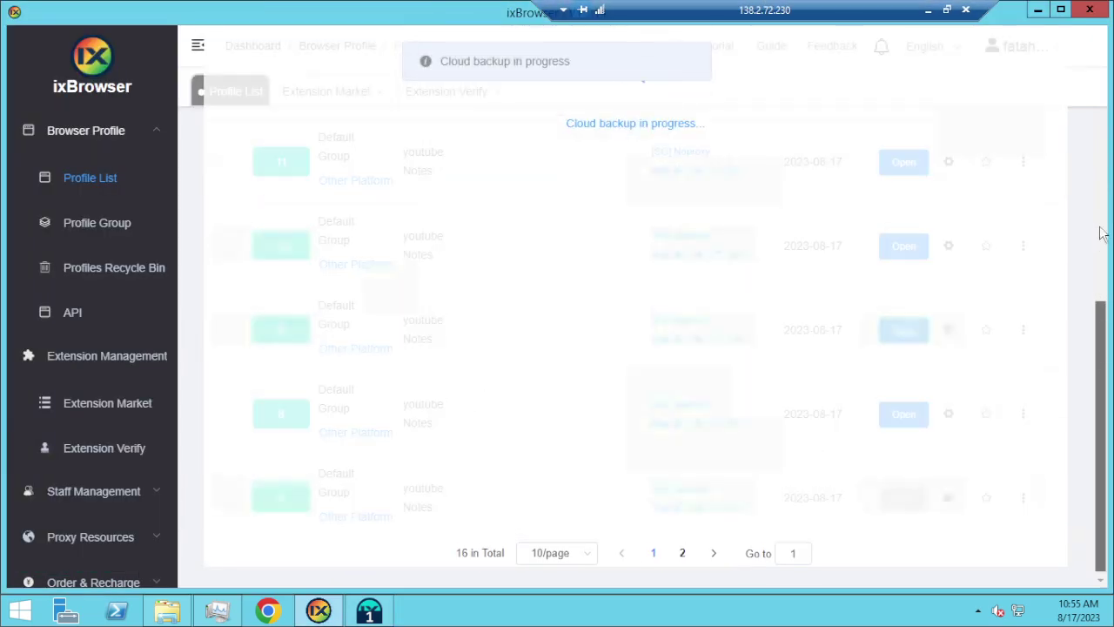
{"action": "scroll", "coordinate": [1097, 395], "scroll_direction": "down", "scroll_amount": 4}
{"action": "scroll", "coordinate": [1097, 394], "scroll_direction": "down", "scroll_amount": 2}
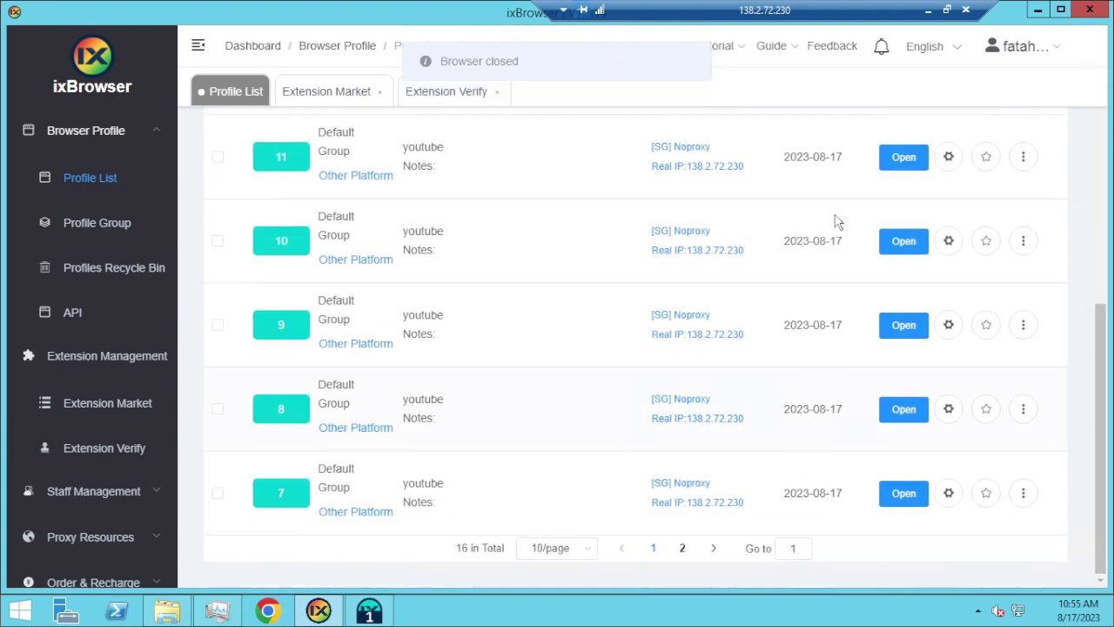
{"action": "left_click_drag", "start_coordinate": [1100, 318], "coordinate": [1099, 263]}
{"action": "scroll", "coordinate": [984, 306], "scroll_direction": "up", "scroll_amount": 1}
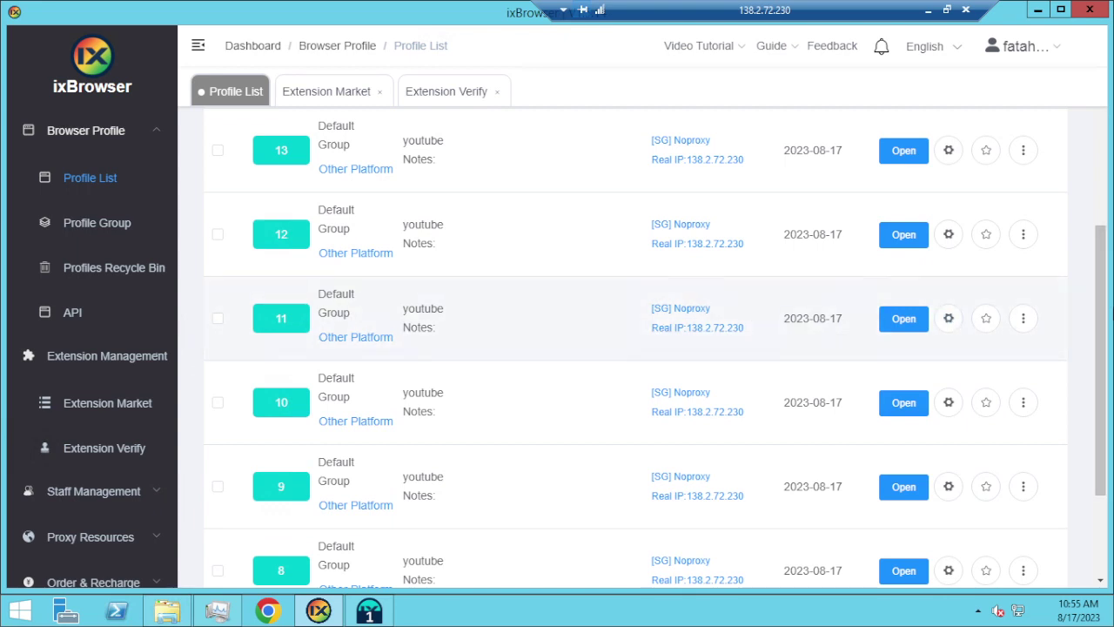
{"action": "left_click_drag", "start_coordinate": [1099, 309], "coordinate": [1092, 187]}
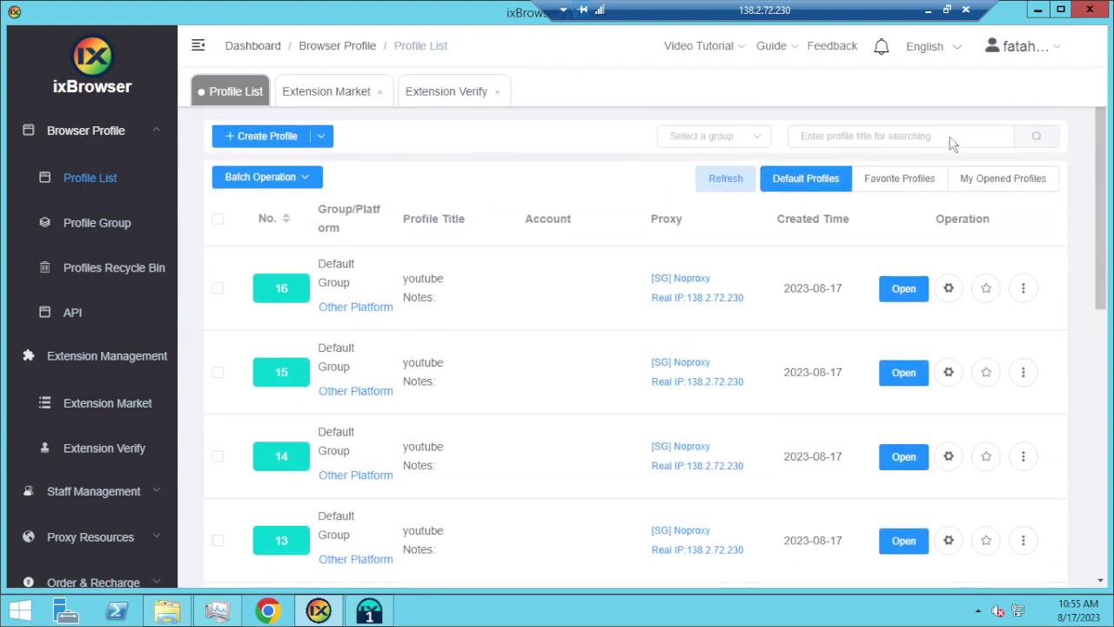
Step: Select all profiles on the first page of the profile list and check the selection down to profile 7
{"action": "mouse_move", "coordinate": [233, 185]}
{"action": "left_click_drag", "start_coordinate": [219, 217], "coordinate": [427, 155]}
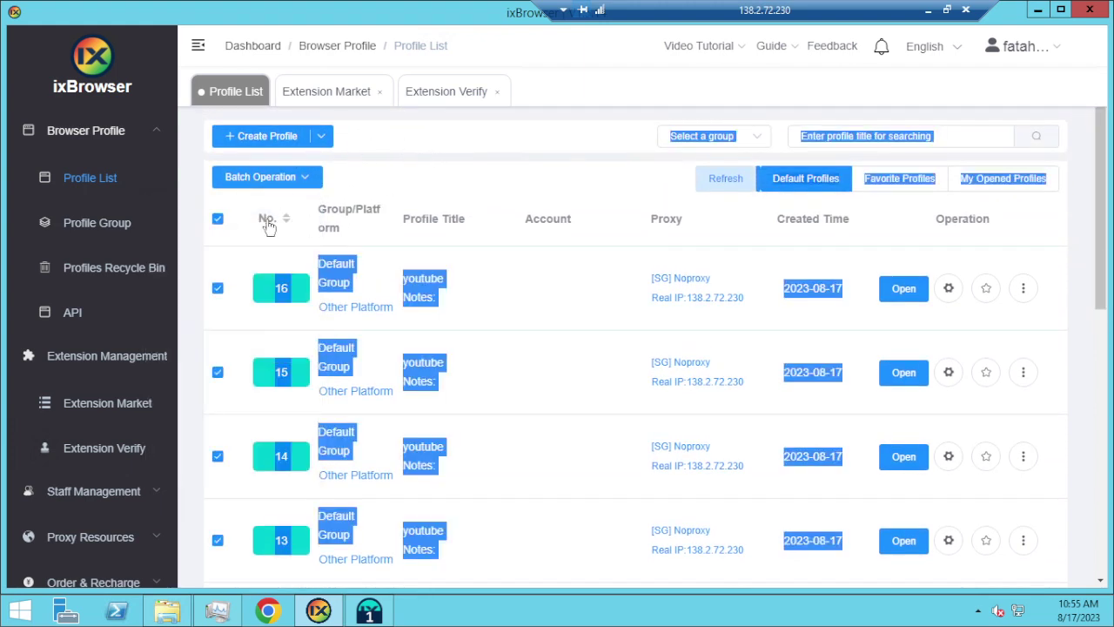
{"action": "left_click", "coordinate": [426, 179]}
{"action": "mouse_move", "coordinate": [296, 177]}
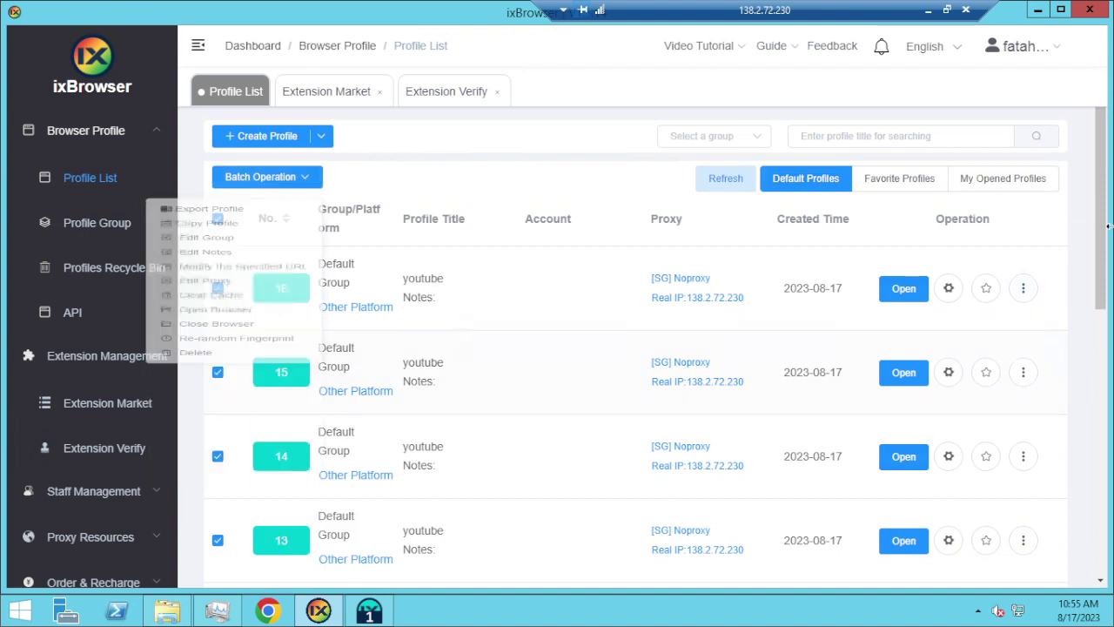
{"action": "scroll", "coordinate": [231, 479], "scroll_direction": "down", "scroll_amount": 6}
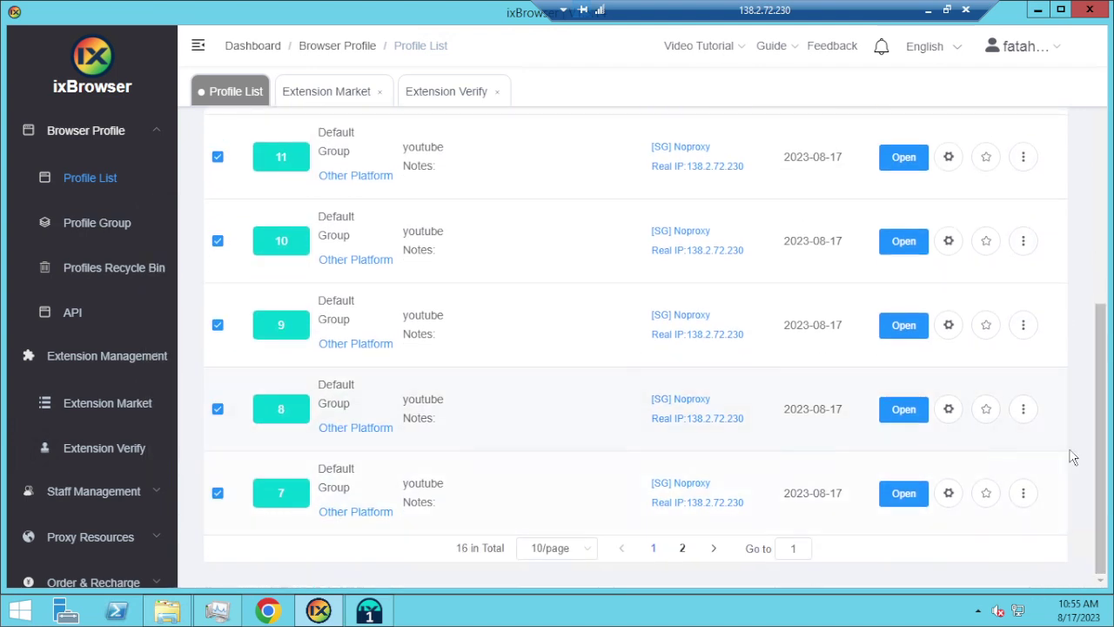
{"action": "left_click_drag", "start_coordinate": [1098, 438], "coordinate": [1086, 490]}
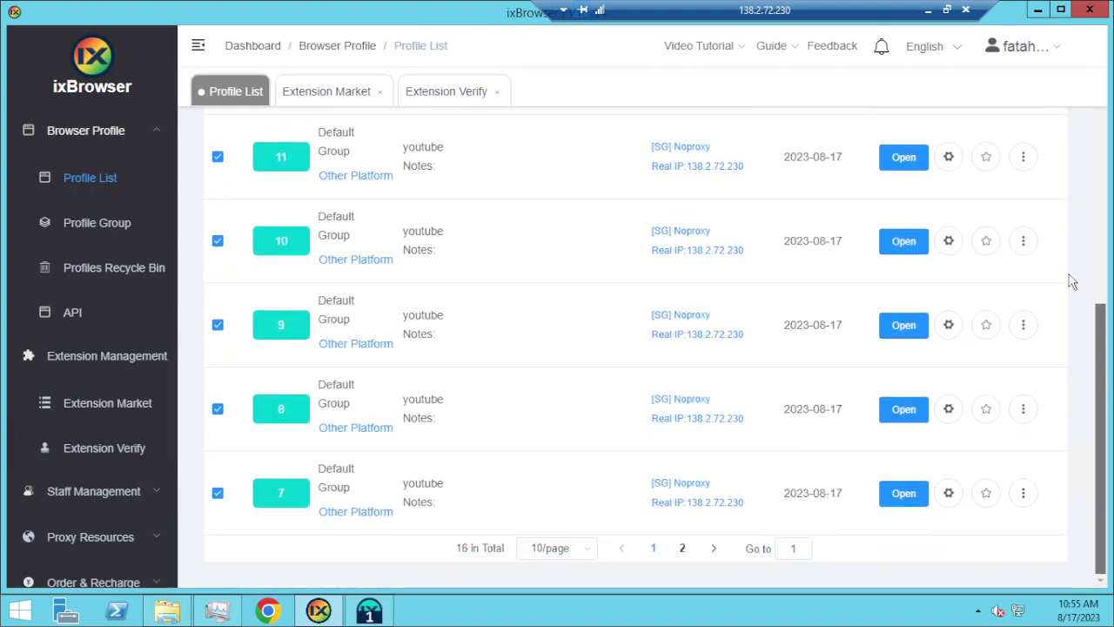
{"action": "scroll", "coordinate": [1073, 281], "scroll_direction": "up", "scroll_amount": 10}
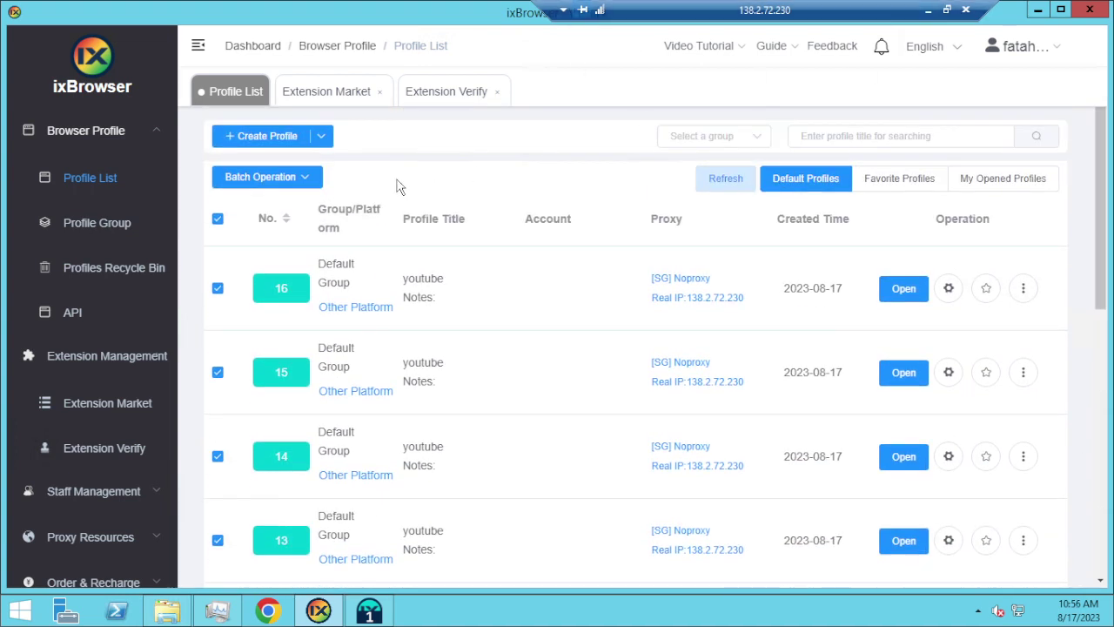
{"action": "mouse_move", "coordinate": [1099, 209]}
{"action": "left_mouse_down"}
{"action": "mouse_move", "coordinate": [1098, 265]}
{"action": "mouse_move", "coordinate": [1099, 220]}
{"action": "left_mouse_up"}
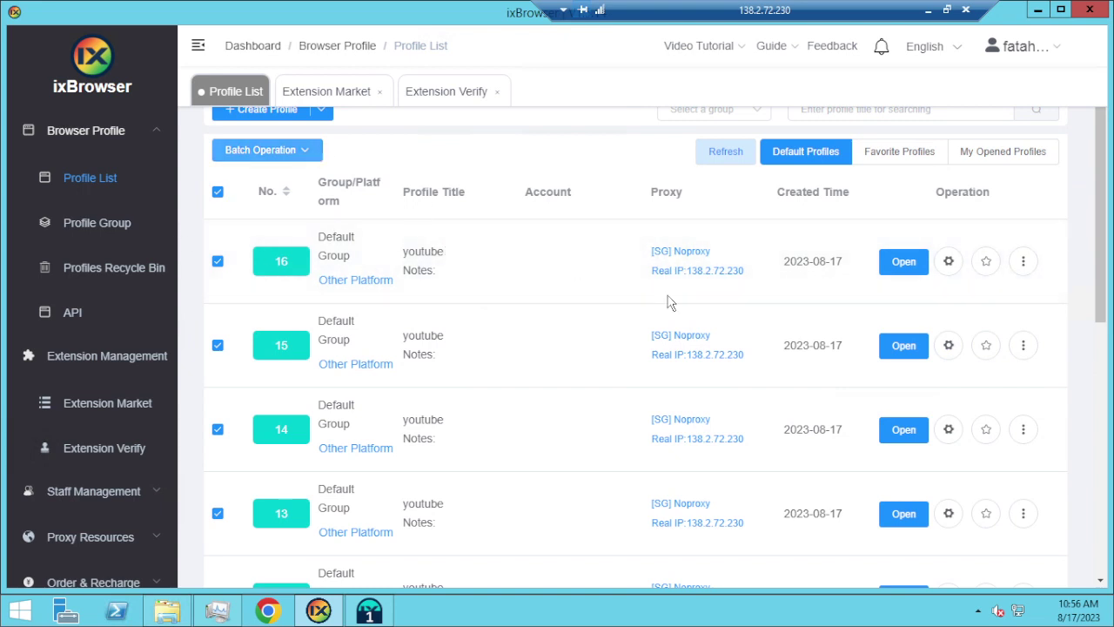
Step: Launch profile 16 without its information tab, then search YouTube for rastcrypt and open the Crypt channel
{"action": "left_click", "coordinate": [890, 267]}
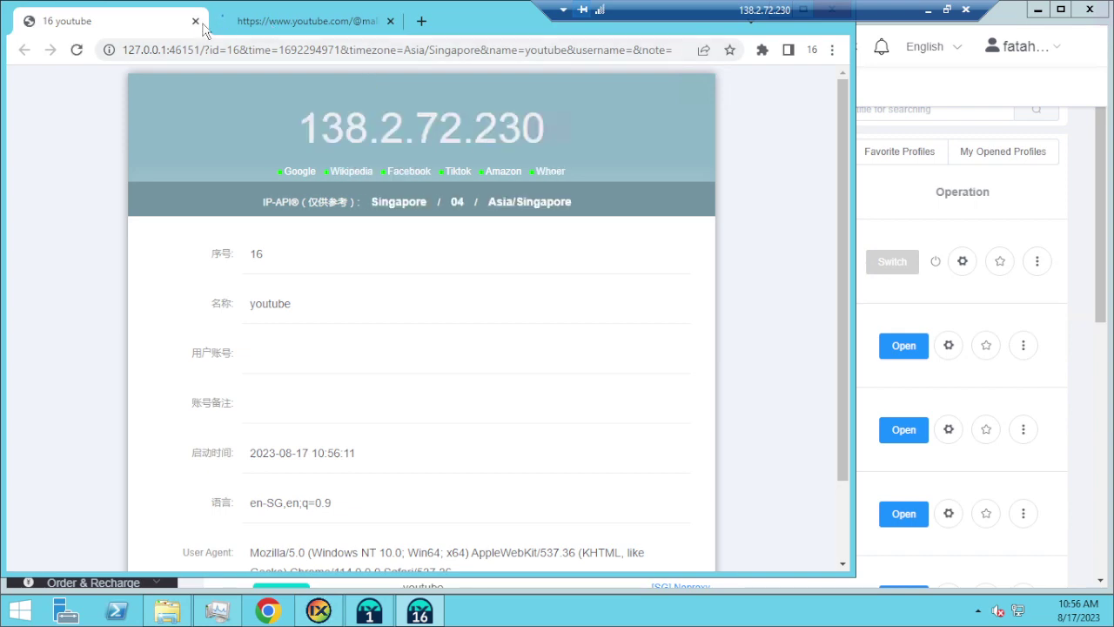
{"action": "left_click", "coordinate": [195, 21]}
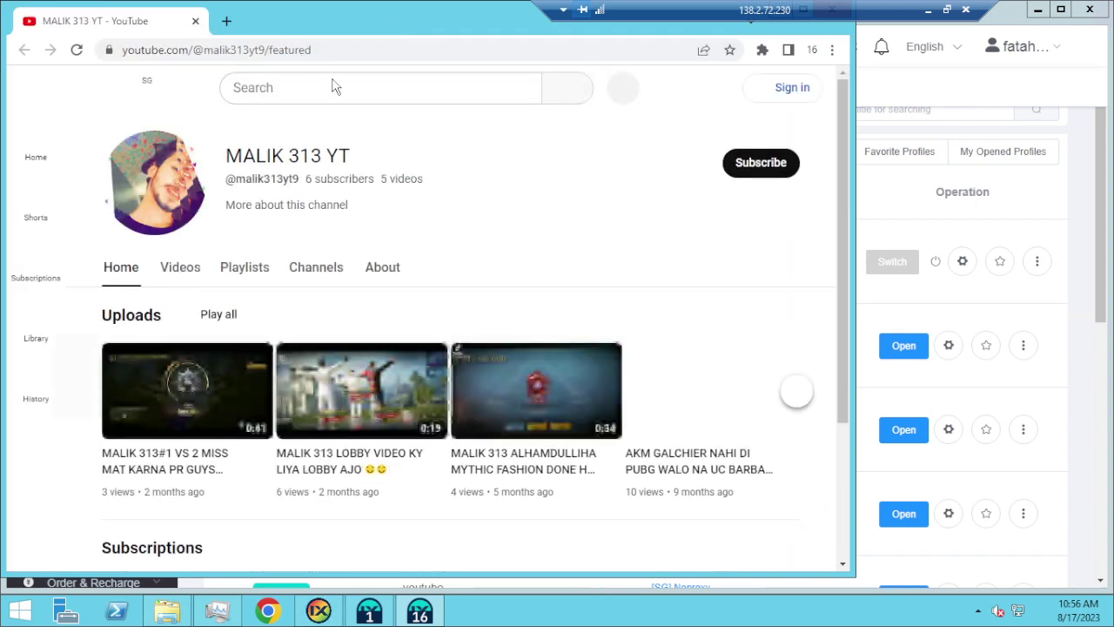
{"action": "left_click", "coordinate": [340, 81]}
{"action": "type", "text": "rastcrypt"}
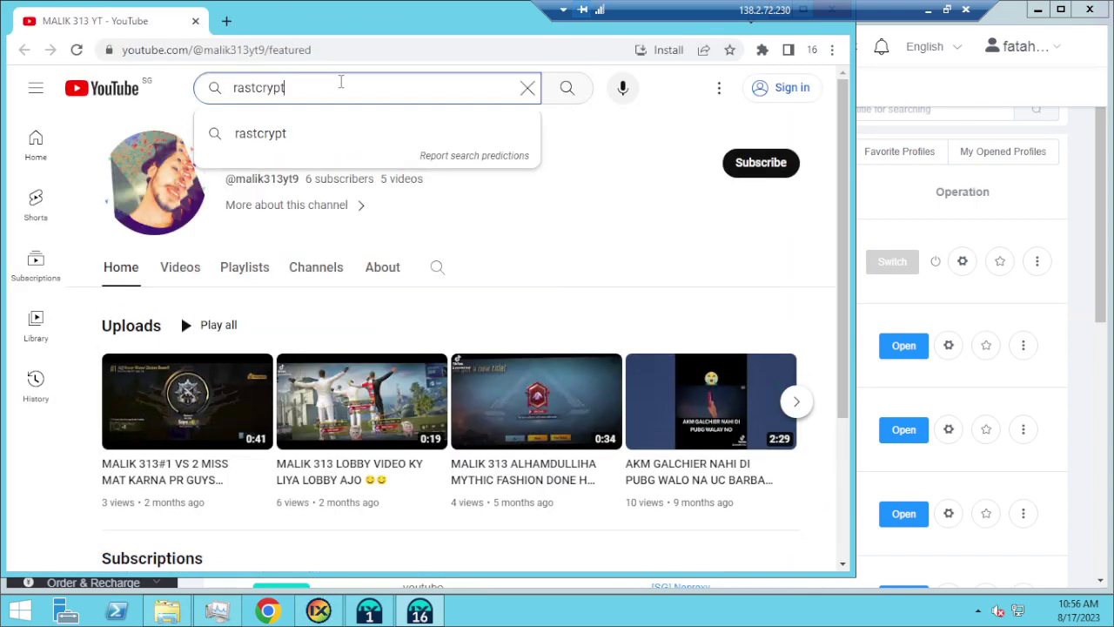
{"action": "key", "text": "Return"}
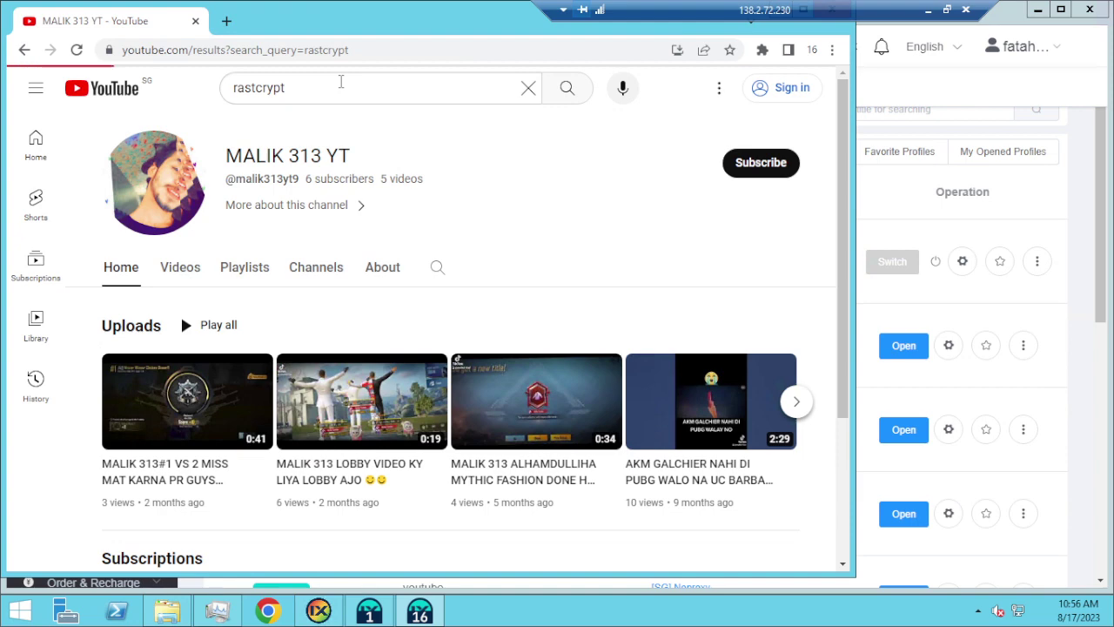
{"action": "left_click", "coordinate": [264, 234]}
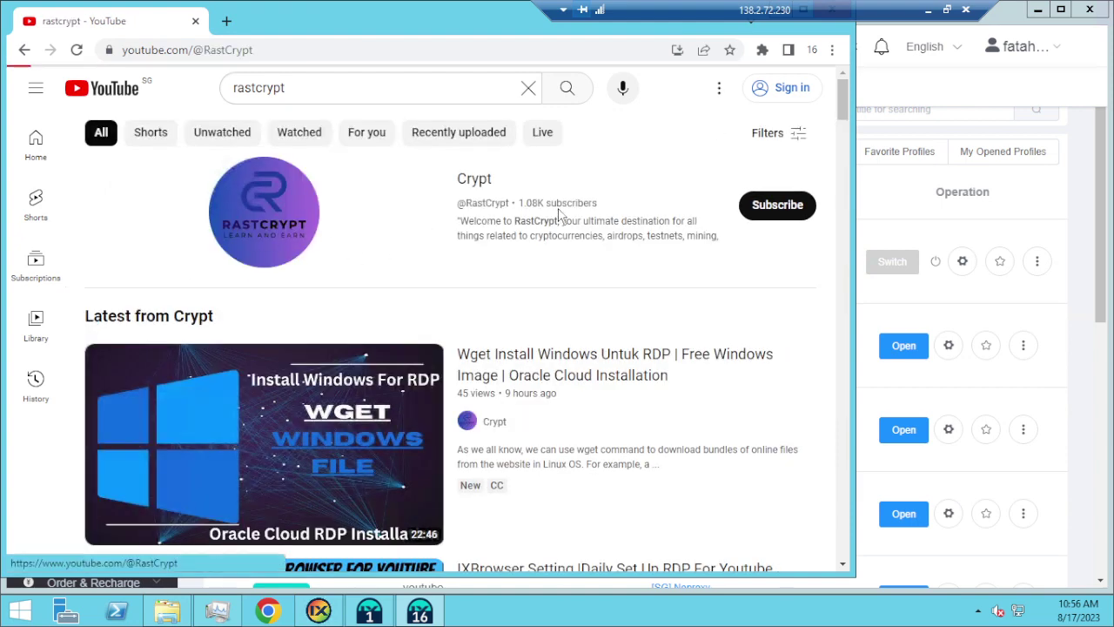
Step: Copy the Crypt channel's URL and close profile 16's browser
{"action": "double_click", "coordinate": [371, 50]}
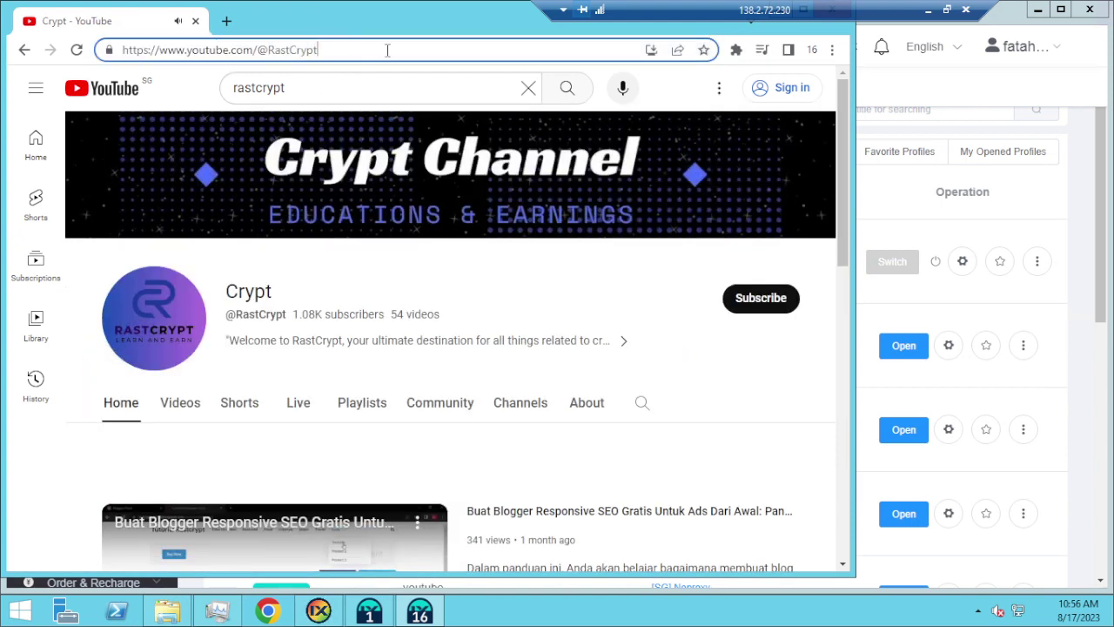
{"action": "key", "text": "ctrl+a"}
{"action": "key", "text": "ctrl+c"}
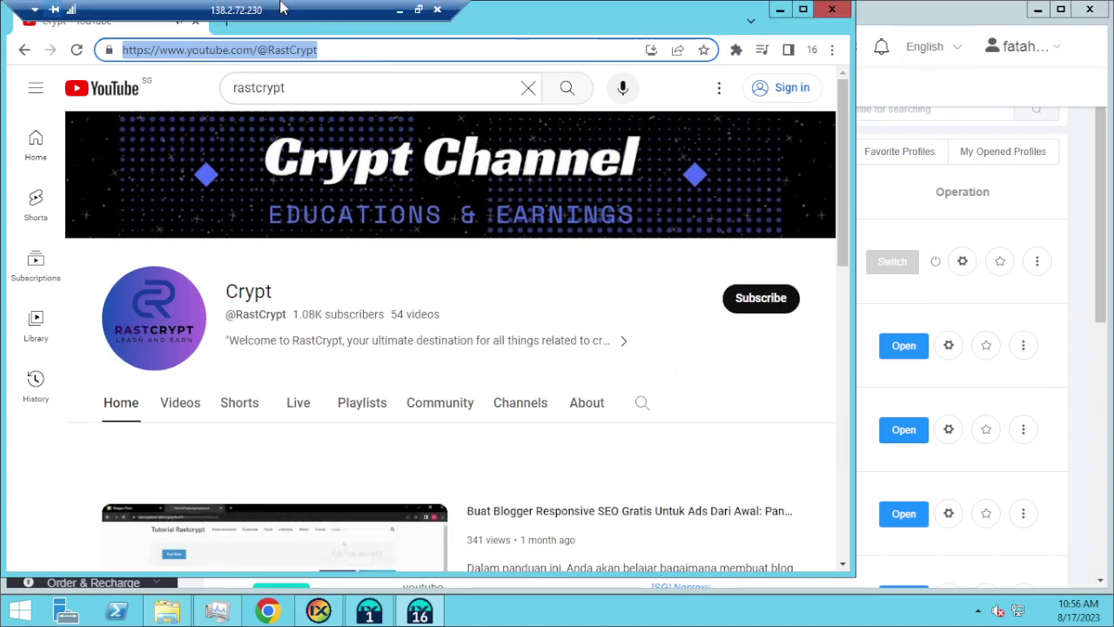
{"action": "left_click", "coordinate": [839, 15]}
{"action": "left_click", "coordinate": [311, 150]}
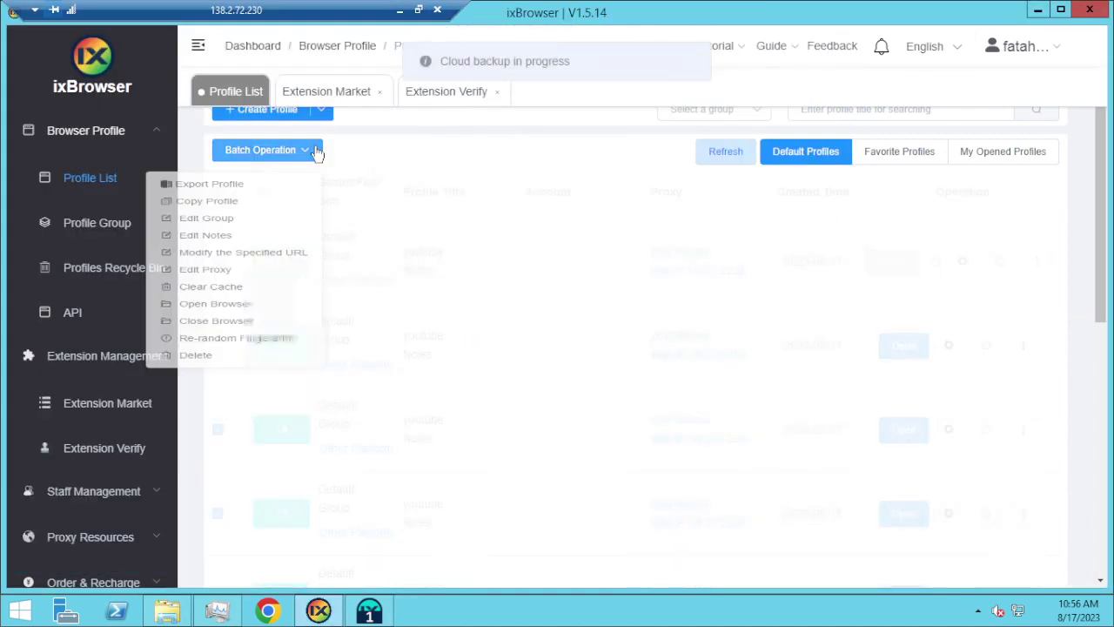
{"action": "left_click", "coordinate": [243, 286]}
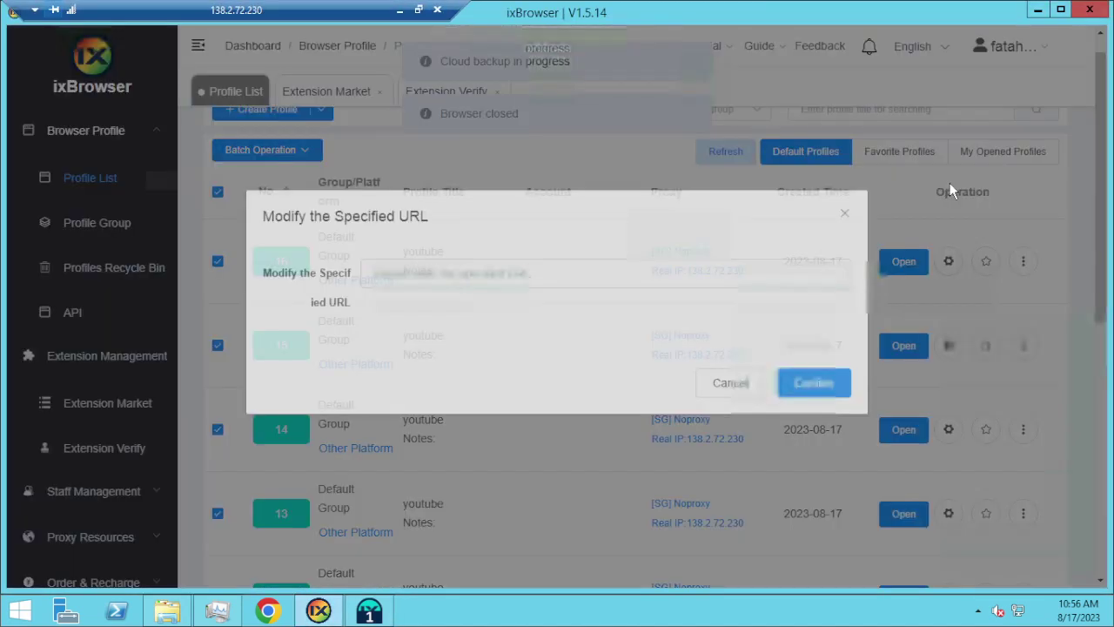
{"action": "left_click", "coordinate": [789, 271]}
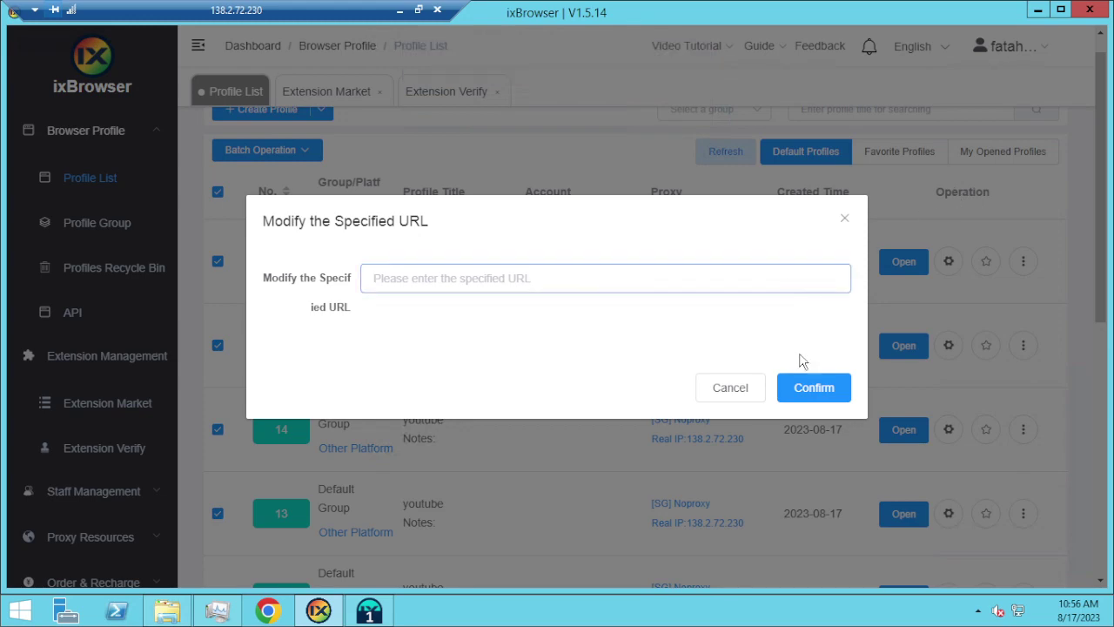
{"action": "key", "text": "ctrl+v"}
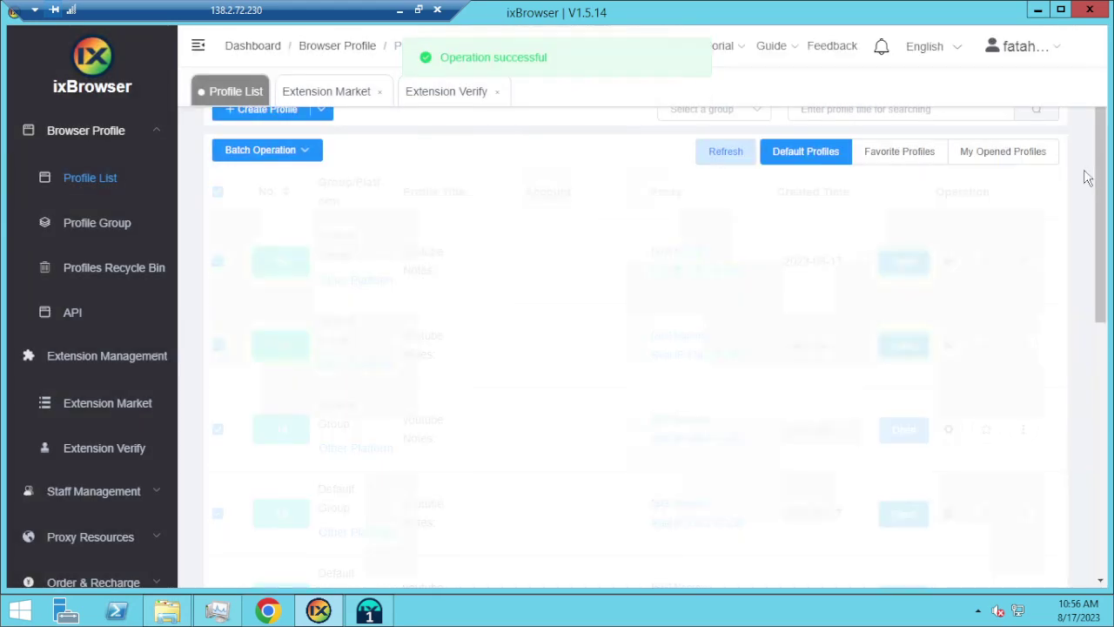
Step: Select all listed profiles and open their browsers as one batch operation
{"action": "left_click", "coordinate": [217, 199]}
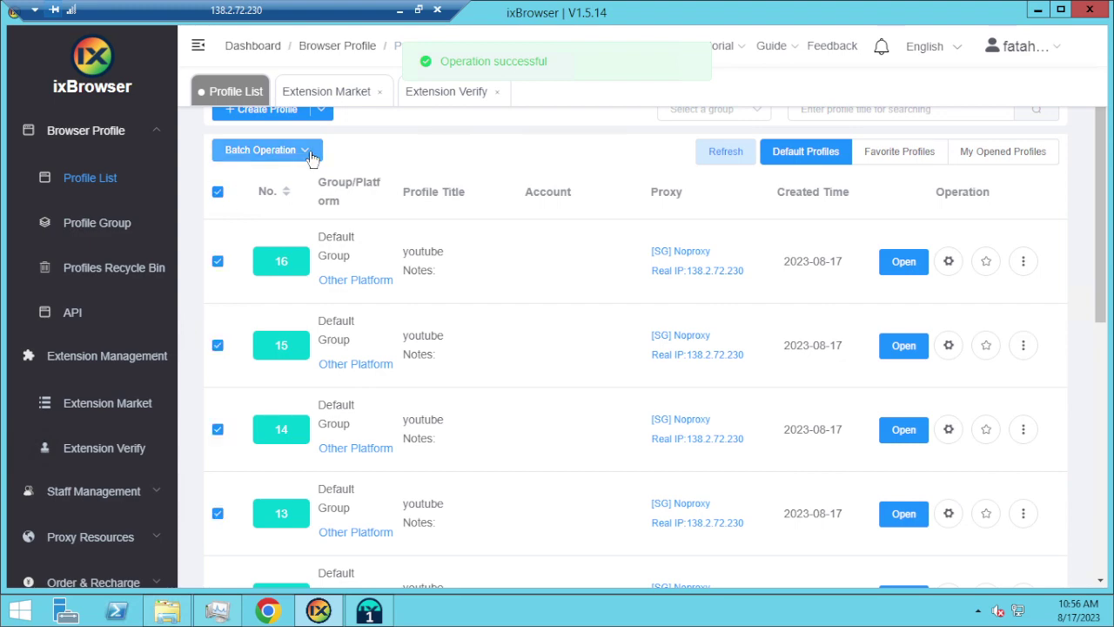
{"action": "left_click", "coordinate": [307, 152]}
{"action": "left_click", "coordinate": [288, 361]}
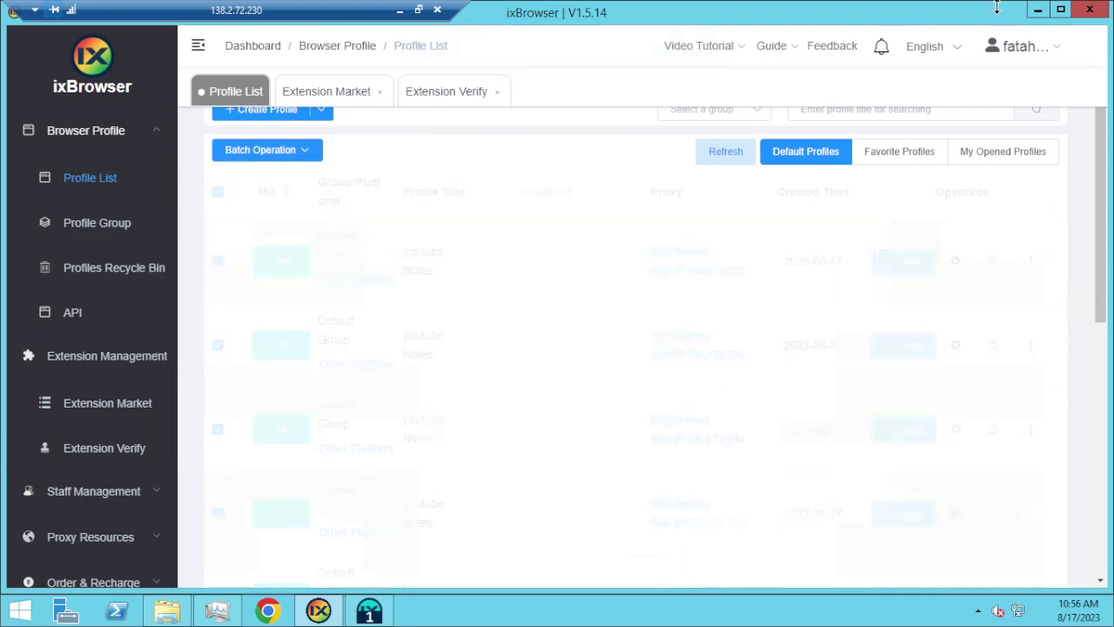
Step: Minimize the ixBrowser window, refresh the desktop, and move the remote connection bar clear of the browser tabs
{"action": "left_click", "coordinate": [1044, 9]}
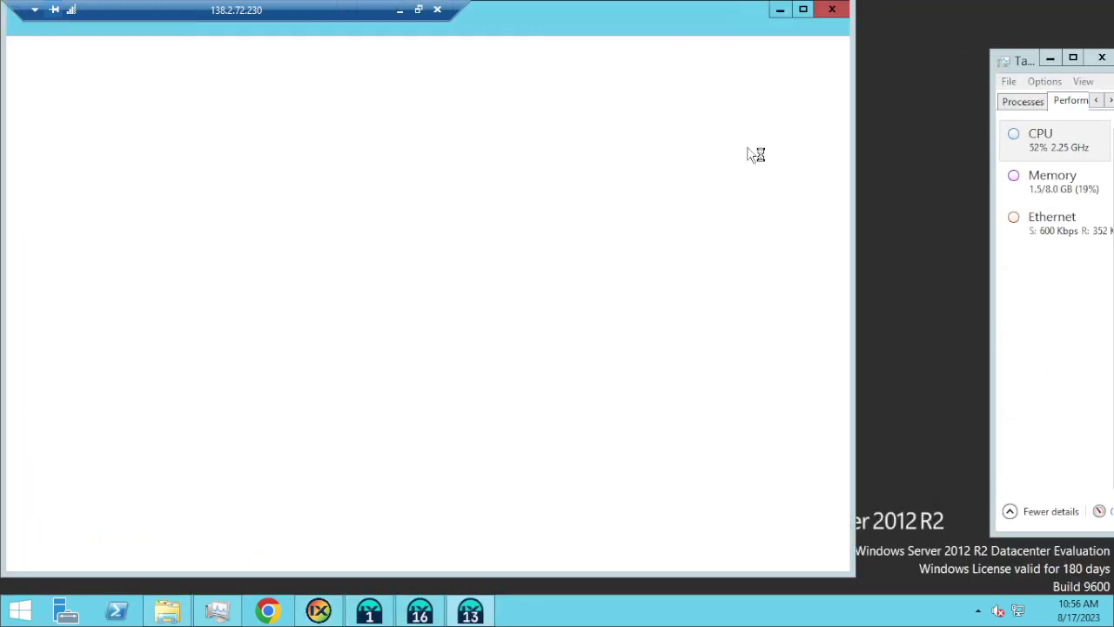
{"action": "right_click", "coordinate": [867, 123]}
{"action": "left_click", "coordinate": [905, 171]}
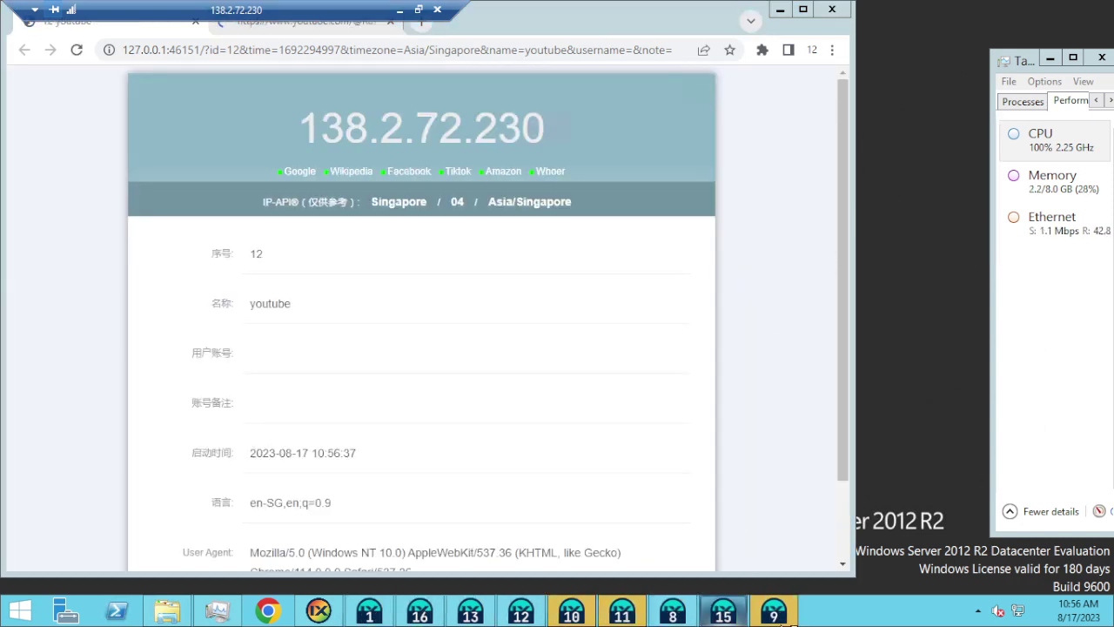
{"action": "left_click_drag", "start_coordinate": [245, 11], "coordinate": [799, 6]}
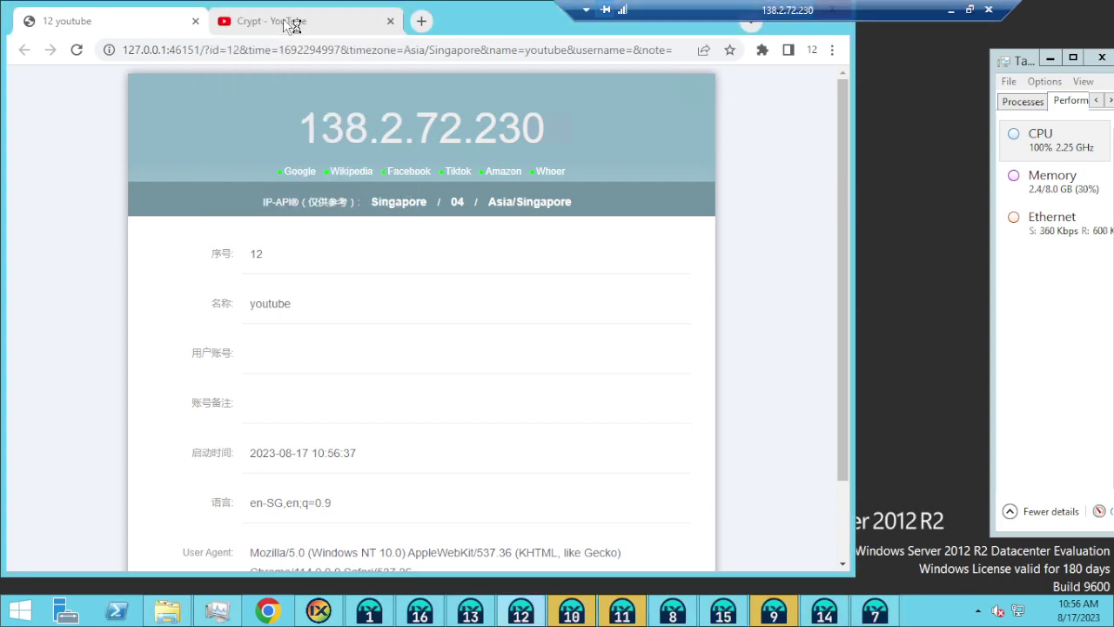
Step: Check the Crypt YouTube channel tab in the opened browsers of profiles 12, 16 and 13
{"action": "left_click", "coordinate": [296, 21]}
{"action": "left_click", "coordinate": [420, 614]}
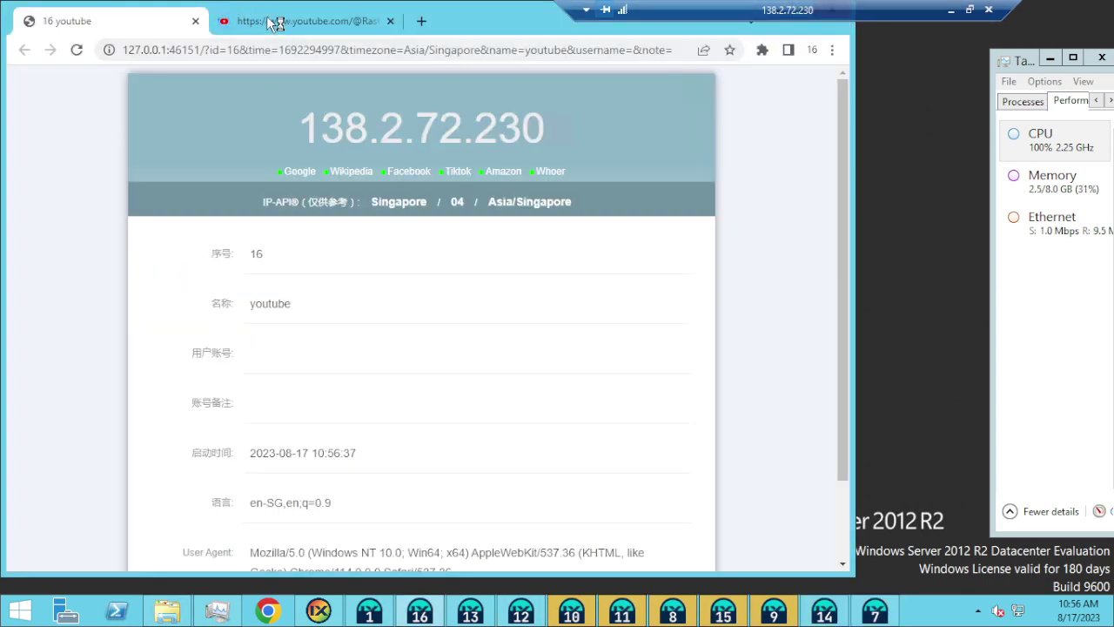
{"action": "left_click", "coordinate": [275, 21]}
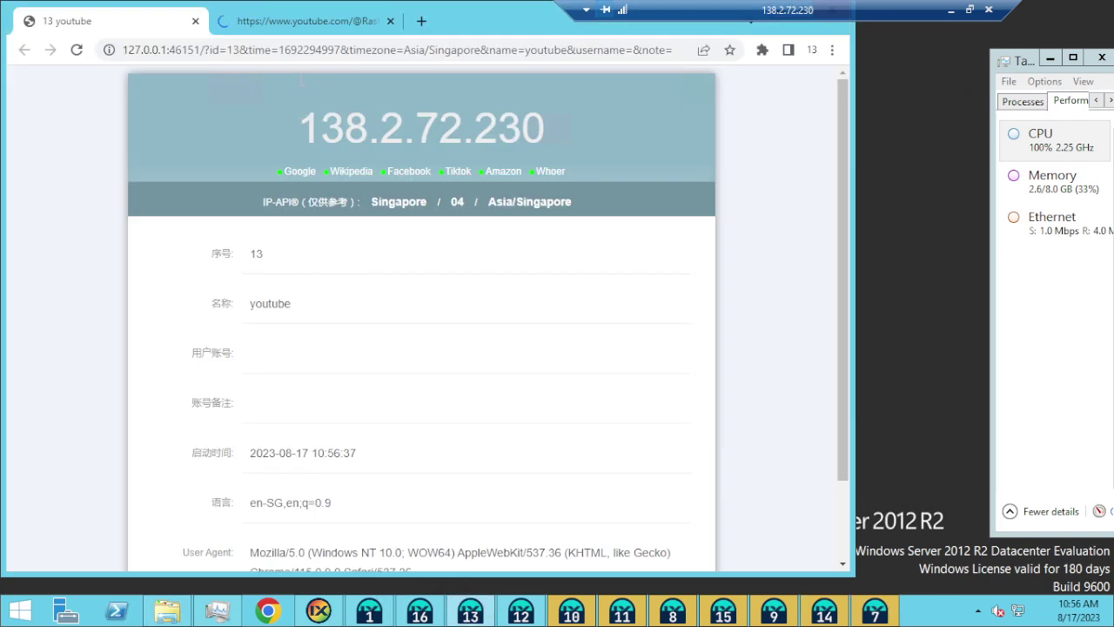
{"action": "left_click", "coordinate": [283, 21]}
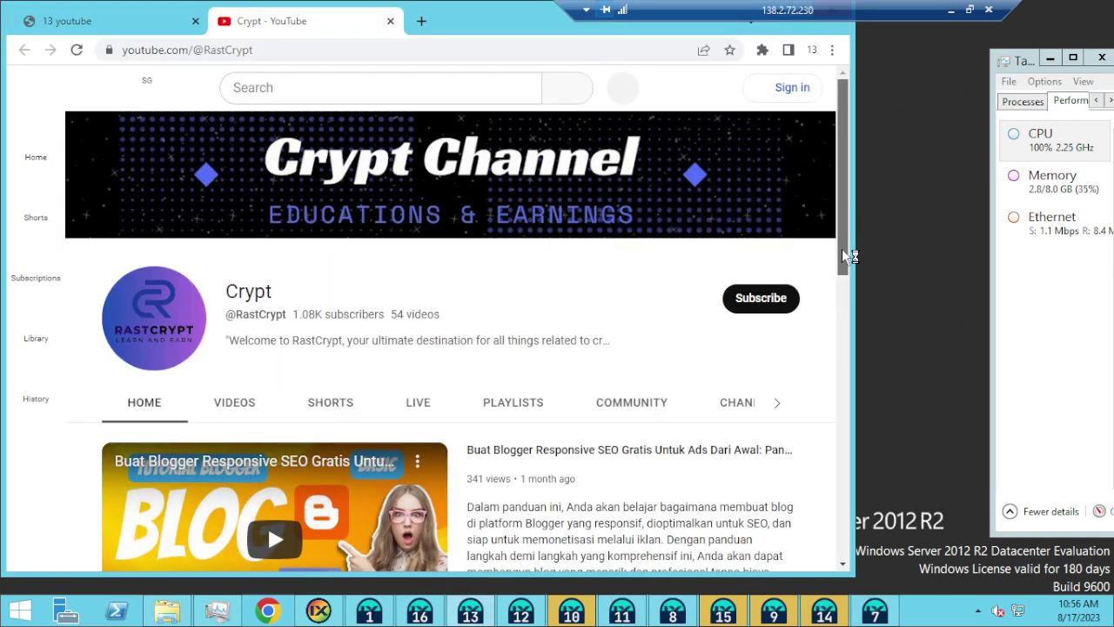
Step: Play all of the Crypt channel's videos from its home page in profile 13's browser
{"action": "scroll", "coordinate": [845, 249], "scroll_direction": "down", "scroll_amount": 1}
{"action": "scroll", "coordinate": [743, 88], "scroll_direction": "down", "scroll_amount": 1}
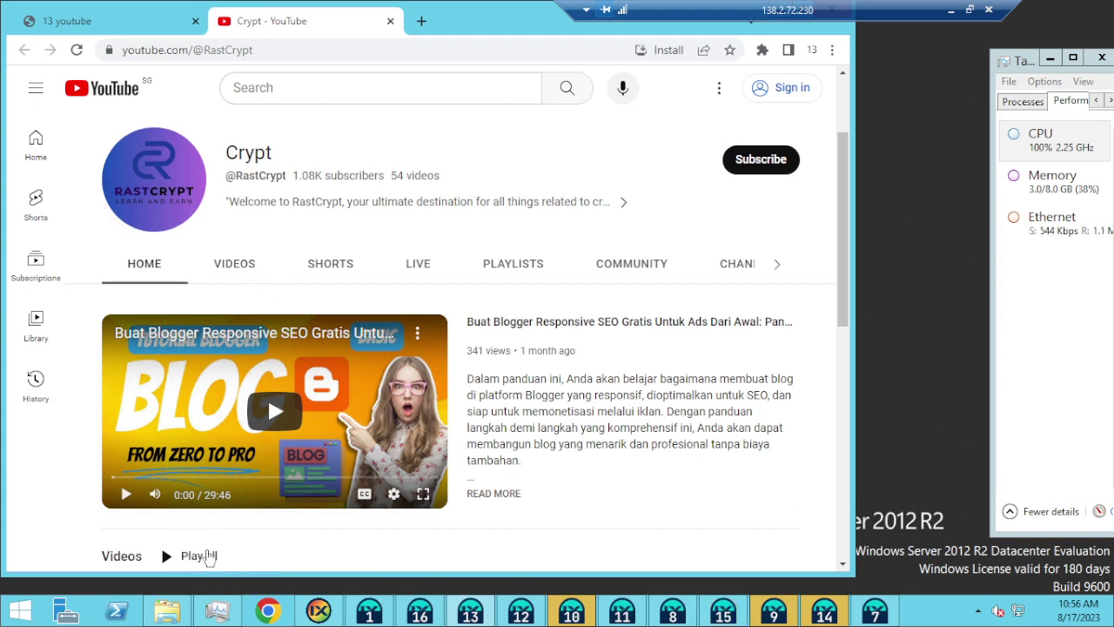
{"action": "scroll", "coordinate": [200, 557], "scroll_direction": "down", "scroll_amount": 1}
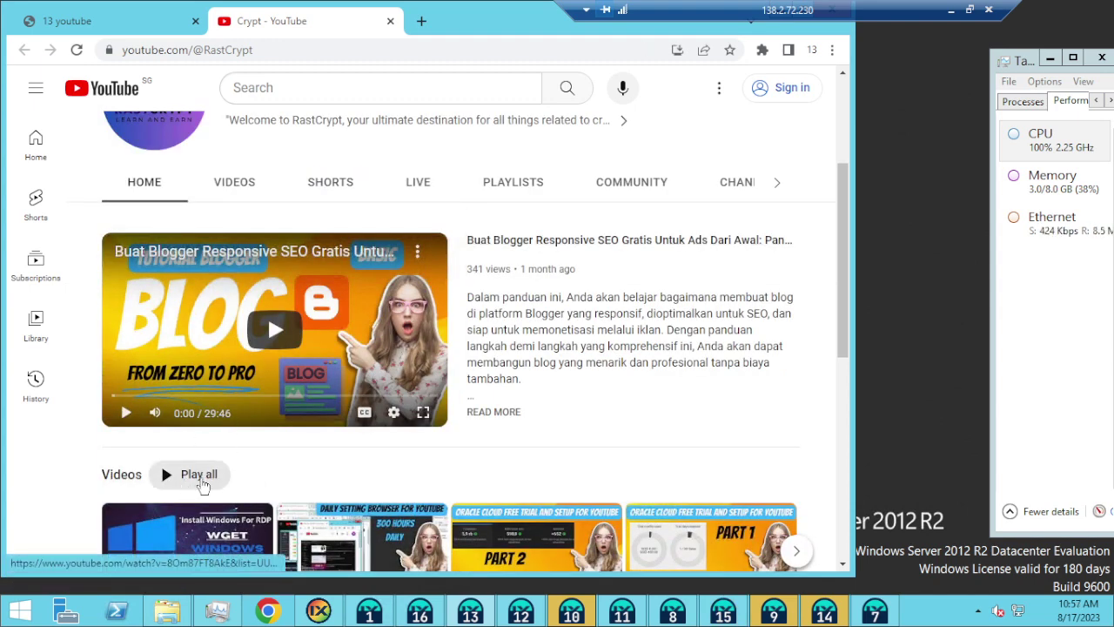
{"action": "left_click", "coordinate": [208, 482]}
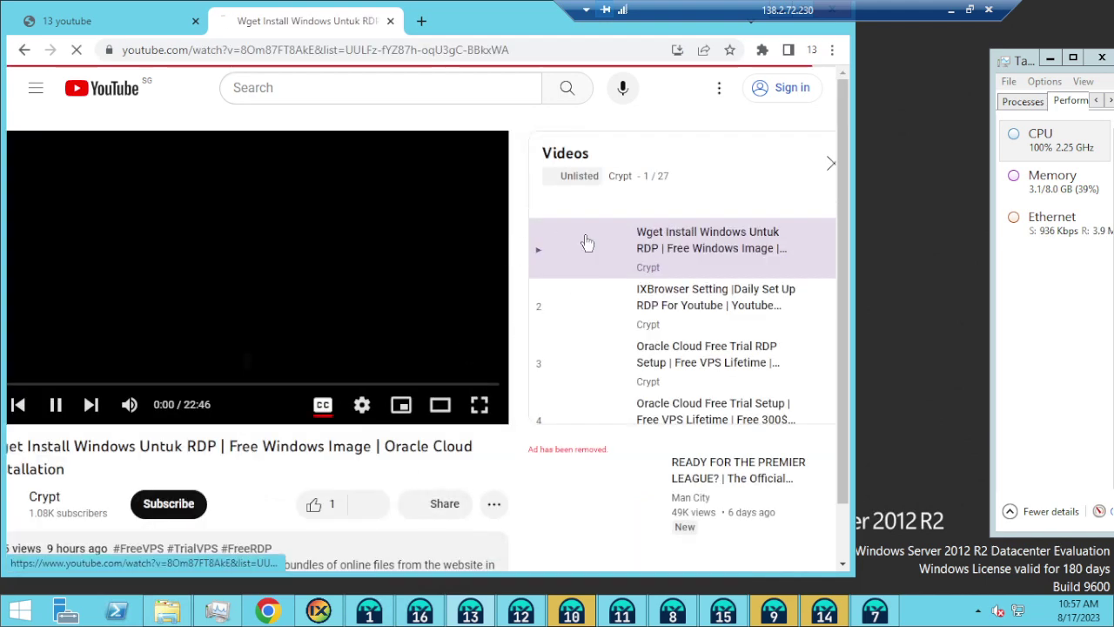
Step: Turn on shuffle for the playing Videos playlist and collapse the playlist
{"action": "left_click", "coordinate": [563, 211]}
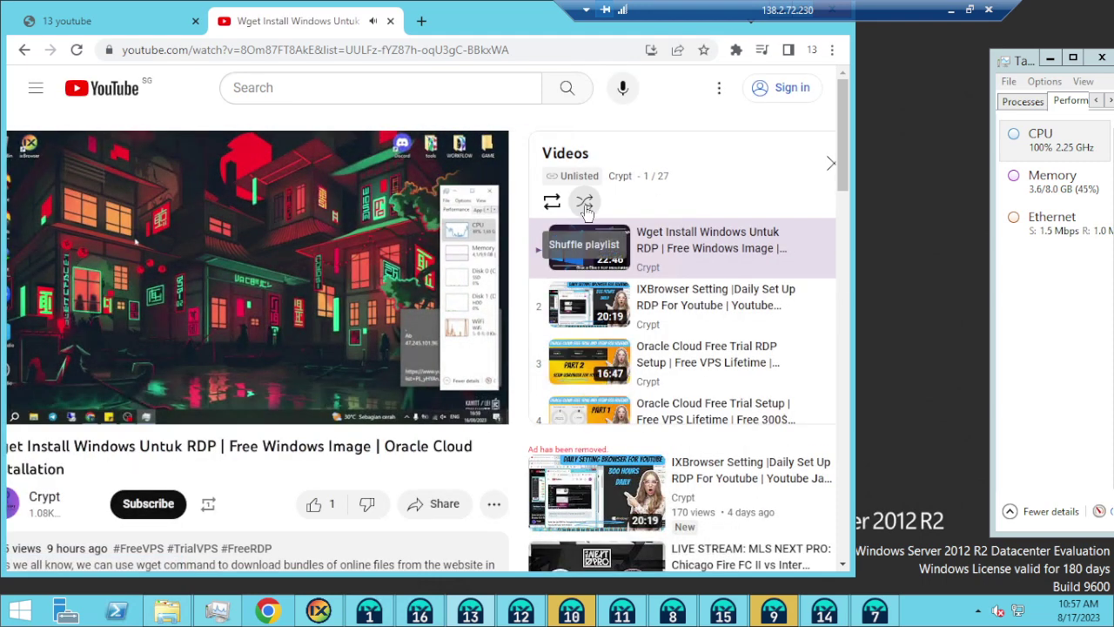
{"action": "left_click", "coordinate": [830, 166]}
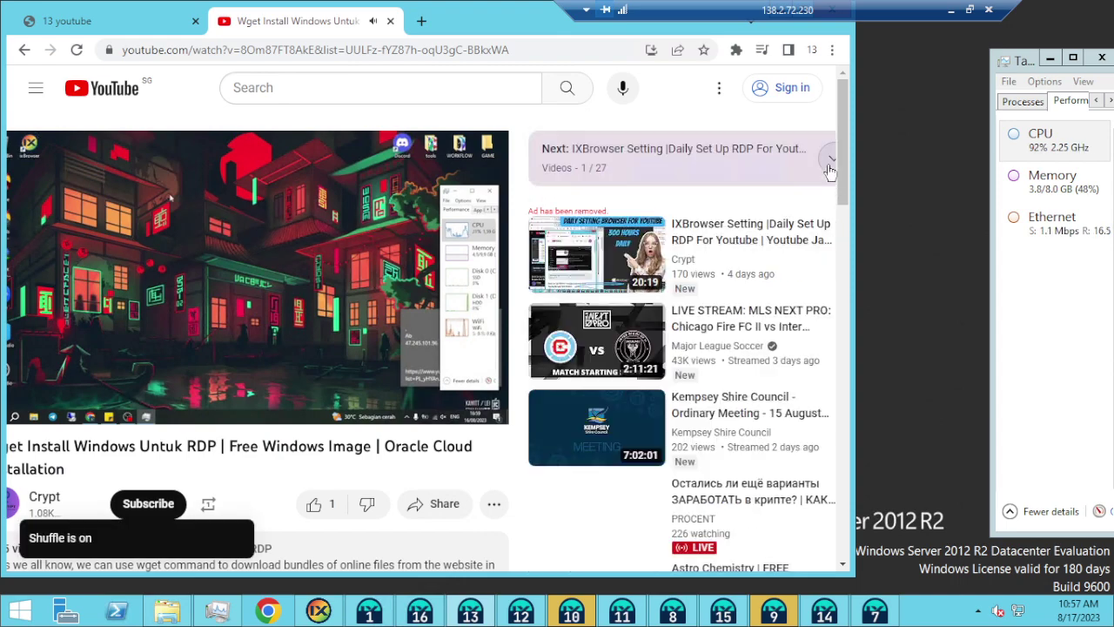
{"action": "scroll", "coordinate": [843, 162], "scroll_direction": "down", "scroll_amount": 2}
{"action": "scroll", "coordinate": [844, 162], "scroll_direction": "up", "scroll_amount": 2}
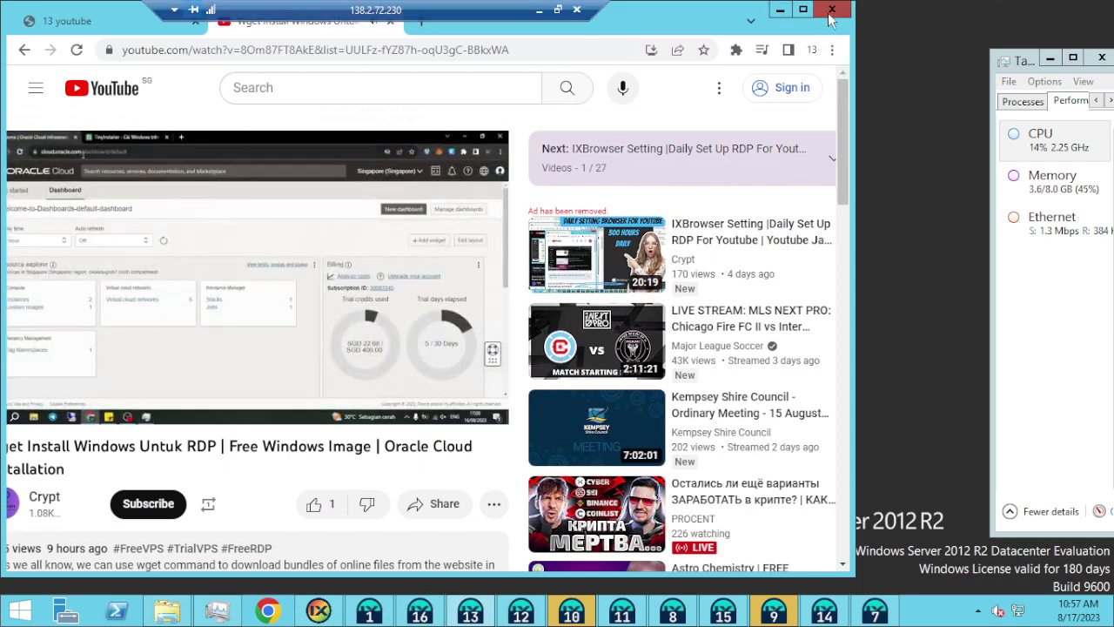
Step: Inspect more of the opened profile browsers, viewing the Crypt channel in profile 11 and the window of profile 7
{"action": "left_click", "coordinate": [623, 613]}
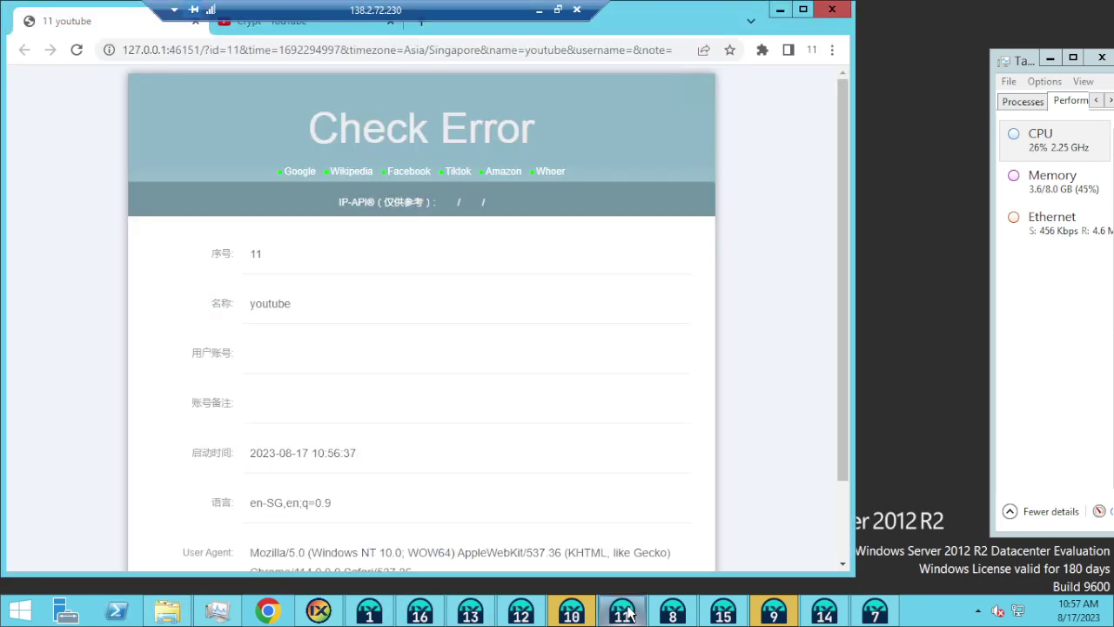
{"action": "left_click", "coordinate": [251, 26]}
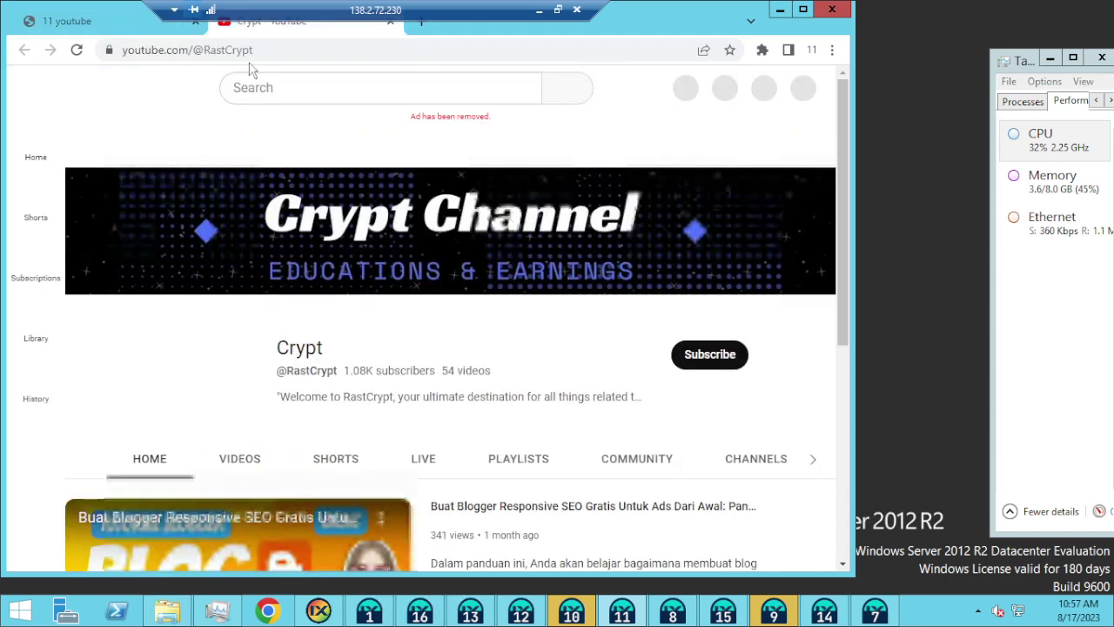
{"action": "scroll", "coordinate": [755, 426], "scroll_direction": "down", "scroll_amount": 1}
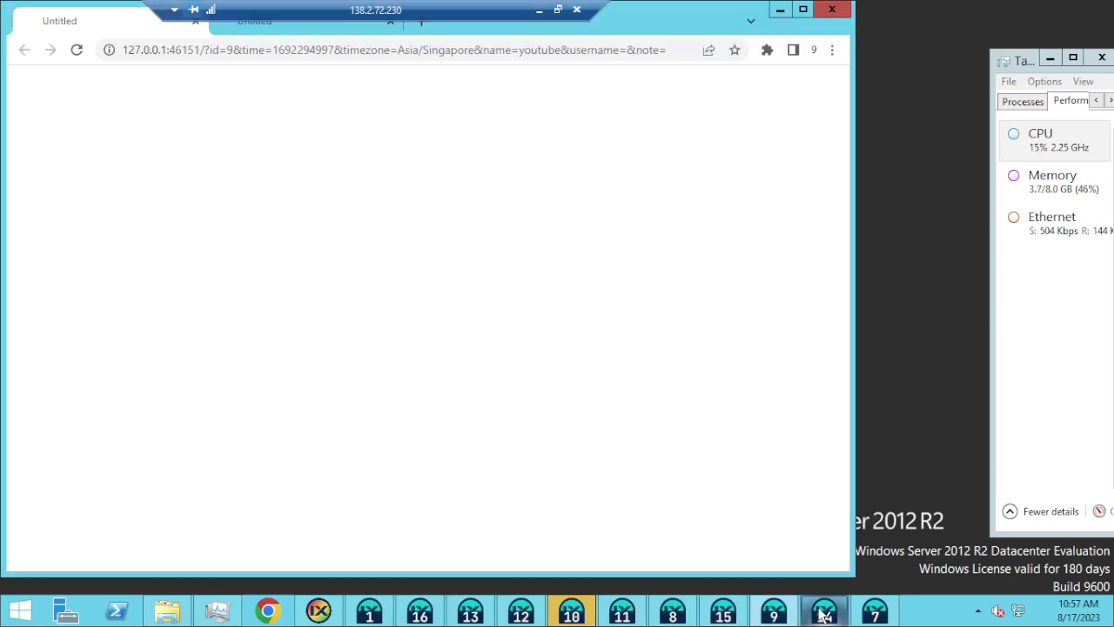
{"action": "left_click", "coordinate": [875, 613]}
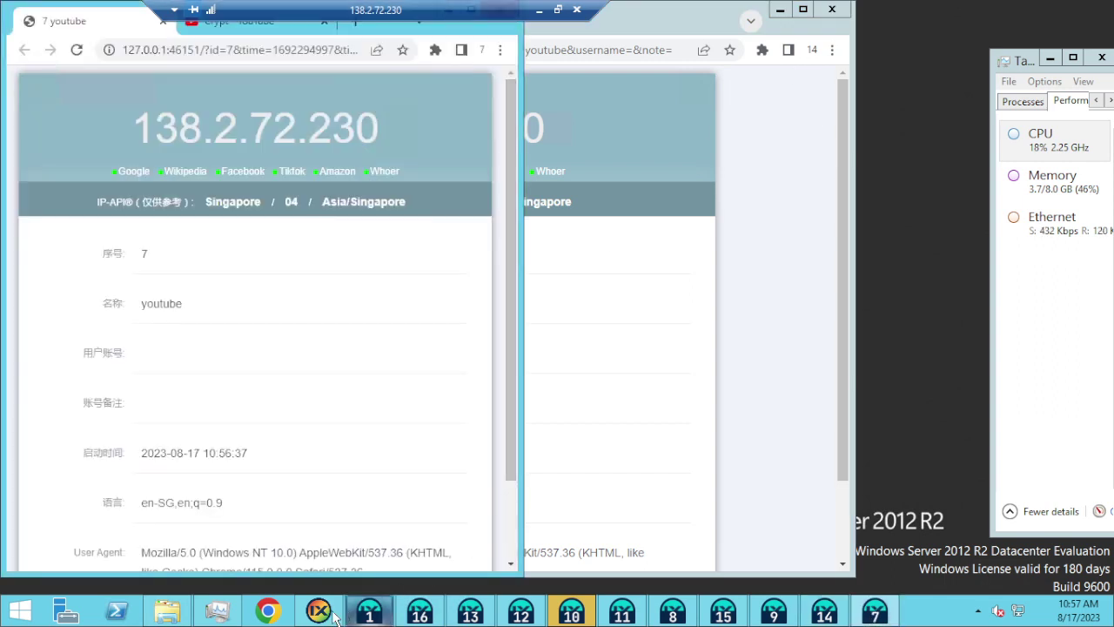
Step: Return to ixBrowser's profile list and close the browsers of all selected profiles as one batch operation
{"action": "left_click", "coordinate": [331, 613]}
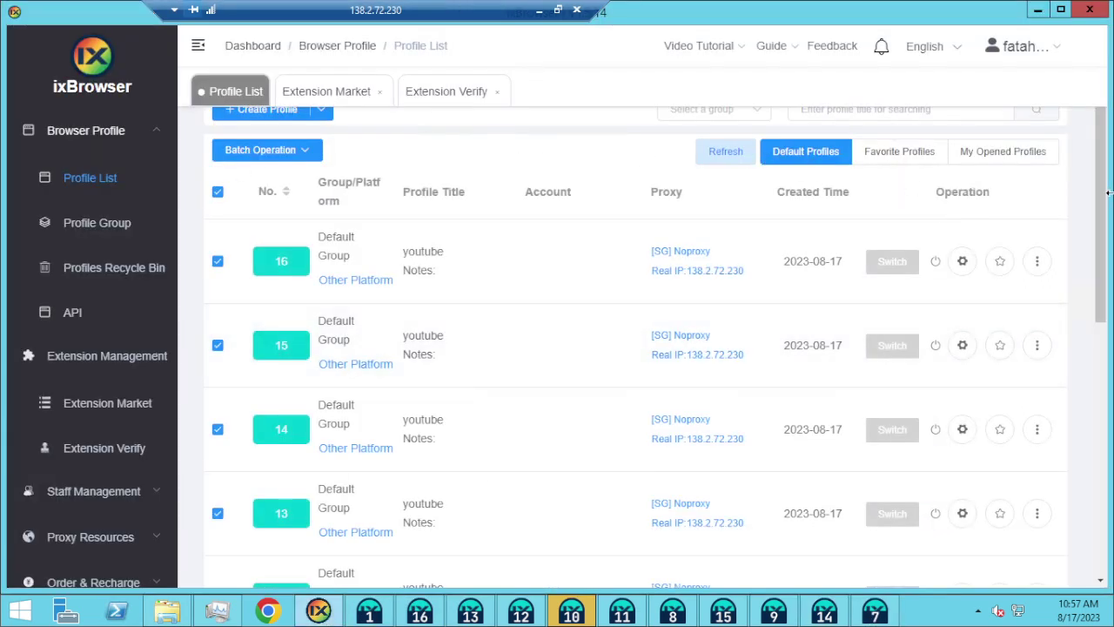
{"action": "left_click", "coordinate": [312, 154]}
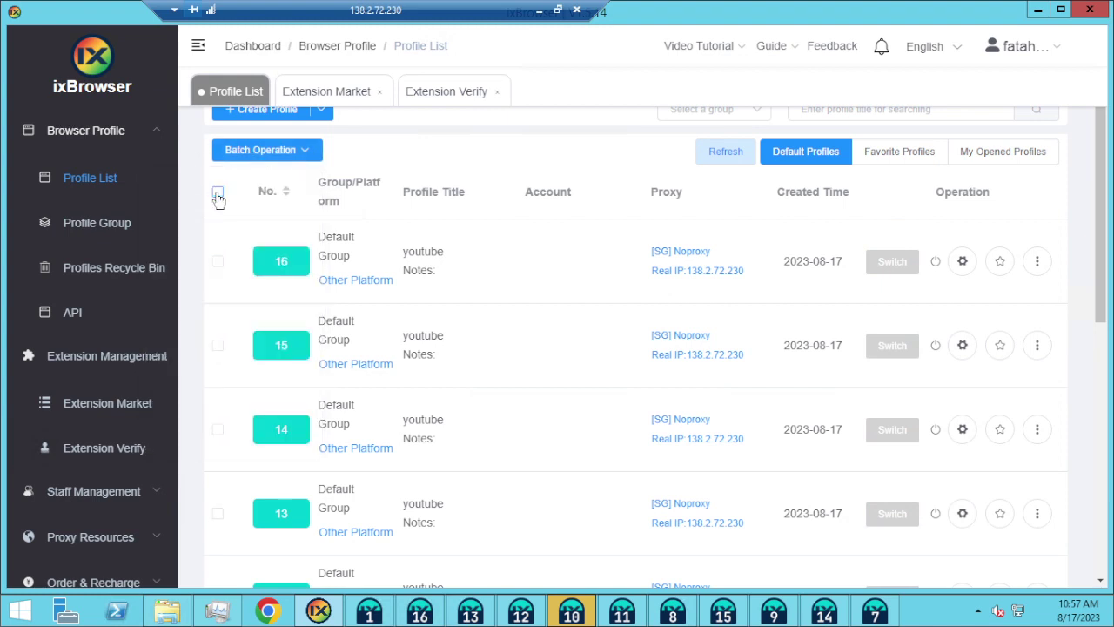
{"action": "mouse_move", "coordinate": [266, 150]}
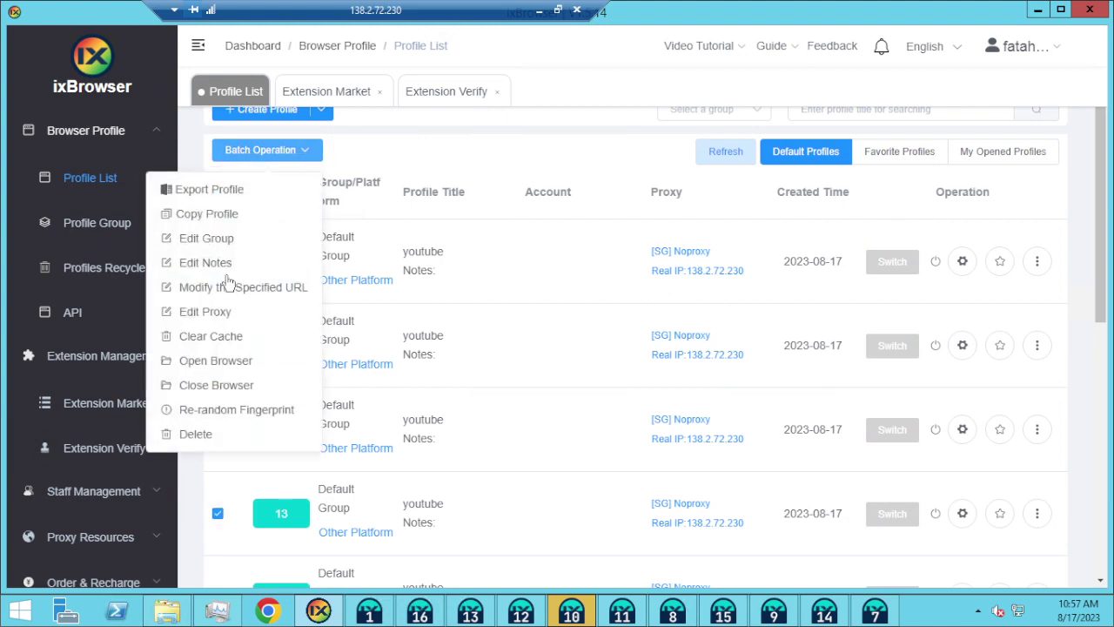
{"action": "left_click", "coordinate": [218, 385]}
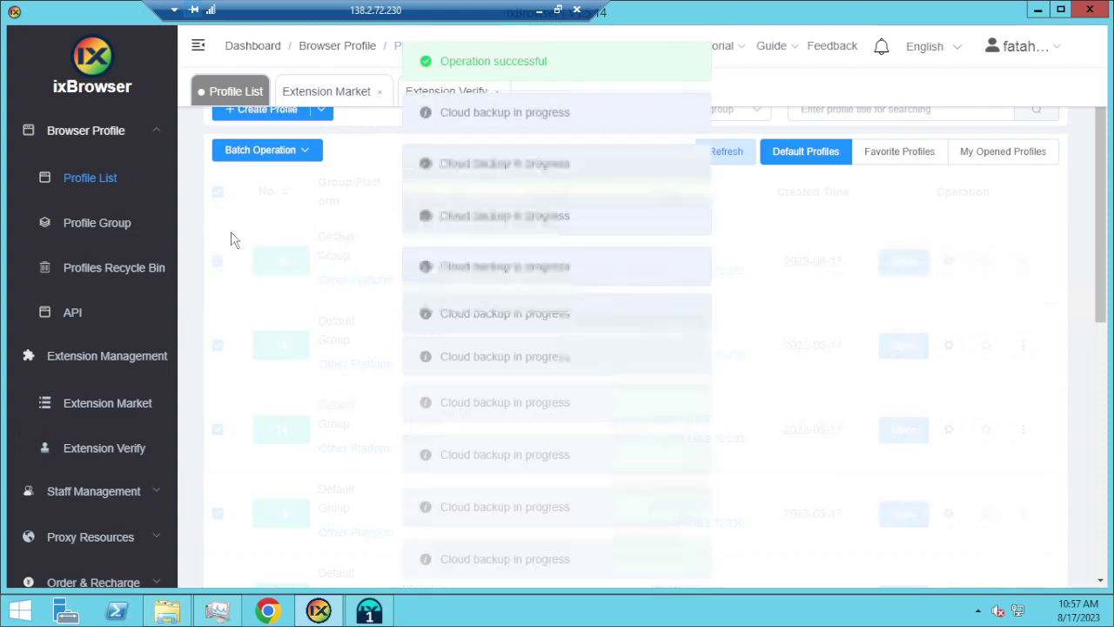